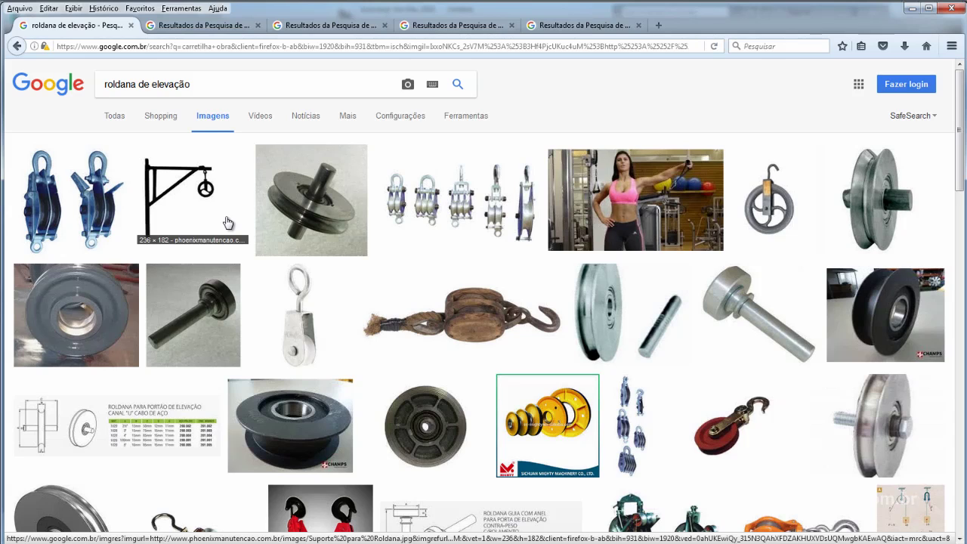
# Compare the labelled brass, rope and black Leroy Merlin pulley reference photos, settling on the black one
pyautogui.click(185, 28)
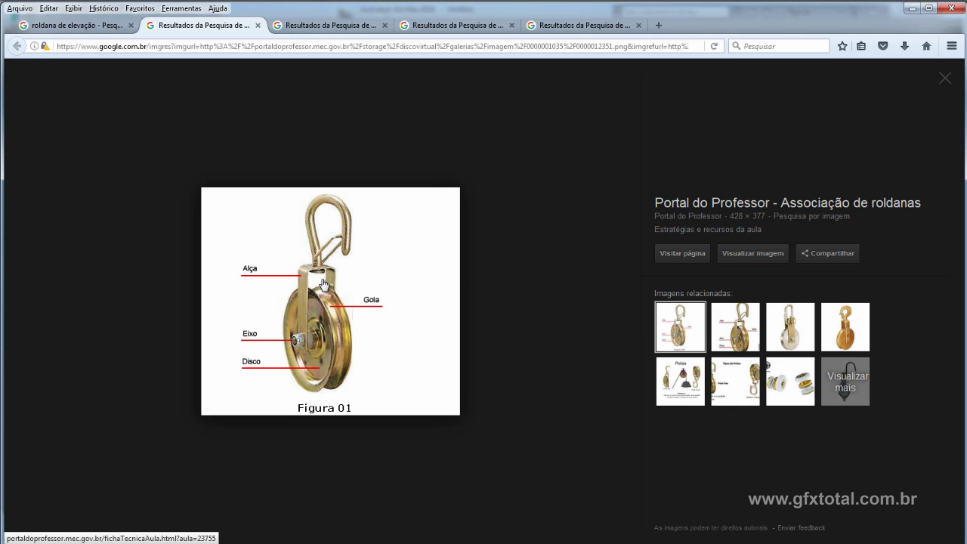
pyautogui.click(328, 29)
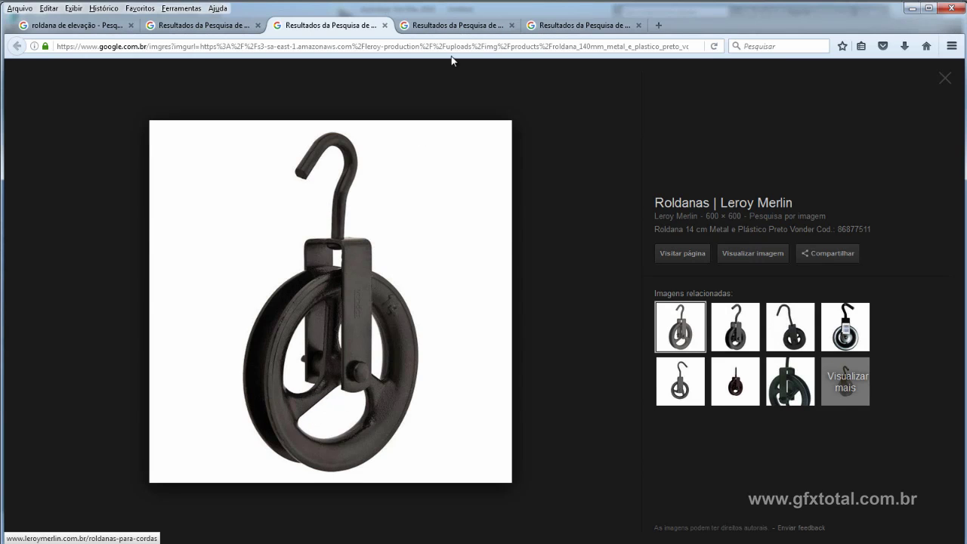
pyautogui.click(462, 25)
pyautogui.click(578, 25)
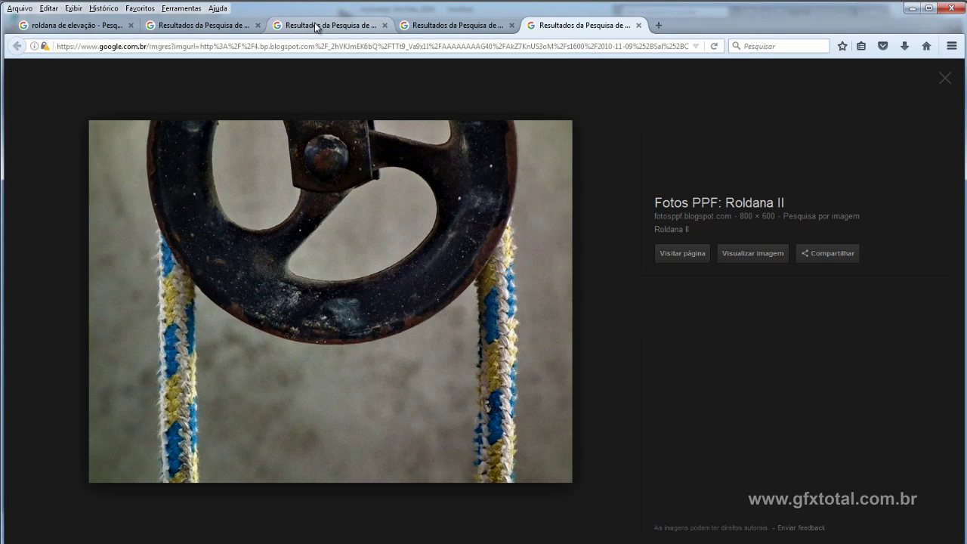
pyautogui.click(198, 29)
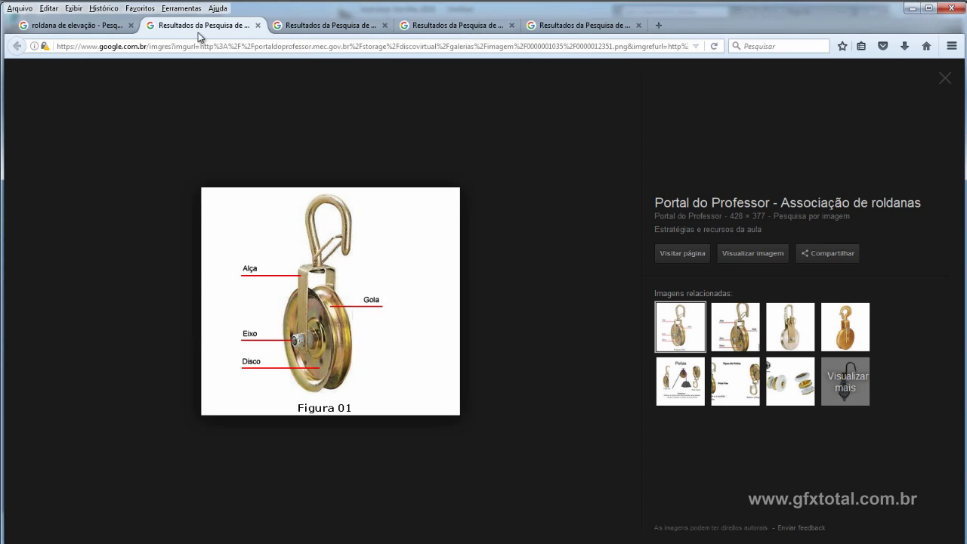
pyautogui.click(336, 32)
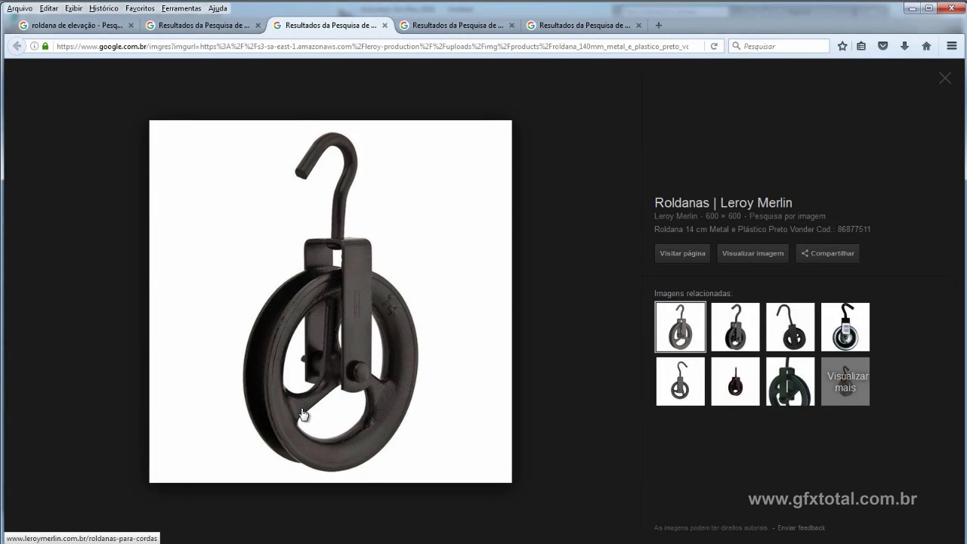
pyautogui.click(215, 25)
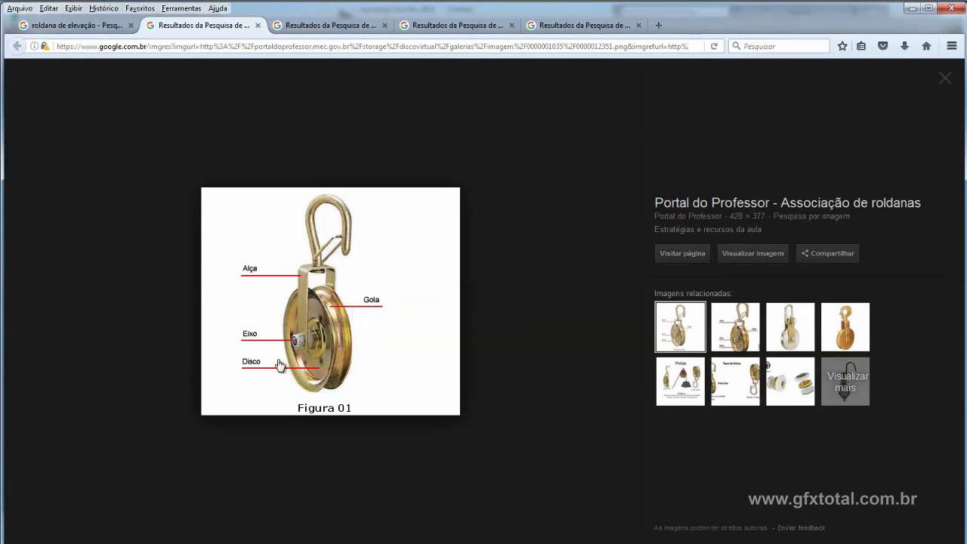
pyautogui.click(336, 25)
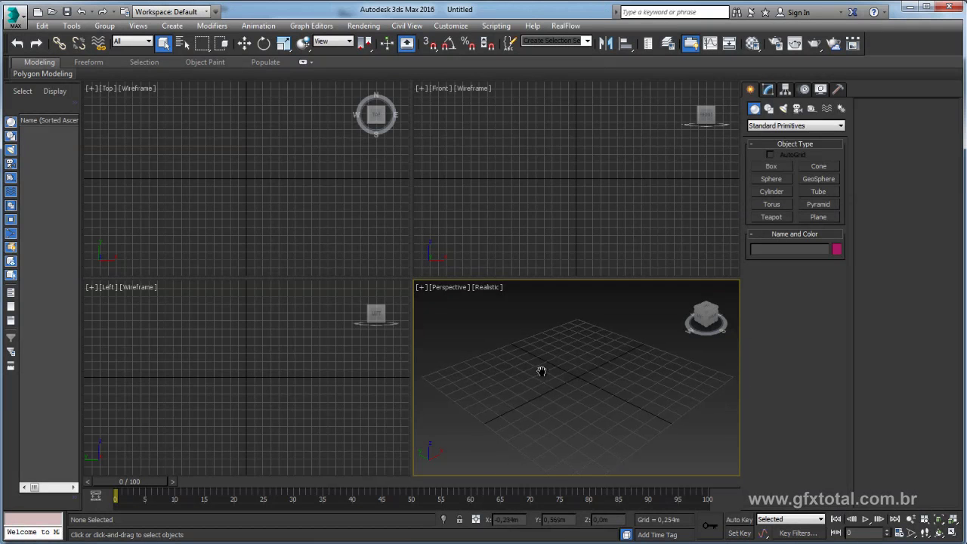
# Maximize the Left viewport and draw a cylinder out from the view centre
pyautogui.click(252, 367)
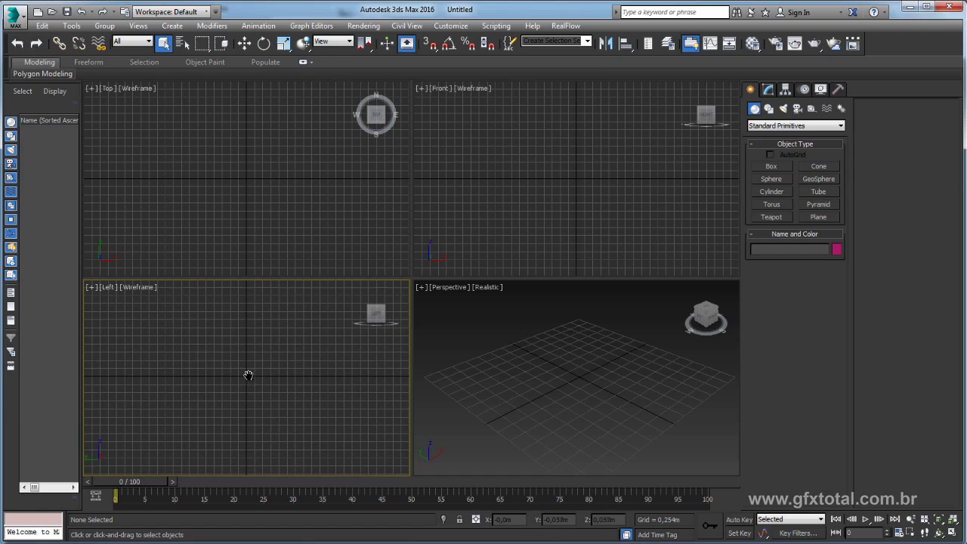
pyautogui.click(952, 532)
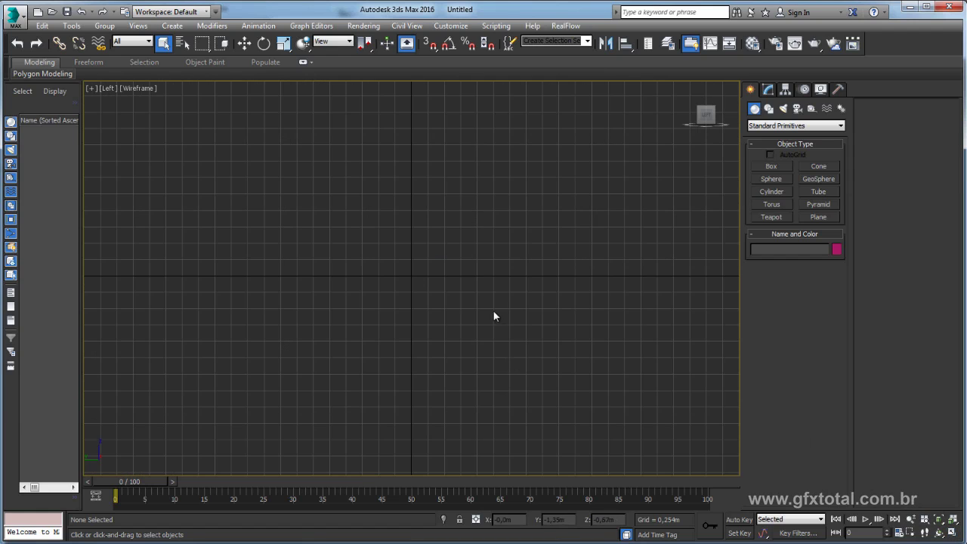
pyautogui.moveTo(494, 316); pyautogui.dragTo(496, 320, button='middle')
pyautogui.click(771, 192)
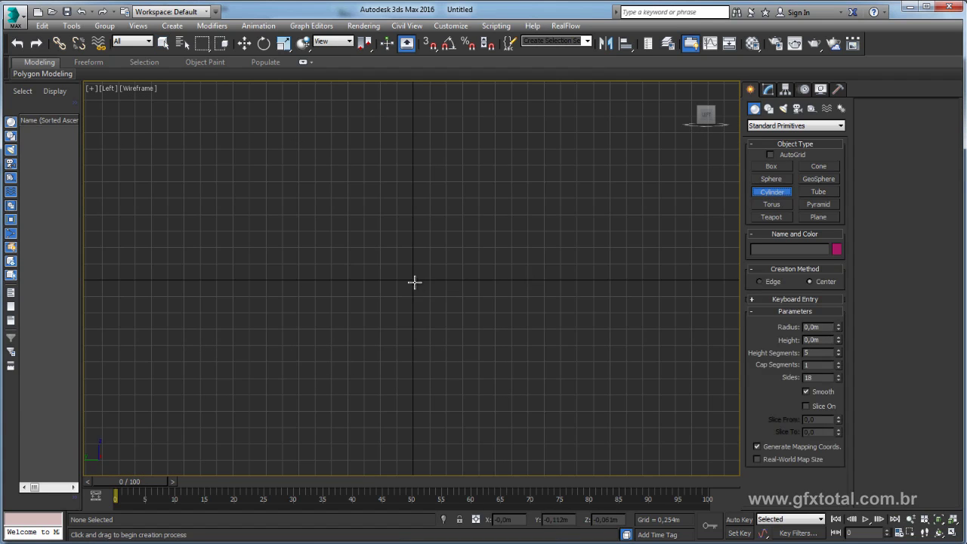
pyautogui.moveTo(414, 278); pyautogui.dragTo(503, 380)
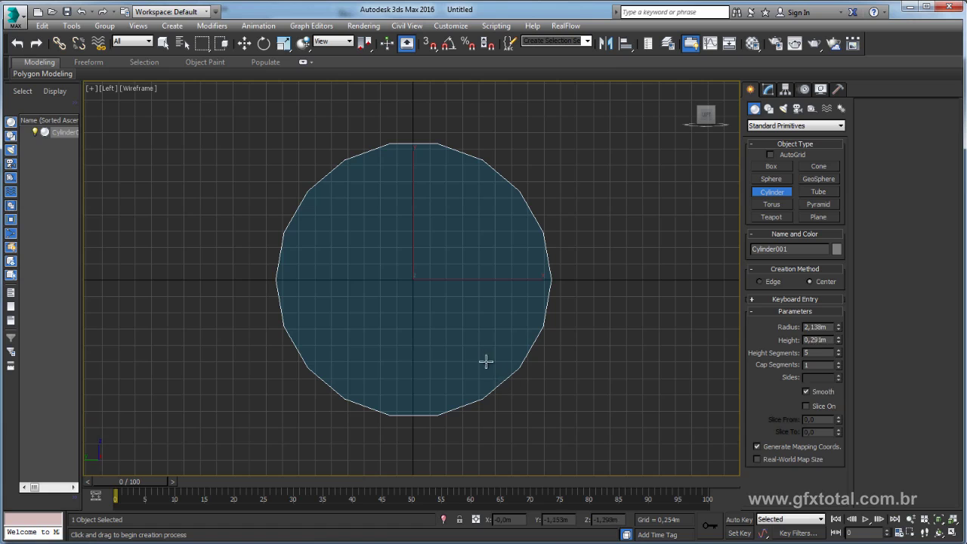
# Switch to Perspective and set the cylinder's Height Segments to 1
pyautogui.press('p')
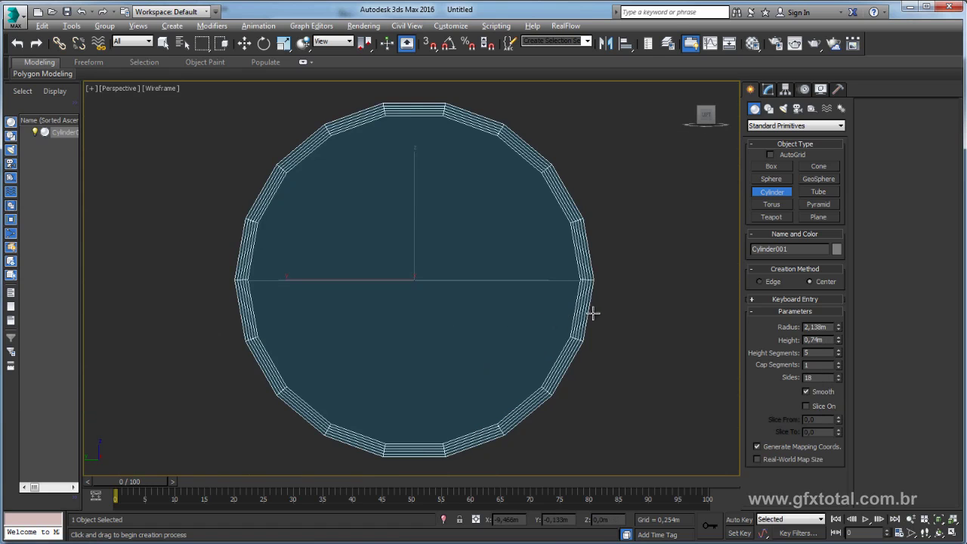
pyautogui.keyDown('alt'); pyautogui.moveTo(587, 313); pyautogui.dragTo(532, 346); pyautogui.keyUp('alt')
pyautogui.keyDown('alt'); pyautogui.moveTo(533, 346); pyautogui.dragTo(375, 157, button='middle'); pyautogui.keyUp('alt')
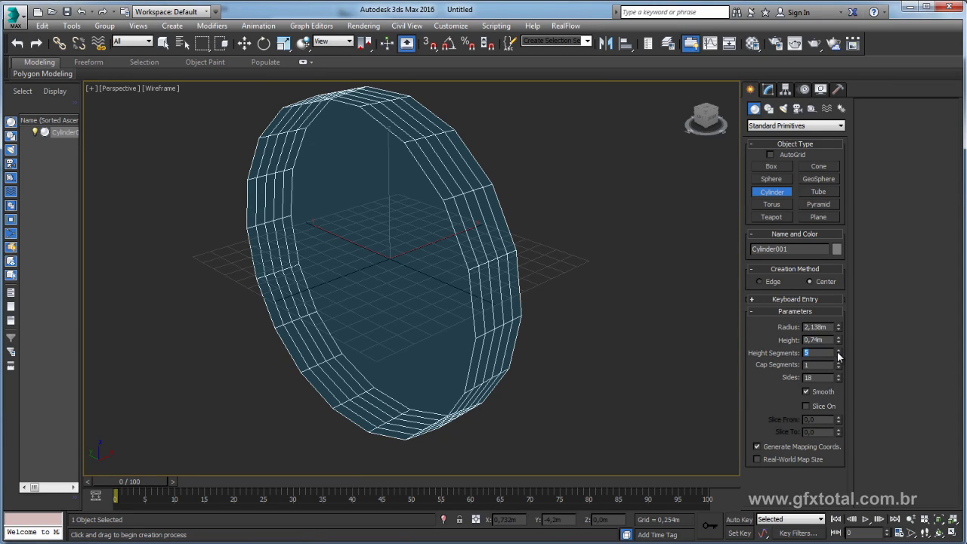
pyautogui.rightClick(838, 355)
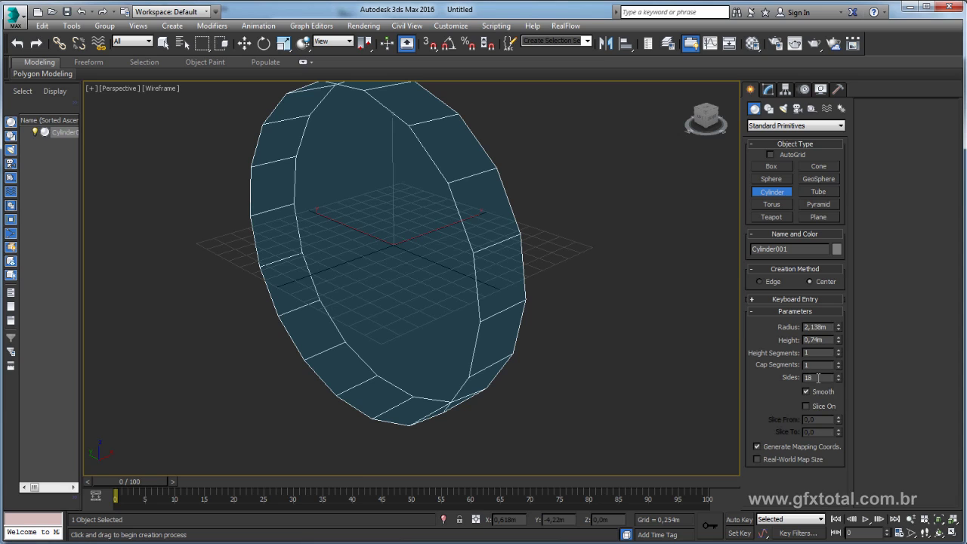
pyautogui.keyDown('alt'); pyautogui.moveTo(647, 336); pyautogui.dragTo(640, 354, button='middle'); pyautogui.keyUp('alt')
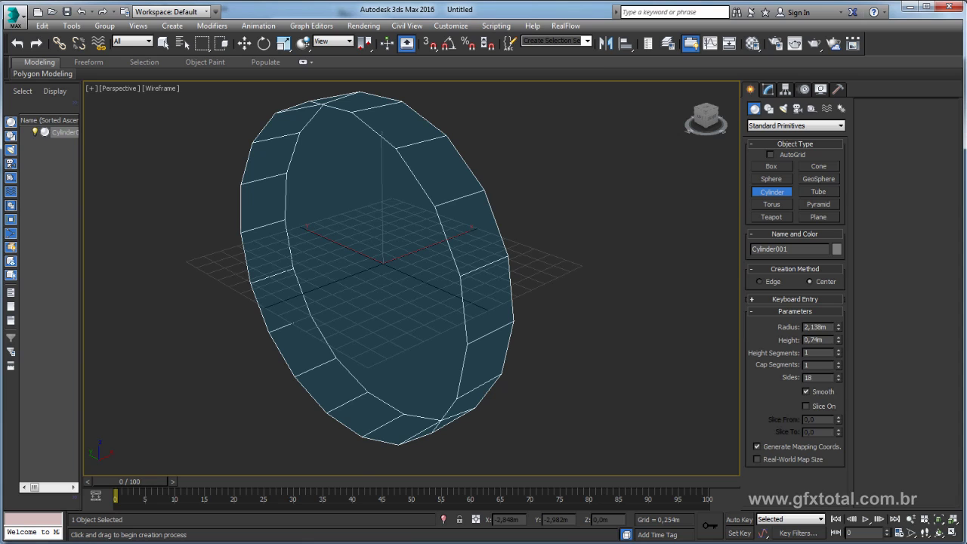
pyautogui.scroll(-2, 383, 152)
pyautogui.scroll(-2, 429, 212)
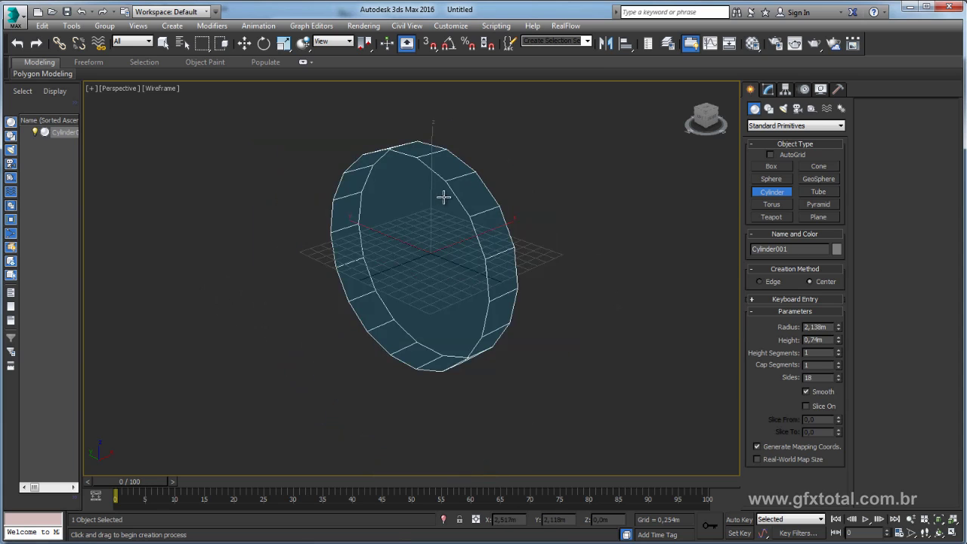
# Set the cylinder's Sides to 30 and inspect the rounder rim in Perspective
pyautogui.rightClick(837, 378)
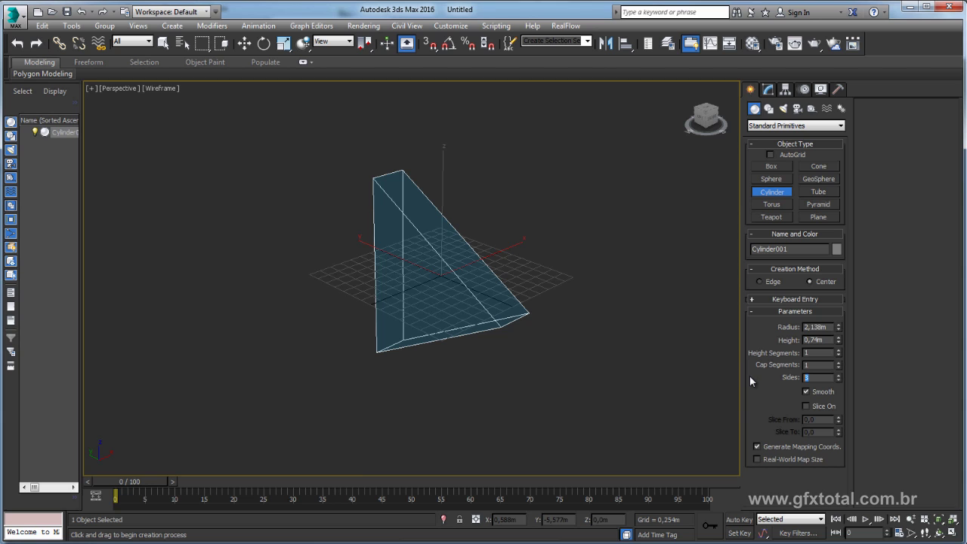
pyautogui.write('30')
pyautogui.press('Return')
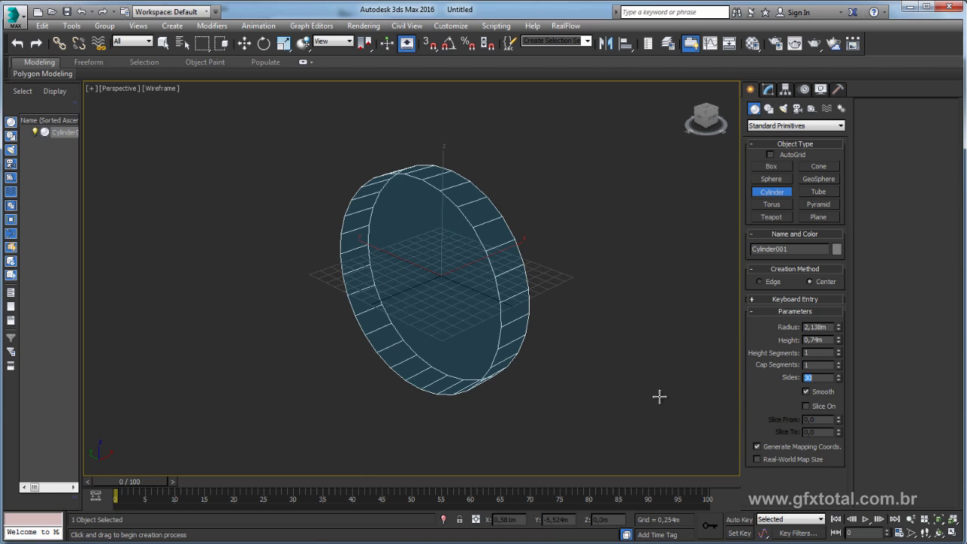
pyautogui.moveTo(436, 270)
pyautogui.keyDown('alt'); pyautogui.mouseDown(button='middle')
pyautogui.moveTo(459, 274)
pyautogui.moveTo(459, 289)
pyautogui.mouseUp(button='middle'); pyautogui.keyUp('alt')
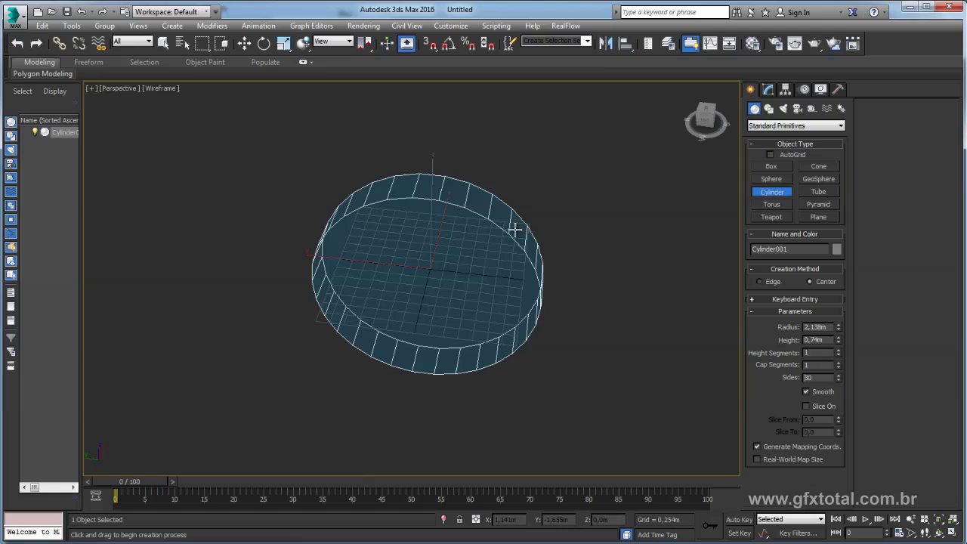
pyautogui.keyDown('alt'); pyautogui.moveTo(514, 213); pyautogui.dragTo(494, 219, button='middle'); pyautogui.keyUp('alt')
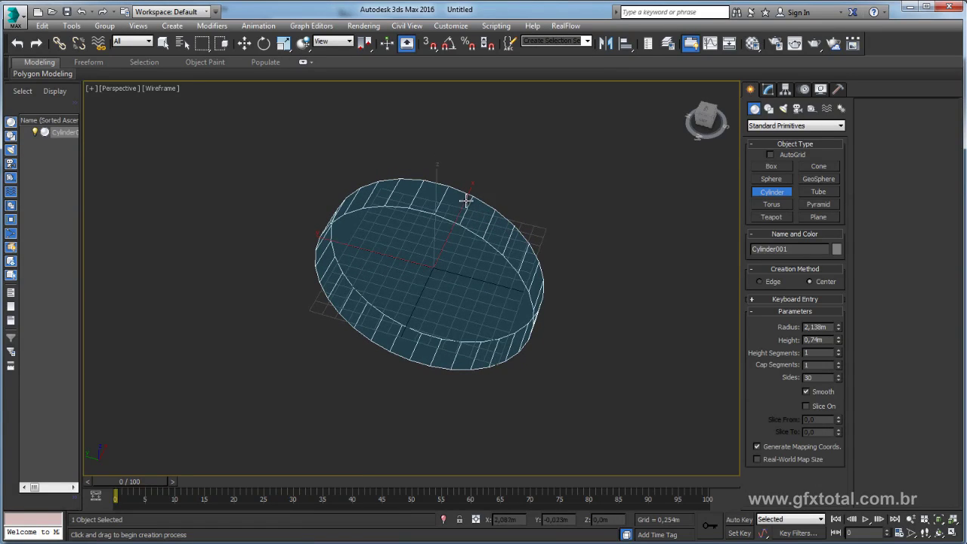
pyautogui.moveTo(427, 243)
pyautogui.keyDown('alt'); pyautogui.mouseDown(button='middle')
pyautogui.moveTo(435, 268)
pyautogui.moveTo(467, 248)
pyautogui.mouseUp(button='middle'); pyautogui.keyUp('alt')
pyautogui.moveTo(380, 295)
pyautogui.keyDown('alt'); pyautogui.mouseDown(button='middle')
pyautogui.moveTo(400, 292)
pyautogui.moveTo(370, 287)
pyautogui.mouseUp(button='middle'); pyautogui.keyUp('alt')
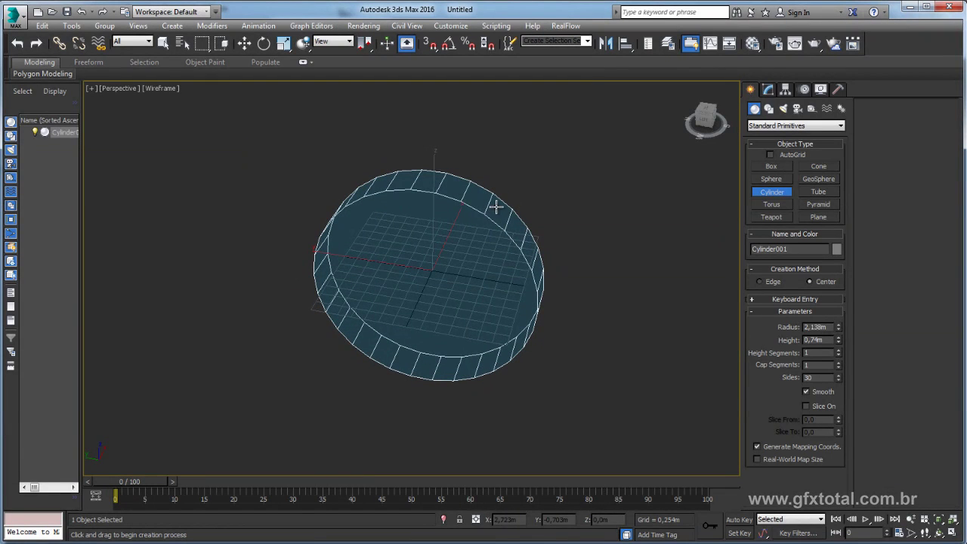
pyautogui.moveTo(538, 249); pyautogui.dragTo(473, 210, button='middle')
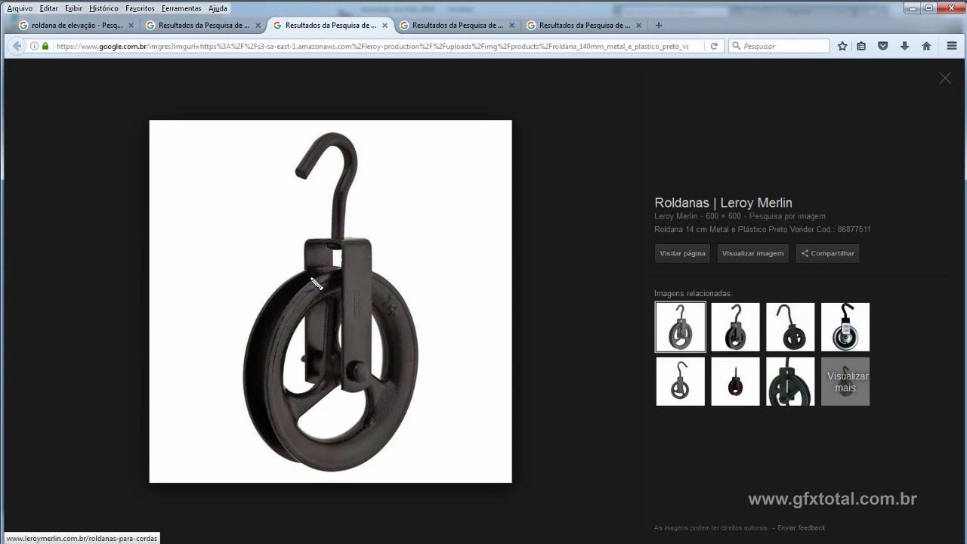
# Mark blue segment lines and outline a section on the pulley rim
pyautogui.moveTo(252, 389)
pyautogui.mouseDown()
pyautogui.moveTo(288, 388)
pyautogui.moveTo(278, 404)
pyautogui.mouseUp()
pyautogui.moveTo(249, 444)
pyautogui.mouseDown()
pyautogui.moveTo(284, 415)
pyautogui.moveTo(294, 425)
pyautogui.mouseUp()
pyautogui.moveTo(287, 388); pyautogui.dragTo(274, 437)
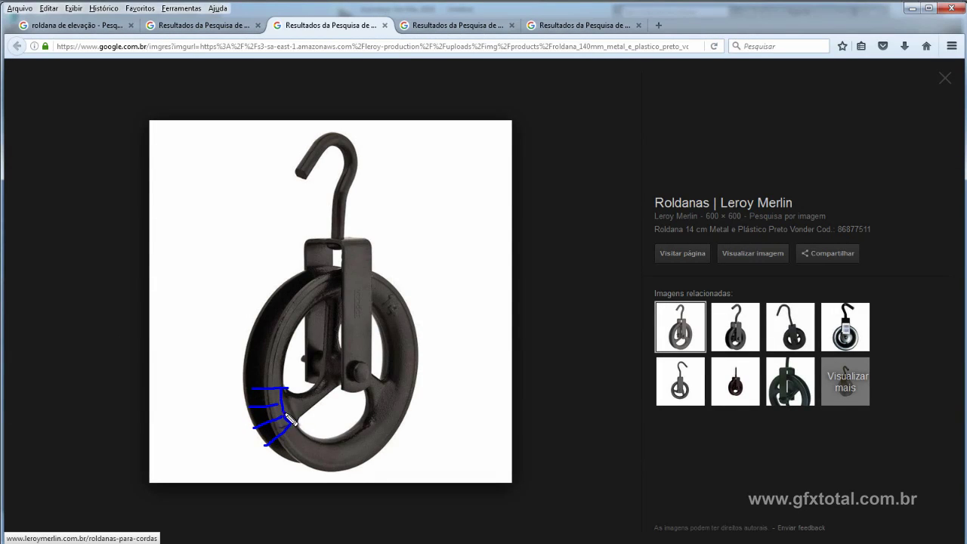
pyautogui.moveTo(249, 388); pyautogui.dragTo(264, 441)
pyautogui.moveTo(263, 452); pyautogui.dragTo(270, 447)
# Trace the lower rim edges and sketch its divisions with a question mark, undoing a stray mark
pyautogui.moveTo(443, 436); pyautogui.dragTo(451, 434)
pyautogui.moveTo(369, 435); pyautogui.dragTo(296, 441)
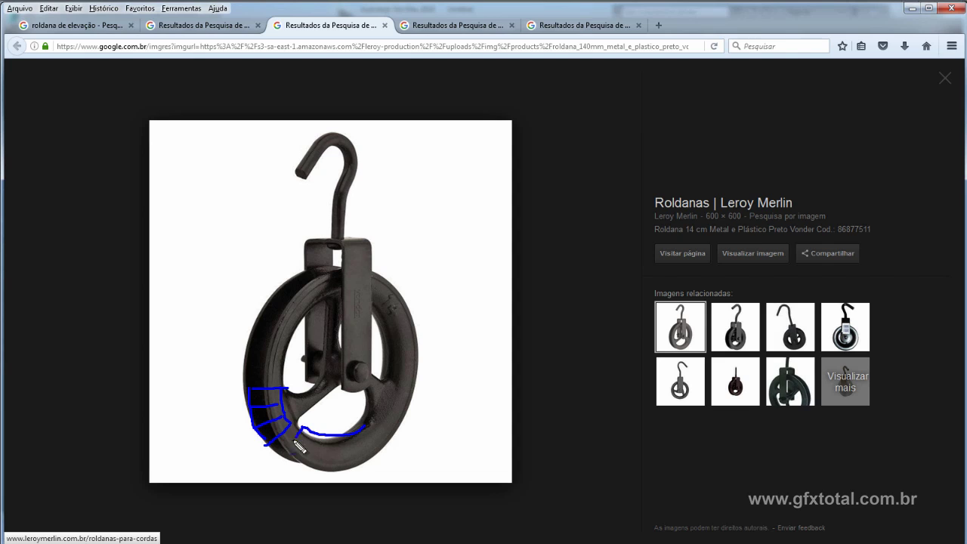
pyautogui.moveTo(299, 445); pyautogui.dragTo(380, 453)
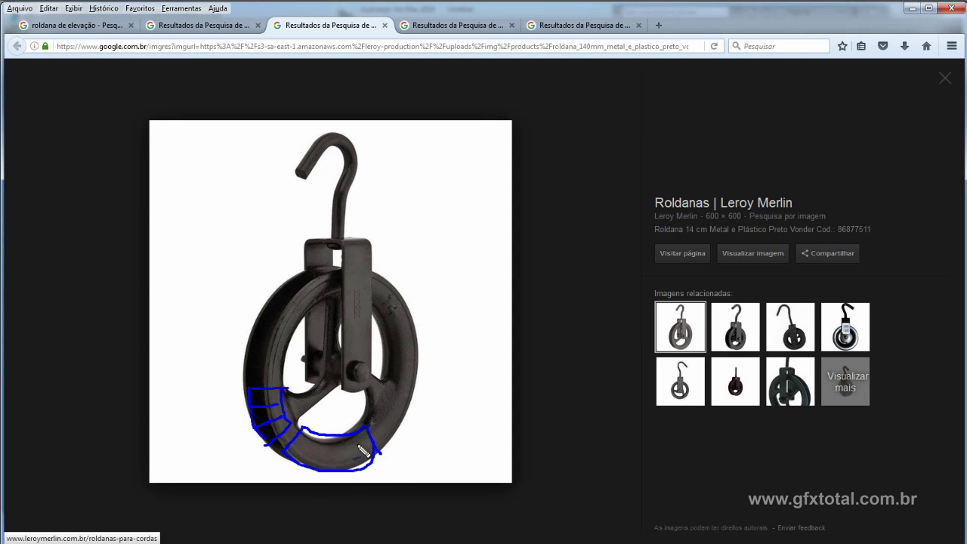
pyautogui.moveTo(311, 431)
pyautogui.mouseDown()
pyautogui.moveTo(308, 464)
pyautogui.moveTo(337, 466)
pyautogui.mouseUp()
pyautogui.moveTo(353, 430)
pyautogui.mouseDown()
pyautogui.moveTo(357, 462)
pyautogui.moveTo(413, 469)
pyautogui.mouseUp()
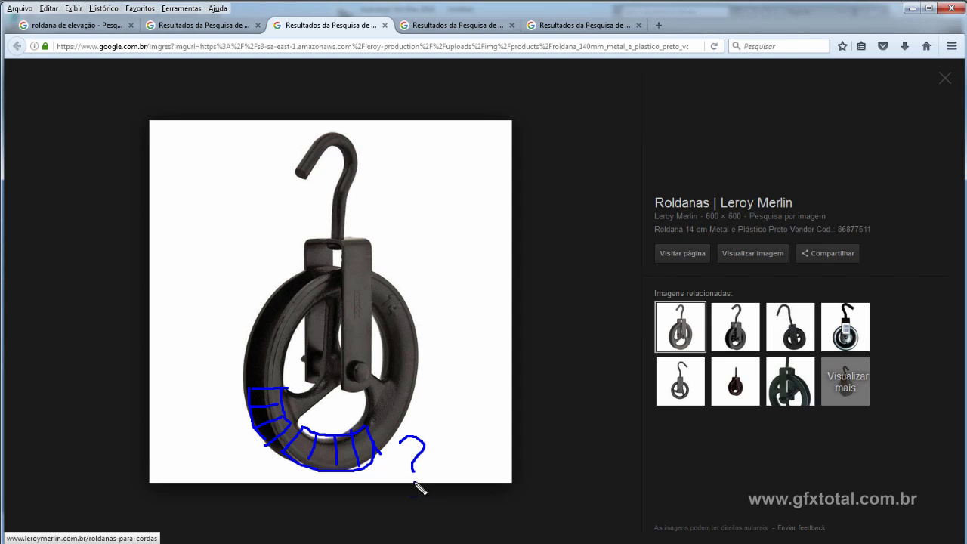
pyautogui.click(414, 481)
pyautogui.moveTo(479, 333); pyautogui.dragTo(484, 330)
pyautogui.hotkey('ctrl', 'z')
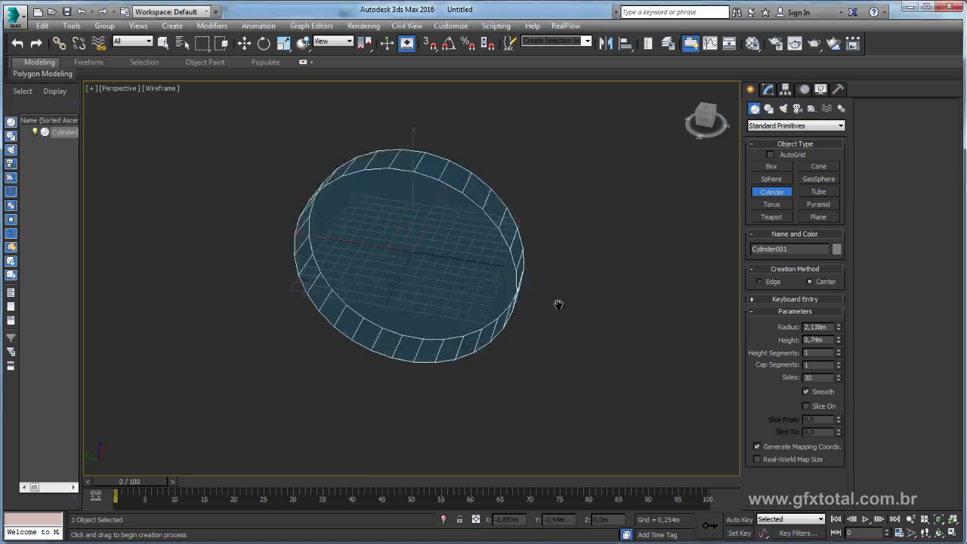
# Add an Edit Poly modifier to the cylinder
pyautogui.moveTo(557, 304)
pyautogui.keyDown('alt'); pyautogui.mouseDown(button='middle')
pyautogui.moveTo(541, 343)
pyautogui.moveTo(524, 292)
pyautogui.moveTo(658, 156)
pyautogui.moveTo(513, 233)
pyautogui.mouseUp(button='middle'); pyautogui.keyUp('alt')
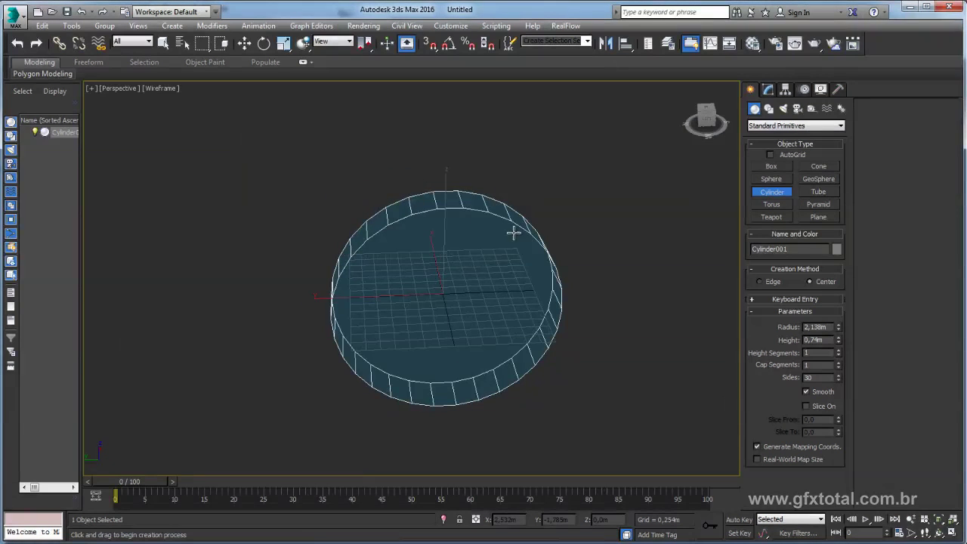
pyautogui.rightClick(465, 241)
pyautogui.rightClick(463, 235)
pyautogui.moveTo(498, 353)
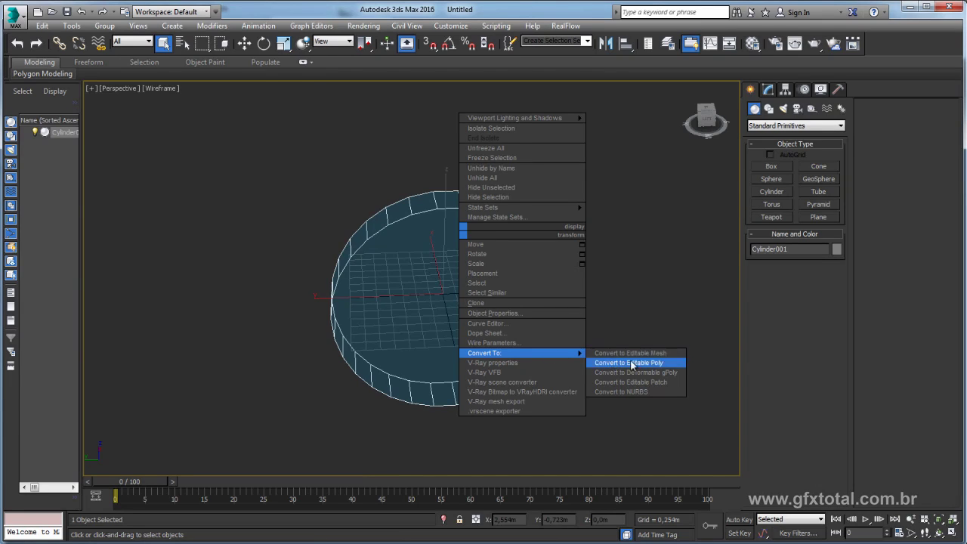
pyautogui.click(768, 89)
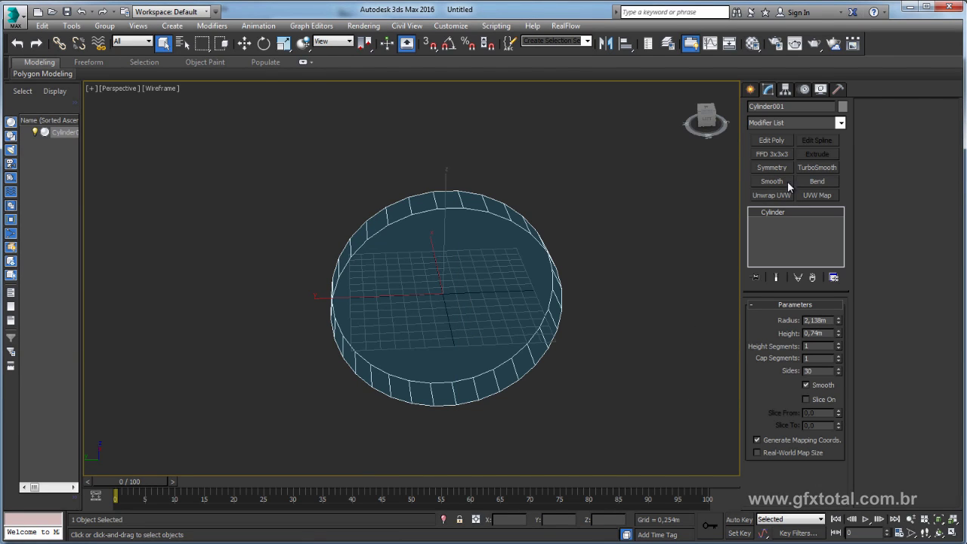
pyautogui.click(775, 141)
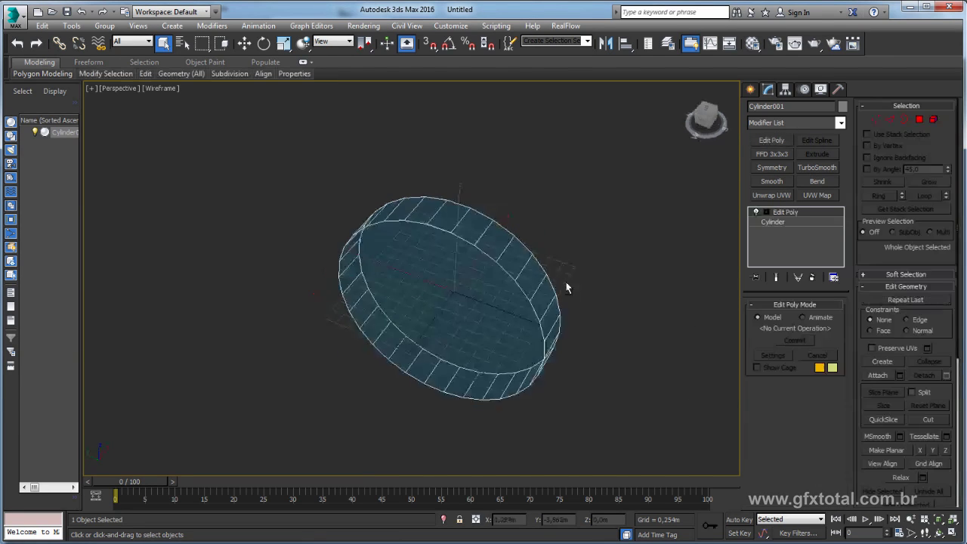
# In Polygon mode, select the cylinder's cap faces and delete them
pyautogui.keyDown('alt'); pyautogui.moveTo(566, 282); pyautogui.dragTo(554, 259, button='middle'); pyautogui.keyUp('alt')
pyautogui.click(918, 119)
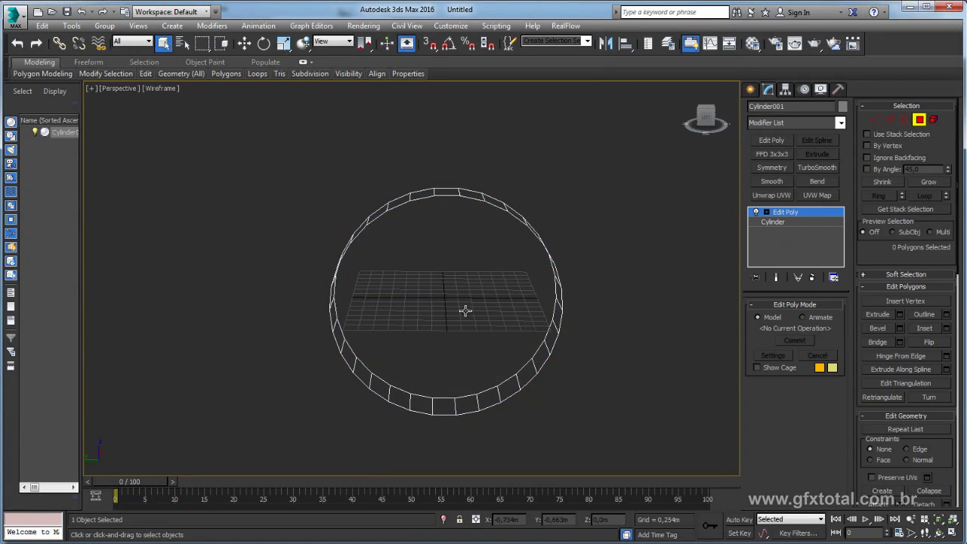
pyautogui.click(438, 307)
pyautogui.click(445, 291)
pyautogui.click(450, 269)
pyautogui.press('Delete')
# Display the ring with Realistic shading, Edged Faces and no selection brackets
pyautogui.keyDown('alt'); pyautogui.moveTo(506, 286); pyautogui.dragTo(444, 303, button='middle'); pyautogui.keyUp('alt')
pyautogui.press('F3')
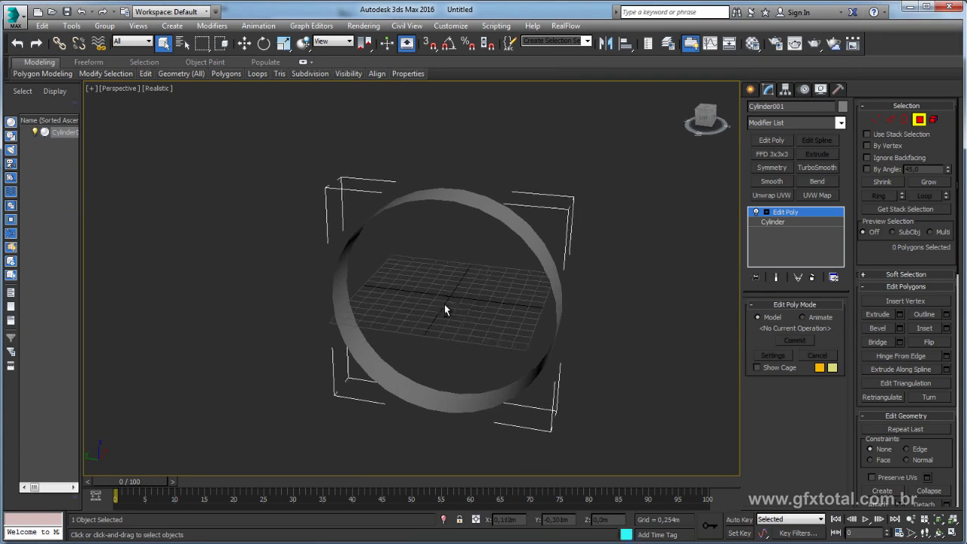
pyautogui.press('F4')
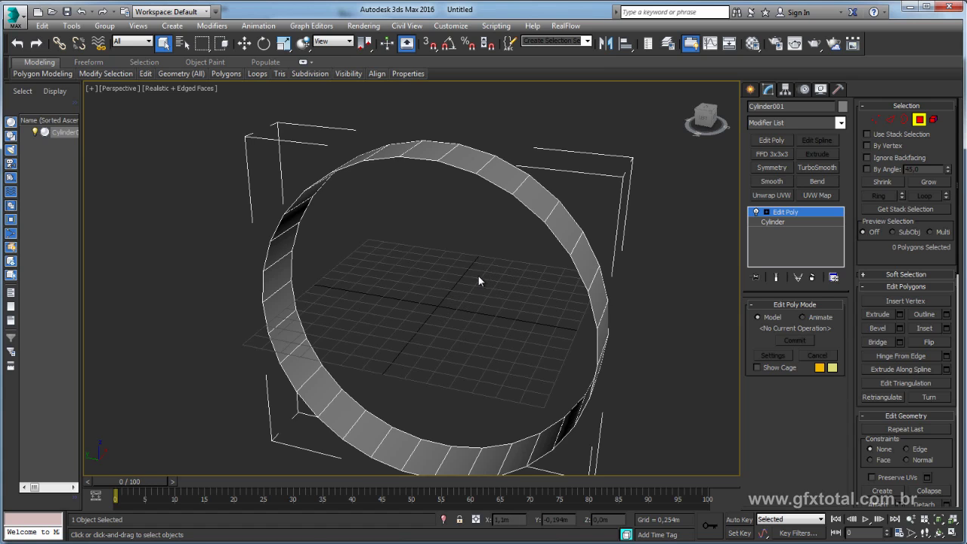
pyautogui.press('j')
pyautogui.moveTo(557, 281)
pyautogui.keyDown('alt'); pyautogui.mouseDown(button='middle')
pyautogui.moveTo(555, 346)
pyautogui.moveTo(556, 287)
pyautogui.moveTo(535, 287)
pyautogui.moveTo(534, 265)
pyautogui.mouseUp(button='middle'); pyautogui.keyUp('alt')
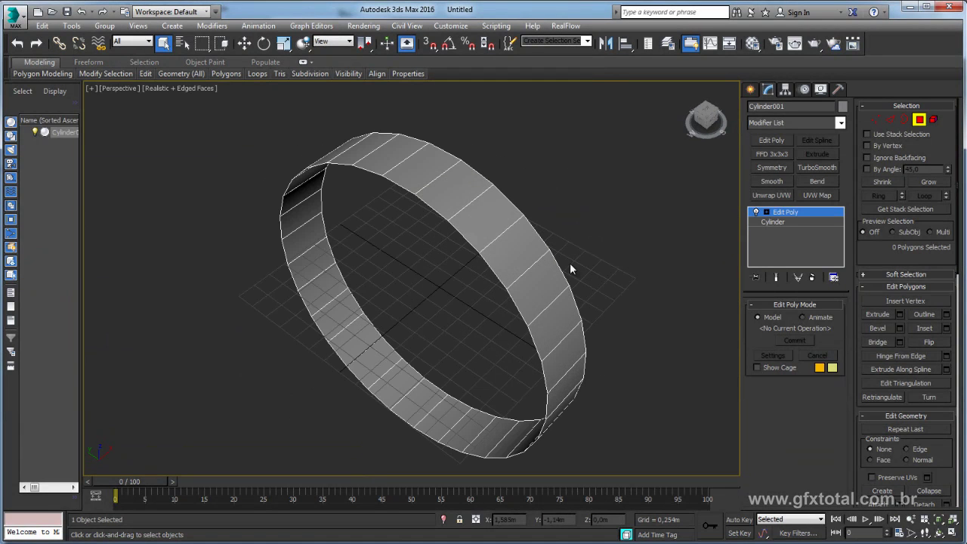
# Select three adjacent faces on the ring's outer band
pyautogui.click(528, 278)
pyautogui.keyDown('ctrl'); pyautogui.click(508, 256); pyautogui.keyUp('ctrl')
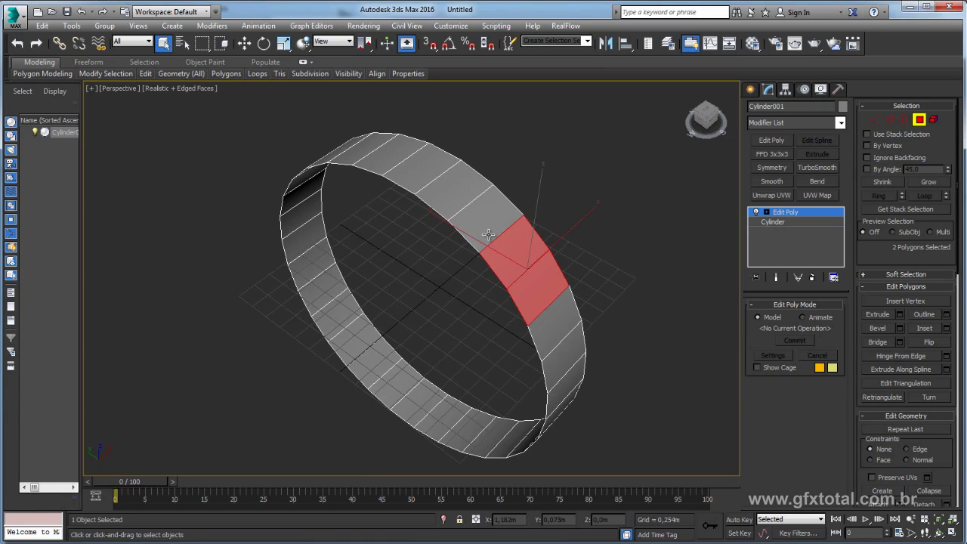
pyautogui.keyDown('ctrl'); pyautogui.click(489, 235); pyautogui.keyUp('ctrl')
pyautogui.moveTo(490, 235)
pyautogui.keyDown('alt'); pyautogui.mouseDown(button='middle')
pyautogui.moveTo(407, 252)
pyautogui.moveTo(423, 265)
pyautogui.moveTo(471, 250)
pyautogui.moveTo(524, 270)
pyautogui.moveTo(561, 237)
pyautogui.moveTo(580, 200)
pyautogui.moveTo(544, 257)
pyautogui.mouseUp(button='middle'); pyautogui.keyUp('alt')
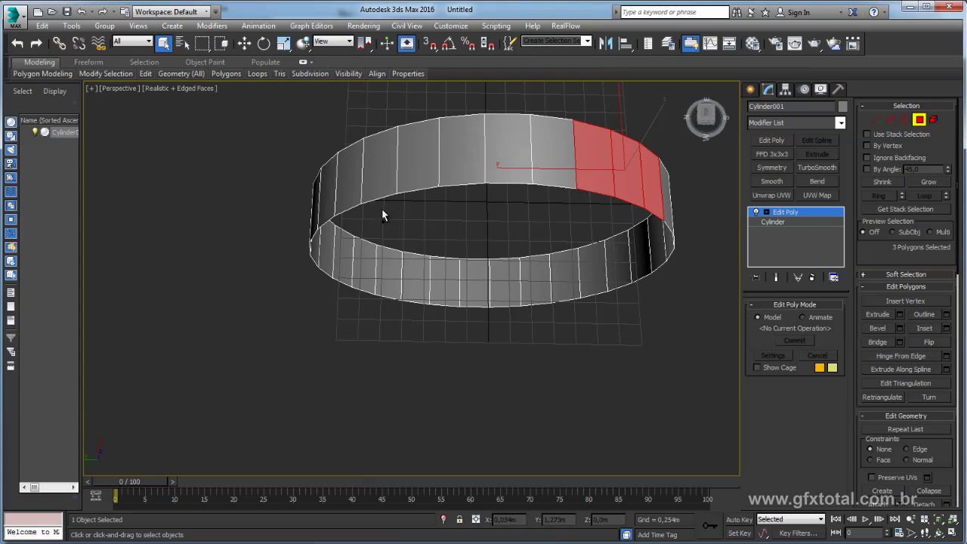
# Add three adjacent faces on the ring's left side to the selection
pyautogui.keyDown('ctrl'); pyautogui.click(314, 240); pyautogui.keyUp('ctrl')
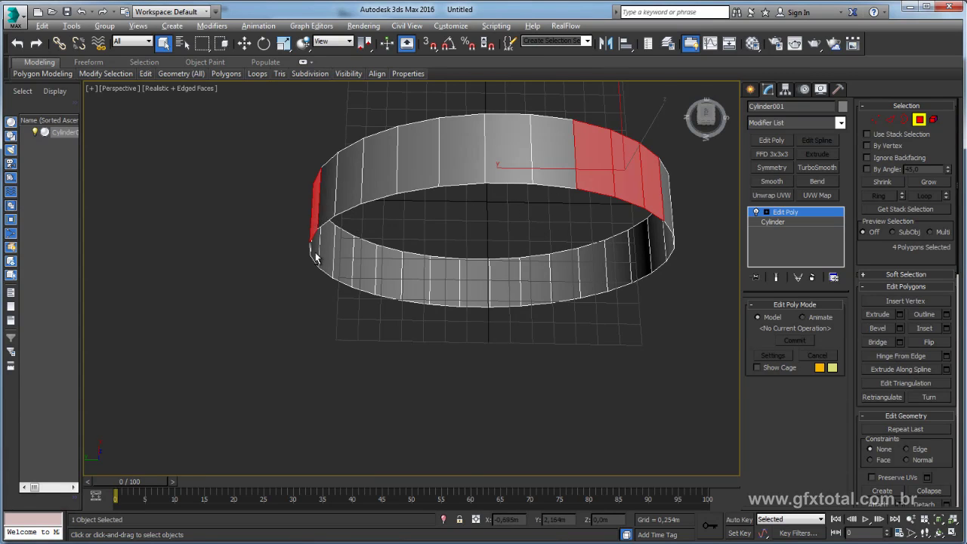
pyautogui.keyDown('alt'); pyautogui.moveTo(312, 247); pyautogui.dragTo(371, 270, button='middle'); pyautogui.keyUp('alt')
pyautogui.keyDown('ctrl'); pyautogui.click(355, 311); pyautogui.keyUp('ctrl')
pyautogui.keyDown('ctrl'); pyautogui.click(354, 355); pyautogui.keyUp('ctrl')
pyautogui.moveTo(401, 373)
pyautogui.keyDown('alt'); pyautogui.mouseDown(button='middle')
pyautogui.moveTo(377, 210)
pyautogui.moveTo(316, 185)
pyautogui.mouseUp(button='middle'); pyautogui.keyUp('alt')
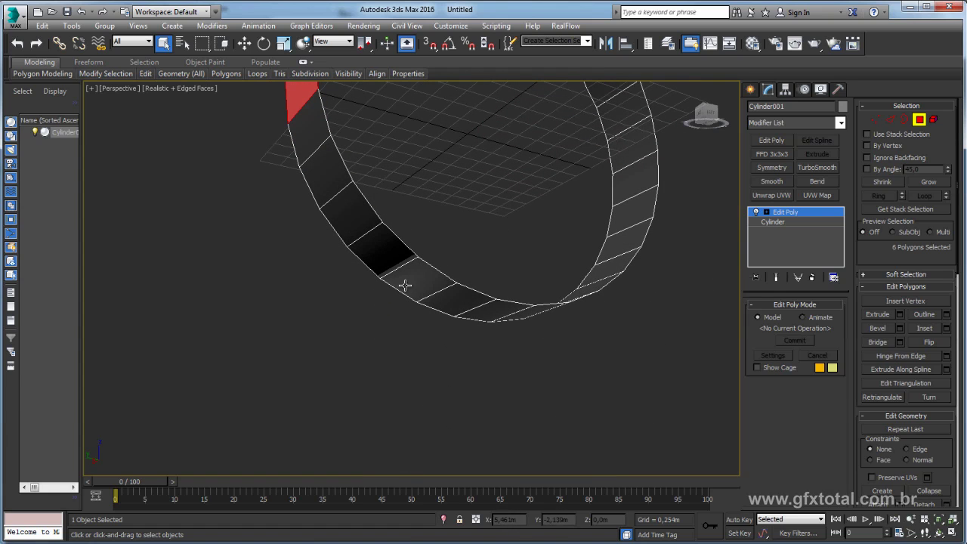
# Add three adjacent faces at the ring's bottom, bringing the selection to 9 polygons
pyautogui.keyDown('ctrl'); pyautogui.click(530, 321); pyautogui.keyUp('ctrl')
pyautogui.keyDown('alt'); pyautogui.moveTo(576, 335); pyautogui.dragTo(571, 269, button='middle'); pyautogui.keyUp('alt')
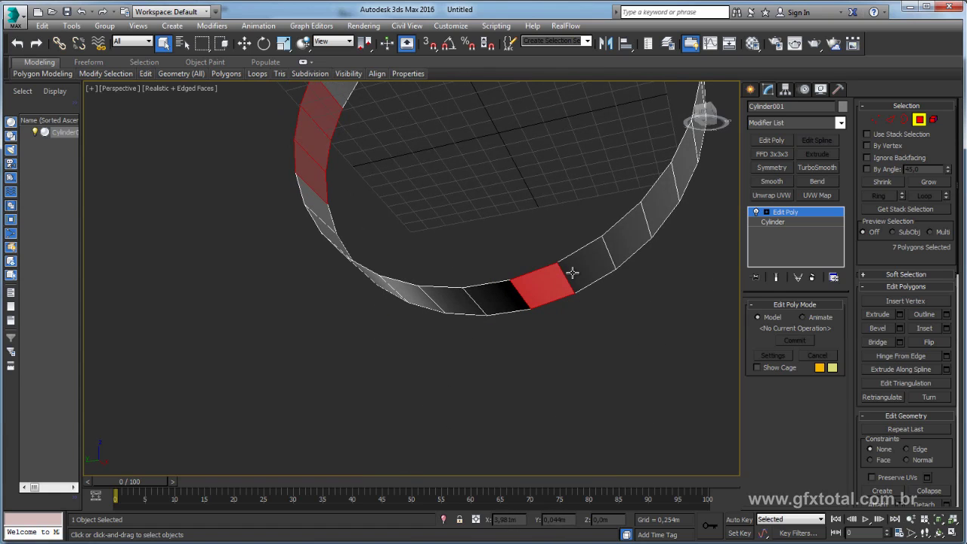
pyautogui.keyDown('ctrl'); pyautogui.click(574, 270); pyautogui.keyUp('ctrl')
pyautogui.keyDown('ctrl'); pyautogui.click(621, 242); pyautogui.keyUp('ctrl')
pyautogui.moveTo(622, 241)
pyautogui.mouseDown(button='middle')
pyautogui.moveTo(463, 352)
pyautogui.moveTo(645, 338)
pyautogui.moveTo(615, 380)
pyautogui.moveTo(645, 322)
pyautogui.moveTo(608, 345)
pyautogui.mouseUp(button='middle')
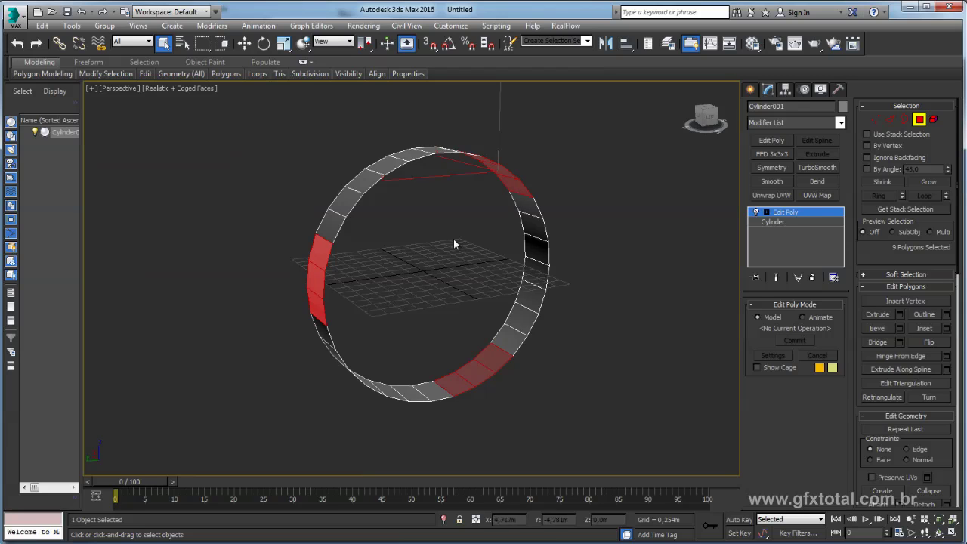
pyautogui.keyDown('alt'); pyautogui.moveTo(453, 240); pyautogui.dragTo(374, 130, button='middle'); pyautogui.keyUp('alt')
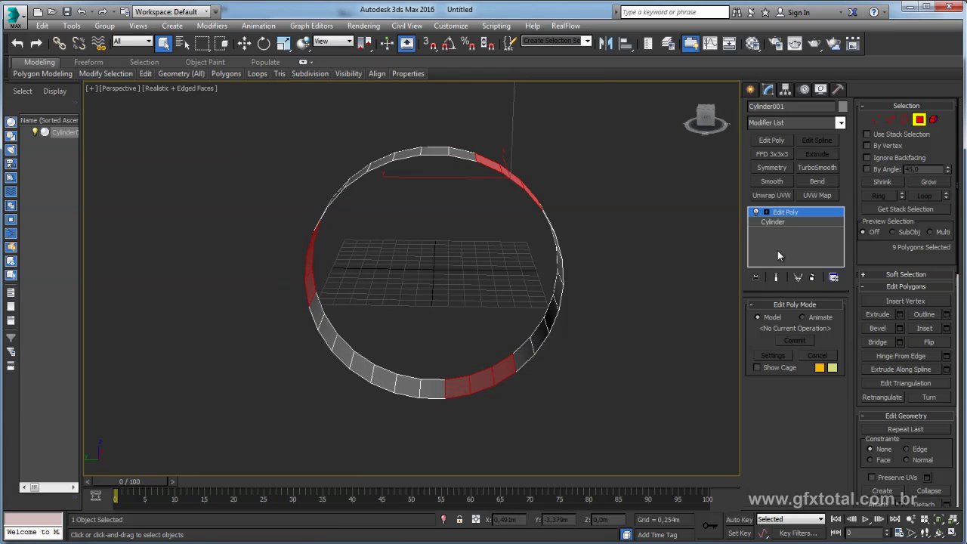
# Exit Polygon mode and Shift-move the ring to clone it as Cylinder002 beside it
pyautogui.click(787, 217)
pyautogui.moveTo(614, 270); pyautogui.dragTo(416, 291, button='middle')
pyautogui.press('w')
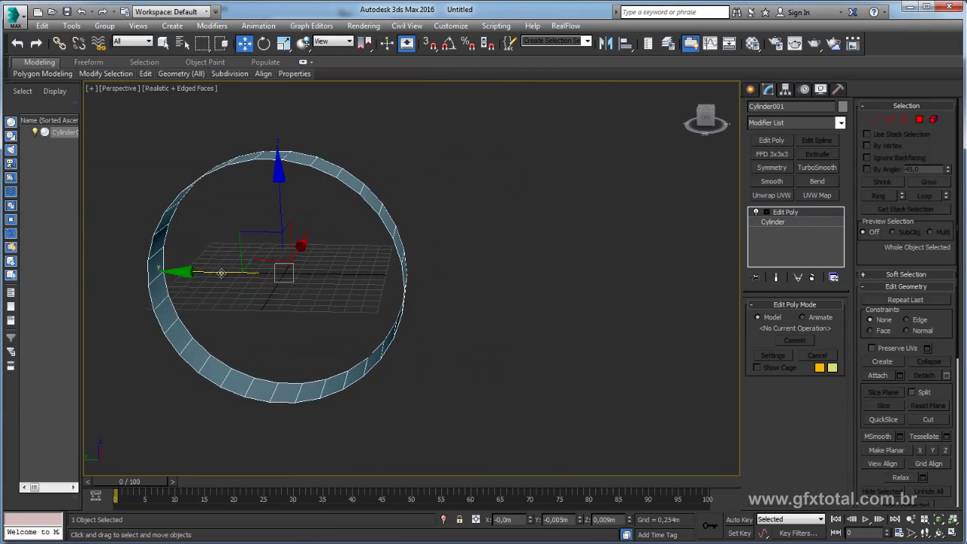
pyautogui.keyDown('shift'); pyautogui.moveTo(334, 276); pyautogui.dragTo(574, 278); pyautogui.keyUp('shift')
pyautogui.click(484, 330)
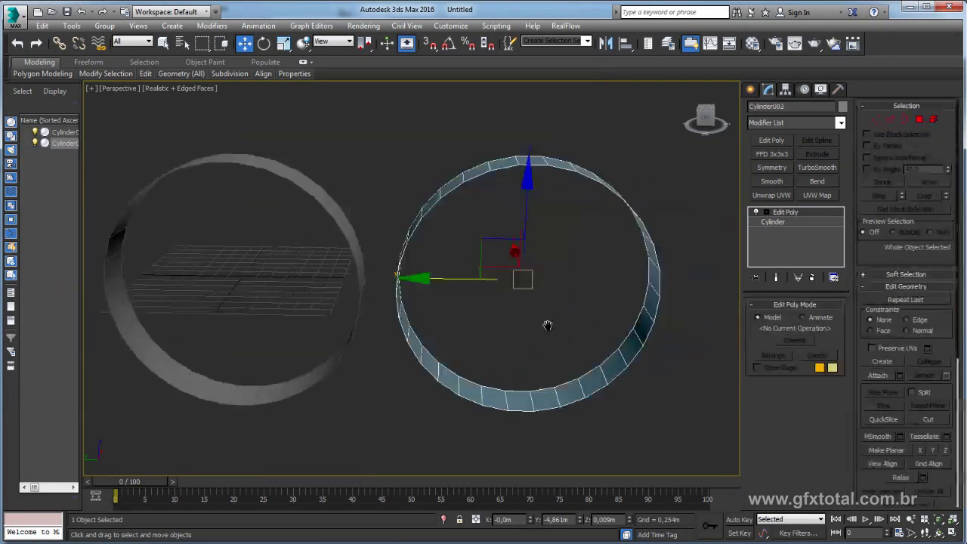
pyautogui.moveTo(546, 324)
pyautogui.keyDown('alt'); pyautogui.mouseDown(button='middle')
pyautogui.moveTo(627, 313)
pyautogui.moveTo(640, 368)
pyautogui.moveTo(641, 284)
pyautogui.moveTo(654, 263)
pyautogui.moveTo(616, 243)
pyautogui.mouseUp(button='middle'); pyautogui.keyUp('alt')
# Delete Cylinder002's Edit Poly modifier so it becomes a solid capped cylinder
pyautogui.click(811, 277)
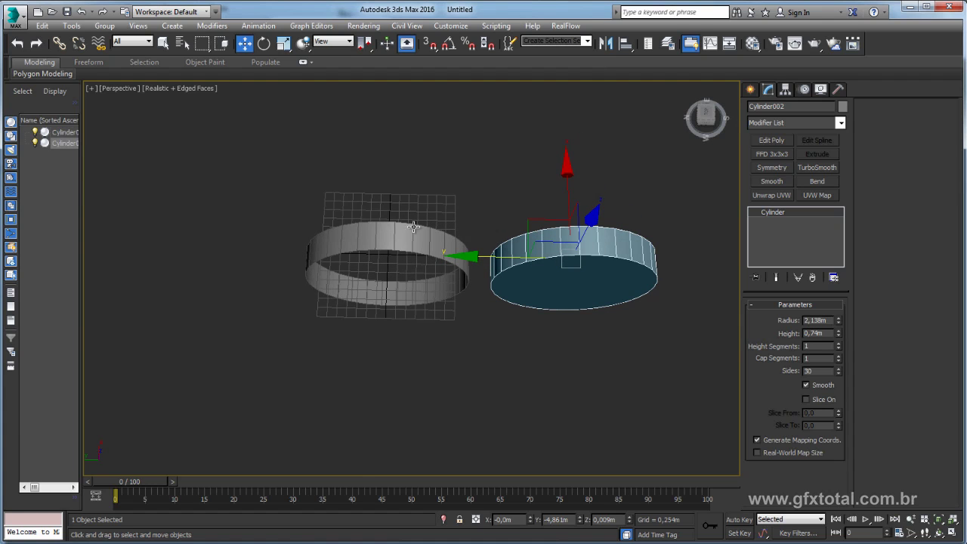
pyautogui.keyDown('alt'); pyautogui.moveTo(421, 268); pyautogui.dragTo(437, 226, button='middle'); pyautogui.keyUp('alt')
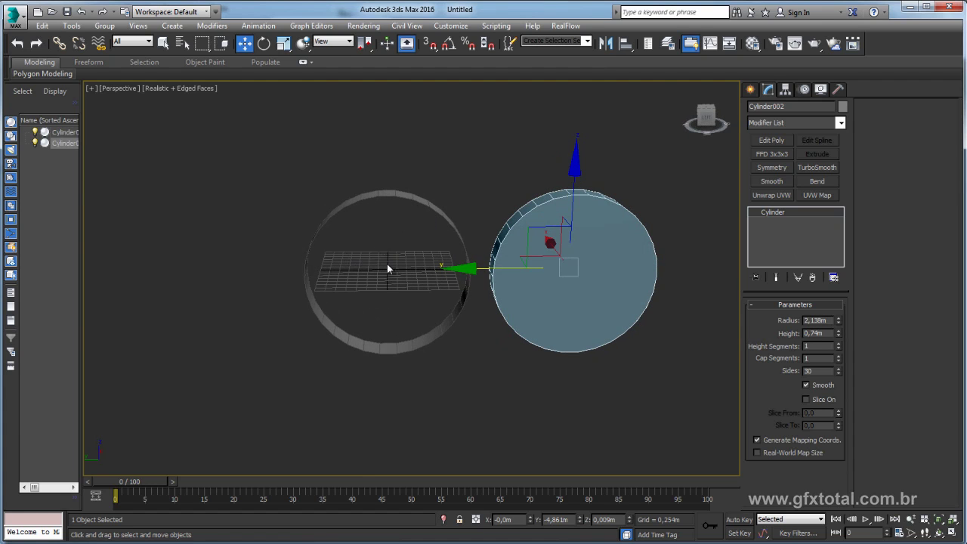
pyautogui.scroll(4, 382, 274)
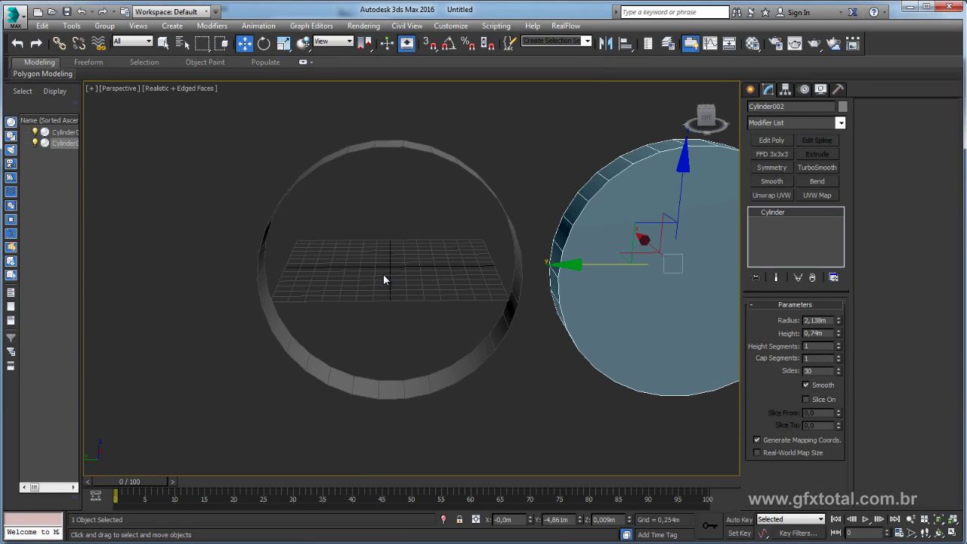
pyautogui.keyDown('alt'); pyautogui.moveTo(539, 276); pyautogui.dragTo(599, 235, button='middle'); pyautogui.keyUp('alt')
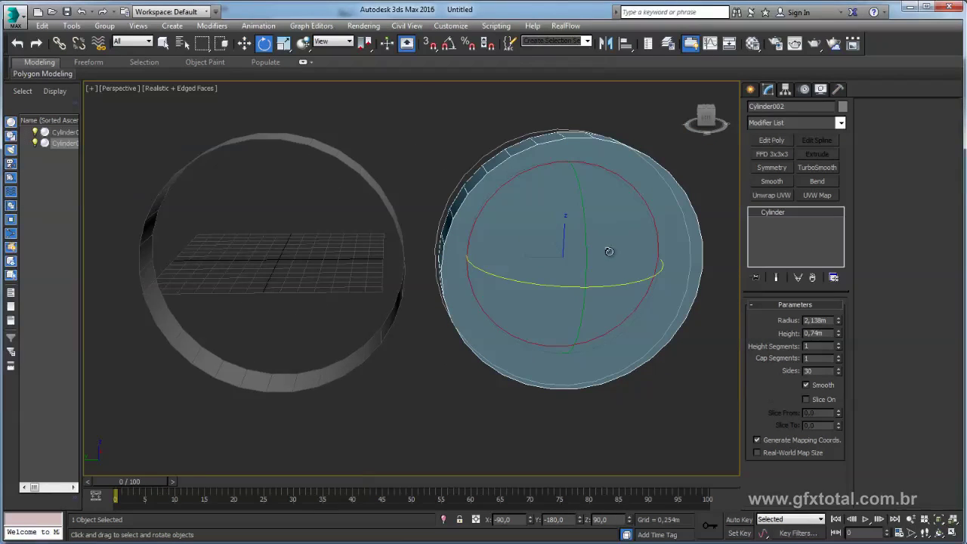
# Clone Cylinder002 onto the ring's centre and scale it uniformly to about 27% as Cylinder003
pyautogui.keyDown('shift'); pyautogui.moveTo(498, 259); pyautogui.dragTo(216, 259); pyautogui.keyUp('shift')
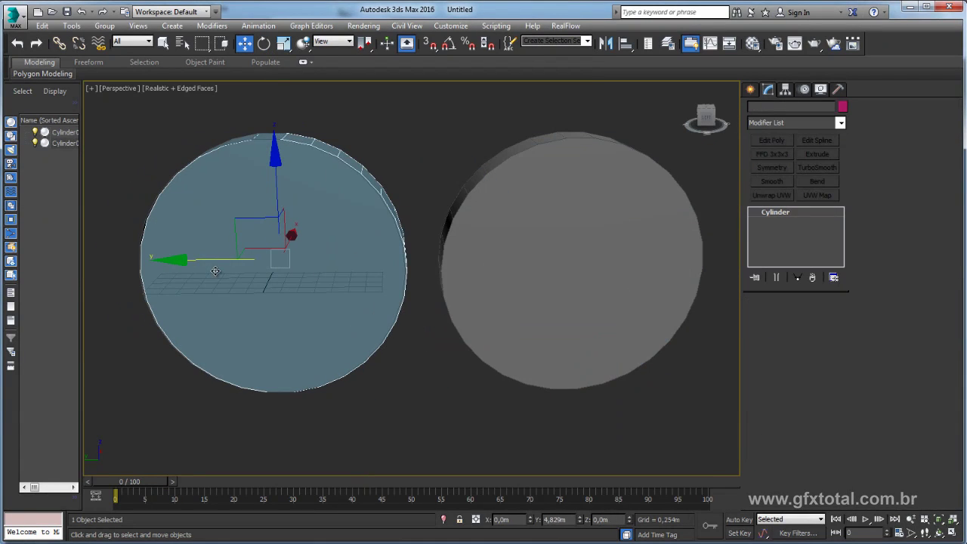
pyautogui.press('Return')
pyautogui.press('r')
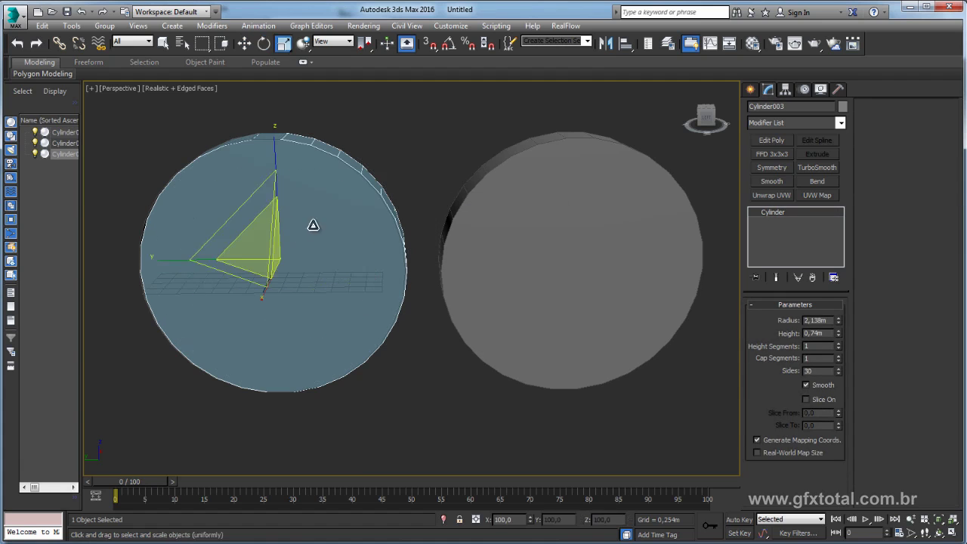
pyautogui.moveTo(236, 225); pyautogui.dragTo(299, 328)
pyautogui.moveTo(339, 391)
pyautogui.keyDown('alt'); pyautogui.mouseDown(button='middle')
pyautogui.moveTo(384, 250)
pyautogui.moveTo(521, 259)
pyautogui.mouseUp(button='middle'); pyautogui.keyUp('alt')
pyautogui.click(384, 250)
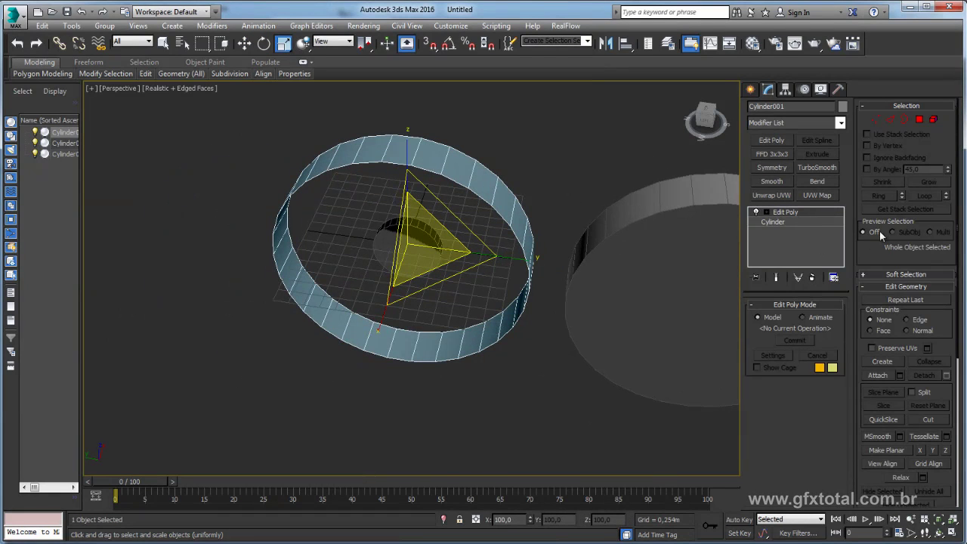
# Attach the hub cylinder to the ring and select faces on the hub's rim in Polygon mode
pyautogui.click(877, 374)
pyautogui.click(427, 242)
pyautogui.press('w')
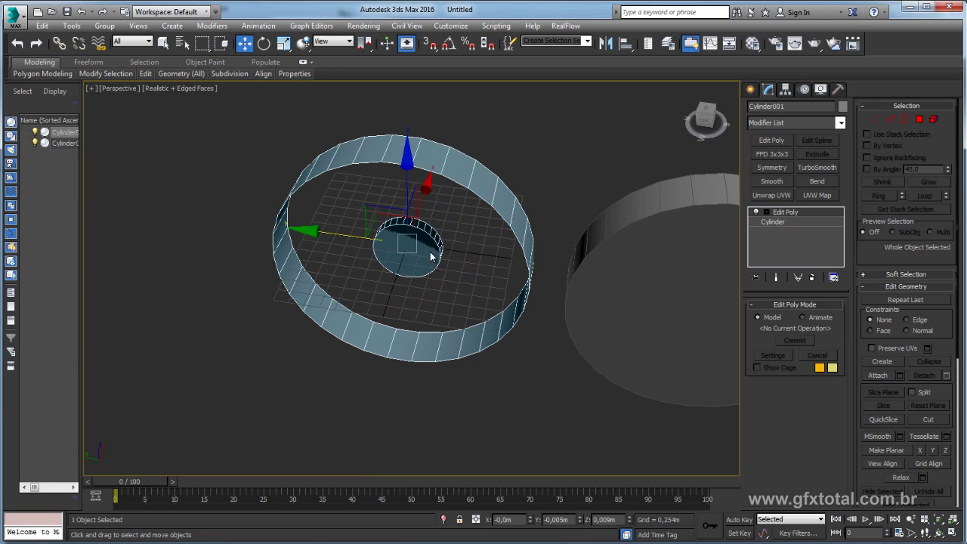
pyautogui.click(918, 119)
pyautogui.click(442, 162)
pyautogui.keyDown('alt'); pyautogui.moveTo(423, 249); pyautogui.dragTo(436, 225, button='middle'); pyautogui.keyUp('alt')
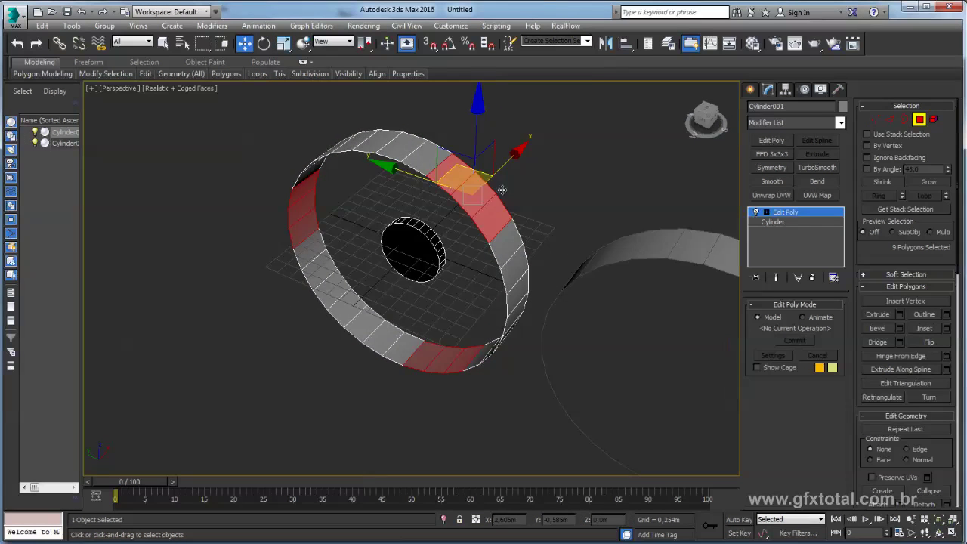
pyautogui.scroll(3, 436, 225)
pyautogui.keyDown('ctrl'); pyautogui.click(406, 248); pyautogui.keyUp('ctrl')
pyautogui.keyDown('ctrl'); pyautogui.click(428, 273); pyautogui.keyUp('ctrl')
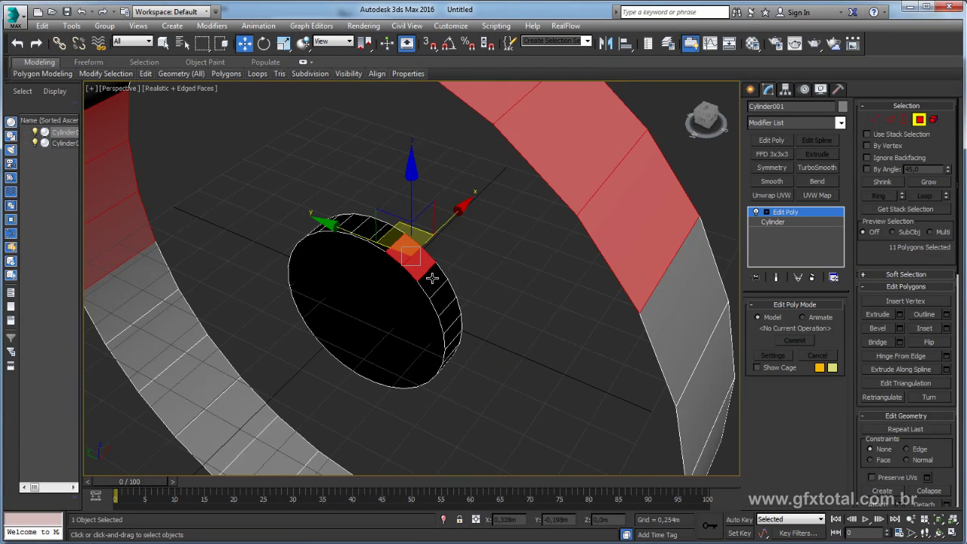
# Refine the selection, removing bottom ring faces and trying Element mode on the ring
pyautogui.scroll(-5, 479, 166)
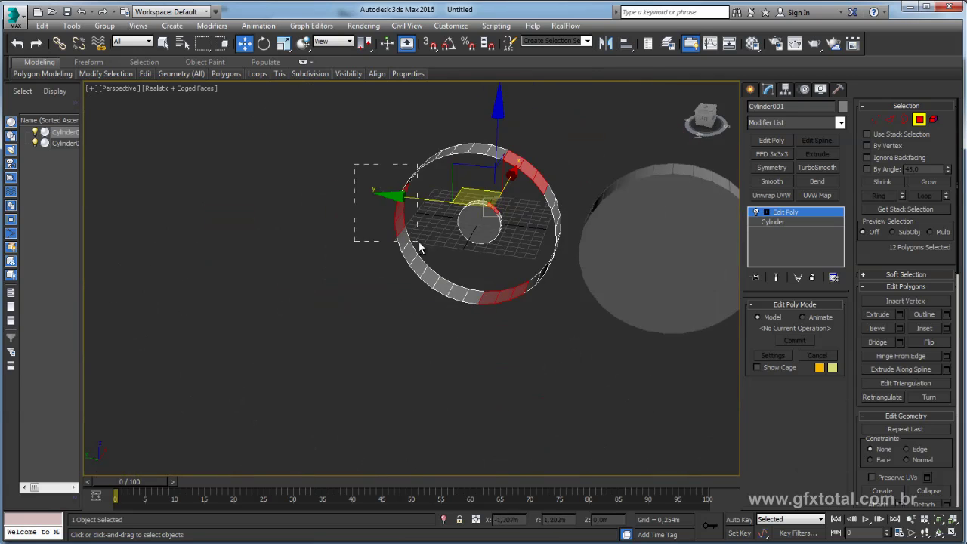
pyautogui.keyDown('alt'); pyautogui.moveTo(420, 246); pyautogui.dragTo(362, 166); pyautogui.keyUp('alt')
pyautogui.keyDown('alt'); pyautogui.moveTo(526, 323); pyautogui.dragTo(474, 279); pyautogui.keyUp('alt')
pyautogui.scroll(2, 509, 226)
pyautogui.scroll(2, 506, 249)
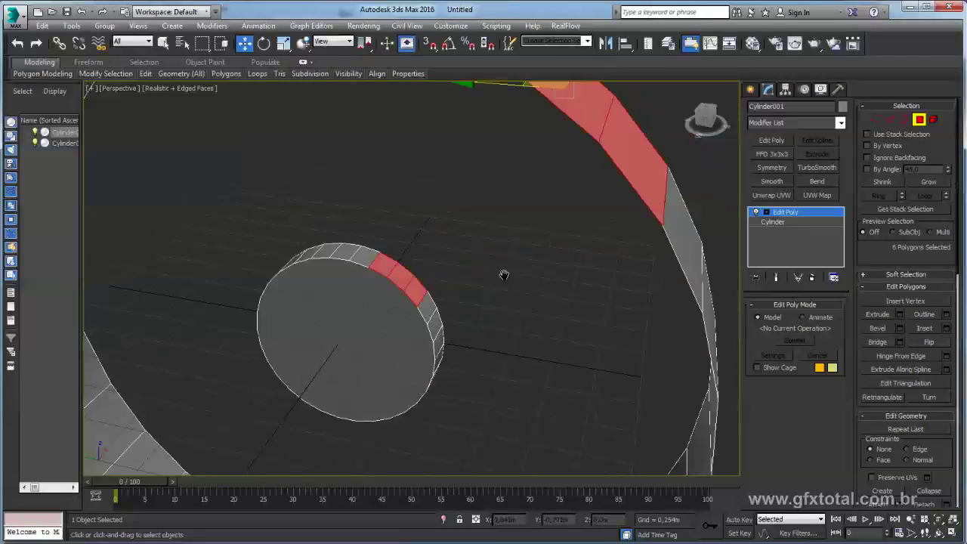
pyautogui.scroll(1, 513, 264)
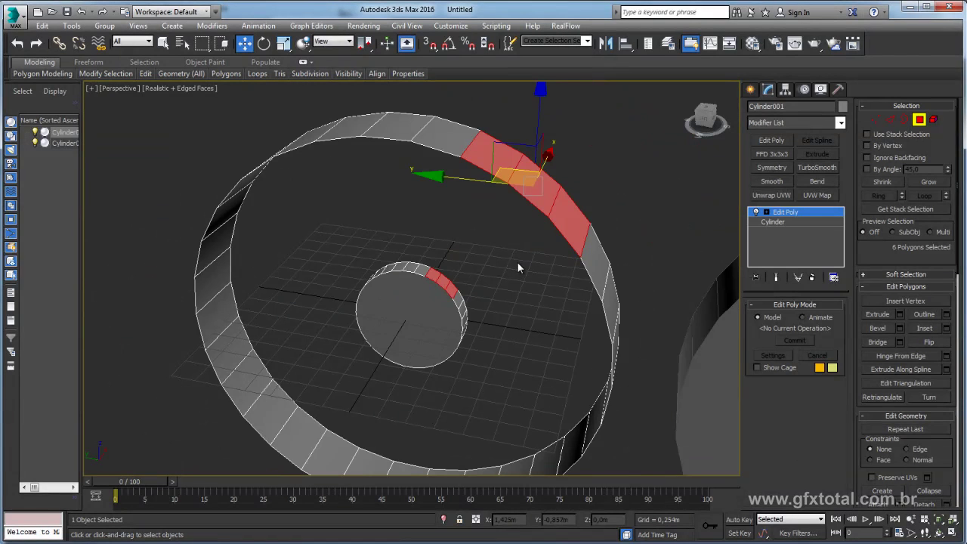
pyautogui.click(933, 119)
pyautogui.keyDown('ctrl'); pyautogui.click(593, 215); pyautogui.keyUp('ctrl')
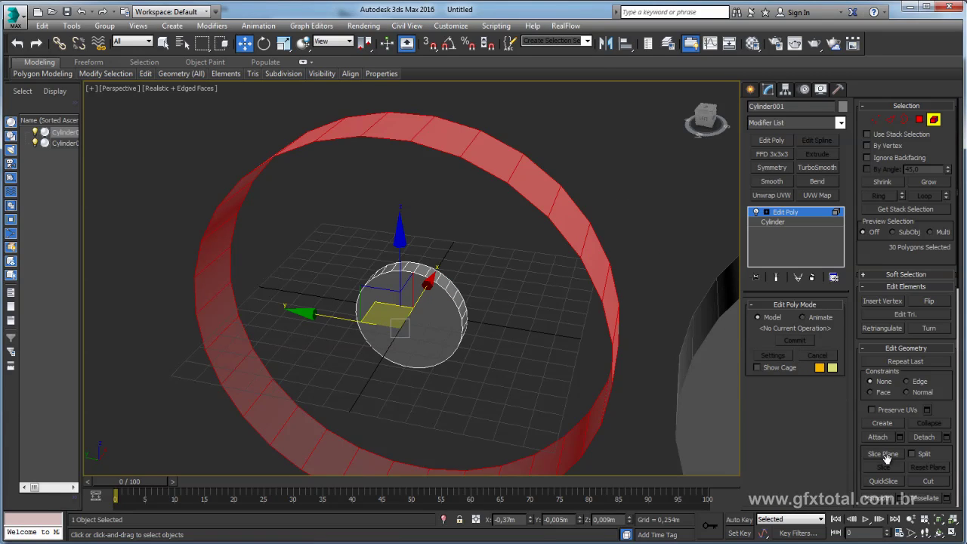
pyautogui.moveTo(945, 462); pyautogui.dragTo(941, 208)
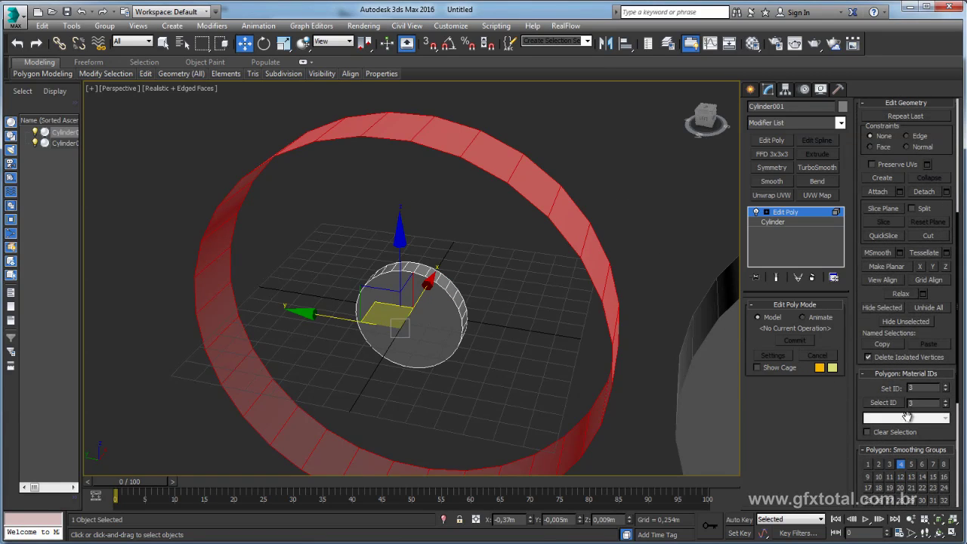
pyautogui.scroll(5, 869, 295)
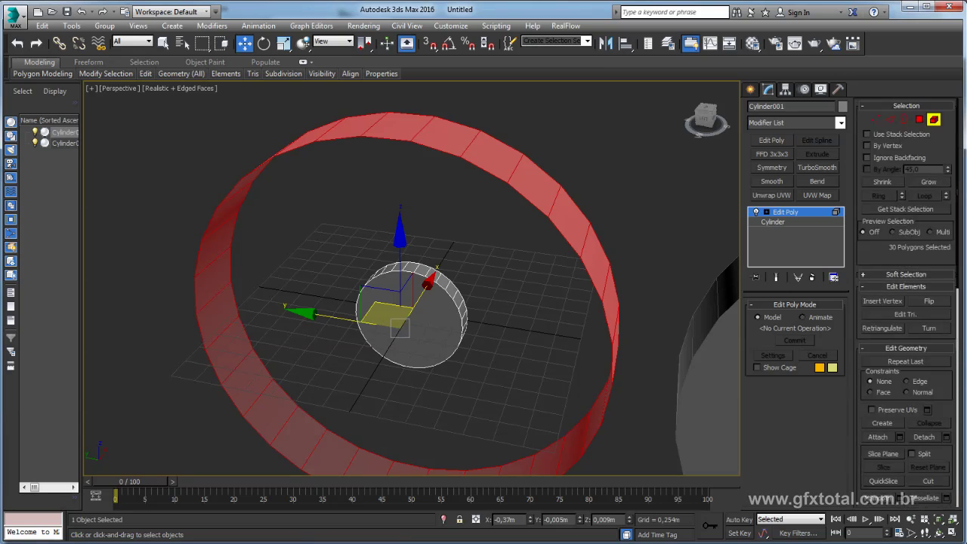
pyautogui.click(877, 287)
# Bridge three upper-right rim polygons to two facing hub polygons to form a wedge spoke
pyautogui.press('4')
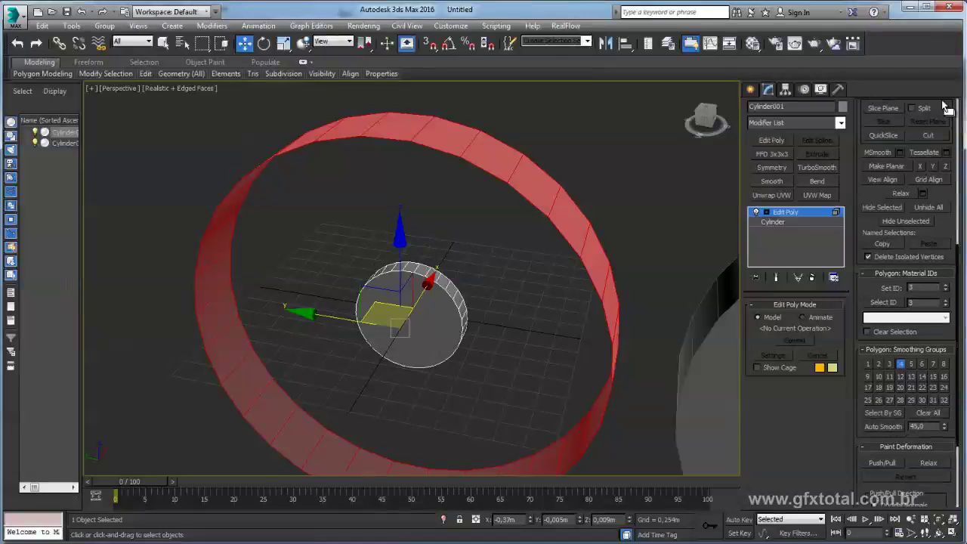
pyautogui.scroll(5, 933, 347)
pyautogui.moveTo(649, 332)
pyautogui.keyDown('alt'); pyautogui.mouseDown(button='middle')
pyautogui.moveTo(610, 326)
pyautogui.moveTo(572, 285)
pyautogui.mouseUp(button='middle'); pyautogui.keyUp('alt')
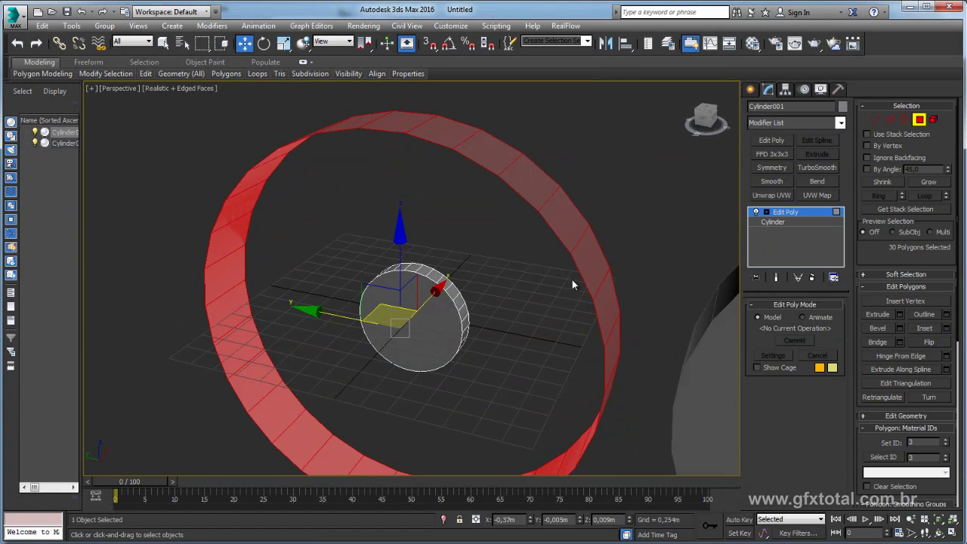
pyautogui.click(526, 194)
pyautogui.keyDown('ctrl'); pyautogui.click(583, 249); pyautogui.keyUp('ctrl')
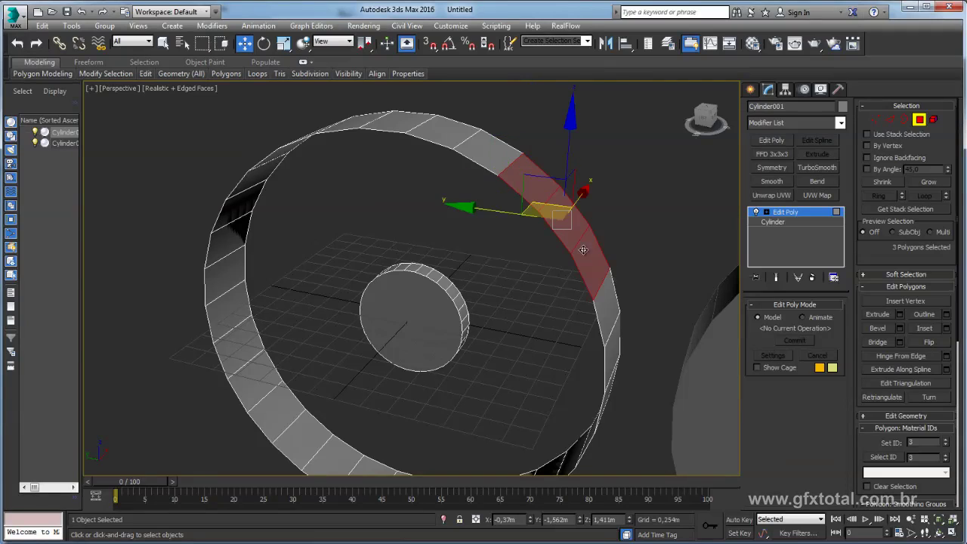
pyautogui.keyDown('ctrl'); pyautogui.click(444, 282); pyautogui.keyUp('ctrl')
pyautogui.keyDown('ctrl'); pyautogui.click(458, 300); pyautogui.keyUp('ctrl')
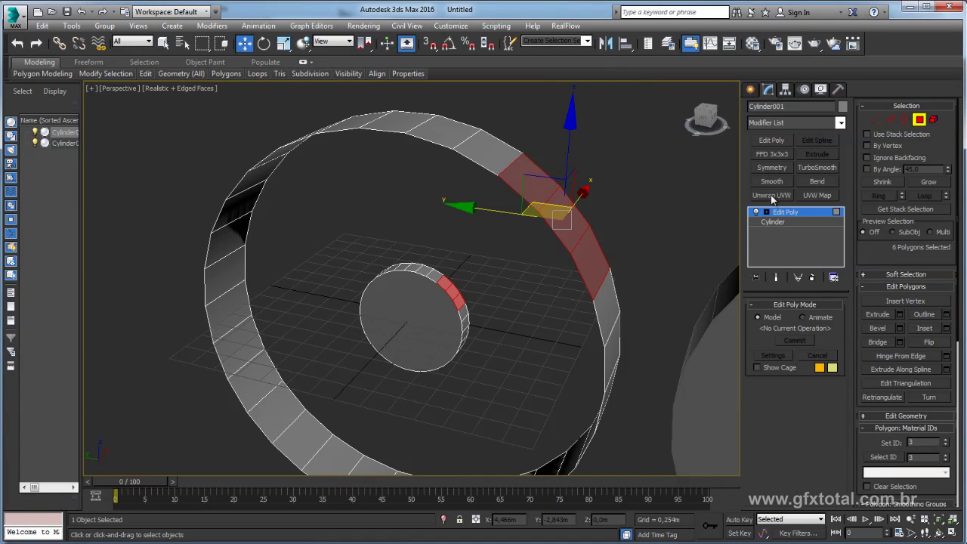
pyautogui.click(876, 342)
# Undo the first bridge, add another hub polygon and bridge the rim to the hub again
pyautogui.keyDown('alt'); pyautogui.moveTo(592, 314); pyautogui.dragTo(575, 273, button='middle'); pyautogui.keyUp('alt')
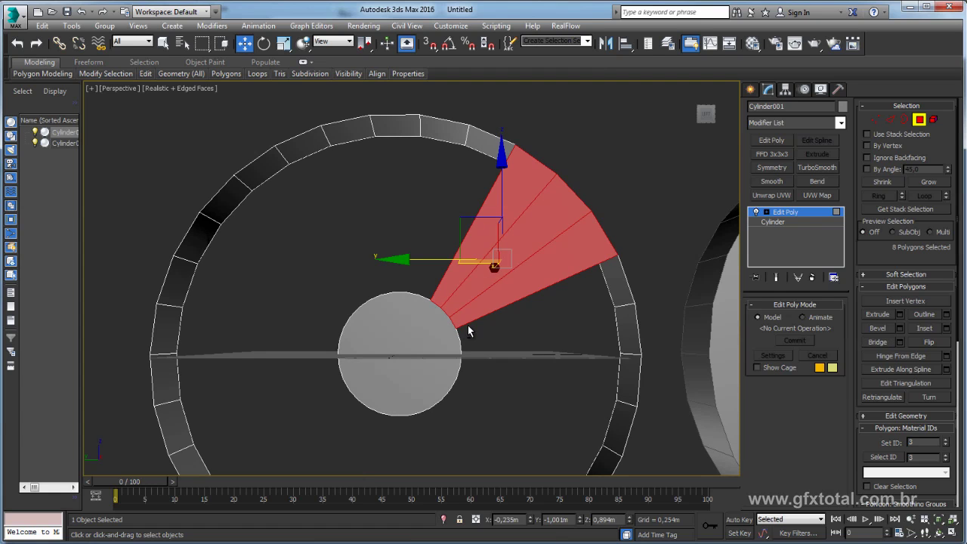
pyautogui.moveTo(440, 305)
pyautogui.keyDown('alt'); pyautogui.mouseDown(button='middle')
pyautogui.moveTo(424, 317)
pyautogui.moveTo(430, 287)
pyautogui.moveTo(460, 316)
pyautogui.mouseUp(button='middle'); pyautogui.keyUp('alt')
pyautogui.hotkey('ctrl', 'z')
pyautogui.keyDown('ctrl'); pyautogui.click(459, 303); pyautogui.keyUp('ctrl')
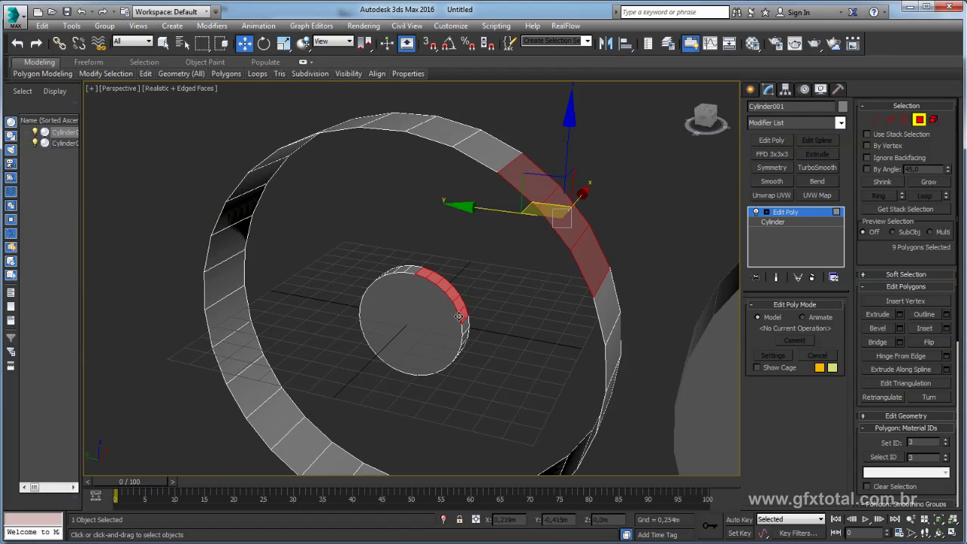
pyautogui.click(877, 343)
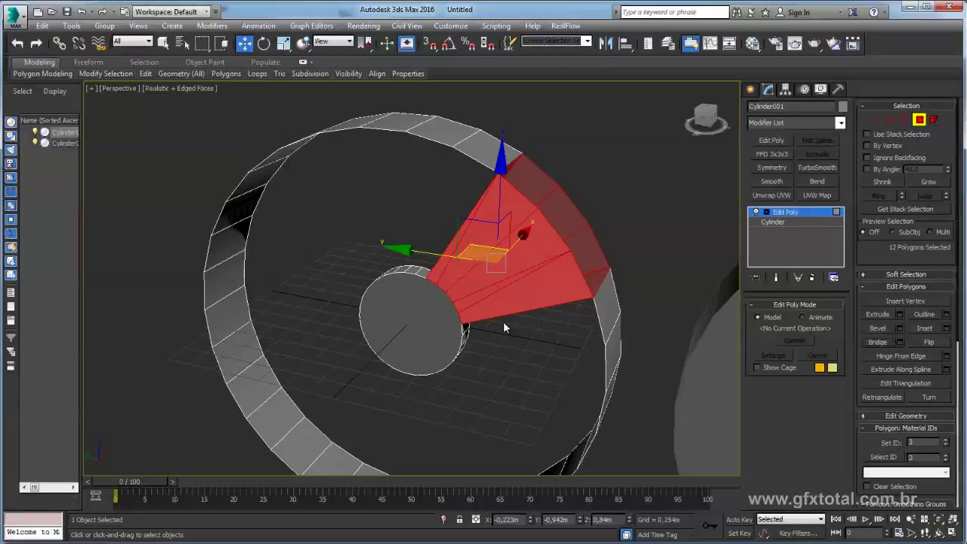
# Inspect the rebuilt spoke from several angles, then switch to Element selection
pyautogui.keyDown('alt'); pyautogui.moveTo(503, 323); pyautogui.dragTo(474, 265, button='middle'); pyautogui.keyUp('alt')
pyautogui.moveTo(441, 293)
pyautogui.keyDown('alt'); pyautogui.mouseDown(button='middle')
pyautogui.moveTo(462, 310)
pyautogui.moveTo(524, 195)
pyautogui.mouseUp(button='middle'); pyautogui.keyUp('alt')
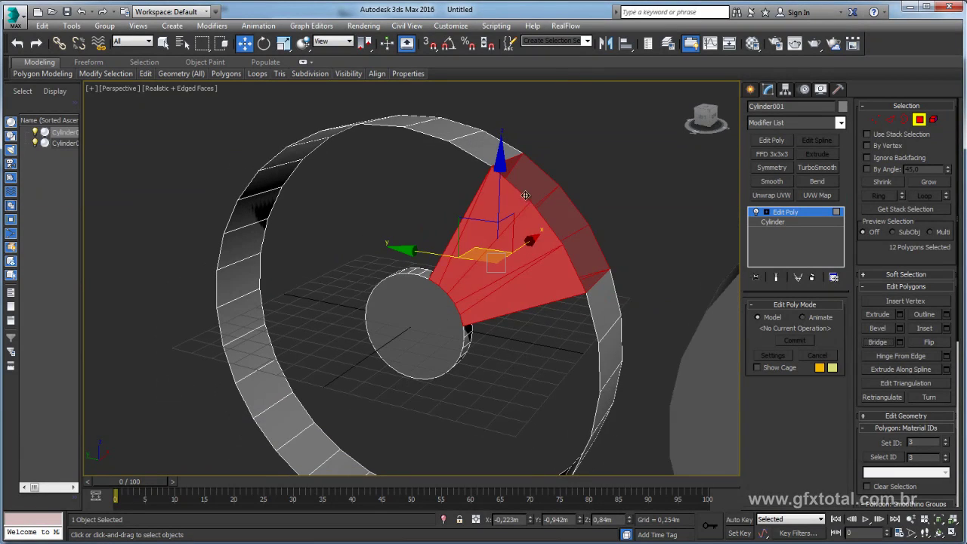
pyautogui.scroll(-4, 567, 266)
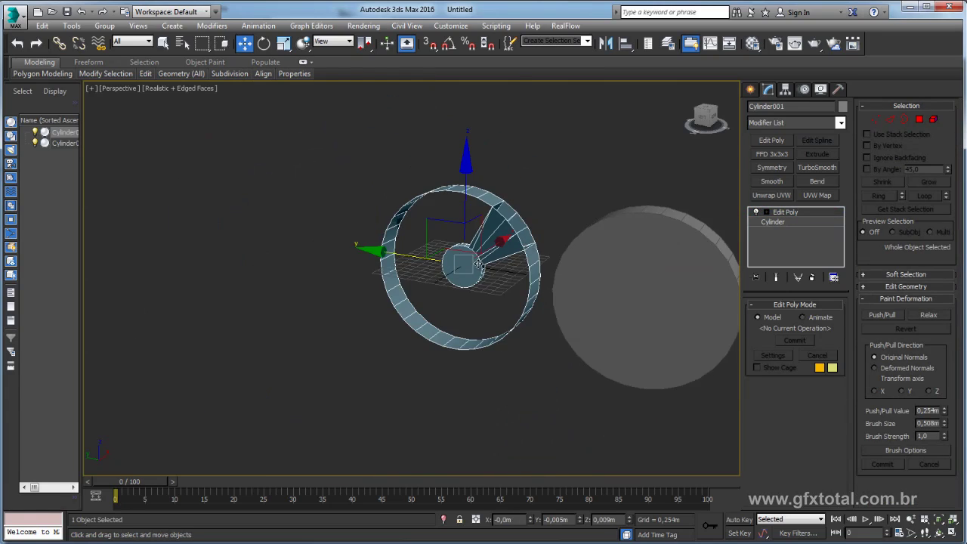
pyautogui.scroll(2, 500, 287)
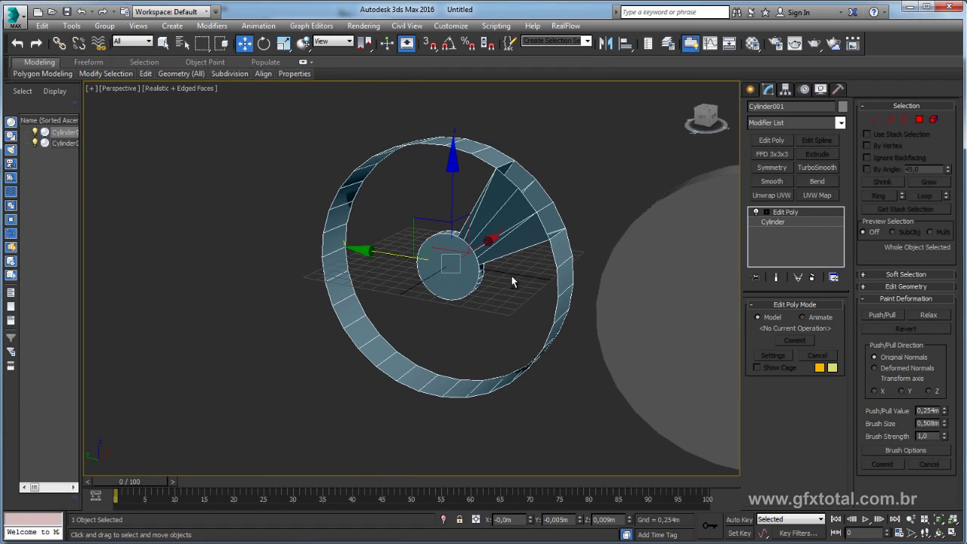
pyautogui.keyDown('alt'); pyautogui.moveTo(511, 276); pyautogui.dragTo(544, 272, button='middle'); pyautogui.keyUp('alt')
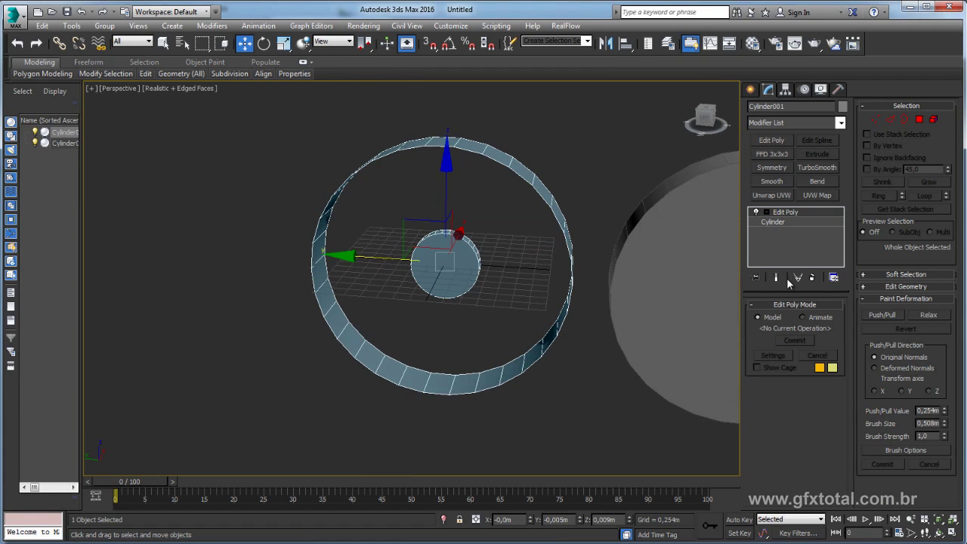
pyautogui.click(933, 120)
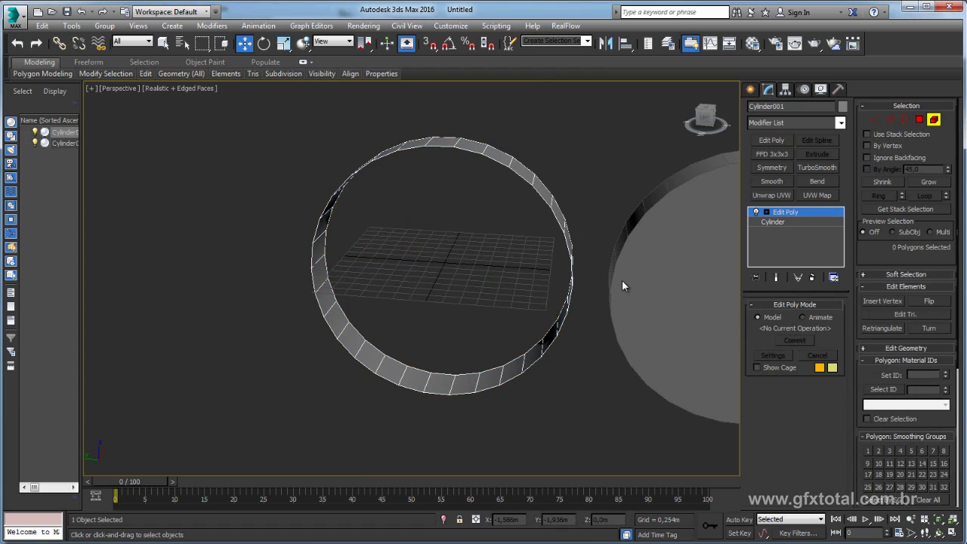
# Select the large disc Cylinder002 and reduce its Sides from 30 to 12
pyautogui.keyDown('alt'); pyautogui.moveTo(622, 280); pyautogui.dragTo(791, 219, button='middle'); pyautogui.keyUp('alt')
pyautogui.click(785, 212)
pyautogui.click(659, 259)
pyautogui.keyDown('alt'); pyautogui.moveTo(658, 259); pyautogui.dragTo(640, 225, button='middle'); pyautogui.keyUp('alt')
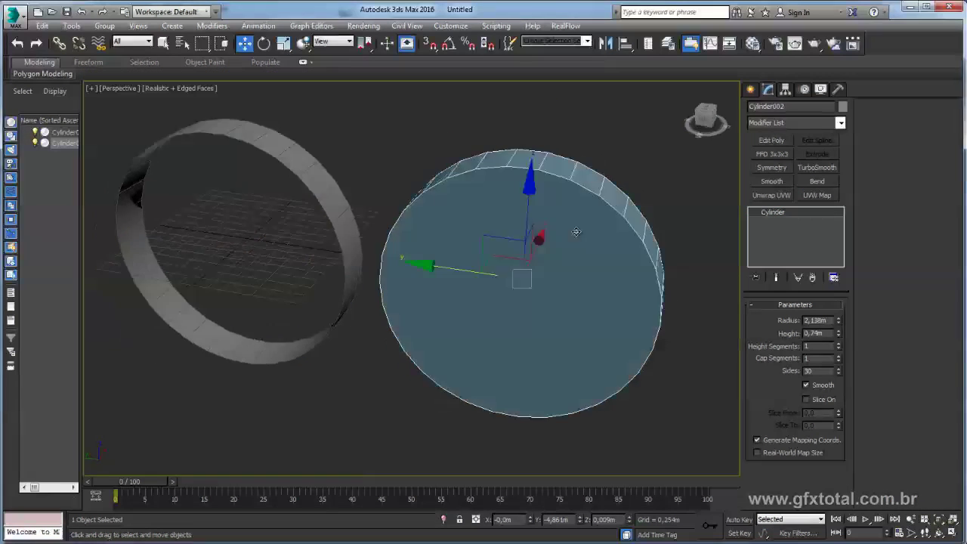
pyautogui.moveTo(615, 297)
pyautogui.keyDown('alt'); pyautogui.mouseDown(button='middle')
pyautogui.moveTo(760, 355)
pyautogui.moveTo(688, 360)
pyautogui.mouseUp(button='middle'); pyautogui.keyUp('alt')
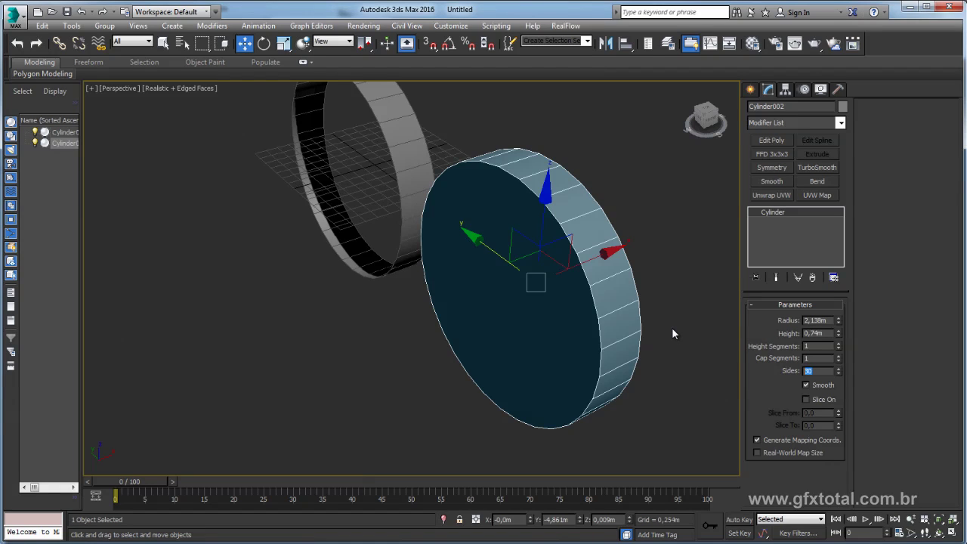
pyautogui.write('12')
pyautogui.press('Return')
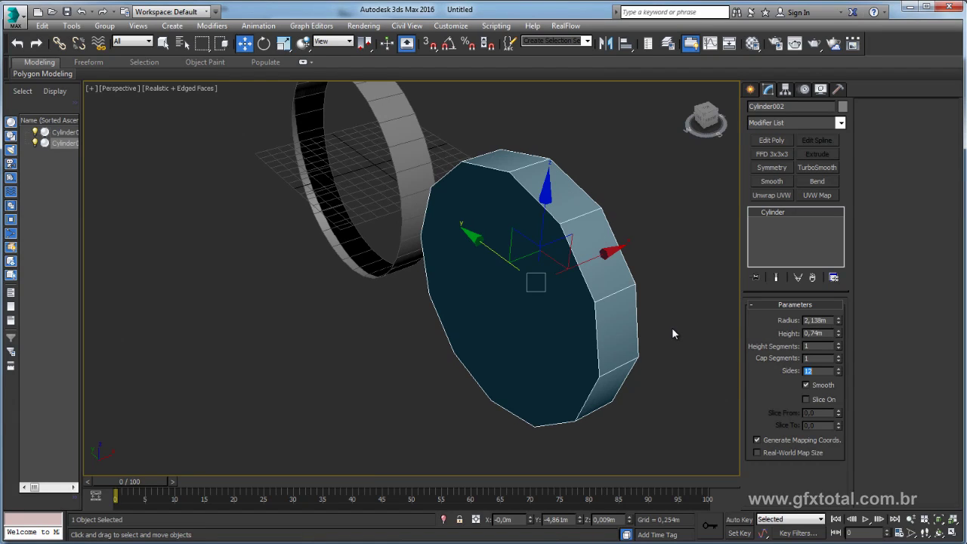
pyautogui.moveTo(537, 298)
pyautogui.keyDown('alt'); pyautogui.mouseDown(button='middle')
pyautogui.moveTo(546, 300)
pyautogui.moveTo(528, 309)
pyautogui.moveTo(550, 327)
pyautogui.moveTo(540, 366)
pyautogui.mouseUp(button='middle'); pyautogui.keyUp('alt')
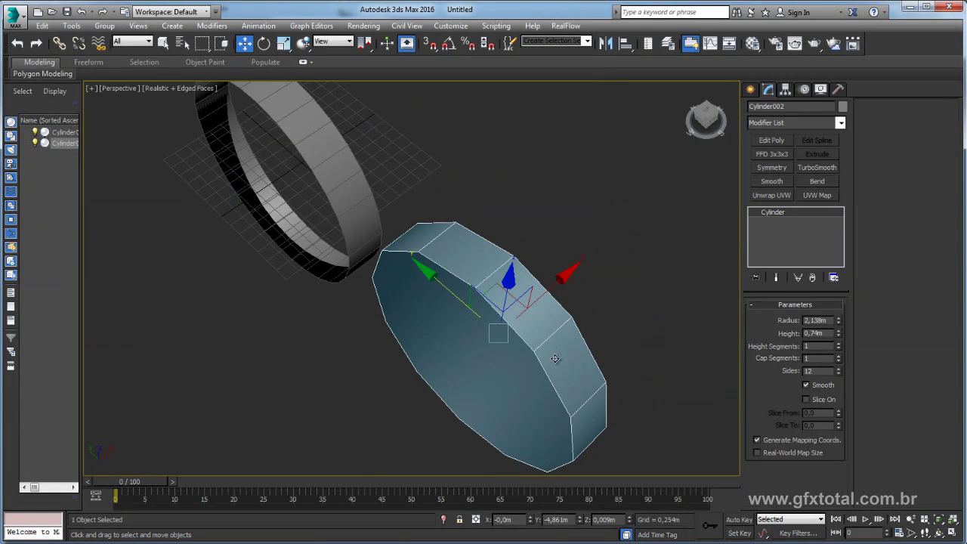
pyautogui.moveTo(476, 264)
pyautogui.keyDown('alt'); pyautogui.mouseDown(button='middle')
pyautogui.moveTo(444, 302)
pyautogui.moveTo(463, 394)
pyautogui.moveTo(535, 425)
pyautogui.moveTo(489, 400)
pyautogui.moveTo(572, 349)
pyautogui.moveTo(586, 364)
pyautogui.moveTo(635, 306)
pyautogui.mouseUp(button='middle'); pyautogui.keyUp('alt')
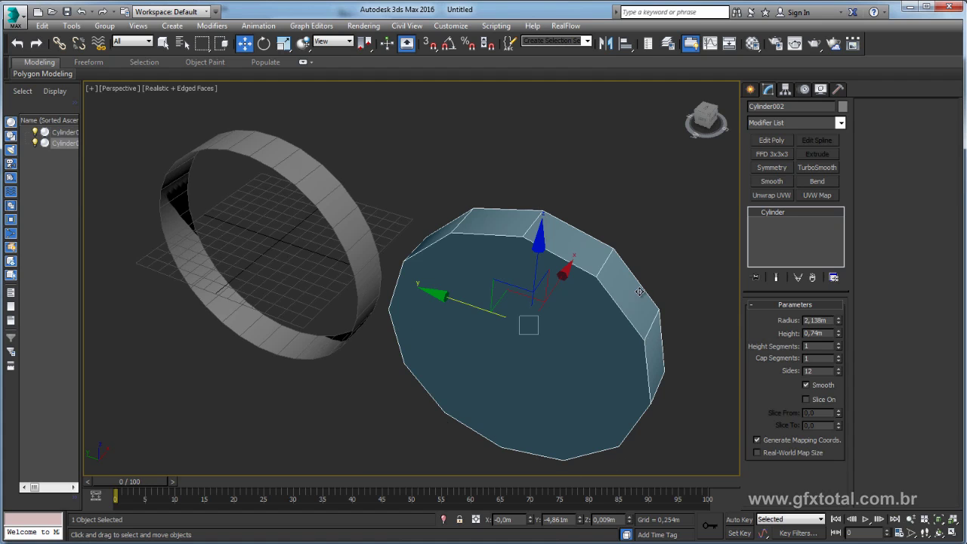
pyautogui.keyDown('alt'); pyautogui.moveTo(632, 296); pyautogui.dragTo(585, 307, button='middle'); pyautogui.keyUp('alt')
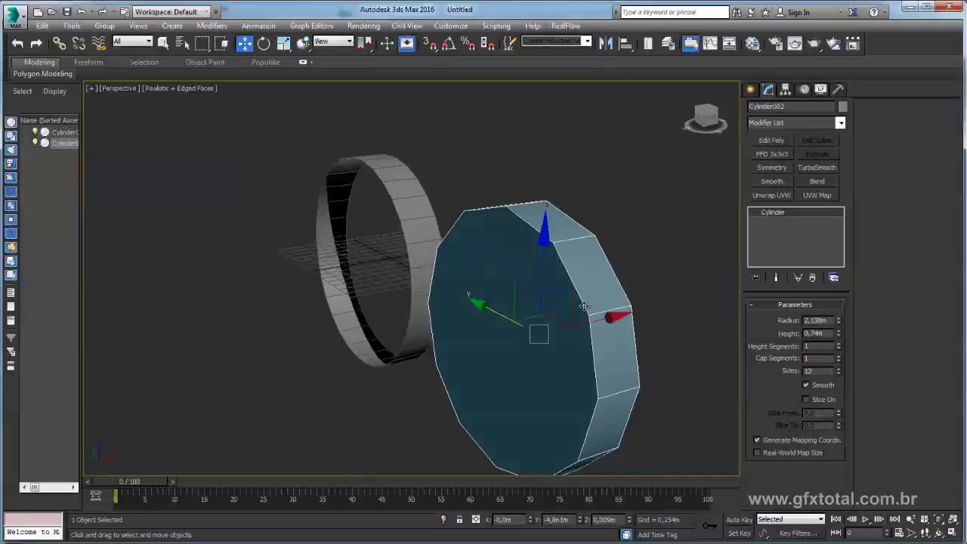
pyautogui.moveTo(612, 361)
pyautogui.keyDown('alt'); pyautogui.mouseDown(button='middle')
pyautogui.moveTo(581, 270)
pyautogui.moveTo(623, 216)
pyautogui.moveTo(578, 336)
pyautogui.moveTo(607, 314)
pyautogui.mouseUp(button='middle'); pyautogui.keyUp('alt')
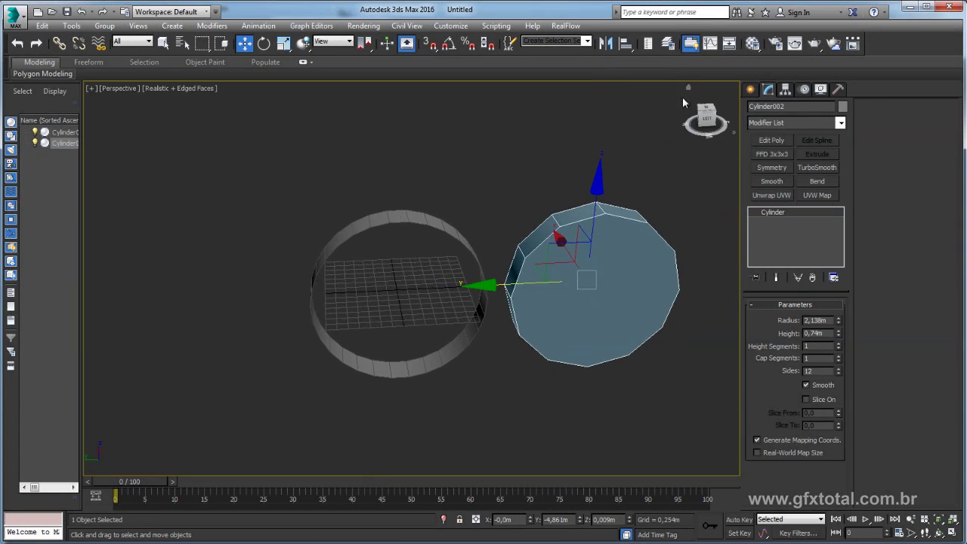
# Centre Cylinder002 on the ring with Align and shrink its radius to 0,492m
pyautogui.click(624, 44)
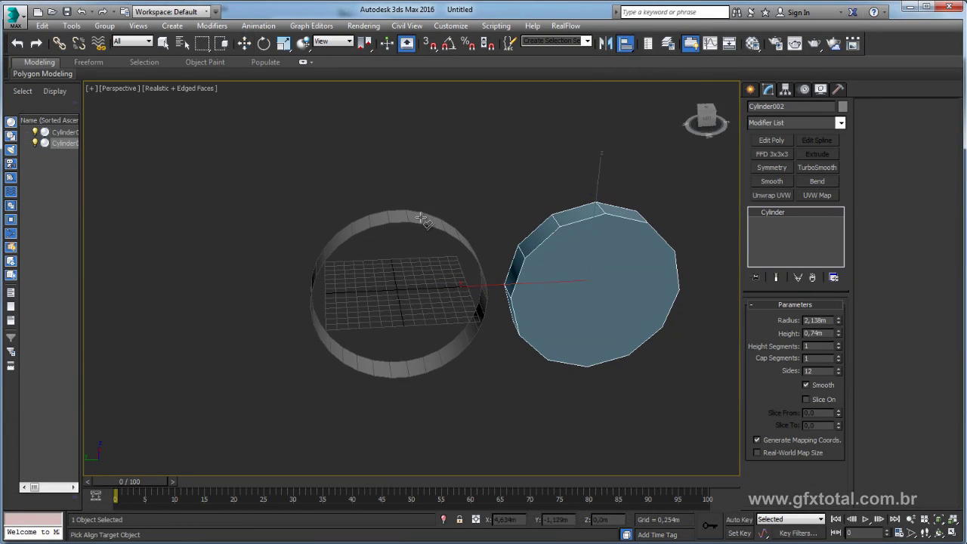
pyautogui.click(428, 219)
pyautogui.click(582, 418)
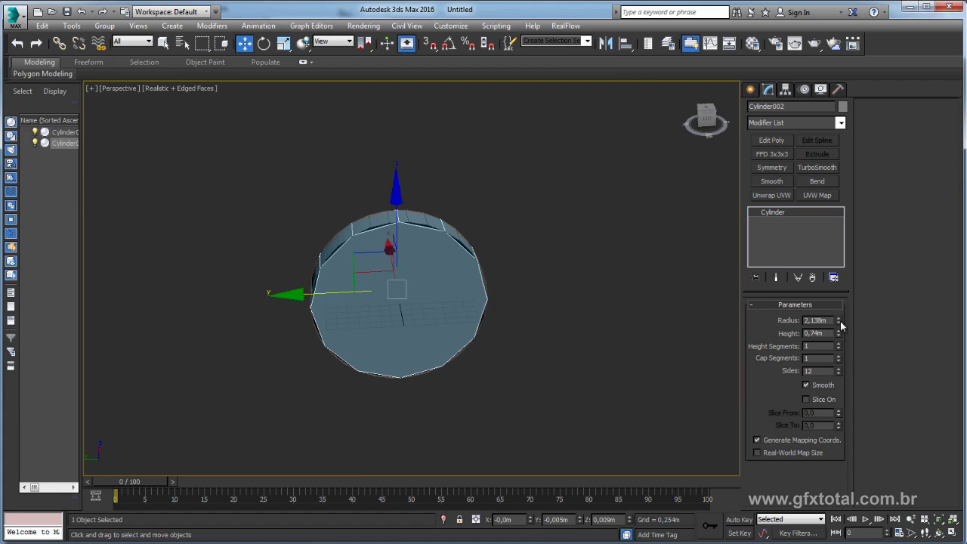
pyautogui.moveTo(838, 321); pyautogui.dragTo(840, 377)
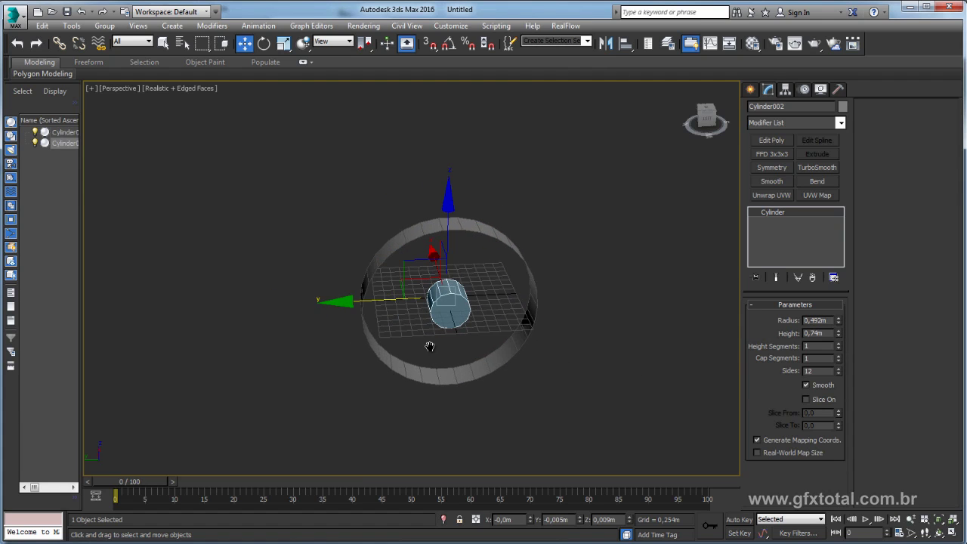
pyautogui.scroll(3, 480, 299)
pyautogui.keyDown('alt'); pyautogui.moveTo(470, 306); pyautogui.dragTo(443, 285, button='middle'); pyautogui.keyUp('alt')
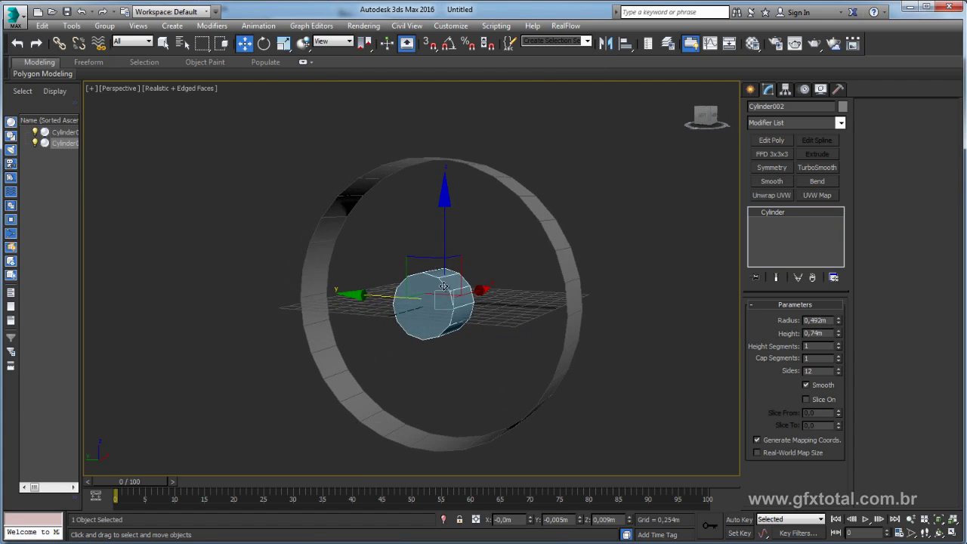
# Attach the 12-sided disc to the ring Cylinder001's Edit Poly as its hub
pyautogui.click(549, 217)
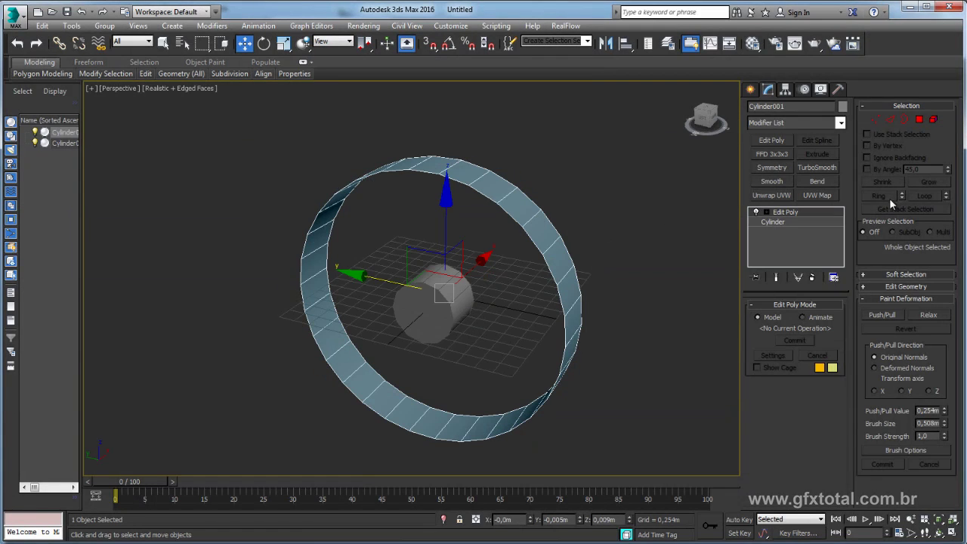
pyautogui.click(874, 119)
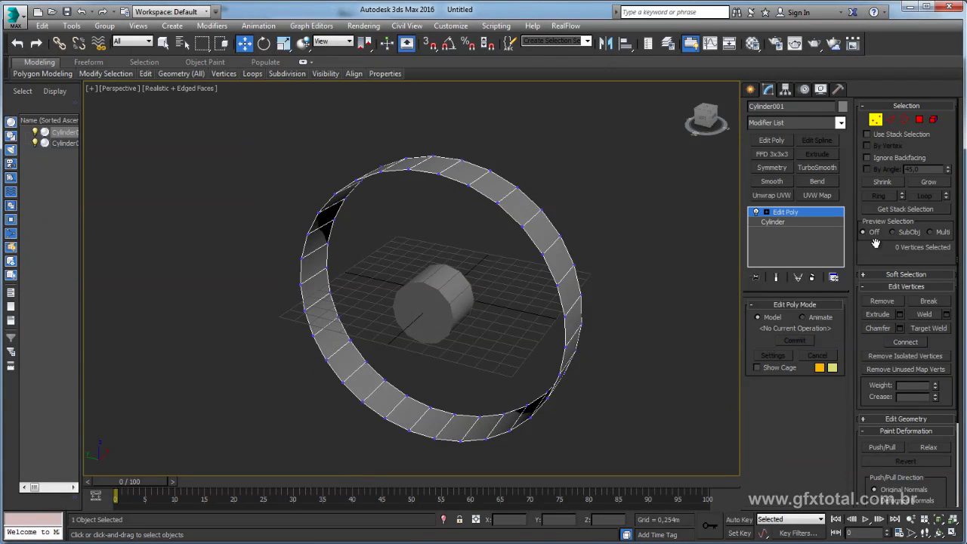
pyautogui.moveTo(939, 341); pyautogui.dragTo(942, 130)
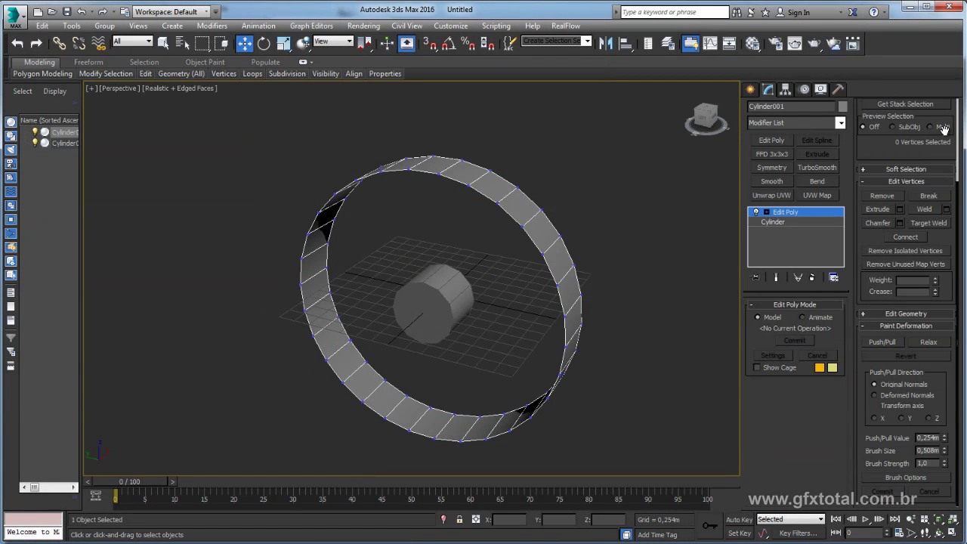
pyautogui.click(888, 314)
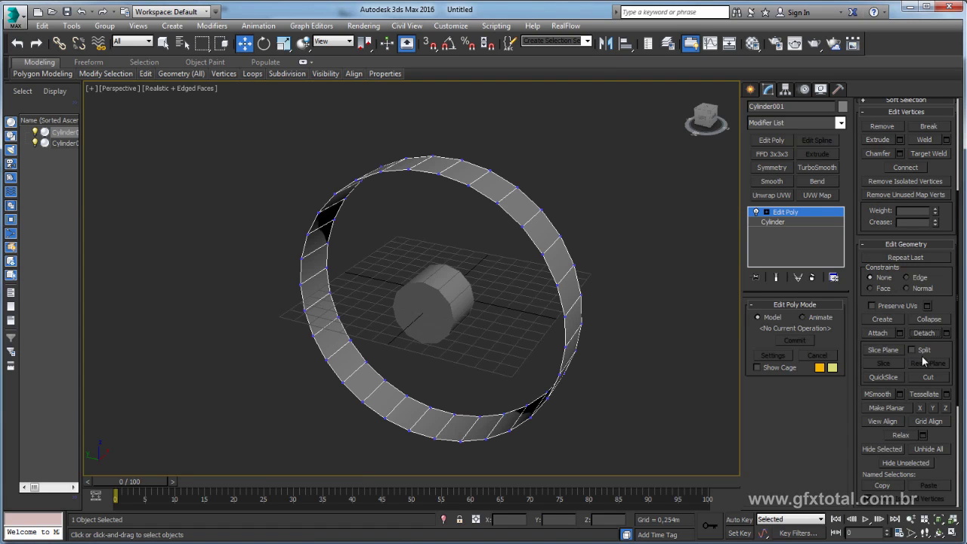
pyautogui.click(879, 335)
pyautogui.click(455, 294)
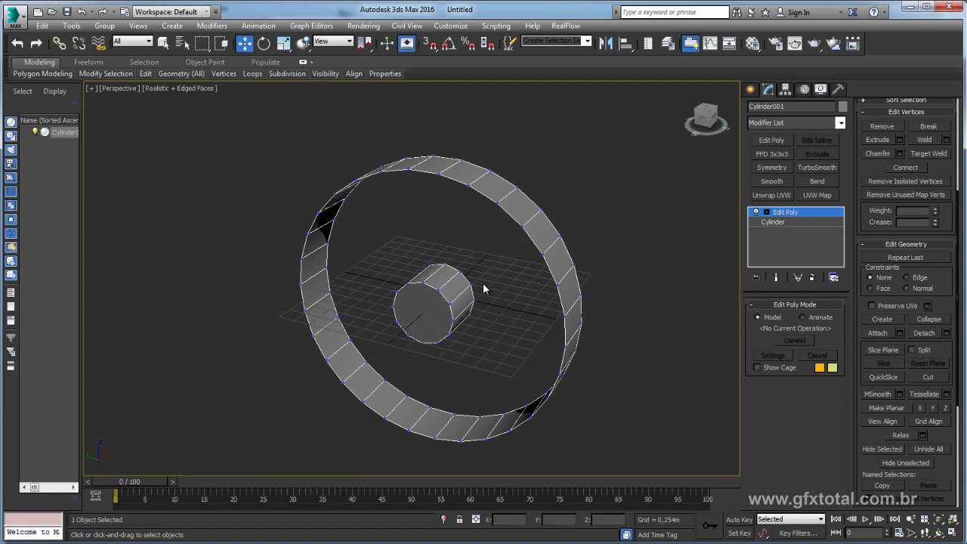
pyautogui.keyDown('alt'); pyautogui.moveTo(483, 283); pyautogui.dragTo(526, 298, button='middle'); pyautogui.keyUp('alt')
pyautogui.click(766, 212)
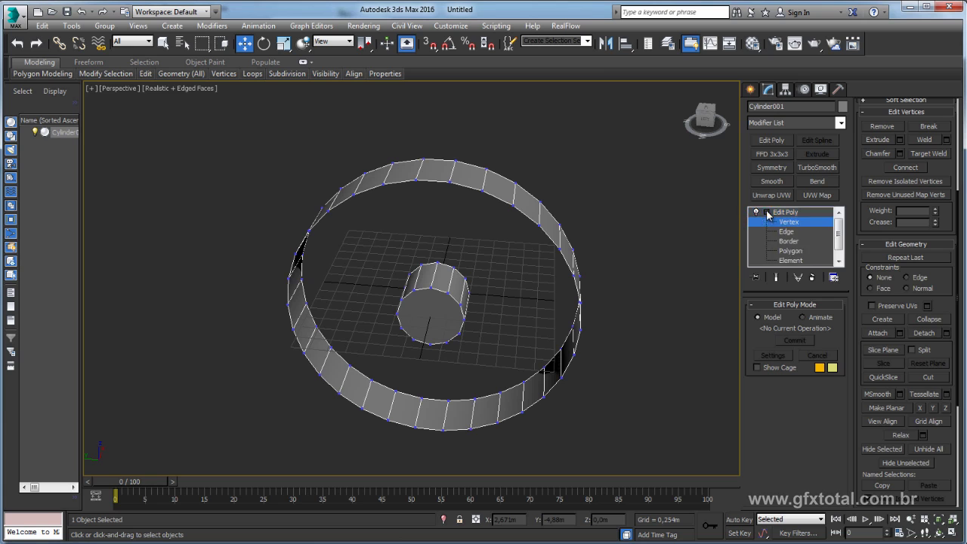
pyautogui.click(800, 251)
# Ctrl-select the first groups of inner rim faces and hub faces where spokes will join
pyautogui.moveTo(639, 268)
pyautogui.keyDown('alt'); pyautogui.mouseDown(button='middle')
pyautogui.moveTo(597, 255)
pyautogui.moveTo(593, 280)
pyautogui.mouseUp(button='middle'); pyautogui.keyUp('alt')
pyautogui.click(512, 210)
pyautogui.keyDown('ctrl'); pyautogui.click(538, 232); pyautogui.keyUp('ctrl')
pyautogui.keyDown('ctrl'); pyautogui.click(551, 253); pyautogui.keyUp('ctrl')
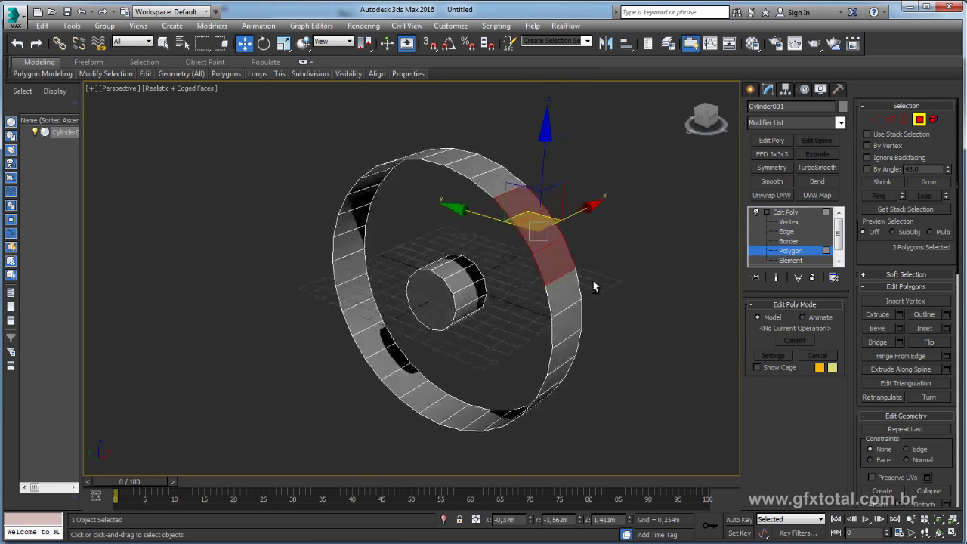
pyautogui.keyDown('ctrl'); pyautogui.click(453, 269); pyautogui.keyUp('ctrl')
pyautogui.keyDown('ctrl'); pyautogui.click(458, 277); pyautogui.keyUp('ctrl')
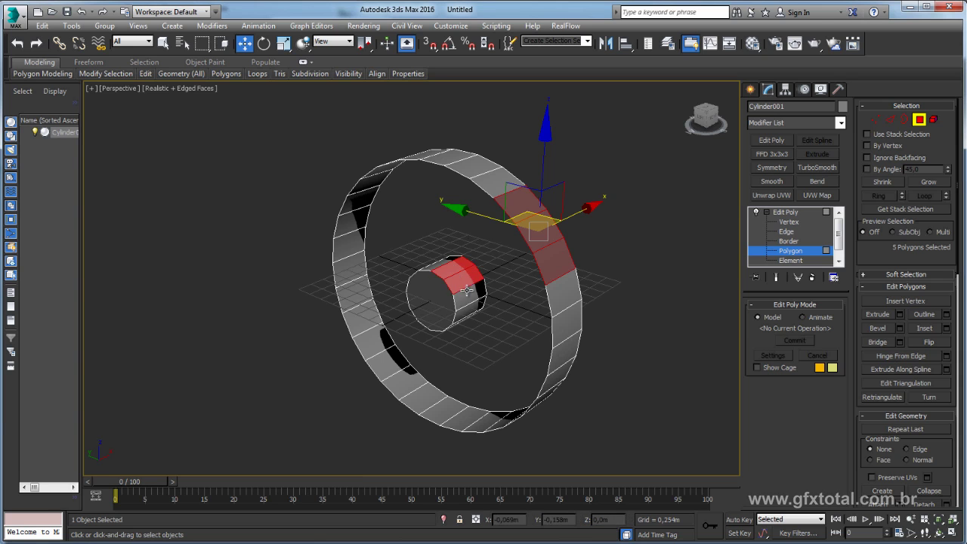
pyautogui.keyDown('ctrl'); pyautogui.click(470, 294); pyautogui.keyUp('ctrl')
pyautogui.moveTo(470, 295)
pyautogui.keyDown('alt'); pyautogui.mouseDown(button='middle')
pyautogui.moveTo(510, 276)
pyautogui.moveTo(507, 303)
pyautogui.moveTo(404, 247)
pyautogui.moveTo(418, 235)
pyautogui.mouseUp(button='middle'); pyautogui.keyUp('alt')
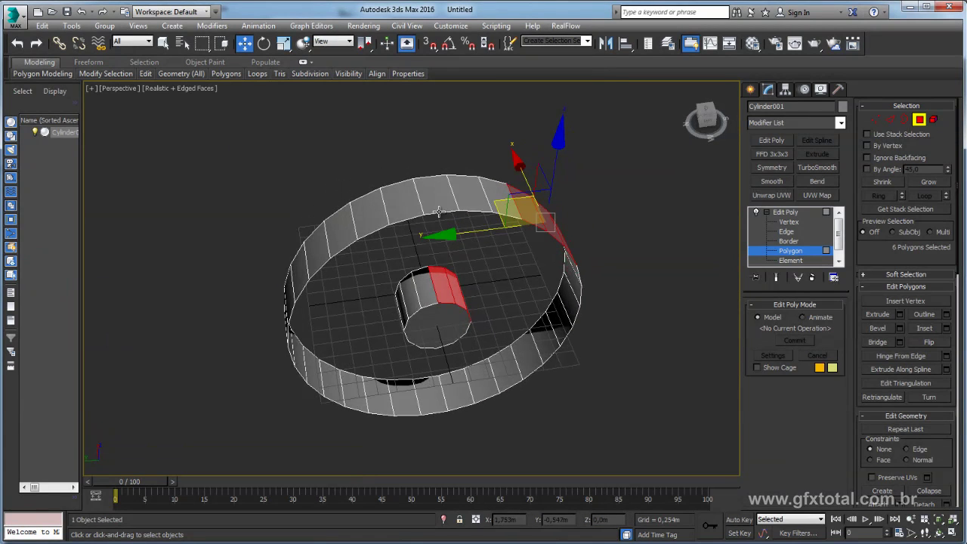
pyautogui.keyDown('ctrl'); pyautogui.click(305, 270); pyautogui.keyUp('ctrl')
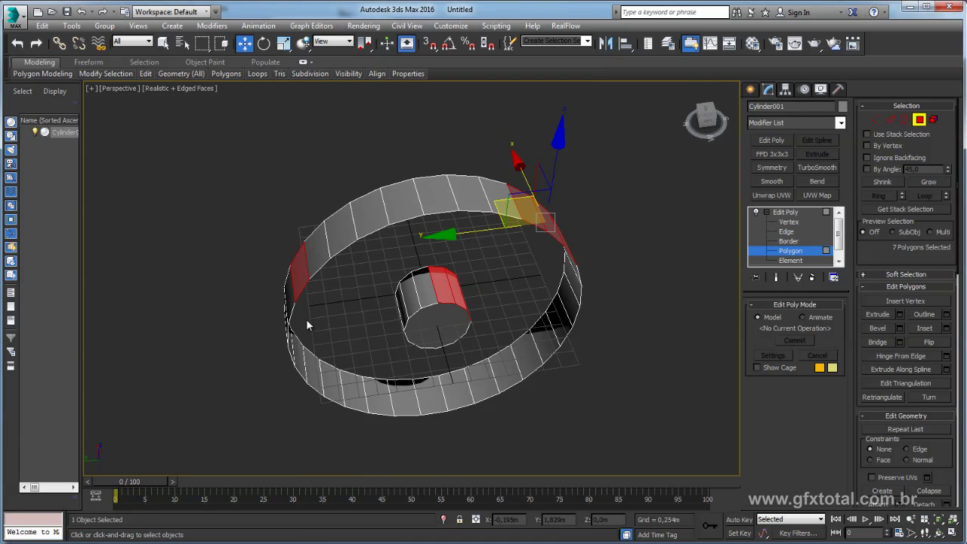
pyautogui.keyDown('alt'); pyautogui.moveTo(305, 270); pyautogui.dragTo(354, 320, button='middle'); pyautogui.keyUp('alt')
pyautogui.keyDown('ctrl'); pyautogui.click(350, 362); pyautogui.keyUp('ctrl')
pyautogui.moveTo(349, 362)
pyautogui.keyDown('alt'); pyautogui.mouseDown(button='middle')
pyautogui.moveTo(374, 380)
pyautogui.moveTo(373, 296)
pyautogui.moveTo(309, 266)
pyautogui.mouseUp(button='middle'); pyautogui.keyUp('alt')
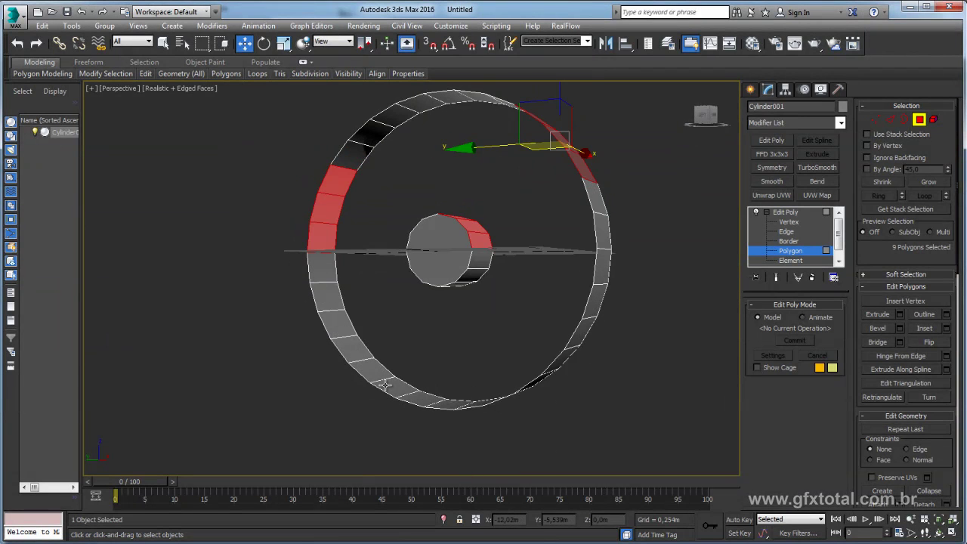
pyautogui.keyDown('ctrl'); pyautogui.click(446, 402); pyautogui.keyUp('ctrl')
# Add two sets of three hub side faces, reaching 18 polygons, and apply Bridge
pyautogui.keyDown('alt'); pyautogui.moveTo(499, 375); pyautogui.dragTo(510, 433, button='middle'); pyautogui.keyUp('alt')
pyautogui.moveTo(526, 364)
pyautogui.keyDown('alt'); pyautogui.mouseDown(button='middle')
pyautogui.moveTo(503, 388)
pyautogui.moveTo(434, 279)
pyautogui.mouseUp(button='middle'); pyautogui.keyUp('alt')
pyautogui.keyDown('alt'); pyautogui.moveTo(449, 221); pyautogui.dragTo(491, 227, button='middle'); pyautogui.keyUp('alt')
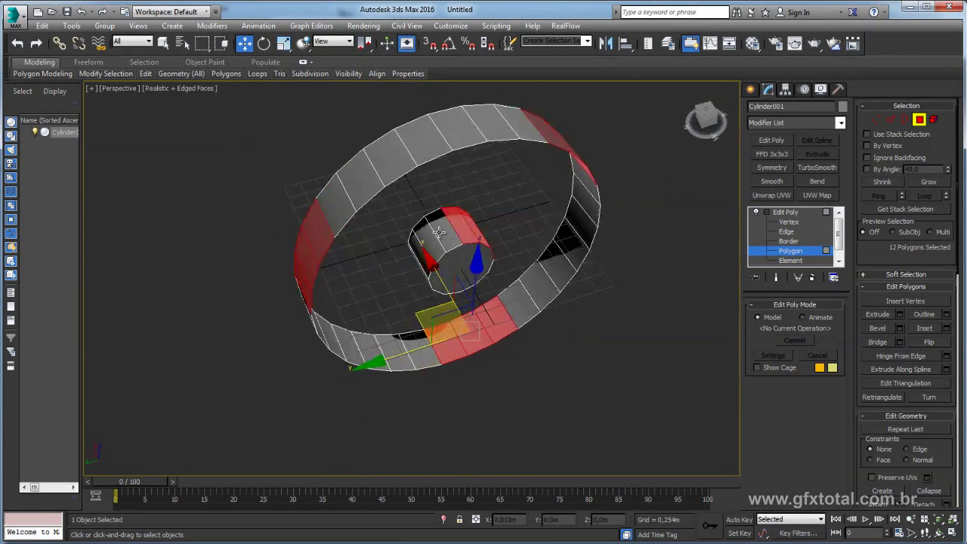
pyautogui.scroll(5, 497, 224)
pyautogui.scroll(-3, 520, 244)
pyautogui.scroll(-3, 513, 246)
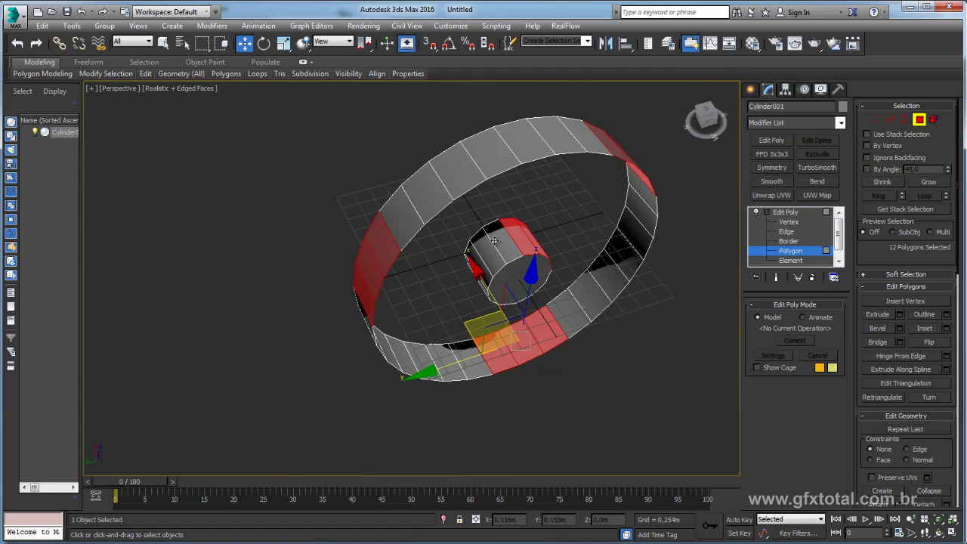
pyautogui.scroll(4, 515, 255)
pyautogui.scroll(4, 515, 255)
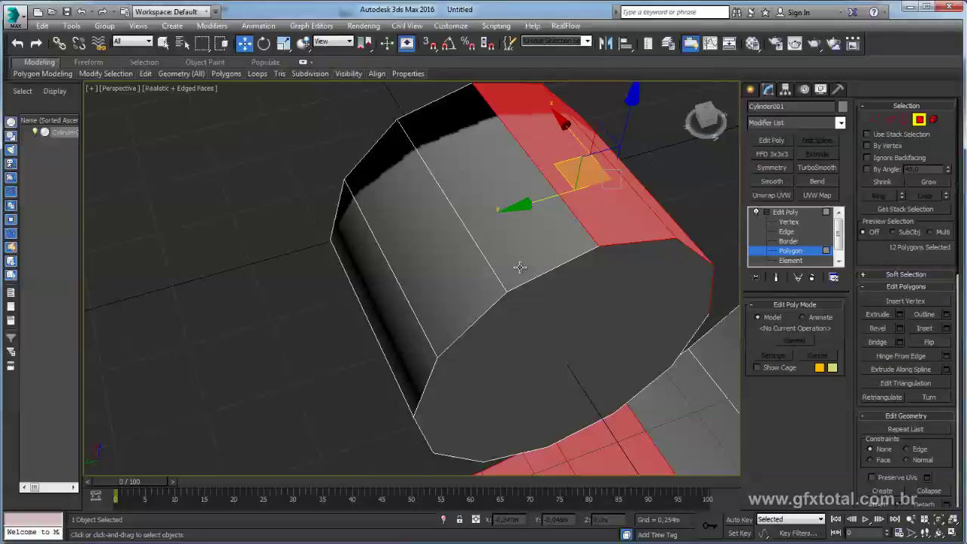
pyautogui.scroll(-1, 518, 255)
pyautogui.scroll(-3, 514, 256)
pyautogui.keyDown('ctrl'); pyautogui.click(476, 250); pyautogui.keyUp('ctrl')
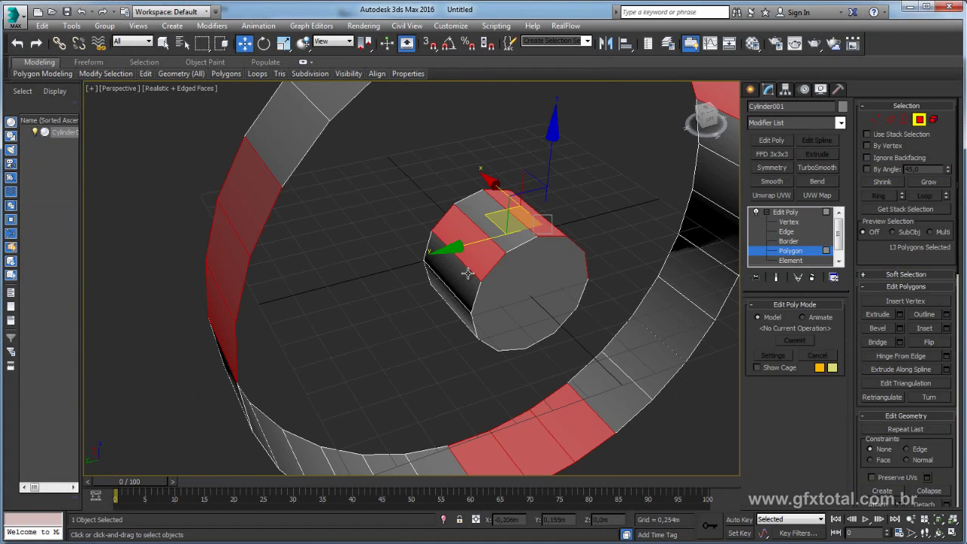
pyautogui.keyDown('ctrl'); pyautogui.click(453, 275); pyautogui.keyUp('ctrl')
pyautogui.keyDown('ctrl'); pyautogui.click(451, 302); pyautogui.keyUp('ctrl')
pyautogui.keyDown('alt'); pyautogui.moveTo(453, 302); pyautogui.dragTo(477, 233, button='middle'); pyautogui.keyUp('alt')
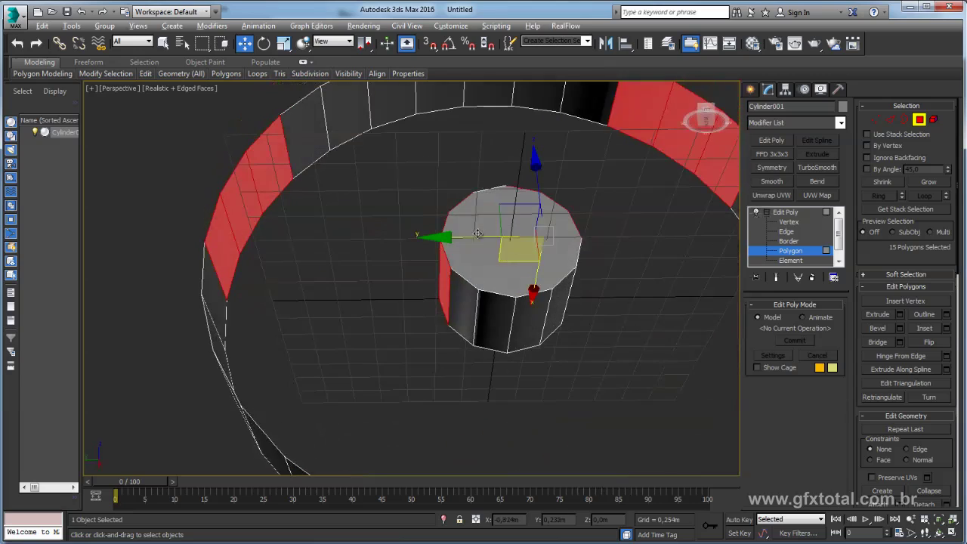
pyautogui.keyDown('ctrl'); pyautogui.click(492, 301); pyautogui.keyUp('ctrl')
pyautogui.keyDown('ctrl'); pyautogui.click(532, 317); pyautogui.keyUp('ctrl')
pyautogui.keyDown('ctrl'); pyautogui.click(557, 306); pyautogui.keyUp('ctrl')
pyautogui.keyDown('alt'); pyautogui.moveTo(559, 307); pyautogui.dragTo(558, 331, button='middle'); pyautogui.keyUp('alt')
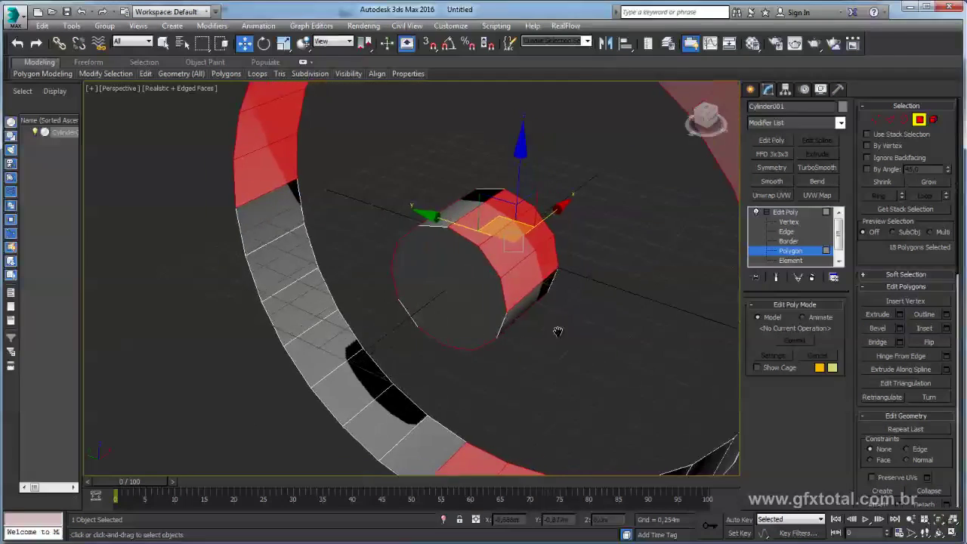
pyautogui.scroll(-5, 334, 279)
pyautogui.keyDown('alt'); pyautogui.moveTo(355, 295); pyautogui.dragTo(545, 300, button='middle'); pyautogui.keyUp('alt')
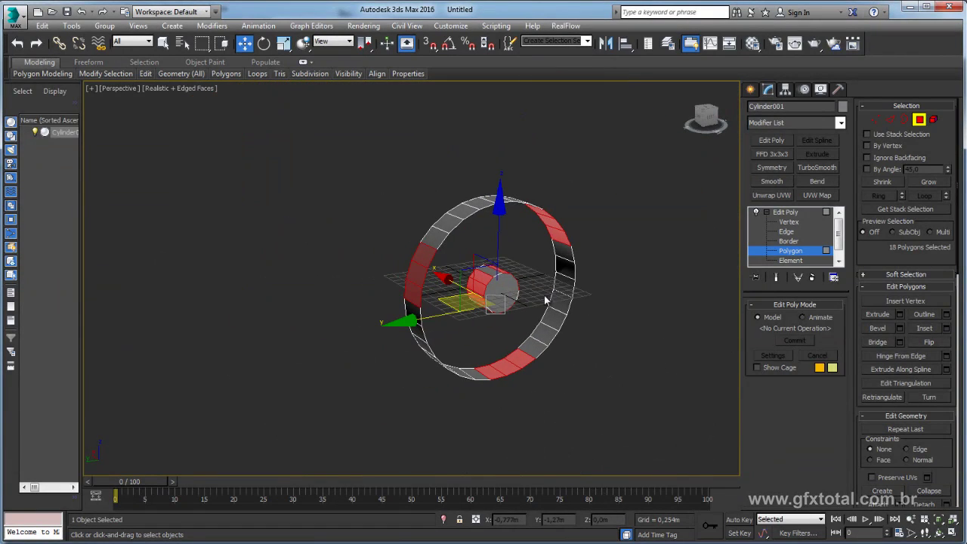
pyautogui.scroll(2, 532, 298)
pyautogui.keyDown('alt'); pyautogui.moveTo(514, 242); pyautogui.dragTo(531, 339, button='middle'); pyautogui.keyUp('alt')
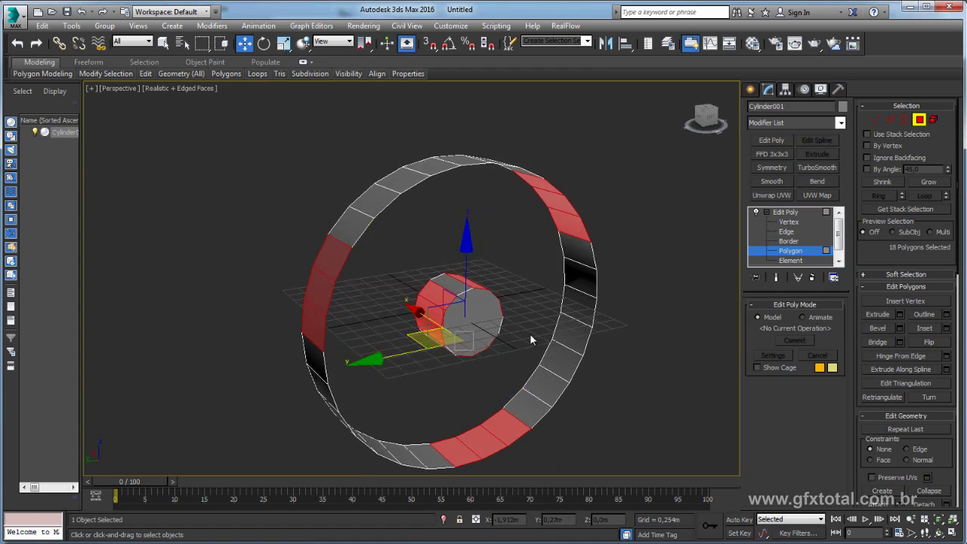
pyautogui.click(898, 342)
# Accept the Bridge Polygons caddy with OK to form three spokes, then deselect the faces
pyautogui.moveTo(588, 256)
pyautogui.keyDown('alt'); pyautogui.mouseDown(button='middle')
pyautogui.moveTo(541, 343)
pyautogui.moveTo(669, 347)
pyautogui.moveTo(651, 393)
pyautogui.moveTo(537, 336)
pyautogui.moveTo(585, 283)
pyautogui.mouseUp(button='middle'); pyautogui.keyUp('alt')
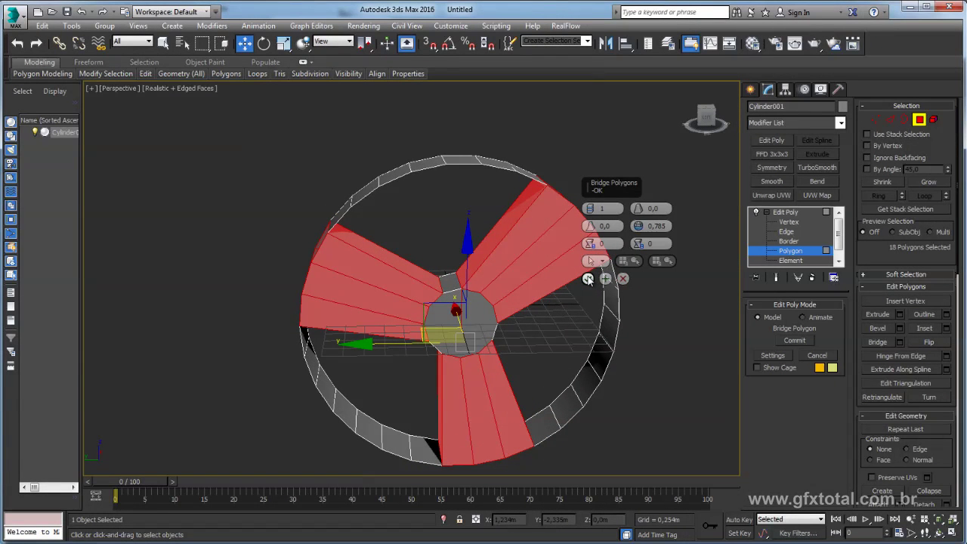
pyautogui.click(588, 278)
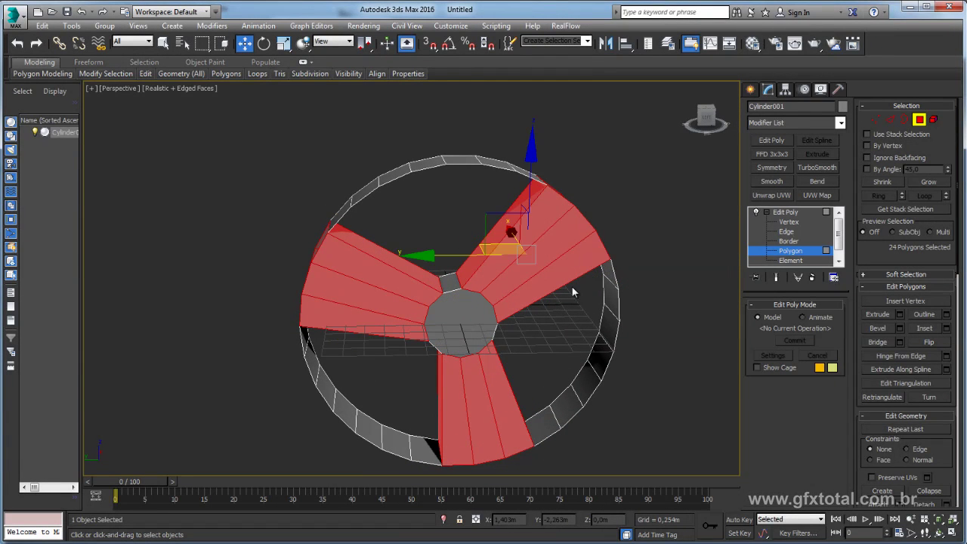
pyautogui.click(464, 317)
pyautogui.click(460, 219)
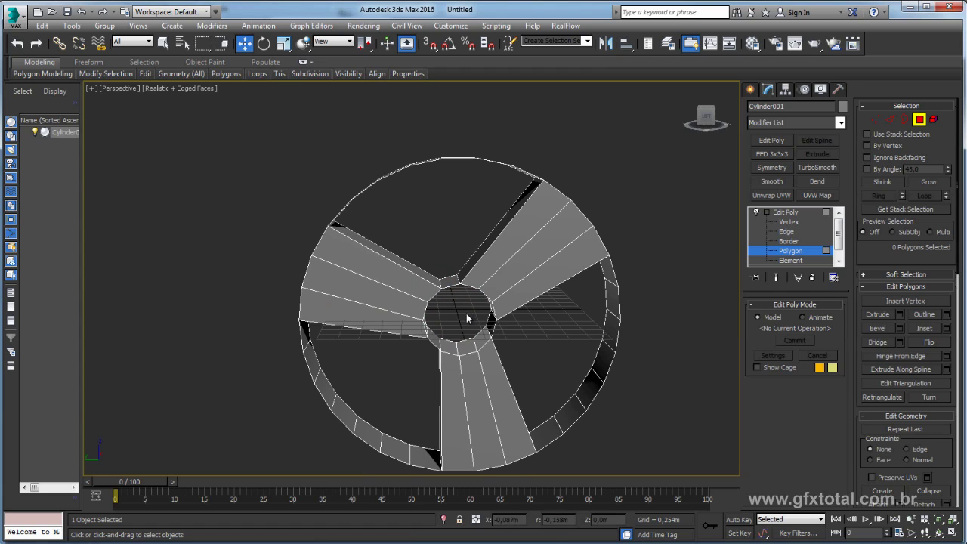
pyautogui.keyDown('alt'); pyautogui.moveTo(465, 317); pyautogui.dragTo(404, 292, button='middle'); pyautogui.keyUp('alt')
pyautogui.keyDown('alt'); pyautogui.moveTo(470, 302); pyautogui.dragTo(474, 345, button='middle'); pyautogui.keyUp('alt')
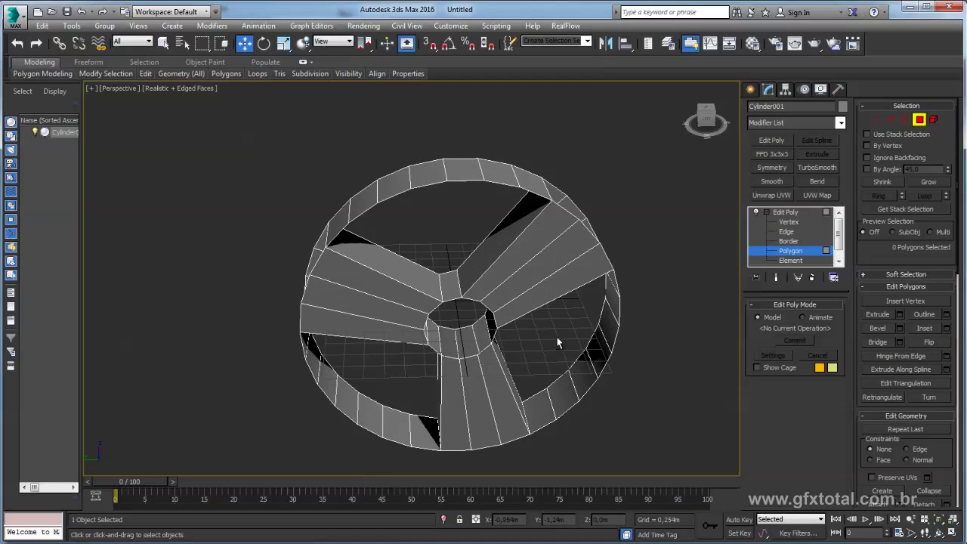
pyautogui.keyDown('alt'); pyautogui.moveTo(557, 342); pyautogui.dragTo(461, 239, button='middle'); pyautogui.keyUp('alt')
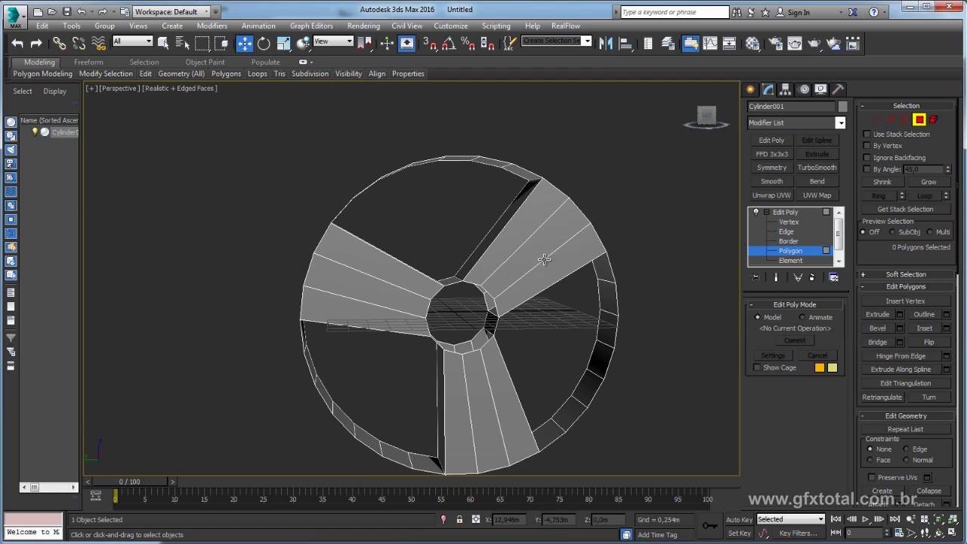
# In Edge mode, select the long edges running along all three spokes
pyautogui.keyDown('alt'); pyautogui.moveTo(547, 259); pyautogui.dragTo(600, 286, button='middle'); pyautogui.keyUp('alt')
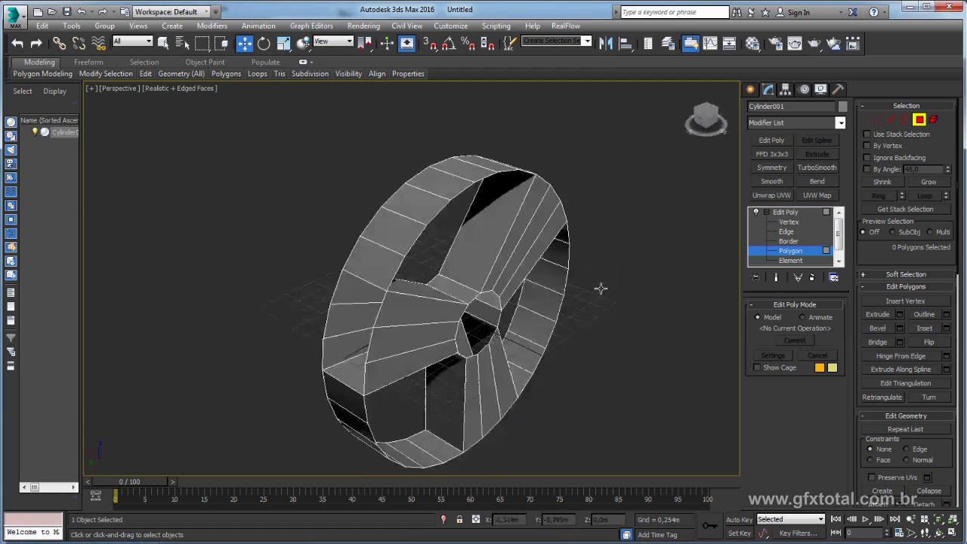
pyautogui.click(791, 259)
pyautogui.click(481, 286)
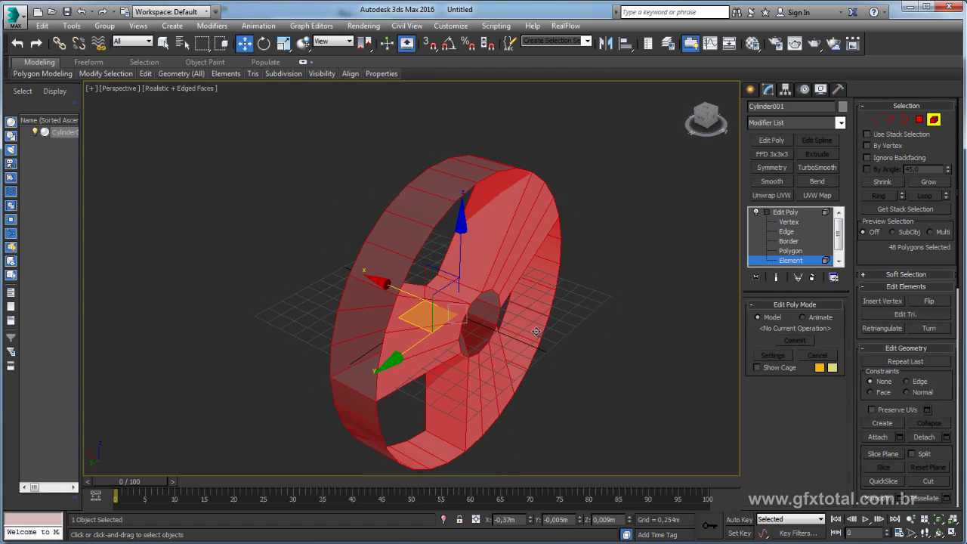
pyautogui.press('r')
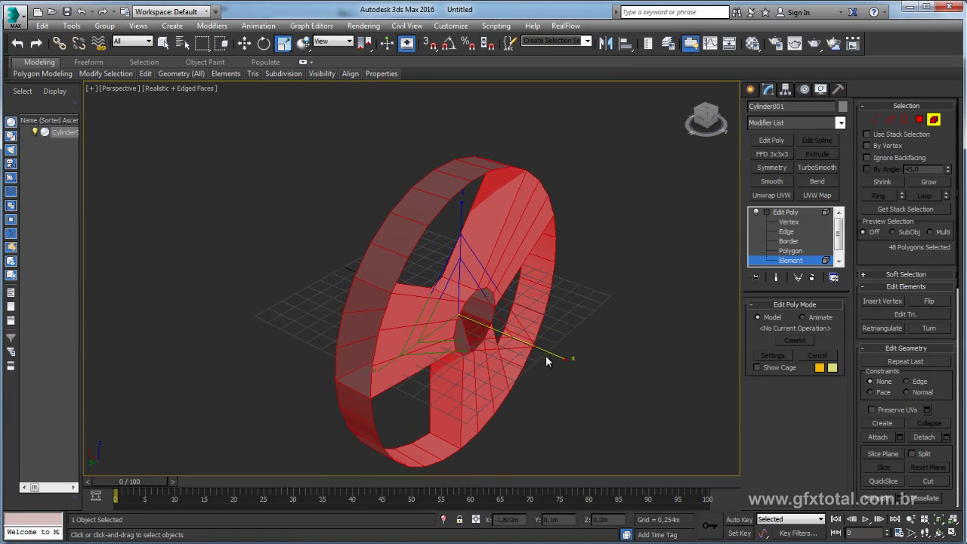
pyautogui.click(784, 232)
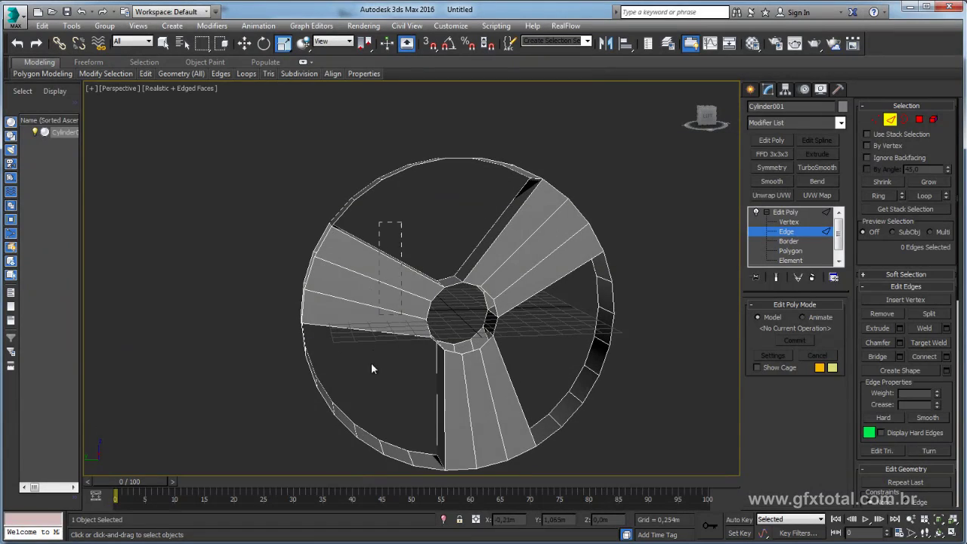
pyautogui.click(407, 306)
pyautogui.keyDown('ctrl'); pyautogui.moveTo(463, 217); pyautogui.dragTo(515, 251); pyautogui.keyUp('ctrl')
pyautogui.keyDown('ctrl'); pyautogui.click(536, 373); pyautogui.keyUp('ctrl')
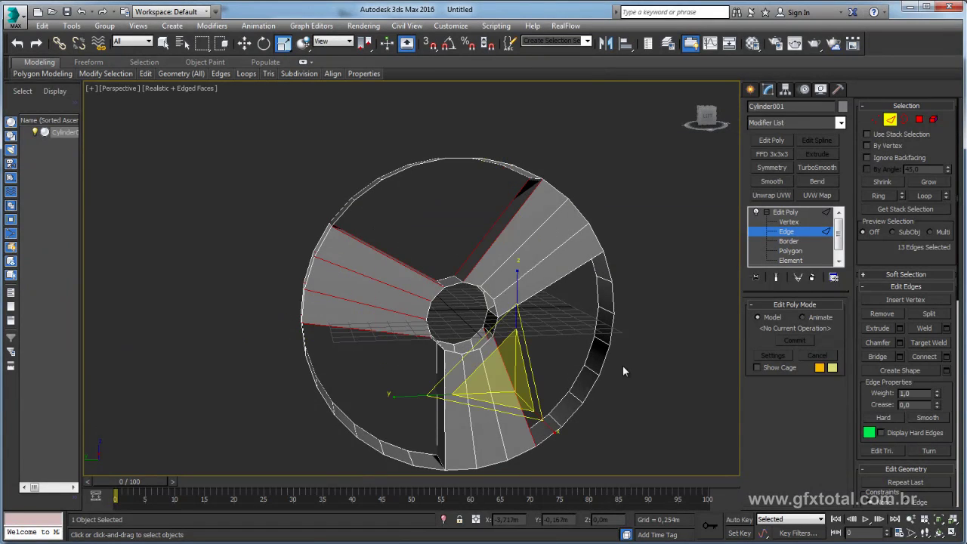
pyautogui.click(878, 194)
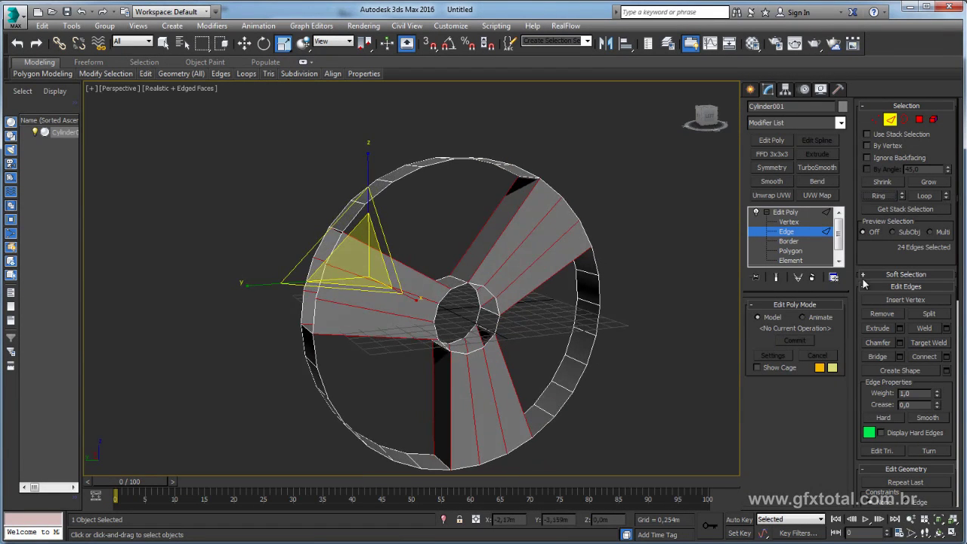
# Connect the selected spoke edges with 5 segments and exit sub-object level
pyautogui.click(945, 355)
pyautogui.keyDown('alt'); pyautogui.moveTo(692, 346); pyautogui.dragTo(612, 335, button='middle'); pyautogui.keyUp('alt')
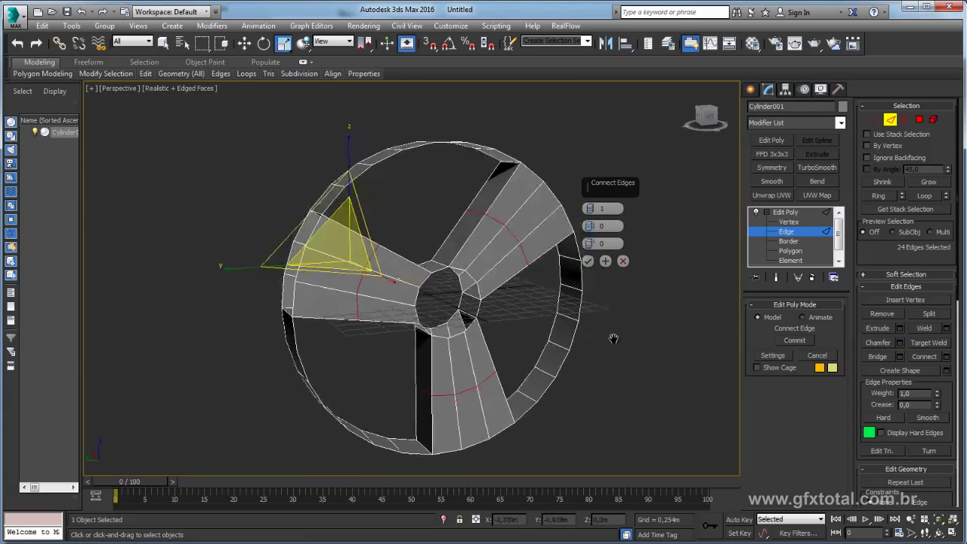
pyautogui.moveTo(591, 209); pyautogui.dragTo(615, 256)
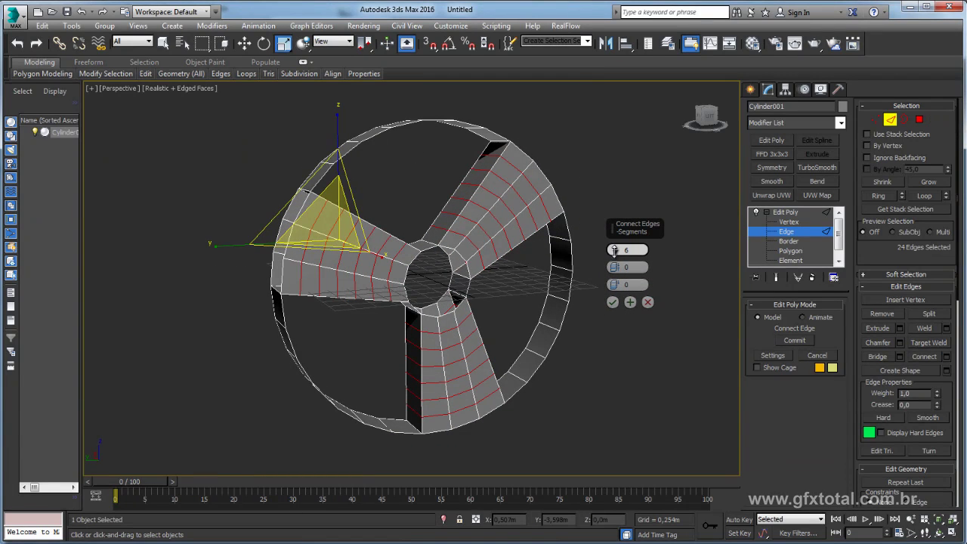
pyautogui.click(614, 253)
pyautogui.keyDown('alt'); pyautogui.moveTo(528, 266); pyautogui.dragTo(608, 303, button='middle'); pyautogui.keyUp('alt')
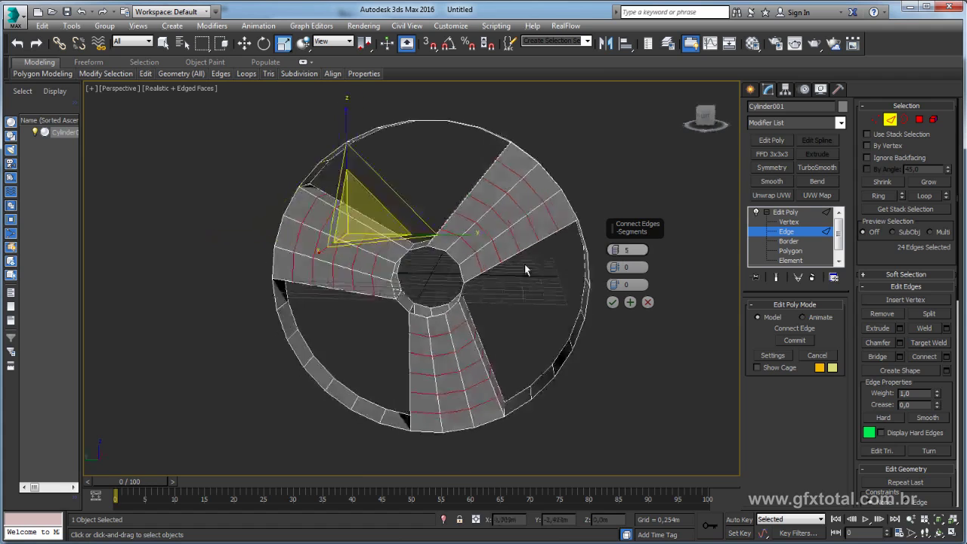
pyautogui.click(612, 302)
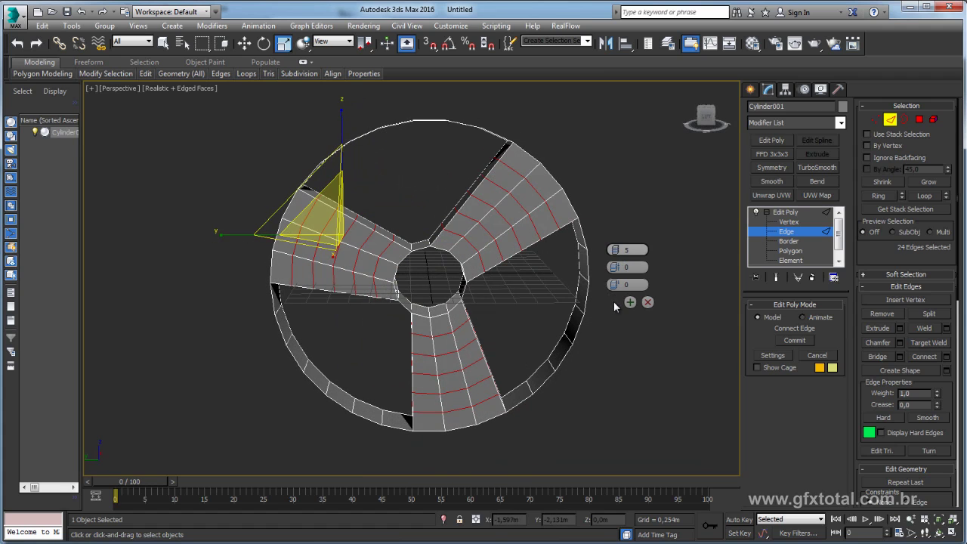
pyautogui.click(786, 212)
pyautogui.keyDown('alt'); pyautogui.moveTo(356, 317); pyautogui.dragTo(447, 321, button='middle'); pyautogui.keyUp('alt')
pyautogui.keyDown('alt'); pyautogui.moveTo(687, 330); pyautogui.dragTo(641, 314, button='middle'); pyautogui.keyUp('alt')
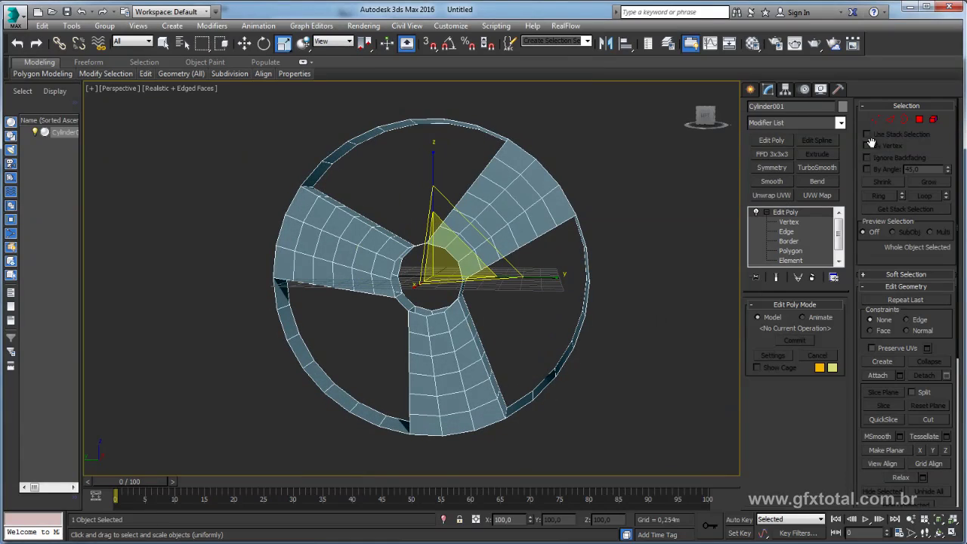
# Select the hub ring faces and Grow four times to cover all three spokes (123 polygons)
pyautogui.click(904, 120)
pyautogui.click(457, 293)
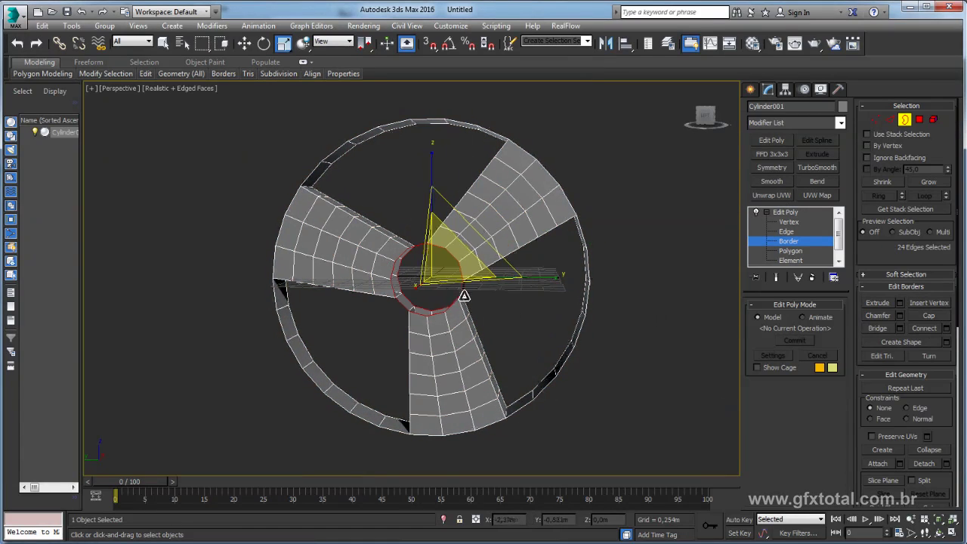
pyautogui.moveTo(460, 296)
pyautogui.keyDown('alt'); pyautogui.mouseDown(button='middle')
pyautogui.moveTo(489, 307)
pyautogui.moveTo(524, 341)
pyautogui.mouseUp(button='middle'); pyautogui.keyUp('alt')
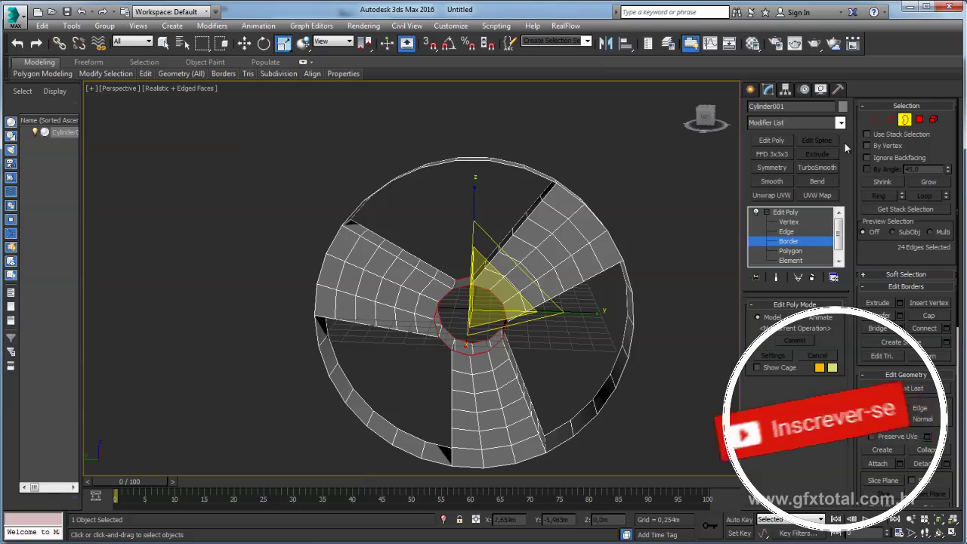
pyautogui.click(918, 119)
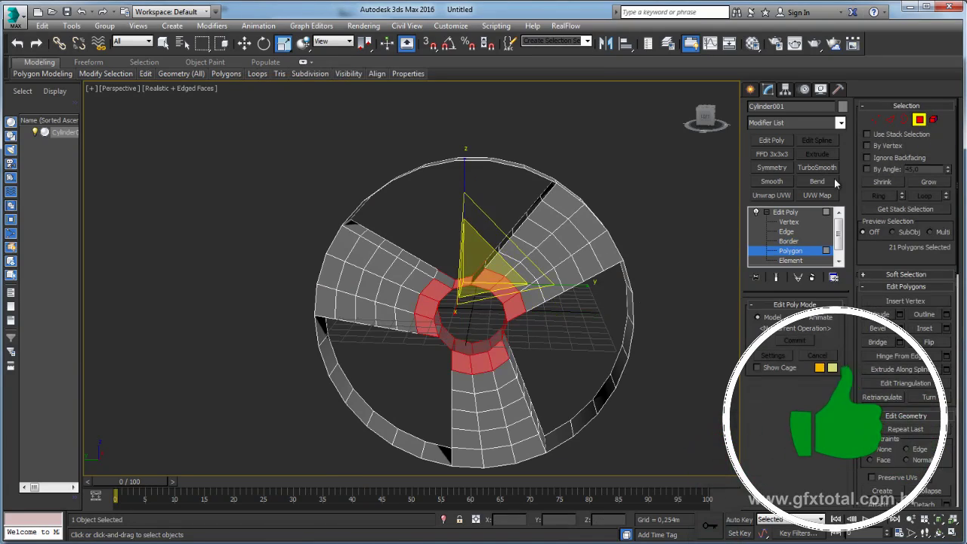
pyautogui.moveTo(504, 344)
pyautogui.keyDown('alt'); pyautogui.mouseDown(button='middle')
pyautogui.moveTo(498, 333)
pyautogui.moveTo(518, 360)
pyautogui.mouseUp(button='middle'); pyautogui.keyUp('alt')
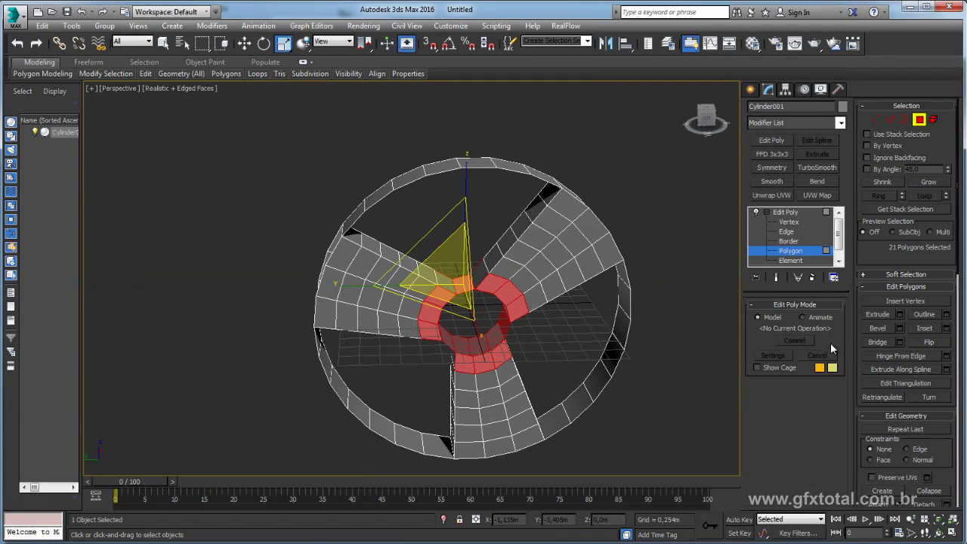
pyautogui.click(923, 182)
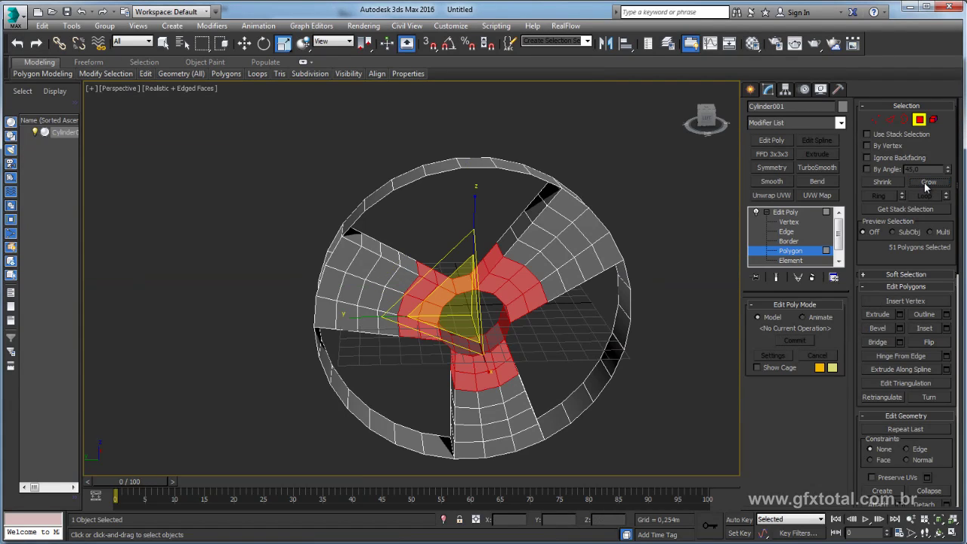
pyautogui.click(923, 182)
pyautogui.click(923, 182)
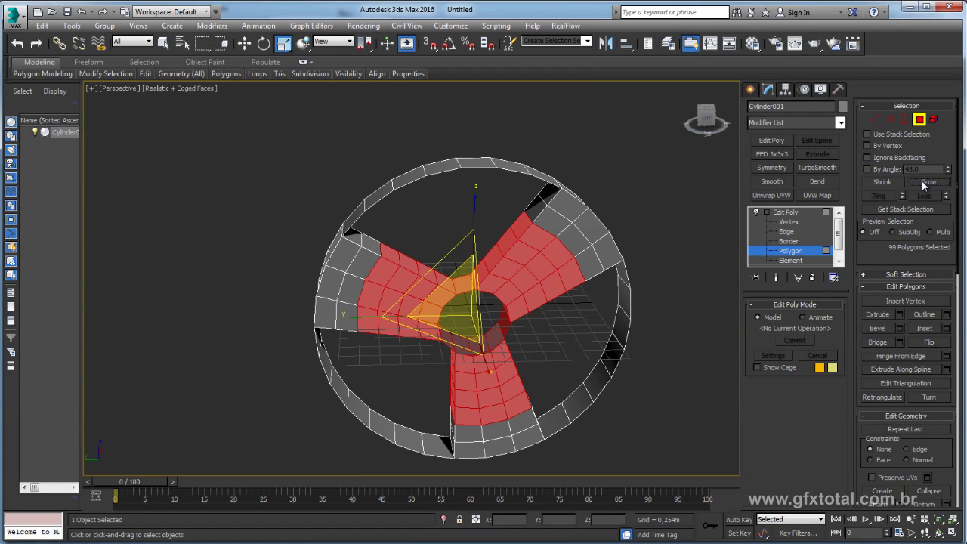
pyautogui.click(924, 182)
pyautogui.moveTo(513, 295)
pyautogui.keyDown('alt'); pyautogui.mouseDown(button='middle')
pyautogui.moveTo(528, 266)
pyautogui.moveTo(596, 213)
pyautogui.mouseUp(button='middle'); pyautogui.keyUp('alt')
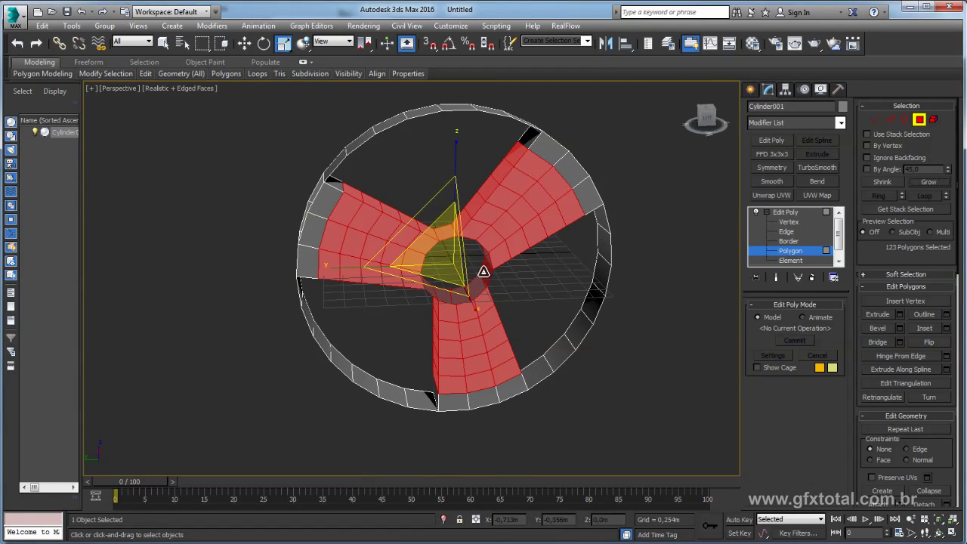
# Add an FFD(cyl) modifier from the Modifier List to the selected spoke faces
pyautogui.click(841, 123)
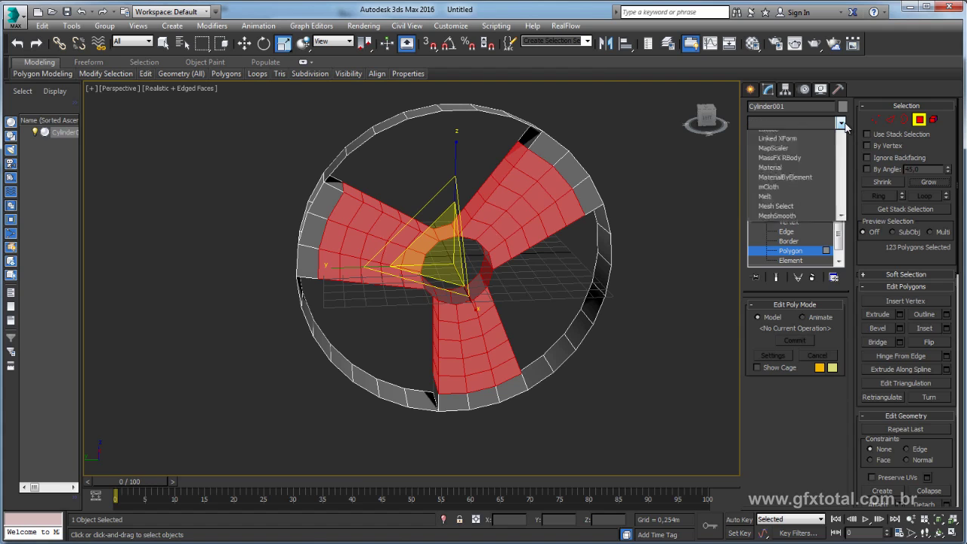
pyautogui.scroll(-5, 828, 296)
pyautogui.scroll(-3, 829, 296)
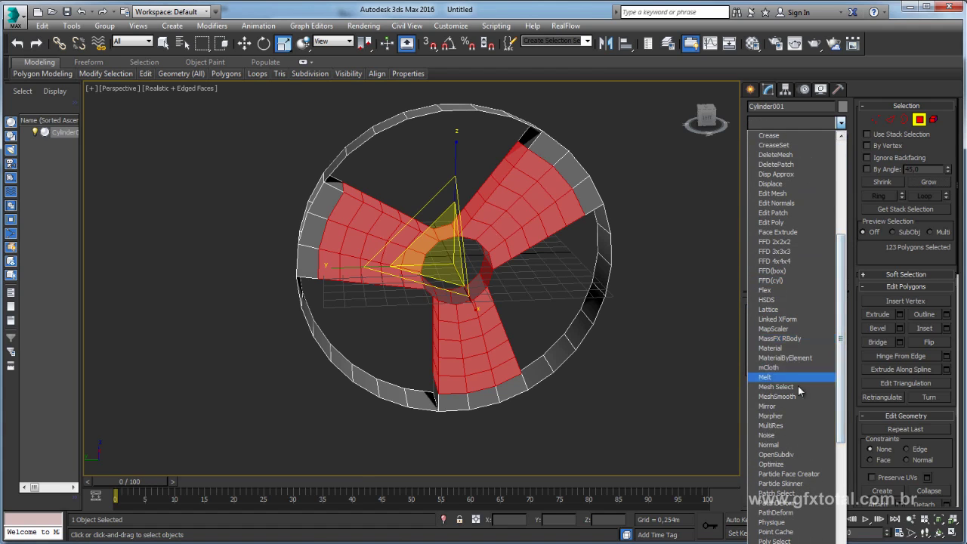
pyautogui.click(775, 280)
pyautogui.keyDown('alt'); pyautogui.moveTo(602, 290); pyautogui.dragTo(576, 305, button='middle'); pyautogui.keyUp('alt')
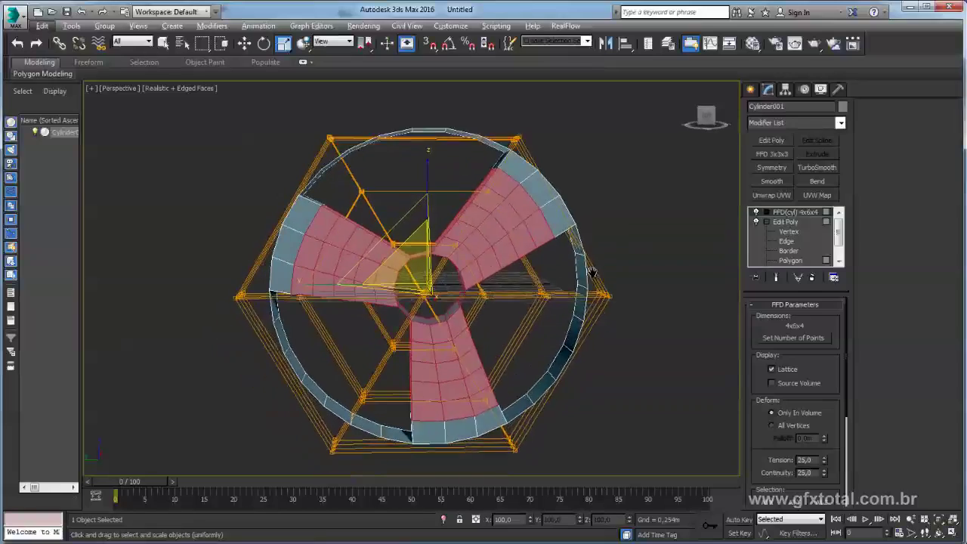
pyautogui.moveTo(533, 223)
pyautogui.keyDown('alt'); pyautogui.mouseDown(button='middle')
pyautogui.moveTo(578, 340)
pyautogui.moveTo(753, 335)
pyautogui.mouseUp(button='middle'); pyautogui.keyUp('alt')
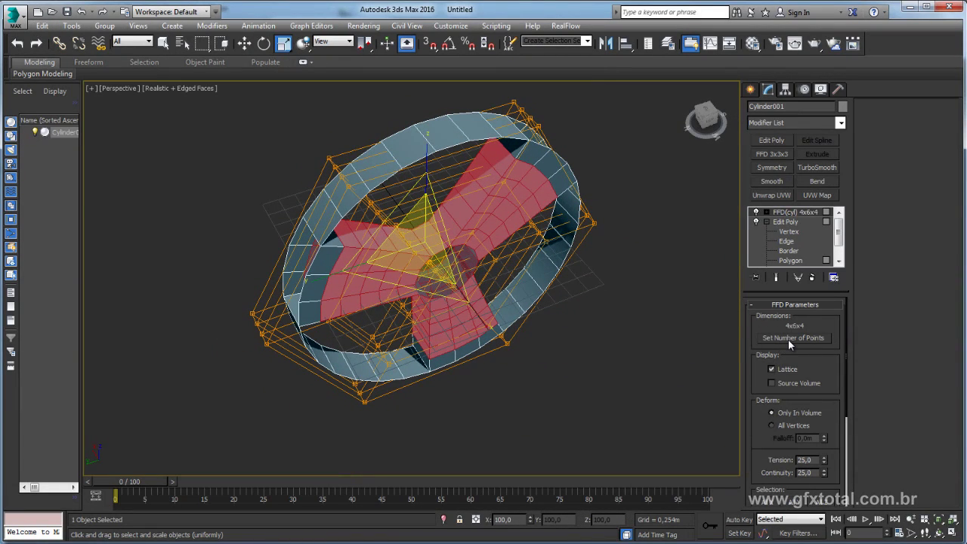
# Set the FFD(cyl) lattice dimensions to 3x6x2 points
pyautogui.click(788, 339)
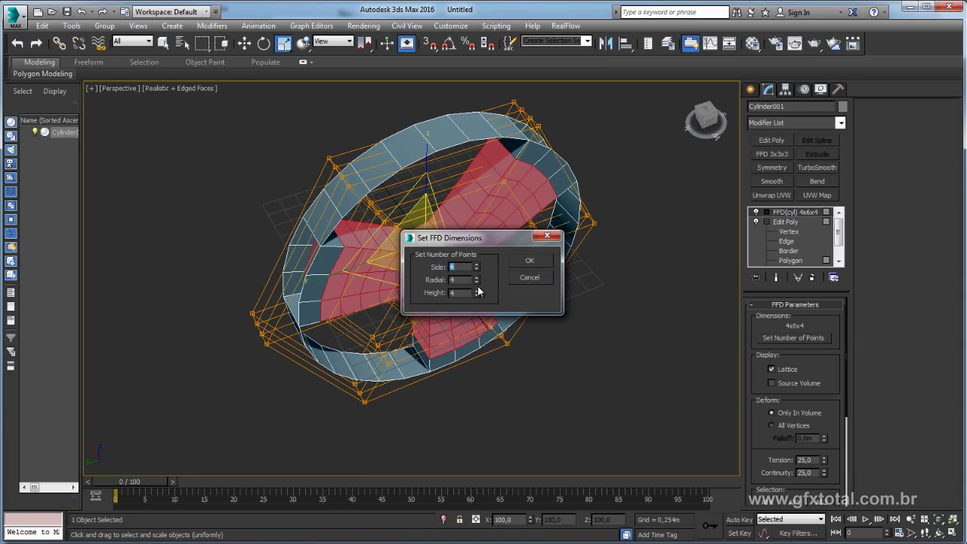
pyautogui.moveTo(478, 246); pyautogui.dragTo(519, 247)
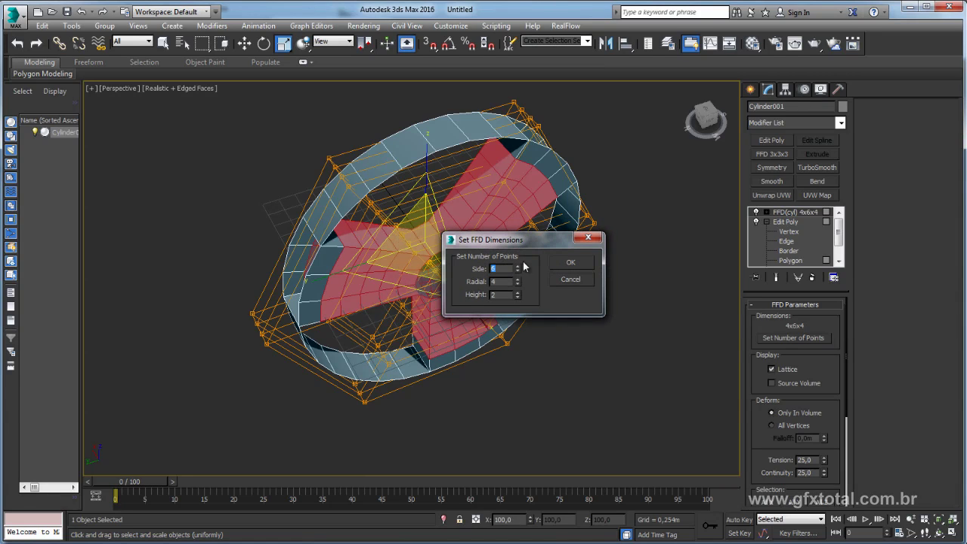
pyautogui.click(572, 264)
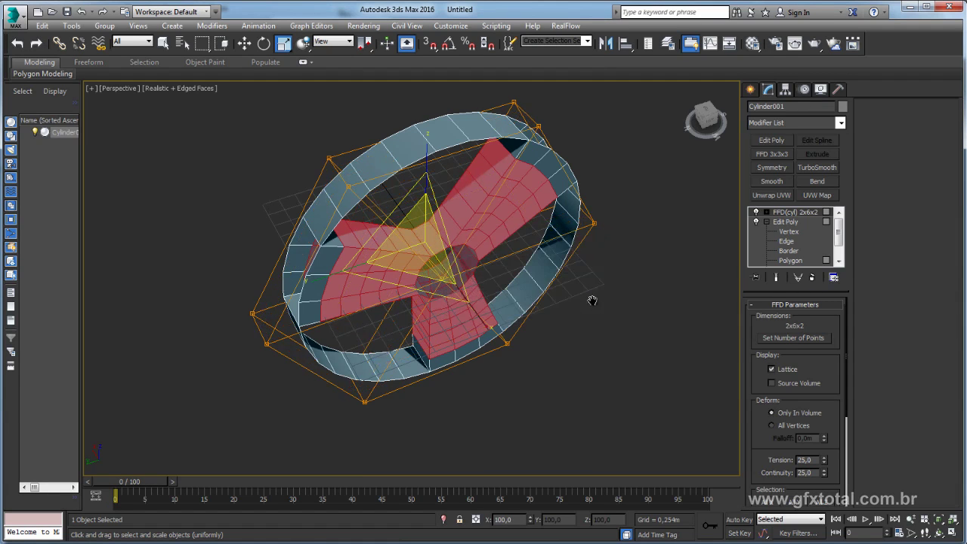
pyautogui.moveTo(589, 300)
pyautogui.keyDown('alt'); pyautogui.mouseDown(button='middle')
pyautogui.moveTo(602, 309)
pyautogui.moveTo(590, 333)
pyautogui.moveTo(722, 367)
pyautogui.mouseUp(button='middle'); pyautogui.keyUp('alt')
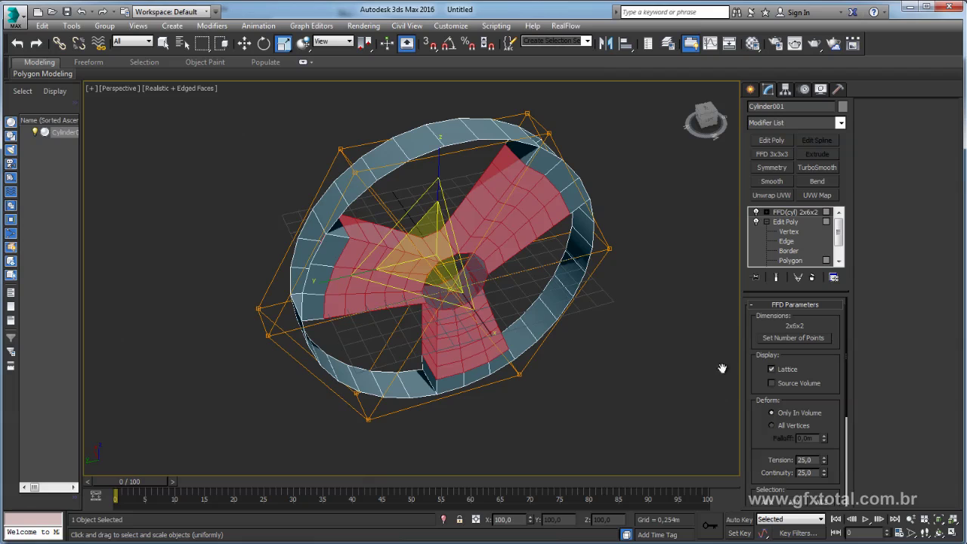
pyautogui.click(800, 342)
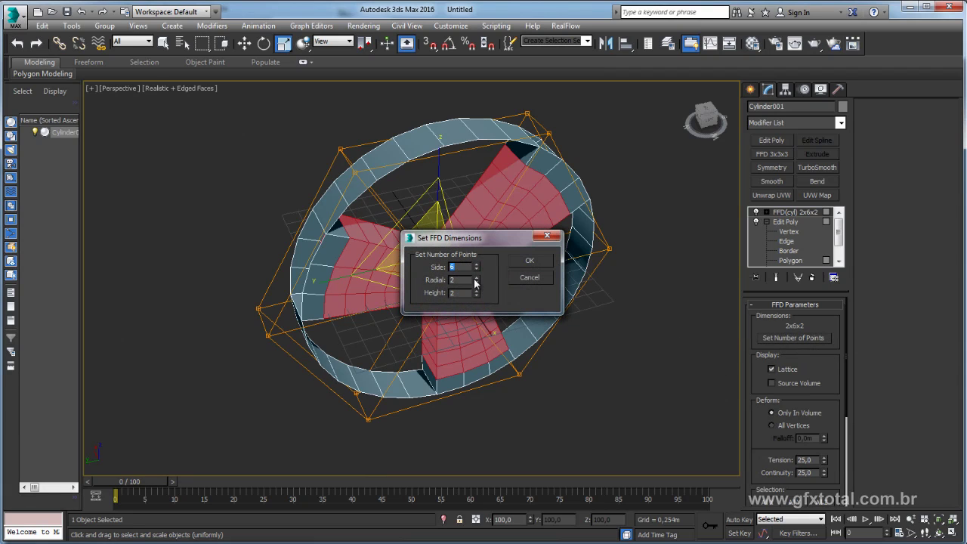
pyautogui.click(530, 261)
pyautogui.moveTo(603, 314)
pyautogui.keyDown('alt'); pyautogui.mouseDown(button='middle')
pyautogui.moveTo(597, 324)
pyautogui.moveTo(582, 279)
pyautogui.moveTo(551, 261)
pyautogui.moveTo(573, 257)
pyautogui.moveTo(567, 274)
pyautogui.moveTo(493, 268)
pyautogui.mouseUp(button='middle'); pyautogui.keyUp('alt')
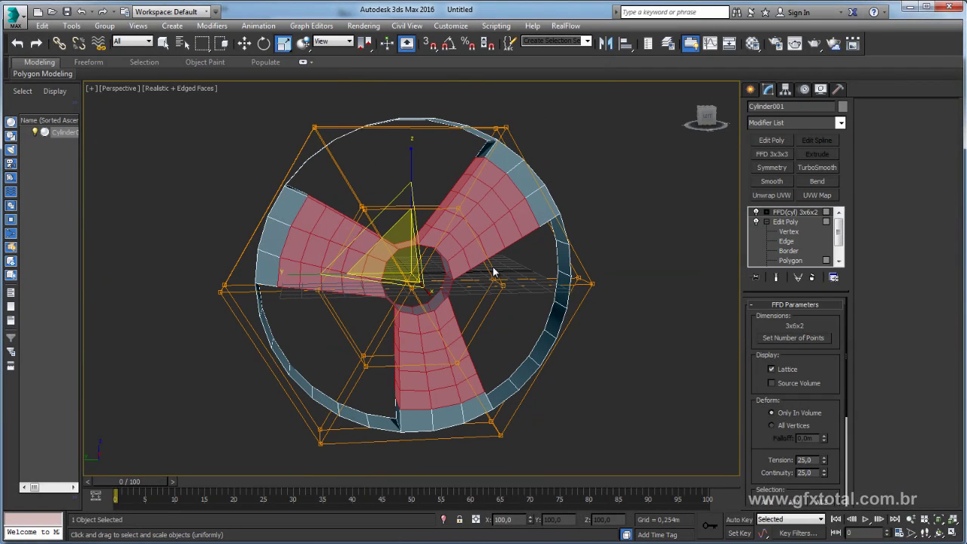
# Switch to the Left view and enter the FFD's Set Volume level
pyautogui.press('l')
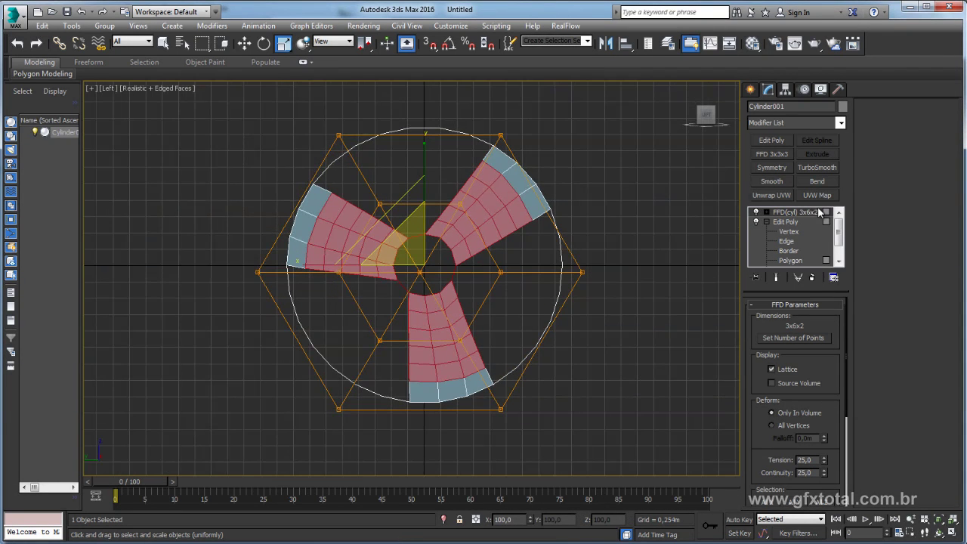
pyautogui.click(766, 212)
pyautogui.moveTo(642, 240); pyautogui.dragTo(610, 247, button='middle')
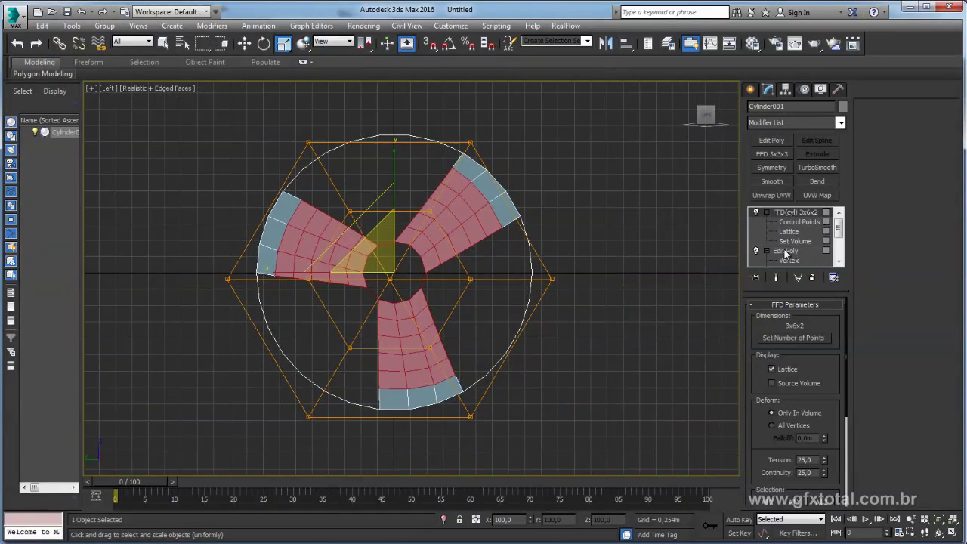
pyautogui.moveTo(503, 255); pyautogui.dragTo(524, 250, button='middle')
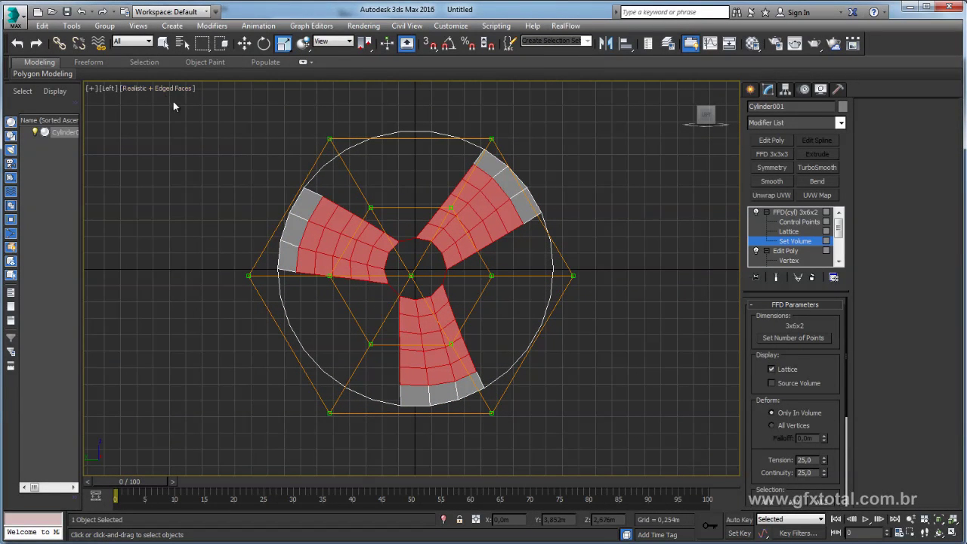
# Scale the lattice to 84% and move it to centre around the spokes
pyautogui.hotkey('ctrl', 'a')
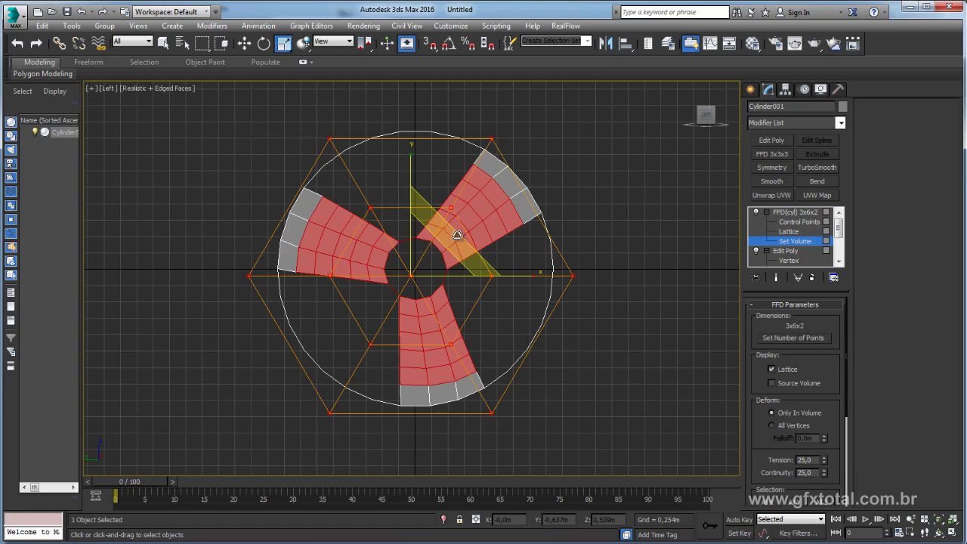
pyautogui.moveTo(452, 240)
pyautogui.mouseDown()
pyautogui.moveTo(452, 224)
pyautogui.moveTo(469, 231)
pyautogui.mouseUp()
pyautogui.press('w')
pyautogui.press('r')
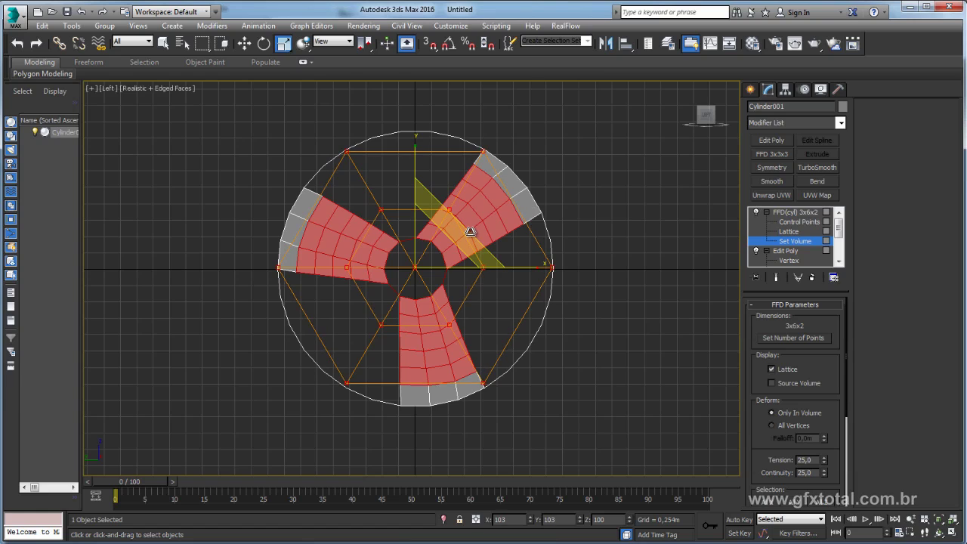
pyautogui.press('w')
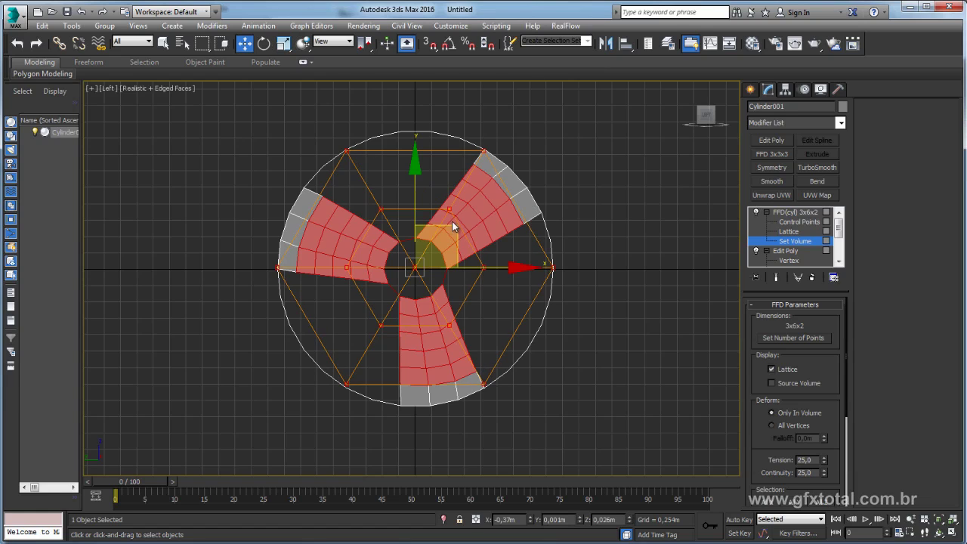
pyautogui.moveTo(453, 227); pyautogui.dragTo(453, 227)
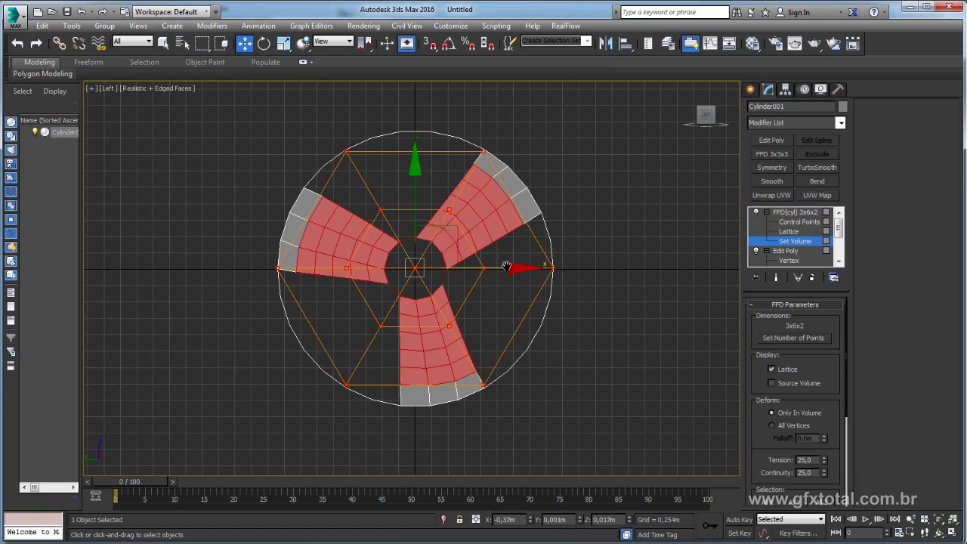
pyautogui.moveTo(453, 234); pyautogui.dragTo(491, 220, button='middle')
pyautogui.scroll(-1, 828, 372)
pyautogui.moveTo(827, 373); pyautogui.dragTo(830, 250)
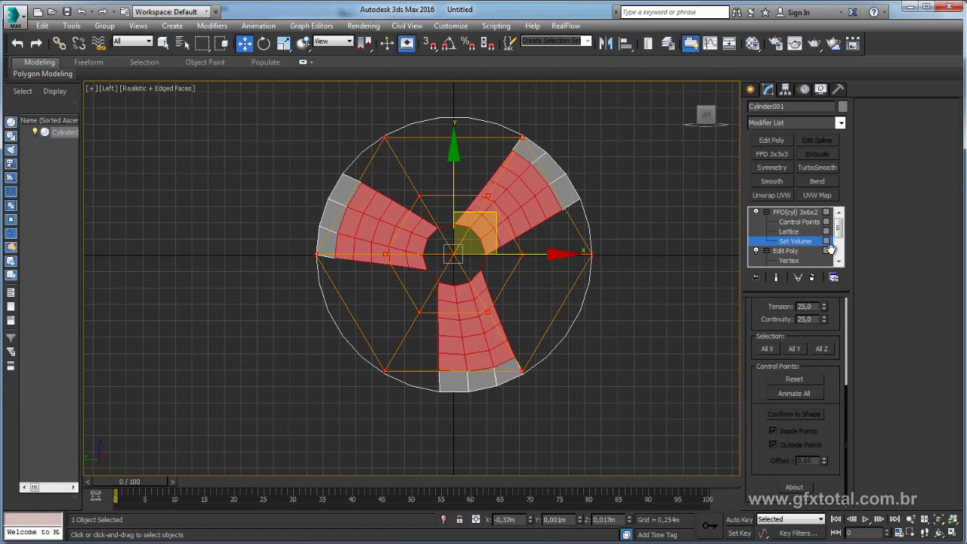
pyautogui.scroll(3, 829, 249)
pyautogui.moveTo(546, 328); pyautogui.dragTo(573, 359, button='middle')
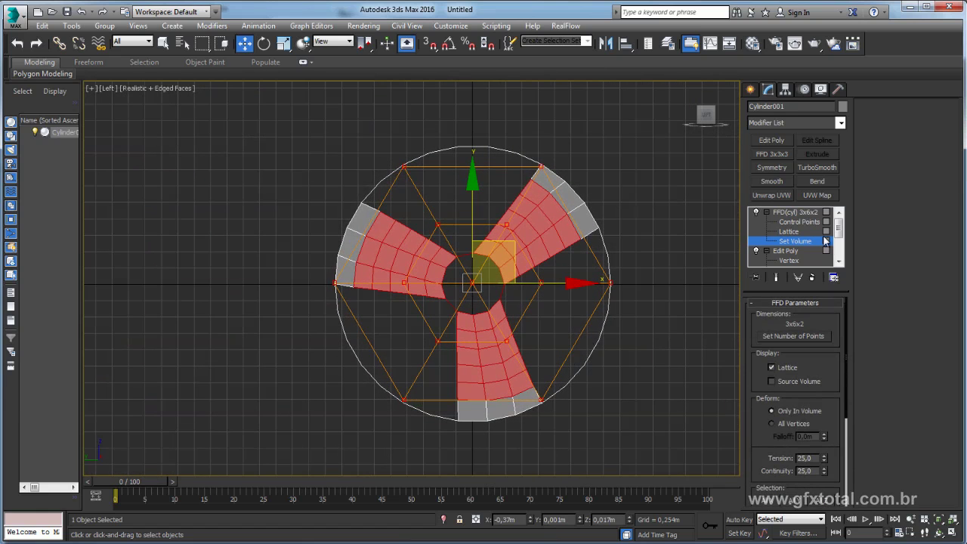
# Region-select the inner FFD control points and rotate them about 27° on Z to swirl the spokes
pyautogui.click(797, 221)
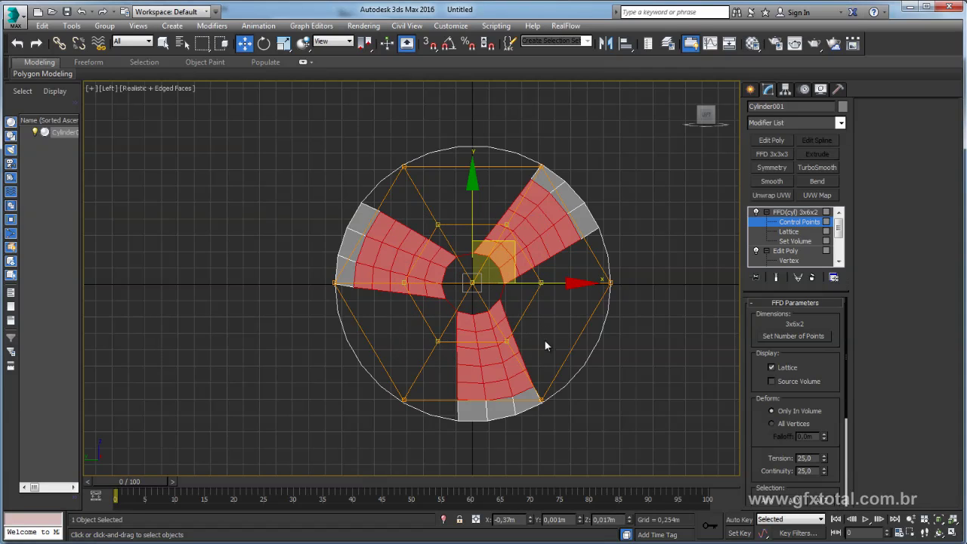
pyautogui.moveTo(544, 339); pyautogui.dragTo(552, 318, button='middle')
pyautogui.moveTo(392, 223); pyautogui.dragTo(548, 379)
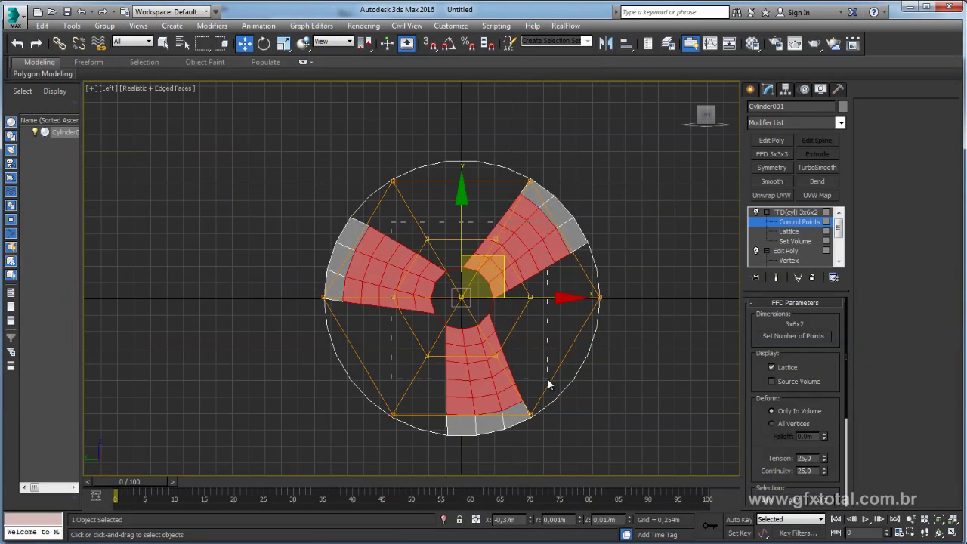
pyautogui.press('e')
pyautogui.moveTo(556, 283); pyautogui.dragTo(547, 251)
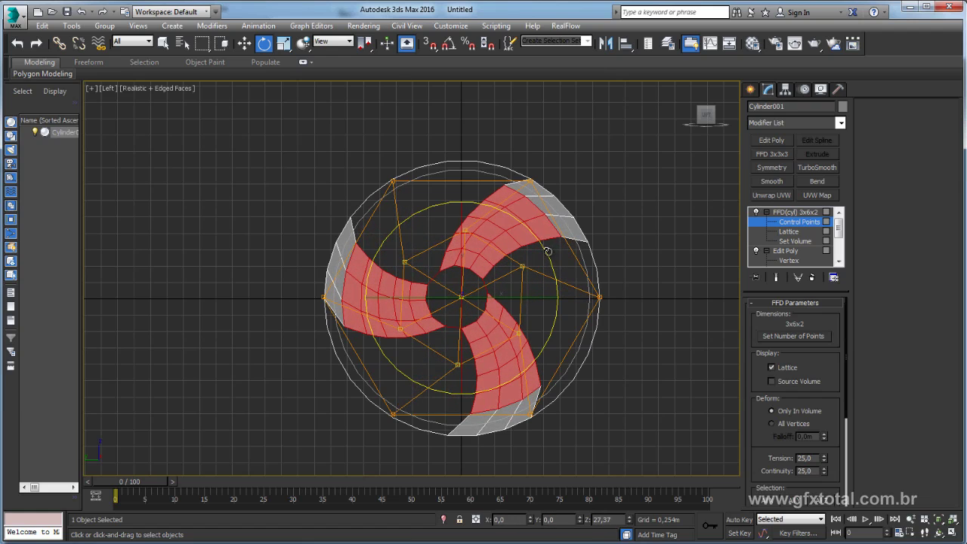
pyautogui.moveTo(549, 250); pyautogui.dragTo(542, 254)
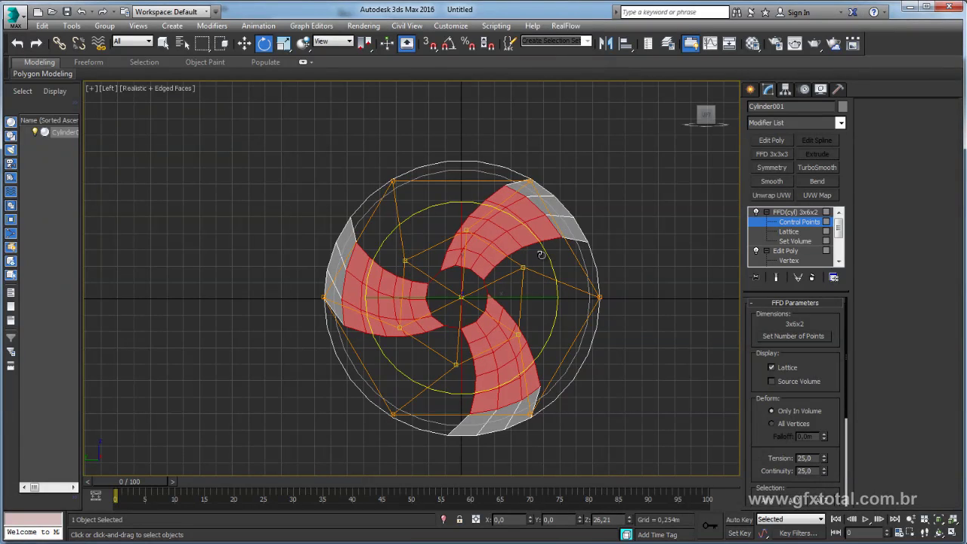
pyautogui.press('p')
pyautogui.keyDown('alt'); pyautogui.moveTo(538, 267); pyautogui.dragTo(539, 250, button='middle'); pyautogui.keyUp('alt')
pyautogui.keyDown('alt'); pyautogui.moveTo(543, 291); pyautogui.dragTo(508, 301, button='middle'); pyautogui.keyUp('alt')
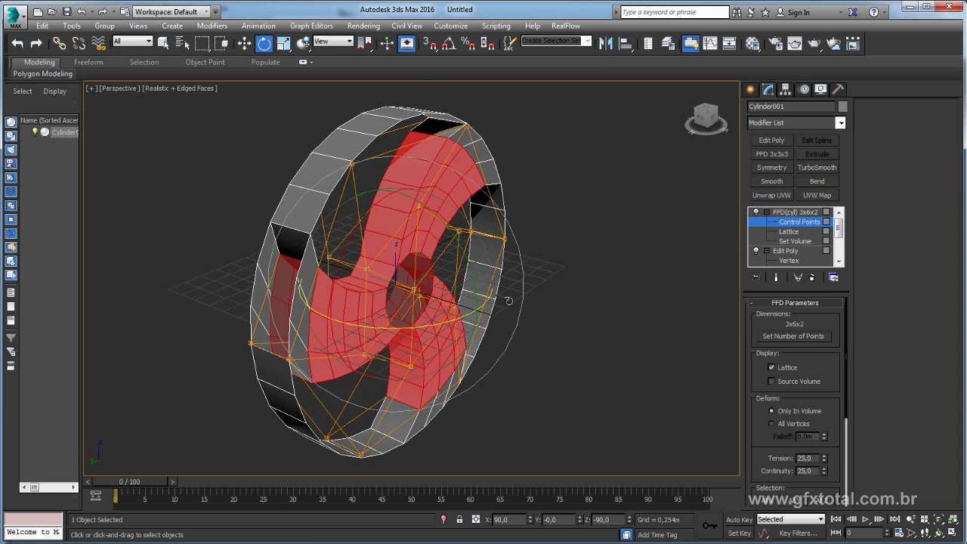
# Scale the FFD(cyl) 3x6x2 control points to twist the three spokes into swirling blades
pyautogui.click(284, 45)
pyautogui.moveTo(506, 316); pyautogui.dragTo(487, 315)
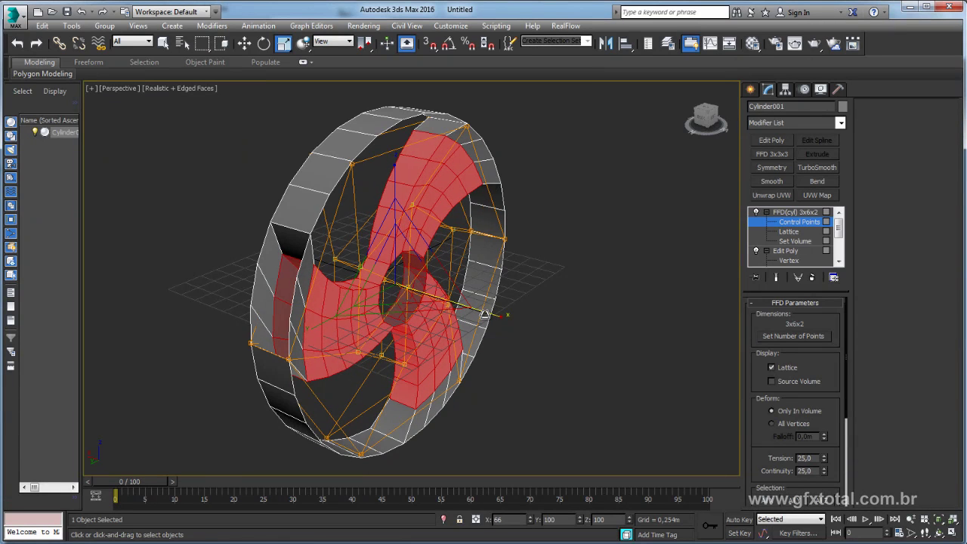
pyautogui.moveTo(487, 315); pyautogui.dragTo(489, 317)
pyautogui.keyDown('alt'); pyautogui.moveTo(501, 325); pyautogui.dragTo(445, 305, button='middle'); pyautogui.keyUp('alt')
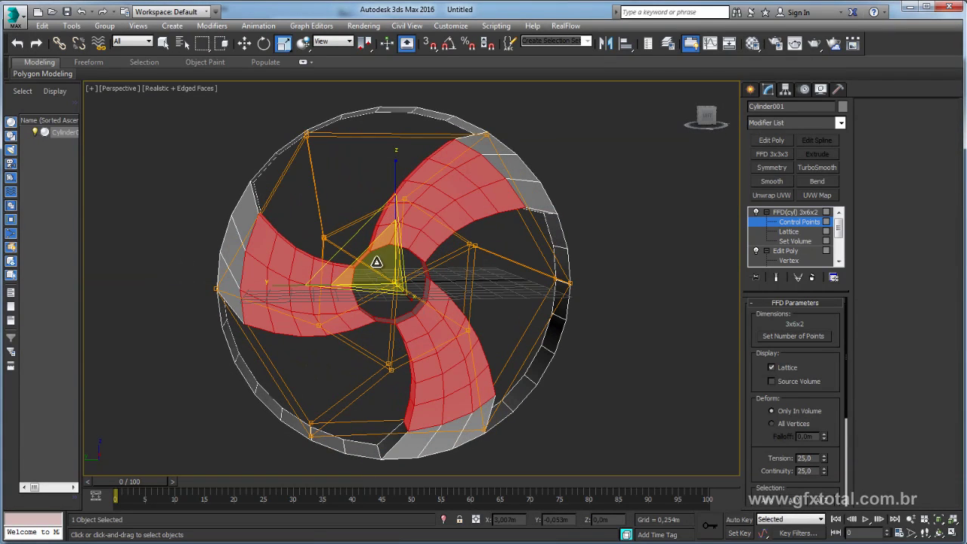
pyautogui.moveTo(376, 262)
pyautogui.keyDown('alt'); pyautogui.mouseDown(button='middle')
pyautogui.moveTo(392, 289)
pyautogui.moveTo(498, 317)
pyautogui.mouseUp(button='middle'); pyautogui.keyUp('alt')
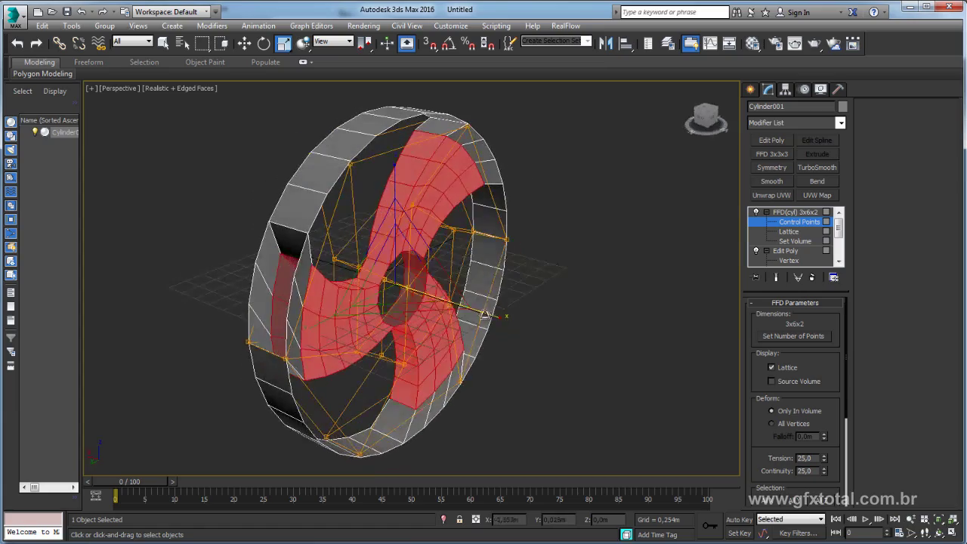
pyautogui.moveTo(498, 317); pyautogui.dragTo(473, 316)
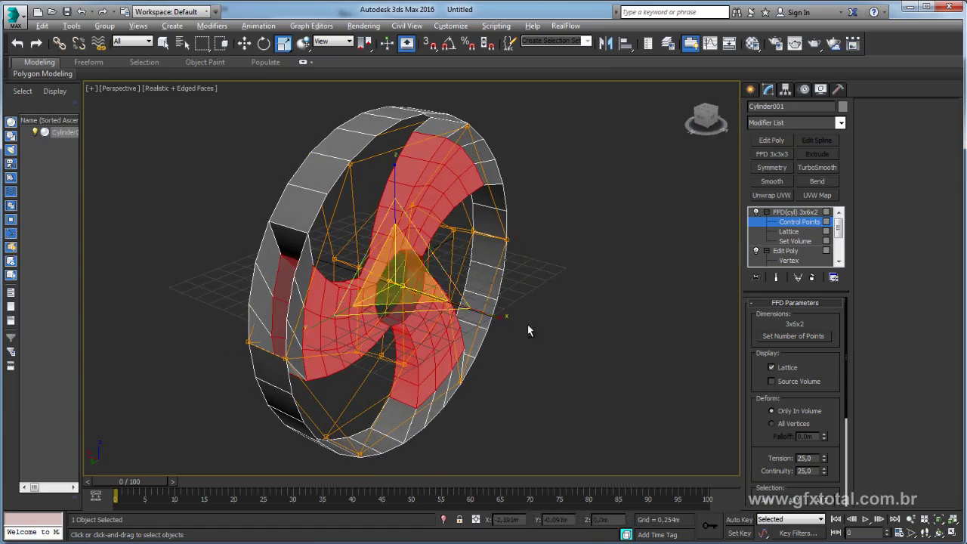
pyautogui.moveTo(527, 324)
pyautogui.keyDown('alt'); pyautogui.mouseDown(button='middle')
pyautogui.moveTo(383, 260)
pyautogui.moveTo(477, 304)
pyautogui.moveTo(494, 377)
pyautogui.moveTo(431, 328)
pyautogui.moveTo(312, 309)
pyautogui.moveTo(583, 301)
pyautogui.moveTo(516, 254)
pyautogui.moveTo(730, 224)
pyautogui.mouseUp(button='middle'); pyautogui.keyUp('alt')
# Exit Control Points and collapse the FFD(cyl) 3x6x2 modifier in the stack
pyautogui.click(788, 212)
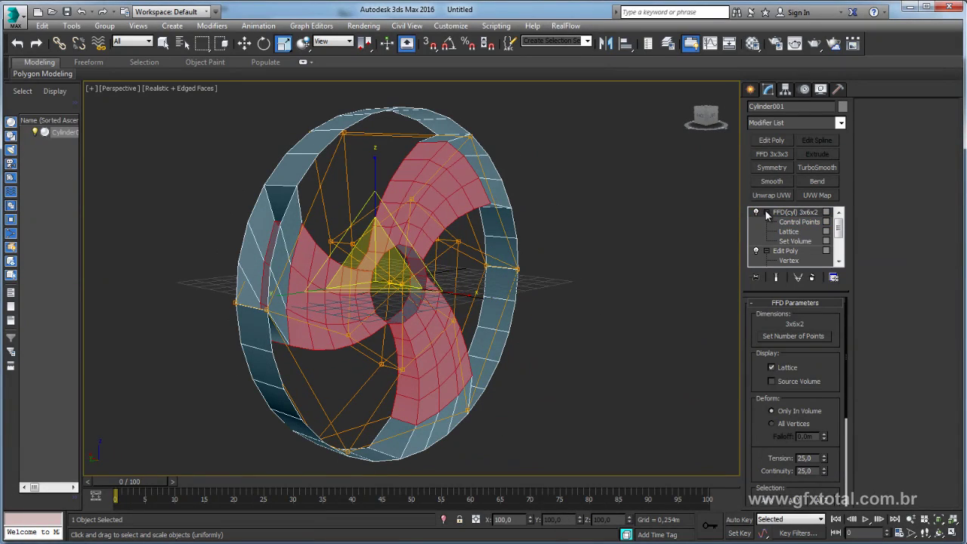
pyautogui.click(765, 212)
pyautogui.keyDown('alt'); pyautogui.moveTo(634, 249); pyautogui.dragTo(741, 182, button='middle'); pyautogui.keyUp('alt')
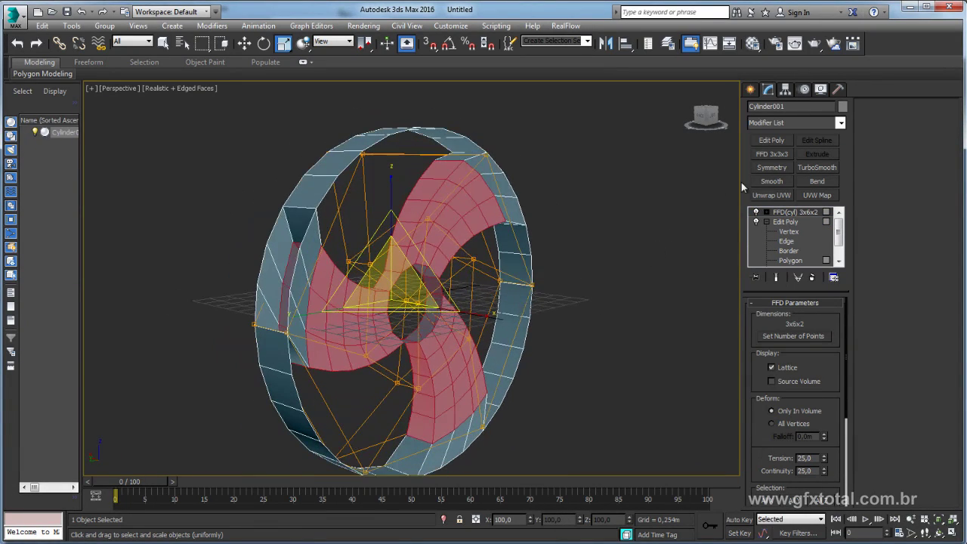
# Add an Edit Poly modifier on top and select the rim's two open border loops
pyautogui.click(767, 137)
pyautogui.moveTo(591, 297)
pyautogui.keyDown('alt'); pyautogui.mouseDown(button='middle')
pyautogui.moveTo(533, 305)
pyautogui.moveTo(315, 212)
pyautogui.mouseUp(button='middle'); pyautogui.keyUp('alt')
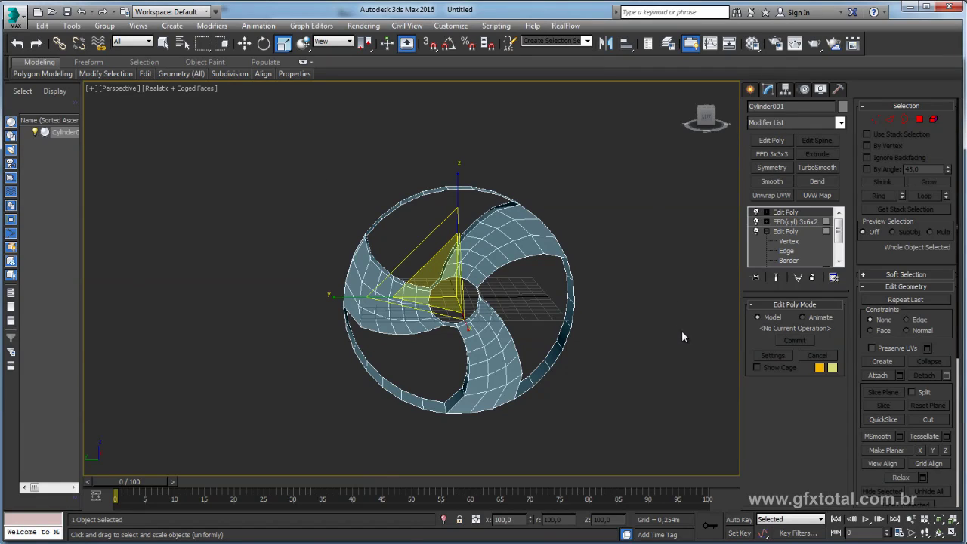
pyautogui.click(904, 119)
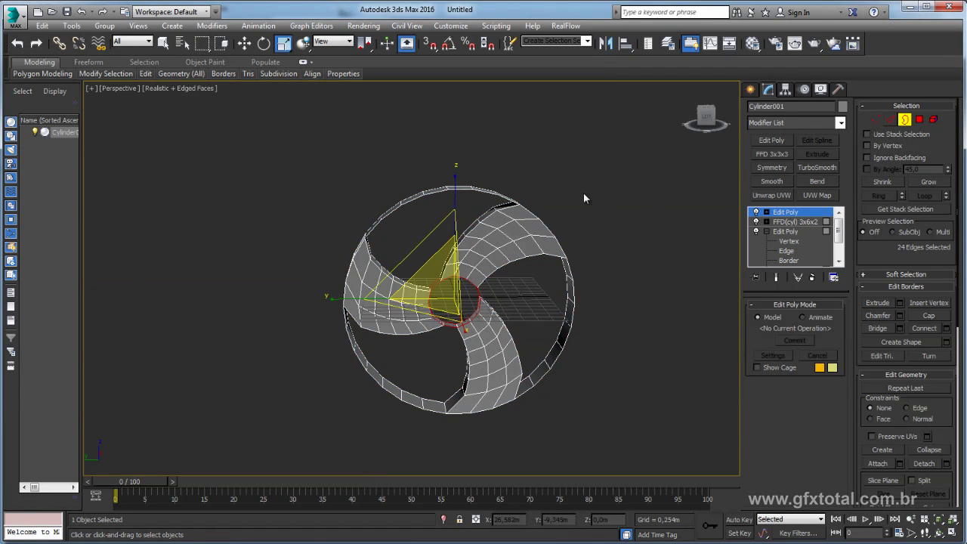
pyautogui.click(574, 253)
# Change the scaling centre and widen the rim border loops along X
pyautogui.keyDown('alt'); pyautogui.moveTo(511, 280); pyautogui.dragTo(423, 347, button='middle'); pyautogui.keyUp('alt')
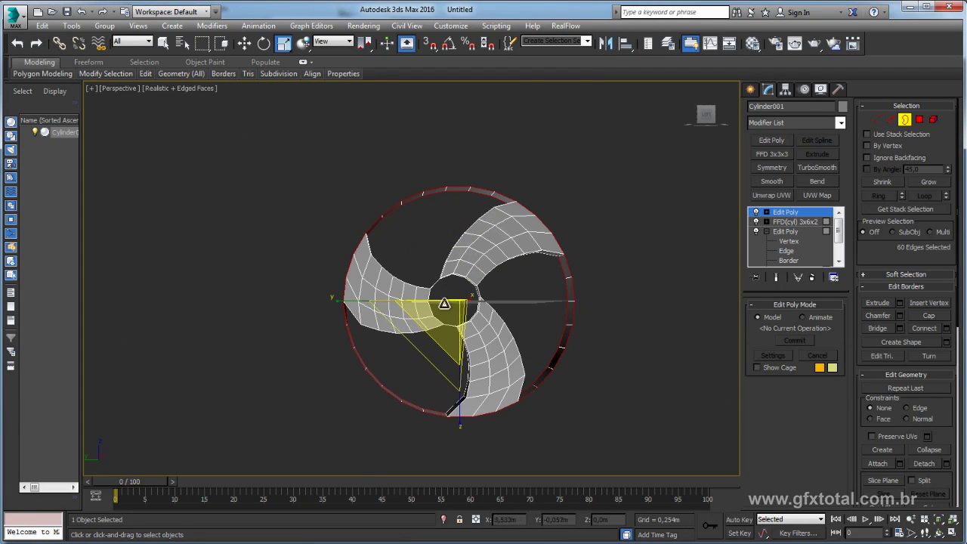
pyautogui.keyDown('shift'); pyautogui.moveTo(420, 350); pyautogui.dragTo(416, 355); pyautogui.keyUp('shift')
pyautogui.keyDown('alt'); pyautogui.moveTo(410, 358); pyautogui.dragTo(566, 325, button='middle'); pyautogui.keyUp('alt')
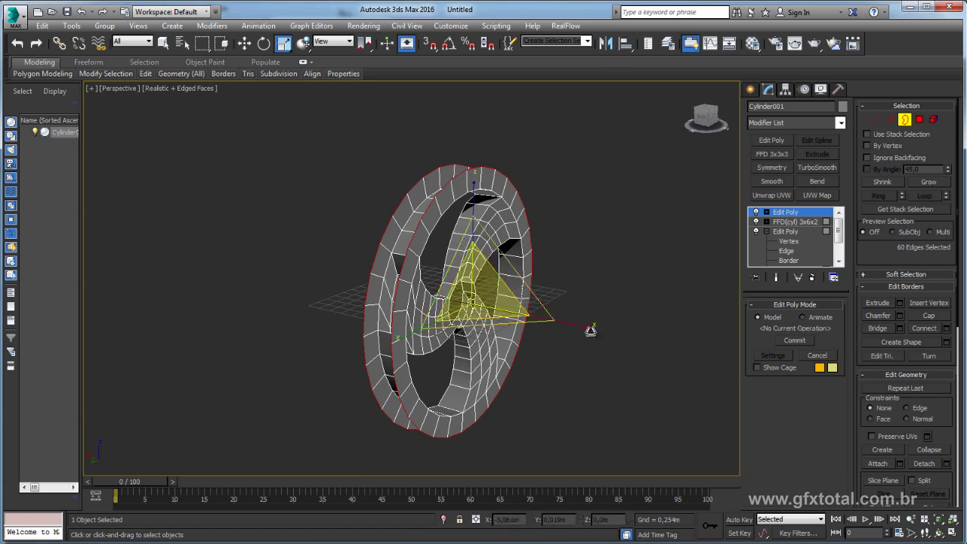
pyautogui.moveTo(589, 328)
pyautogui.mouseDown()
pyautogui.moveTo(598, 339)
pyautogui.moveTo(597, 328)
pyautogui.mouseUp()
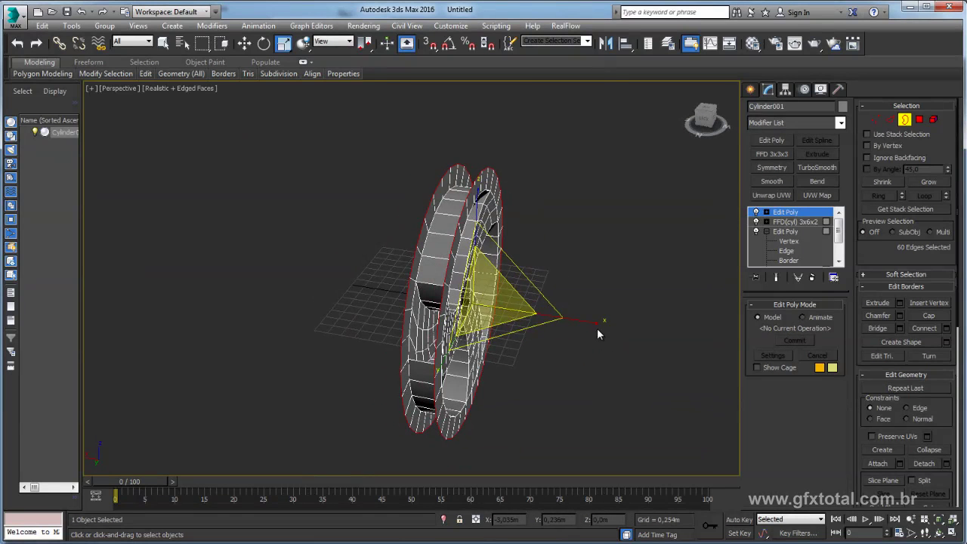
pyautogui.click(609, 327)
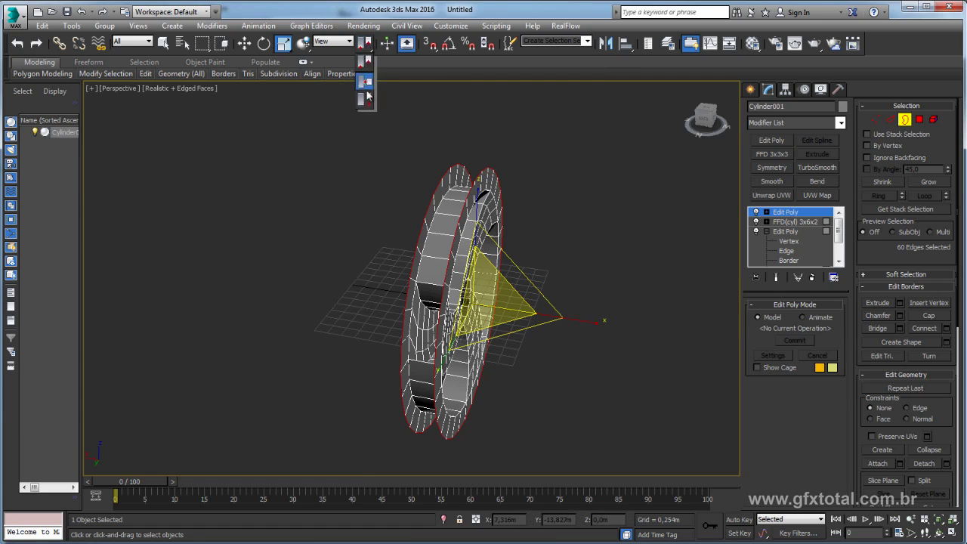
pyautogui.moveTo(368, 46); pyautogui.dragTo(368, 92)
pyautogui.moveTo(582, 322); pyautogui.dragTo(605, 328)
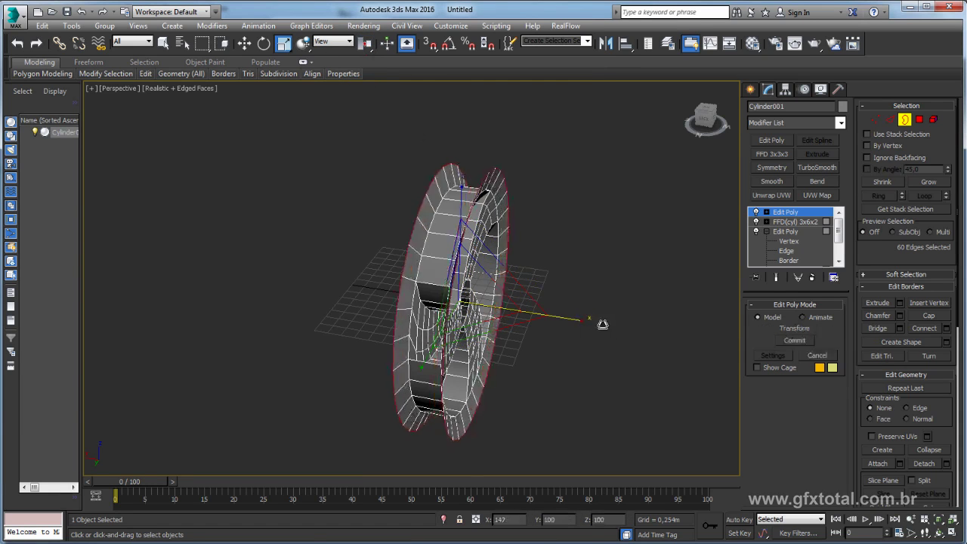
pyautogui.keyDown('alt'); pyautogui.moveTo(606, 327); pyautogui.dragTo(532, 308, button='middle'); pyautogui.keyUp('alt')
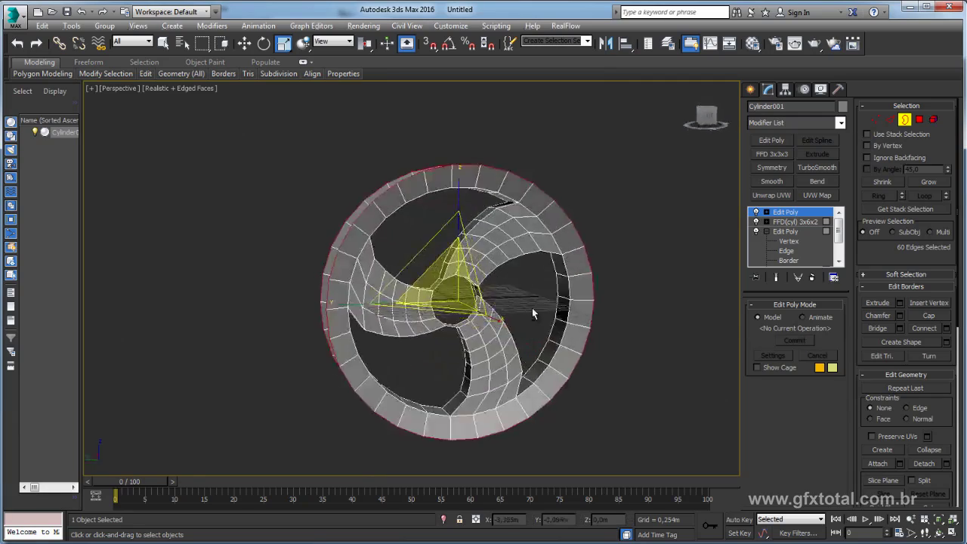
pyautogui.keyDown('alt'); pyautogui.moveTo(415, 264); pyautogui.dragTo(380, 365, button='middle'); pyautogui.keyUp('alt')
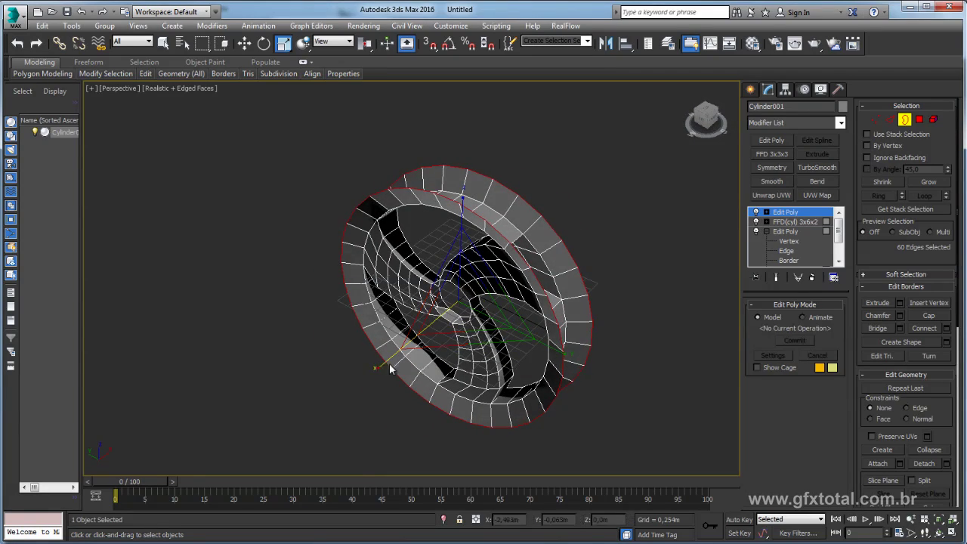
pyautogui.keyDown('alt'); pyautogui.moveTo(380, 365); pyautogui.dragTo(496, 260, button='middle'); pyautogui.keyUp('alt')
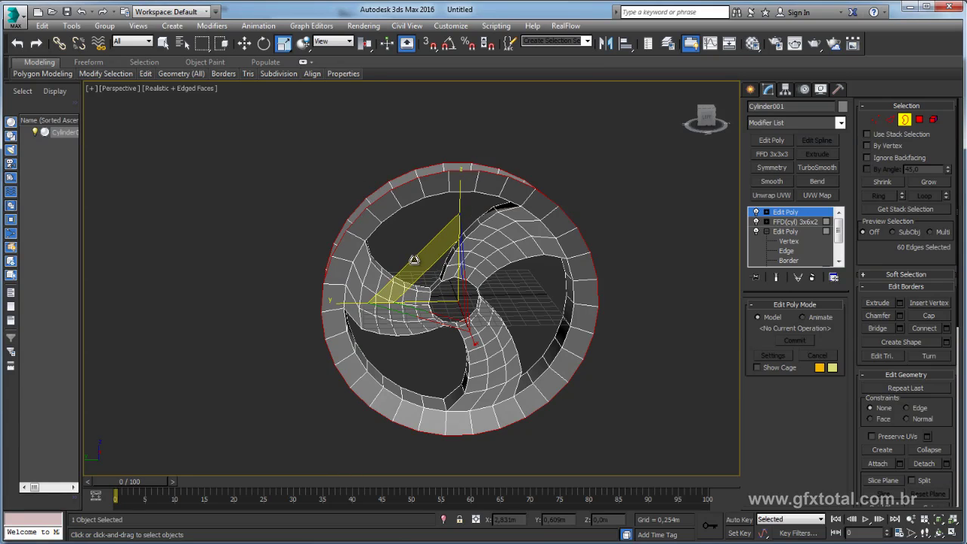
pyautogui.keyDown('alt'); pyautogui.moveTo(410, 259); pyautogui.dragTo(549, 327, button='middle'); pyautogui.keyUp('alt')
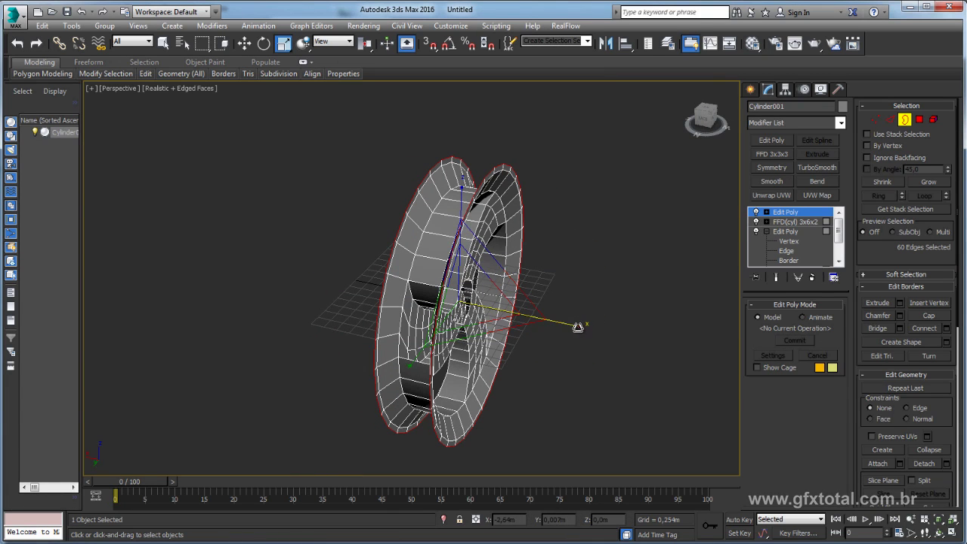
# Scale the rim borders to 91% in X and 95% in Y and Z, undoing the over-squeeze
pyautogui.moveTo(577, 326); pyautogui.dragTo(568, 326)
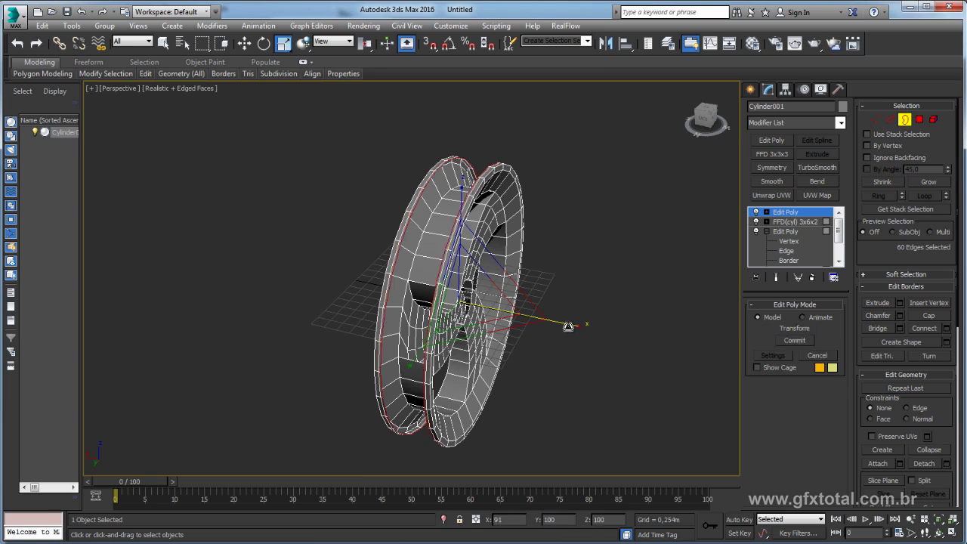
pyautogui.keyDown('alt'); pyautogui.moveTo(546, 321); pyautogui.dragTo(480, 311, button='middle'); pyautogui.keyUp('alt')
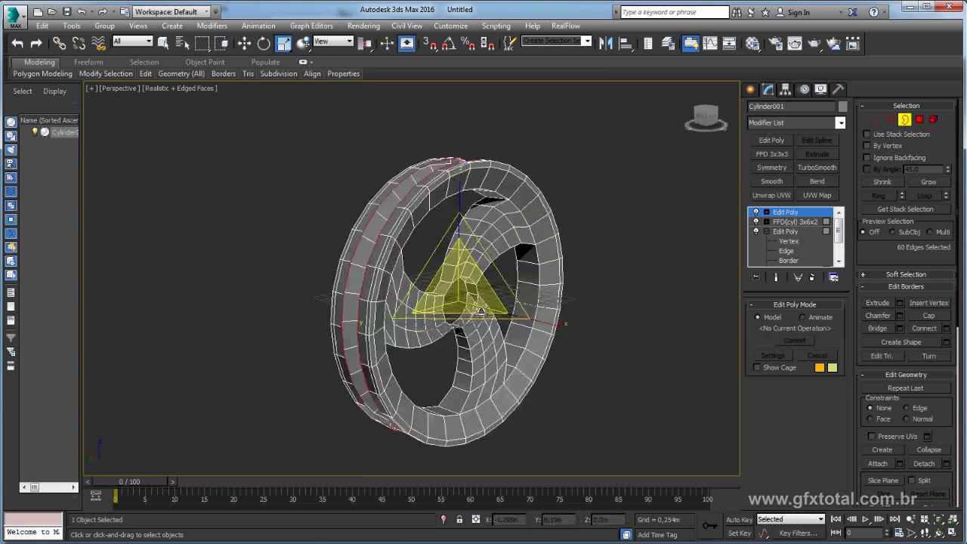
pyautogui.moveTo(428, 268); pyautogui.dragTo(426, 273)
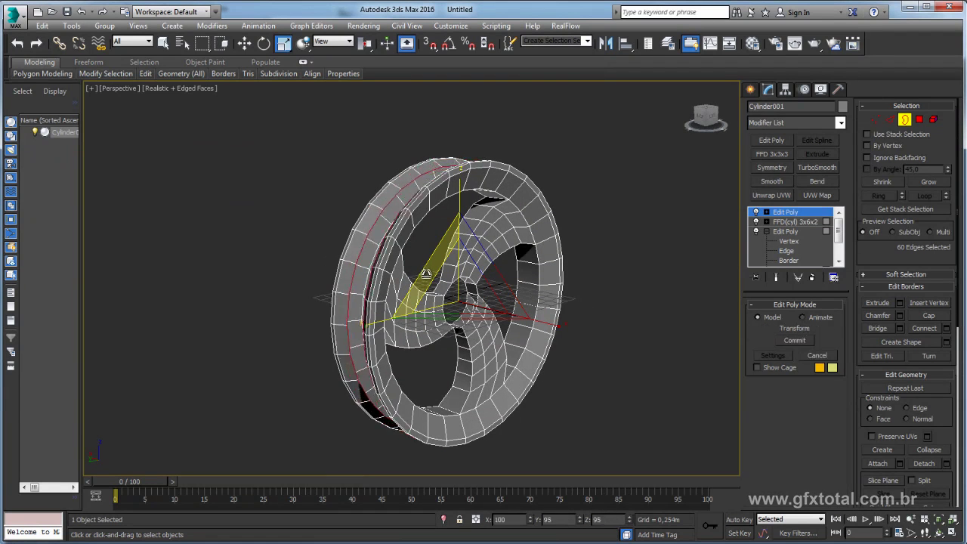
pyautogui.hotkey('ctrl', 'z')
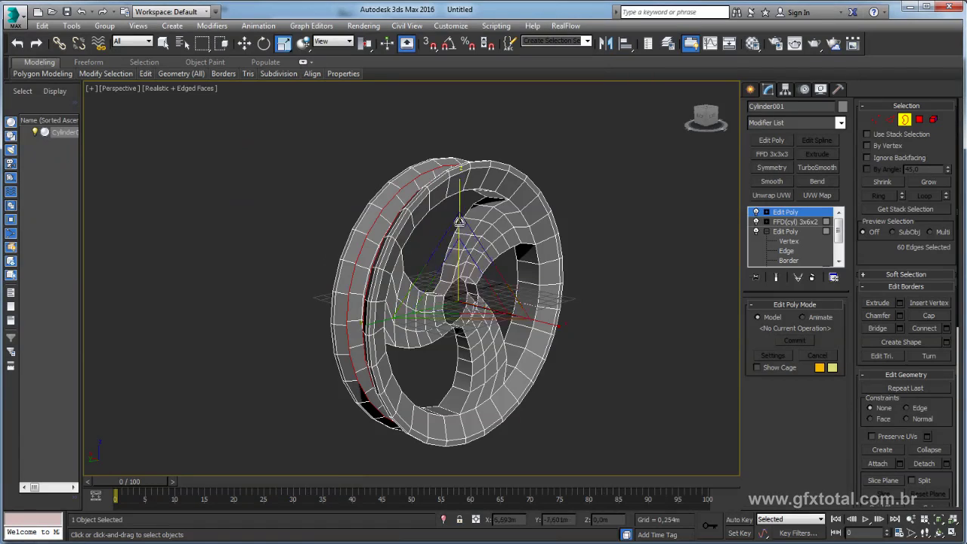
pyautogui.keyDown('alt'); pyautogui.moveTo(491, 326); pyautogui.dragTo(577, 328, button='middle'); pyautogui.keyUp('alt')
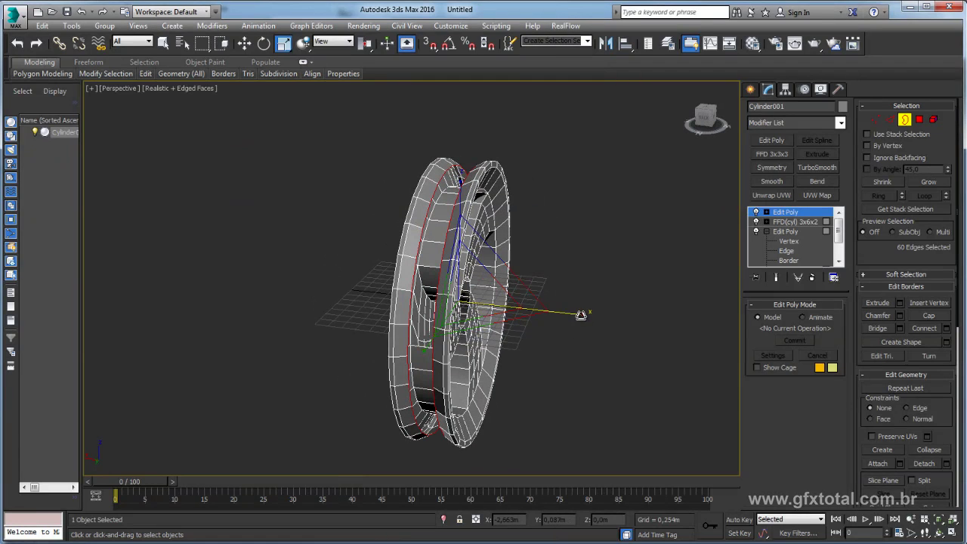
pyautogui.moveTo(580, 315); pyautogui.dragTo(486, 310)
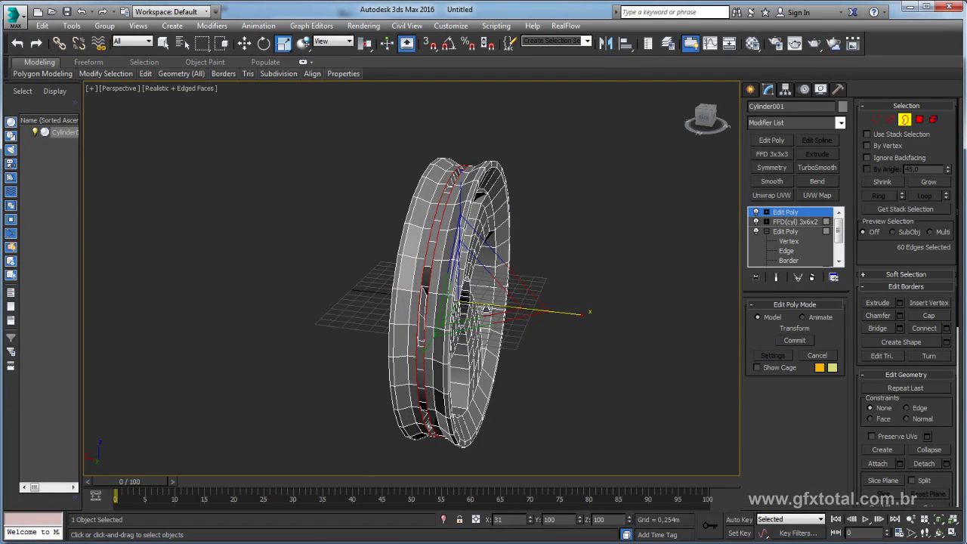
pyautogui.hotkey('ctrl', 'z')
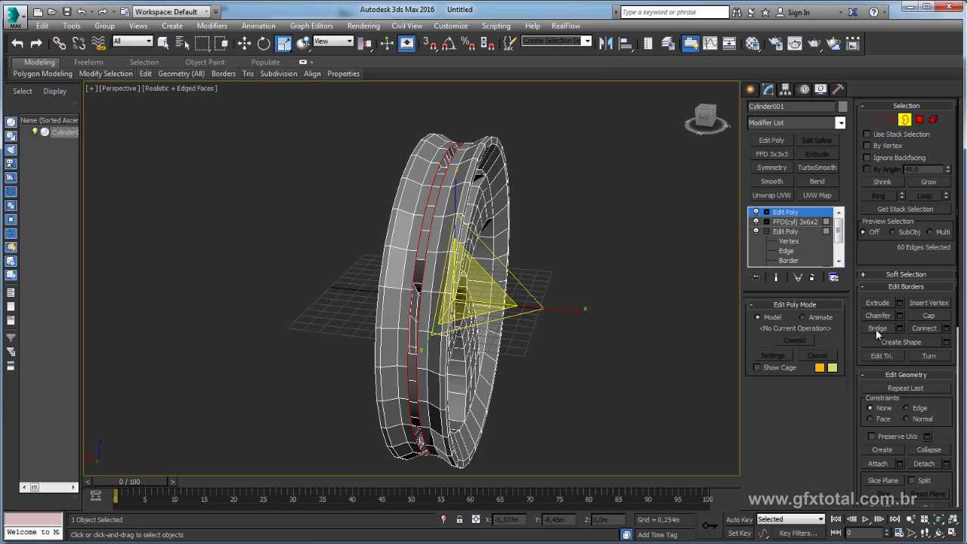
# Bridge the two rim borders and select the inner hub border loop
pyautogui.click(877, 328)
pyautogui.keyDown('alt'); pyautogui.moveTo(425, 311); pyautogui.dragTo(379, 304, button='middle'); pyautogui.keyUp('alt')
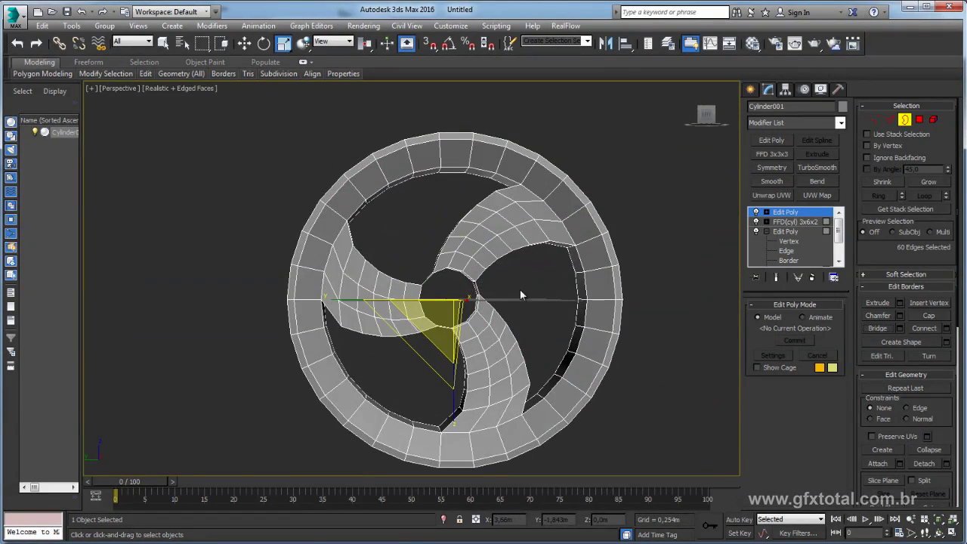
pyautogui.click(467, 318)
pyautogui.scroll(3, 487, 300)
pyautogui.keyDown('alt'); pyautogui.moveTo(481, 298); pyautogui.dragTo(473, 257, button='middle'); pyautogui.keyUp('alt')
pyautogui.scroll(3, 392, 266)
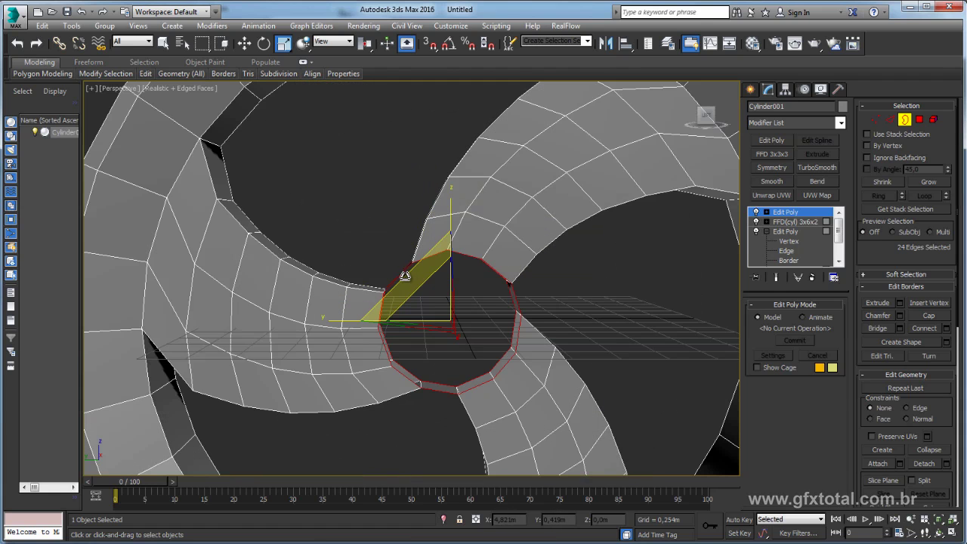
# Shrink the hub border loop to 80% in Y and Z, narrowing the central hole
pyautogui.moveTo(404, 277); pyautogui.dragTo(409, 284)
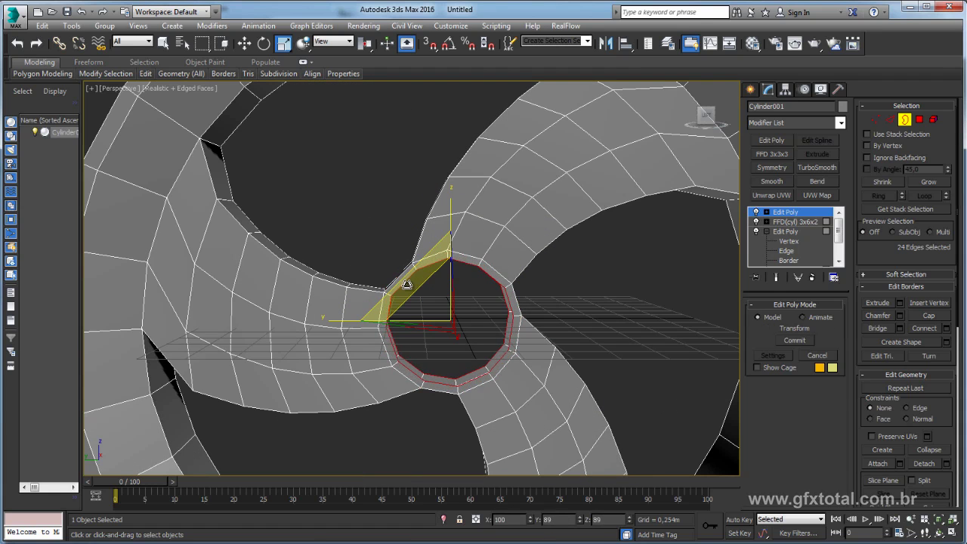
pyautogui.moveTo(408, 284); pyautogui.dragTo(411, 292)
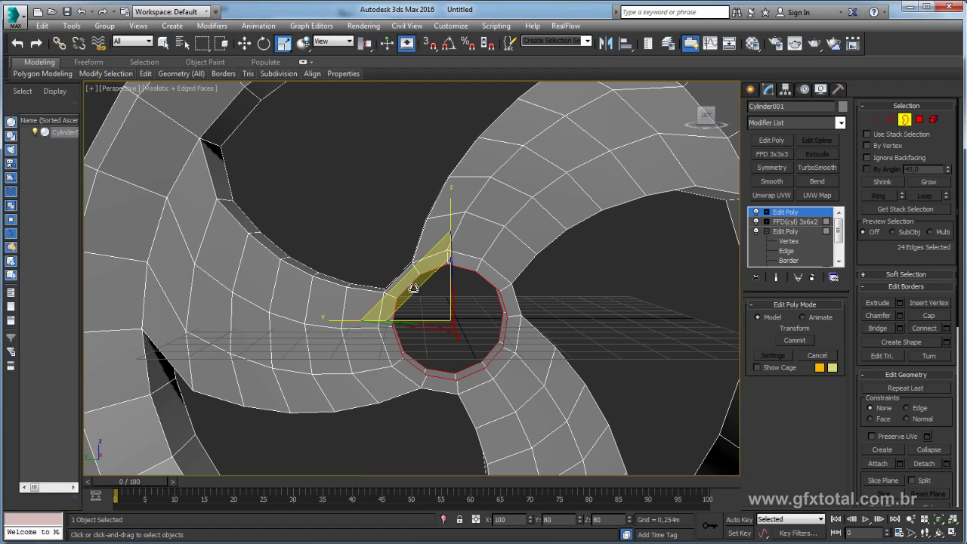
pyautogui.keyDown('alt'); pyautogui.moveTo(412, 289); pyautogui.dragTo(596, 334, button='middle'); pyautogui.keyUp('alt')
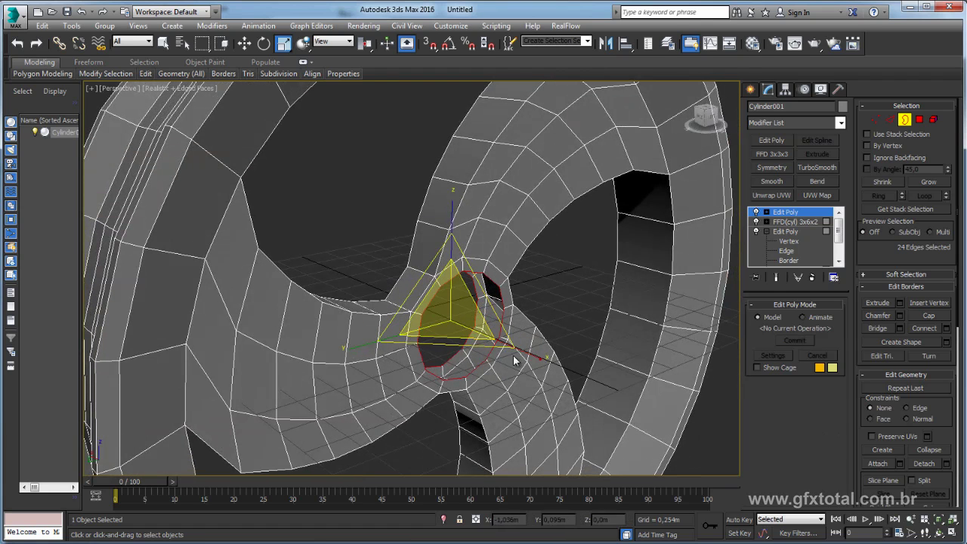
pyautogui.moveTo(537, 357); pyautogui.dragTo(527, 355)
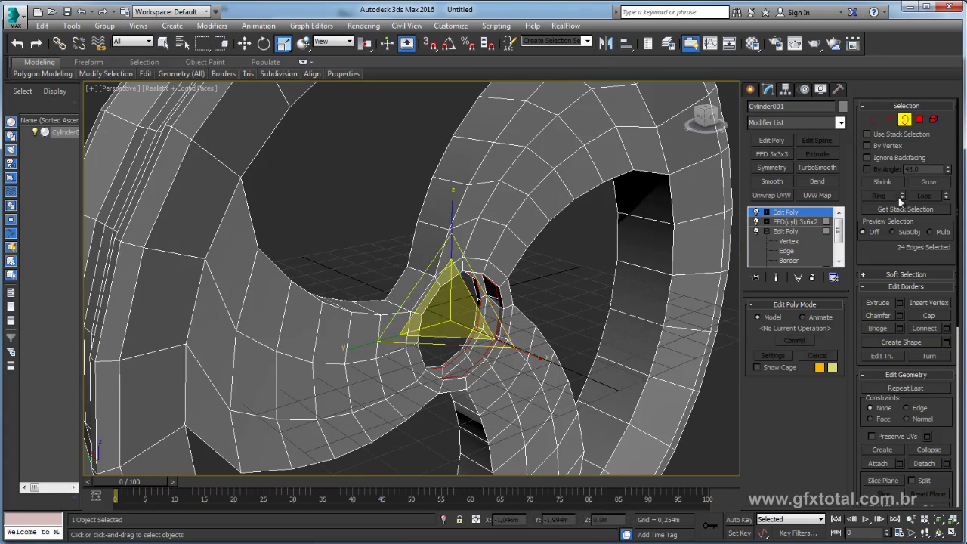
# Exit edge editing in Edit Poly so the whole wheel is worked on again
pyautogui.keyDown('alt'); pyautogui.moveTo(573, 341); pyautogui.dragTo(689, 276, button='middle'); pyautogui.keyUp('alt')
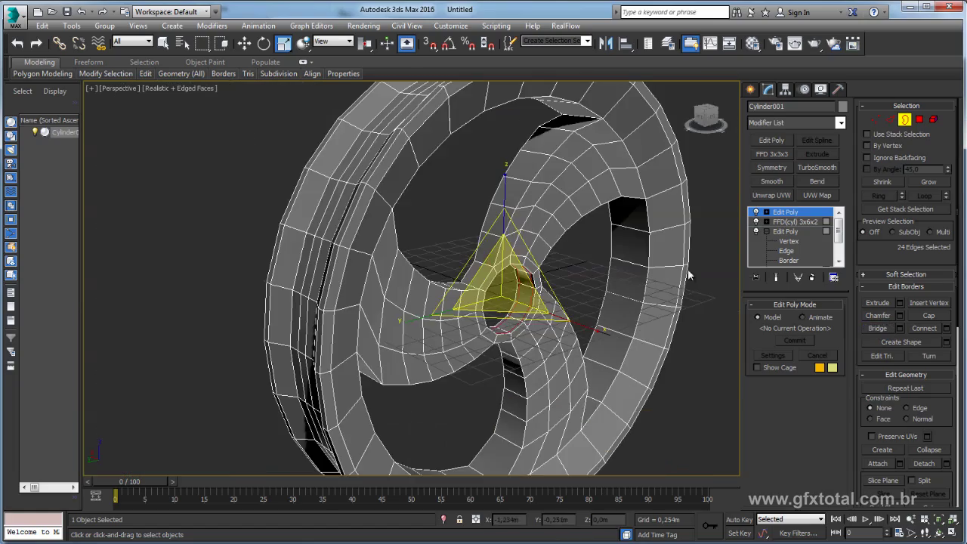
pyautogui.keyDown('alt'); pyautogui.moveTo(626, 296); pyautogui.dragTo(863, 204, button='middle'); pyautogui.keyUp('alt')
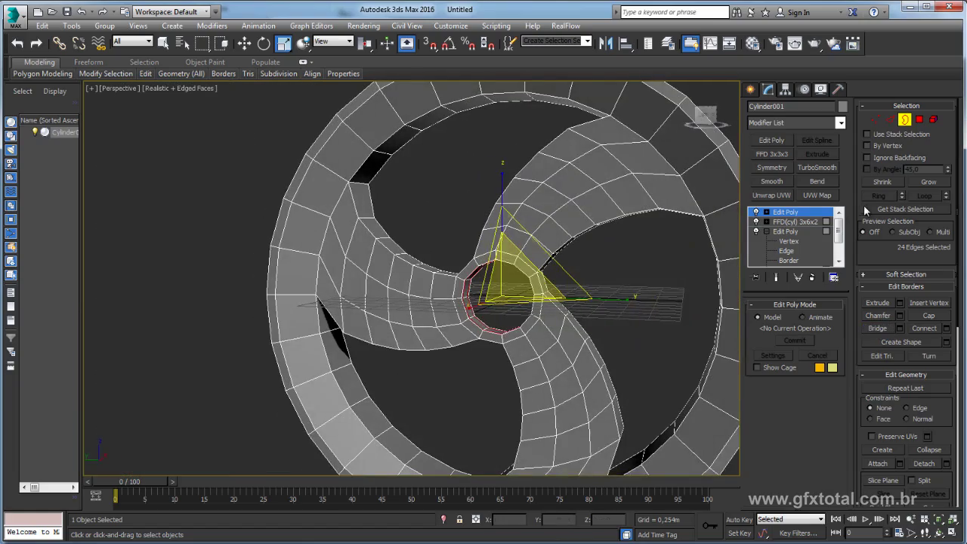
pyautogui.click(789, 214)
pyautogui.scroll(-3, 522, 233)
pyautogui.scroll(-3, 507, 288)
pyautogui.moveTo(507, 287)
pyautogui.keyDown('alt'); pyautogui.mouseDown(button='middle')
pyautogui.moveTo(364, 206)
pyautogui.moveTo(438, 256)
pyautogui.mouseUp(button='middle'); pyautogui.keyUp('alt')
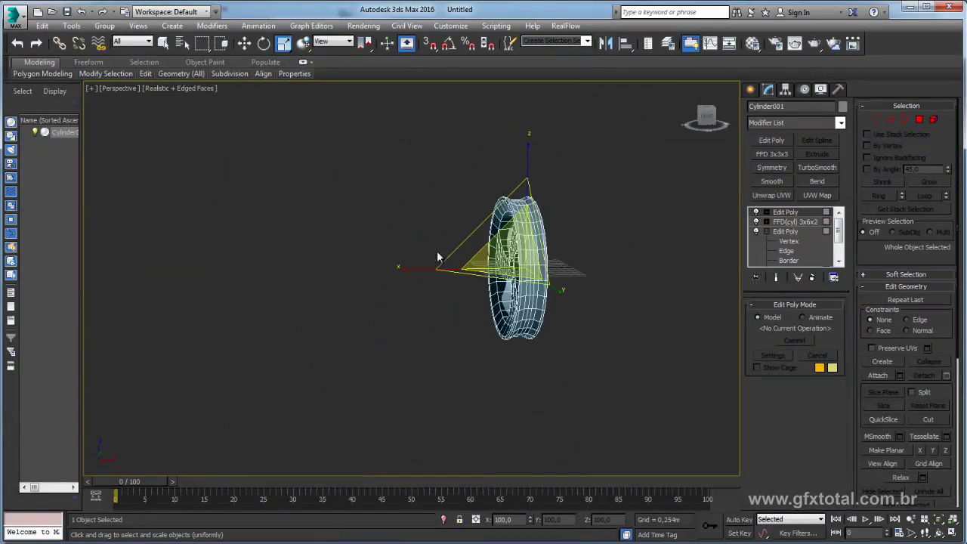
pyautogui.hotkey('alt', 'Tab')
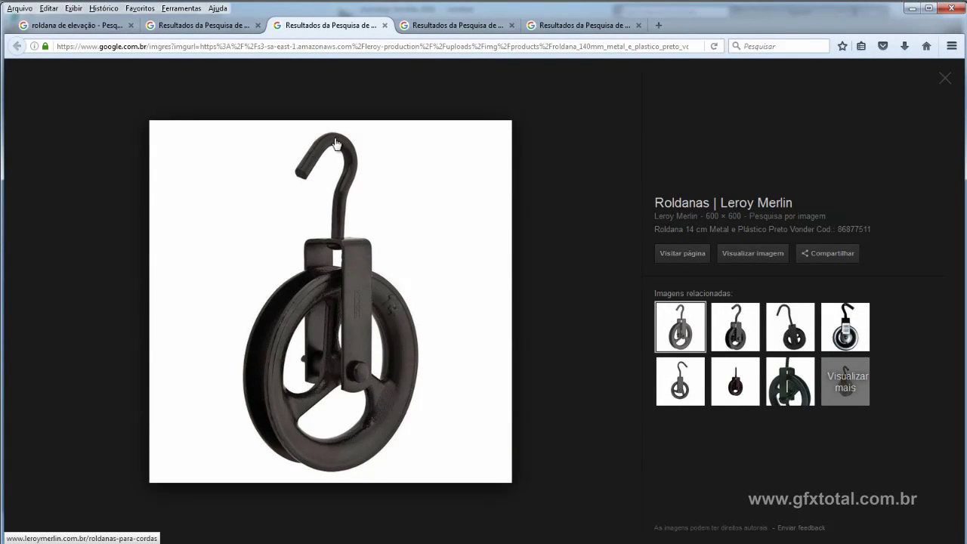
pyautogui.hotkey('alt', 'Tab')
pyautogui.moveTo(568, 324)
pyautogui.keyDown('alt'); pyautogui.mouseDown(button='middle')
pyautogui.moveTo(491, 302)
pyautogui.moveTo(423, 348)
pyautogui.moveTo(455, 328)
pyautogui.moveTo(804, 270)
pyautogui.mouseUp(button='middle'); pyautogui.keyUp('alt')
pyautogui.scroll(3, 490, 297)
pyautogui.scroll(3, 490, 297)
# In Left view, draw a thin Box001 (about 4,649 x 1,218 x 0,131 m) across the wheel
pyautogui.scroll(-4, 401, 219)
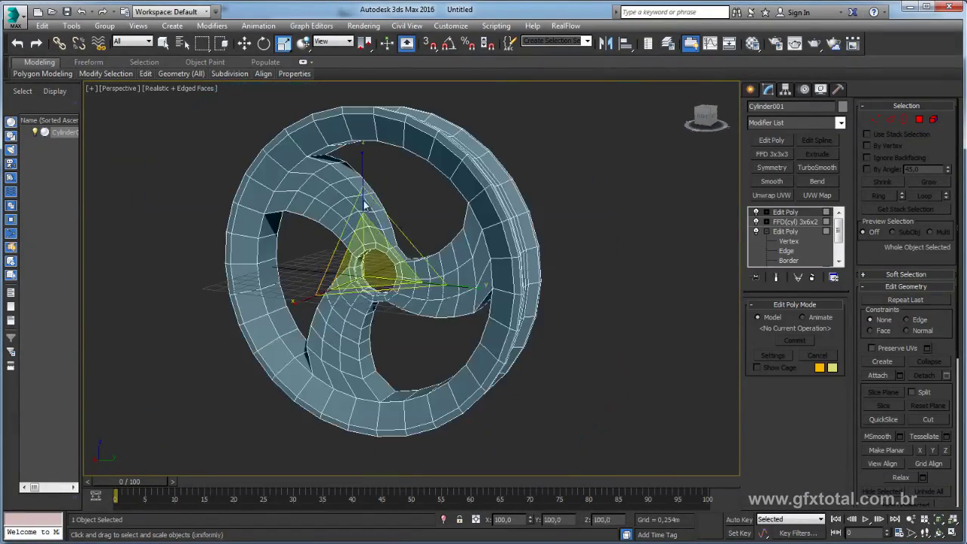
pyautogui.moveTo(401, 219)
pyautogui.keyDown('alt'); pyautogui.mouseDown(button='middle')
pyautogui.moveTo(598, 231)
pyautogui.moveTo(605, 271)
pyautogui.moveTo(484, 280)
pyautogui.moveTo(550, 282)
pyautogui.moveTo(552, 327)
pyautogui.moveTo(805, 104)
pyautogui.mouseUp(button='middle'); pyautogui.keyUp('alt')
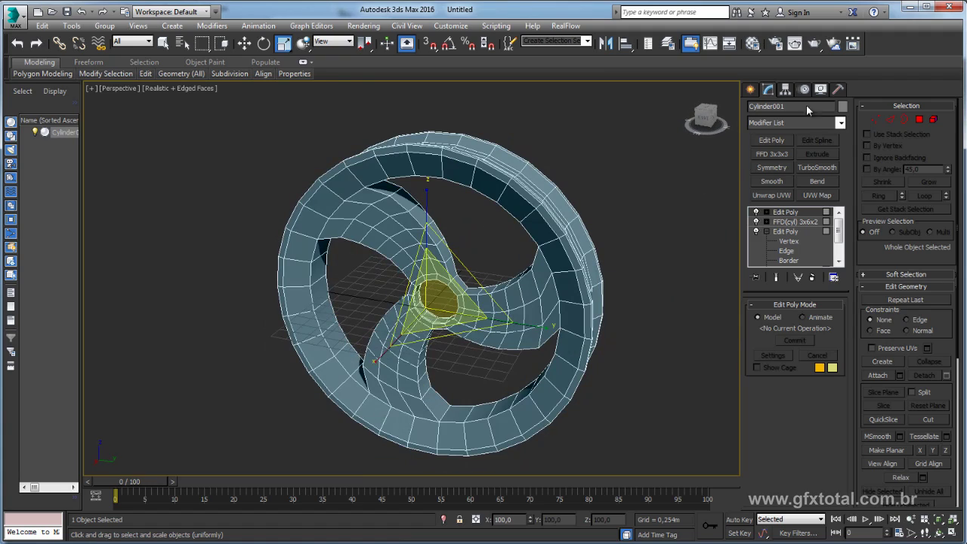
pyautogui.click(750, 89)
pyautogui.click(772, 166)
pyautogui.keyDown('alt'); pyautogui.moveTo(529, 237); pyautogui.dragTo(489, 237, button='middle'); pyautogui.keyUp('alt')
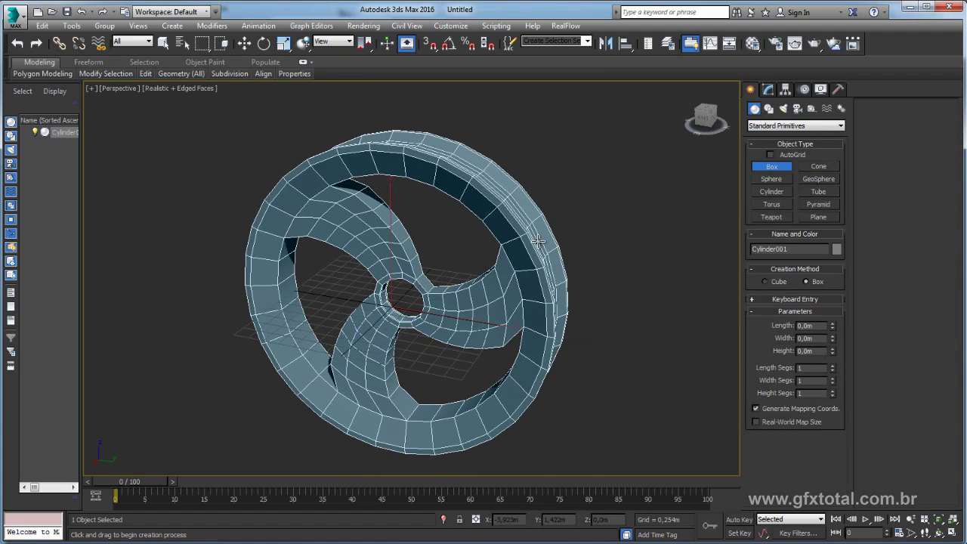
pyautogui.press('f')
pyautogui.press('l')
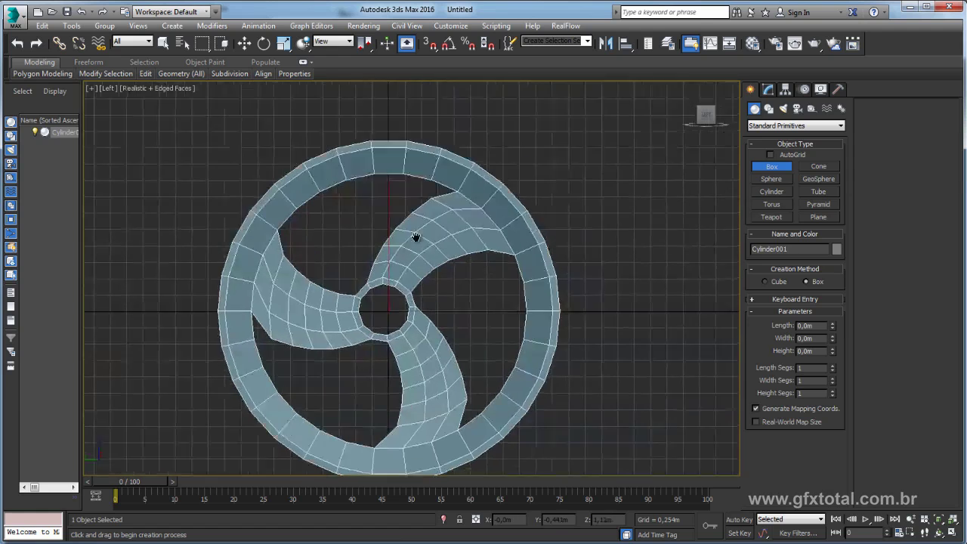
pyautogui.scroll(-3, 413, 232)
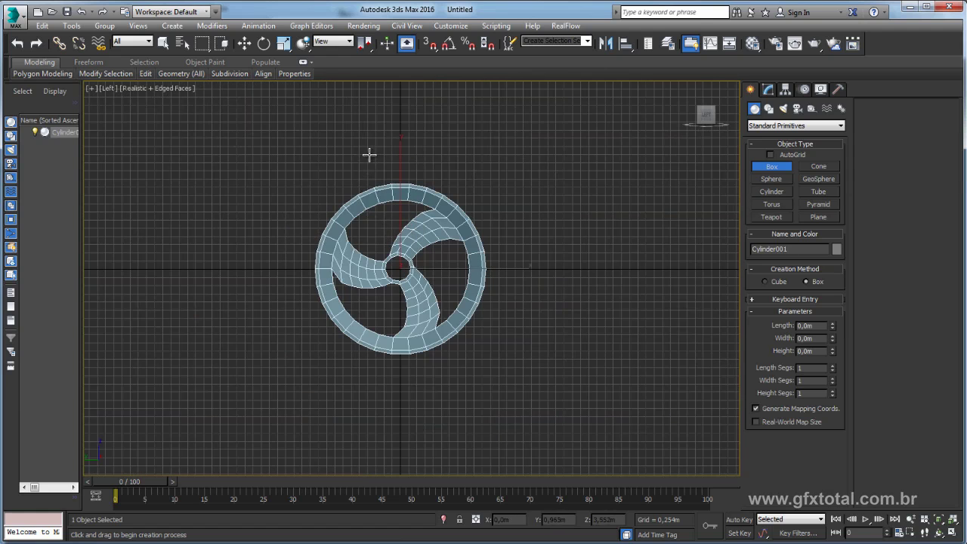
pyautogui.moveTo(368, 154); pyautogui.dragTo(409, 289)
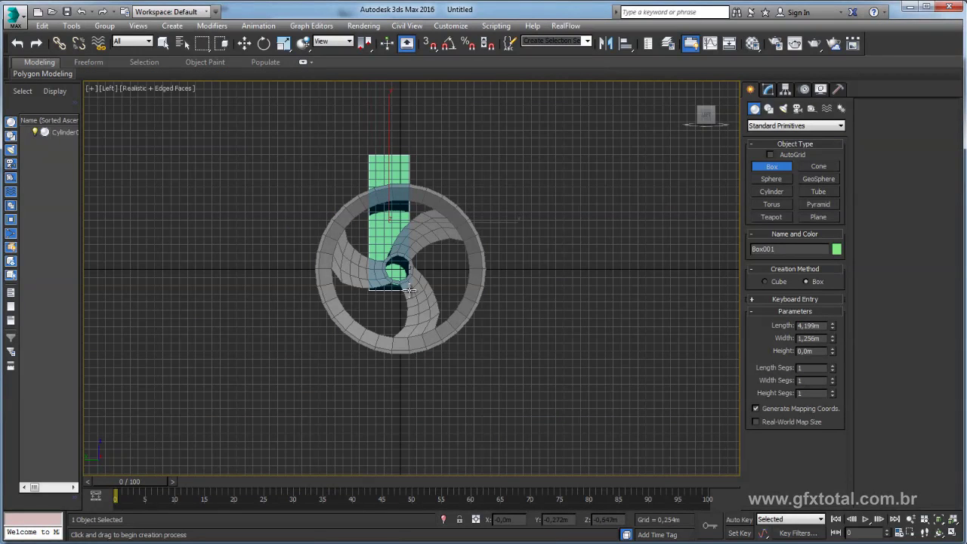
pyautogui.rightClick(408, 266)
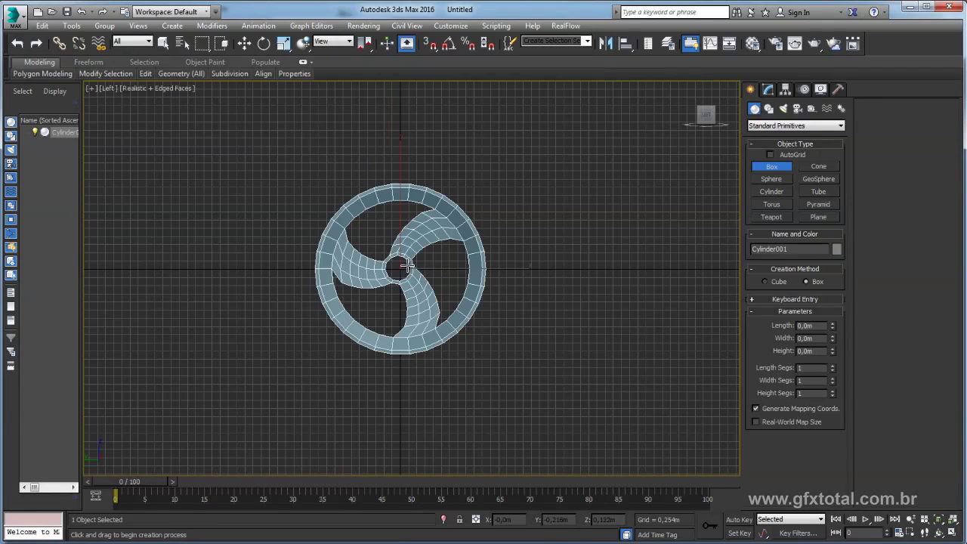
pyautogui.moveTo(383, 148); pyautogui.dragTo(424, 297)
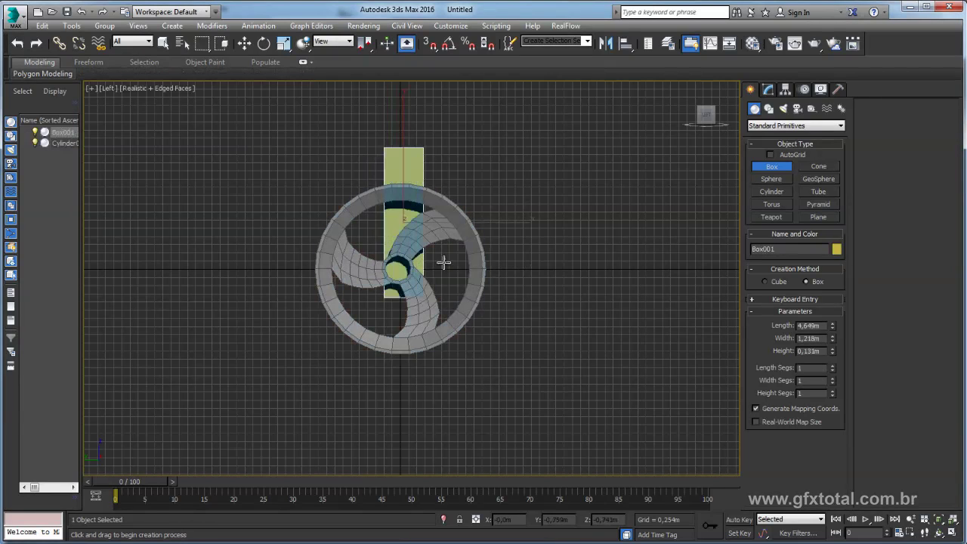
# Centre Box001 on Cylinder001 (X/Y/Z, Center/Center) and raise it above the rim
pyautogui.press('r')
pyautogui.press('p')
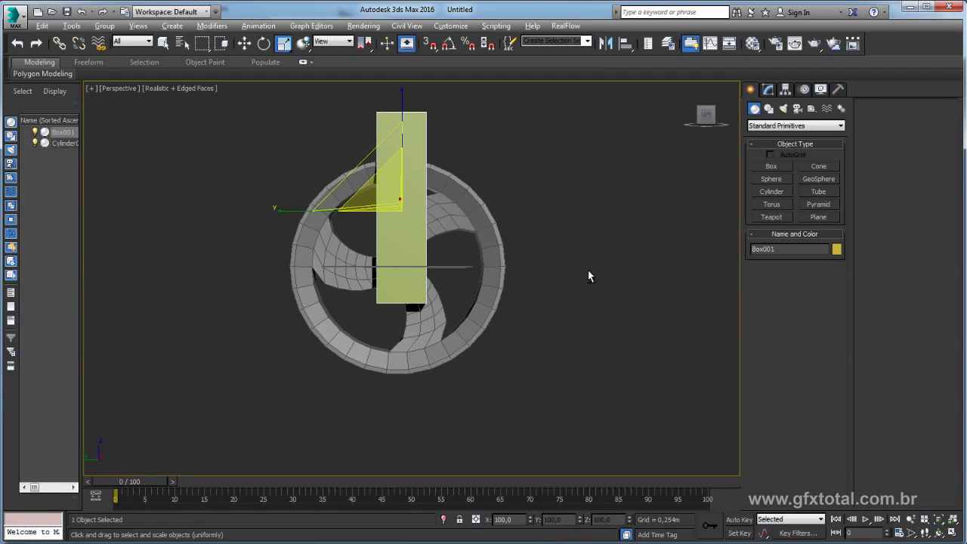
pyautogui.moveTo(599, 274)
pyautogui.keyDown('alt'); pyautogui.mouseDown(button='middle')
pyautogui.moveTo(510, 295)
pyautogui.moveTo(514, 335)
pyautogui.moveTo(613, 161)
pyautogui.mouseUp(button='middle'); pyautogui.keyUp('alt')
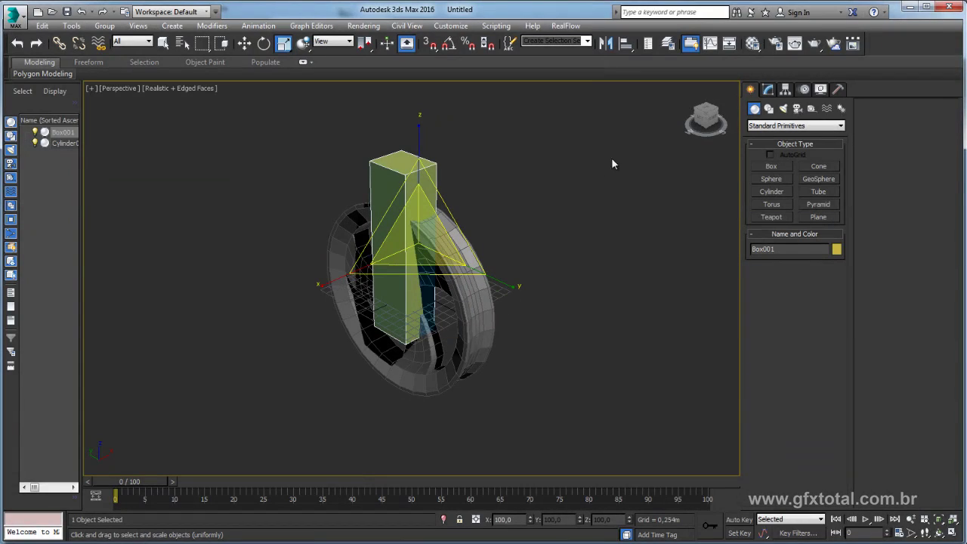
pyautogui.click(624, 45)
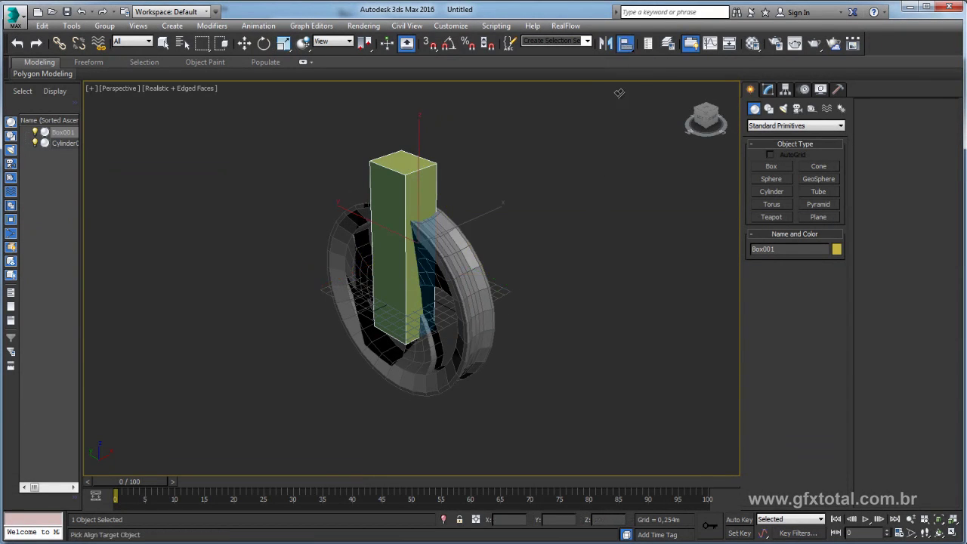
pyautogui.click(467, 266)
pyautogui.moveTo(572, 205); pyautogui.dragTo(586, 142)
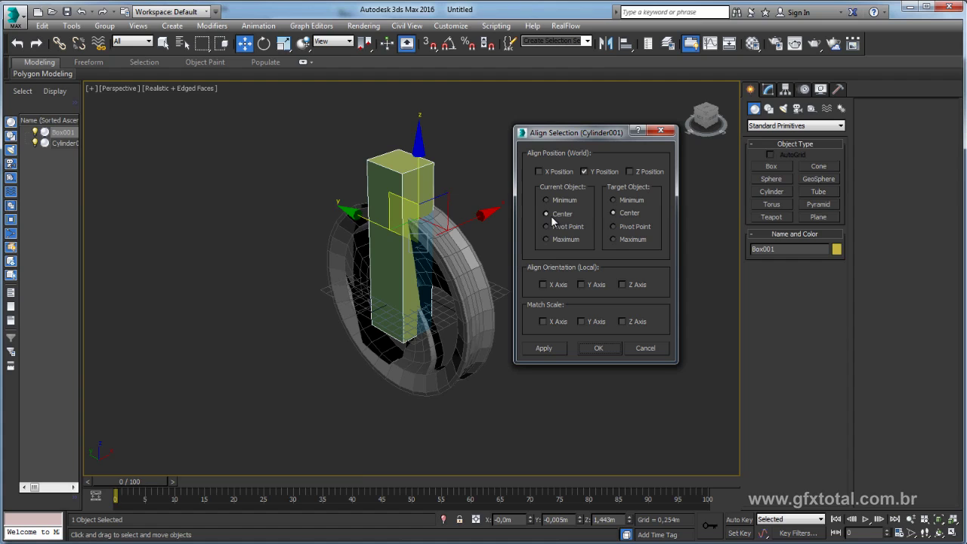
pyautogui.click(546, 172)
pyautogui.click(646, 176)
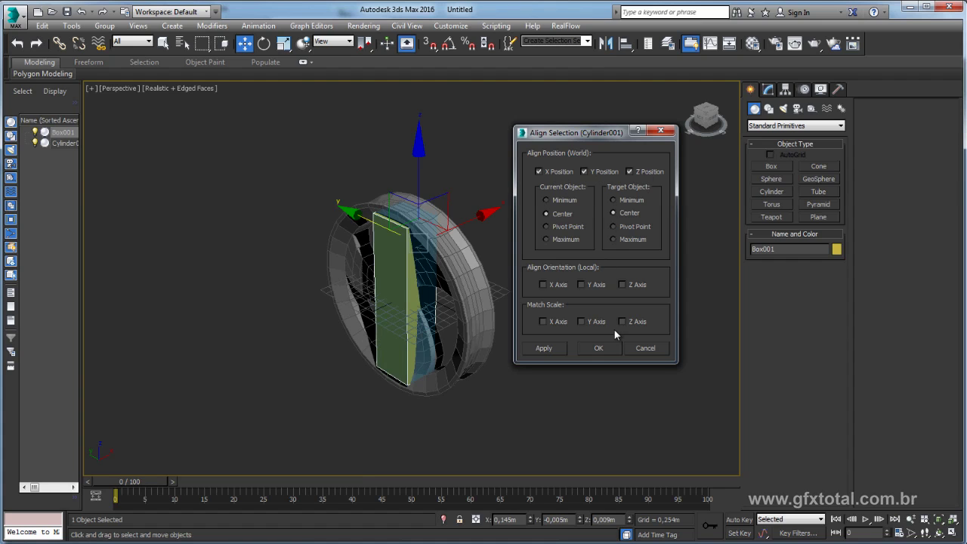
pyautogui.click(598, 348)
pyautogui.moveTo(491, 282)
pyautogui.keyDown('alt'); pyautogui.mouseDown(button='middle')
pyautogui.moveTo(634, 286)
pyautogui.moveTo(559, 265)
pyautogui.mouseUp(button='middle'); pyautogui.keyUp('alt')
pyautogui.moveTo(390, 225); pyautogui.dragTo(399, 163)
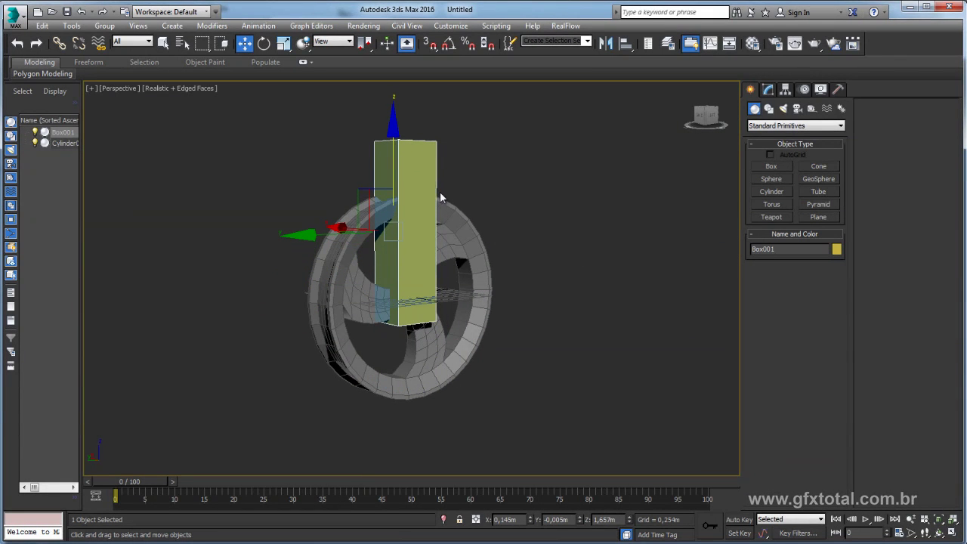
# In Left view, make Box001 see-through with Alt+X
pyautogui.press('l')
pyautogui.moveTo(462, 255); pyautogui.dragTo(529, 260, button='middle')
pyautogui.scroll(5, 496, 291)
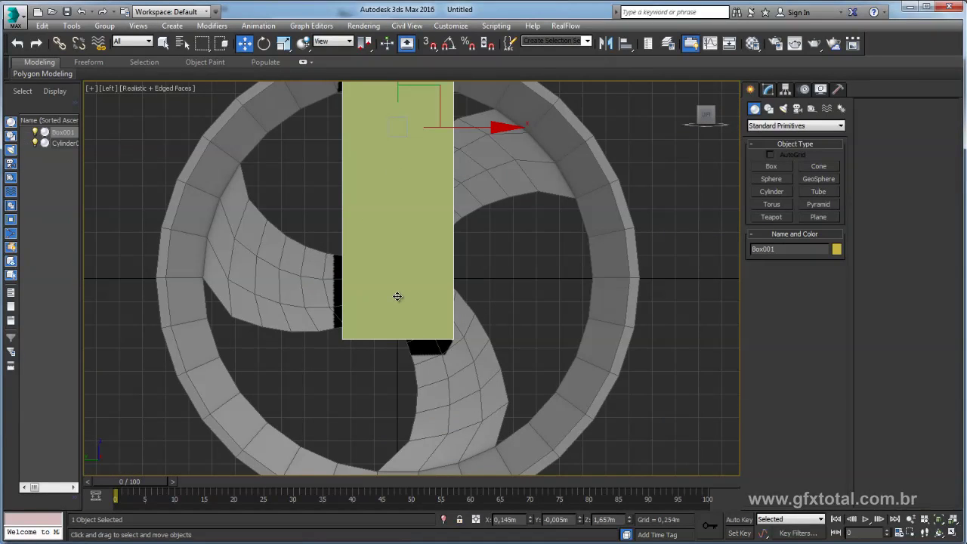
pyautogui.hotkey('alt', 'x')
pyautogui.scroll(3, 413, 280)
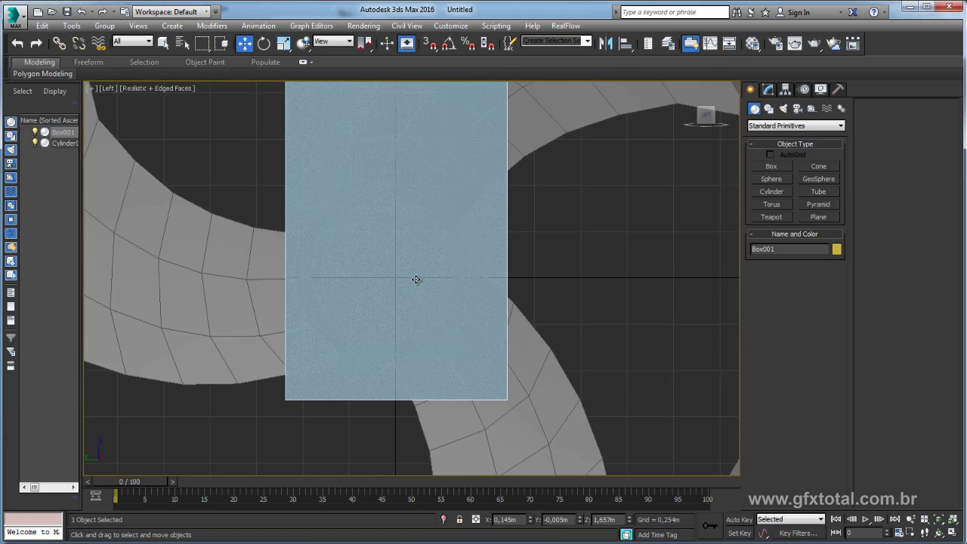
pyautogui.scroll(-2, 411, 281)
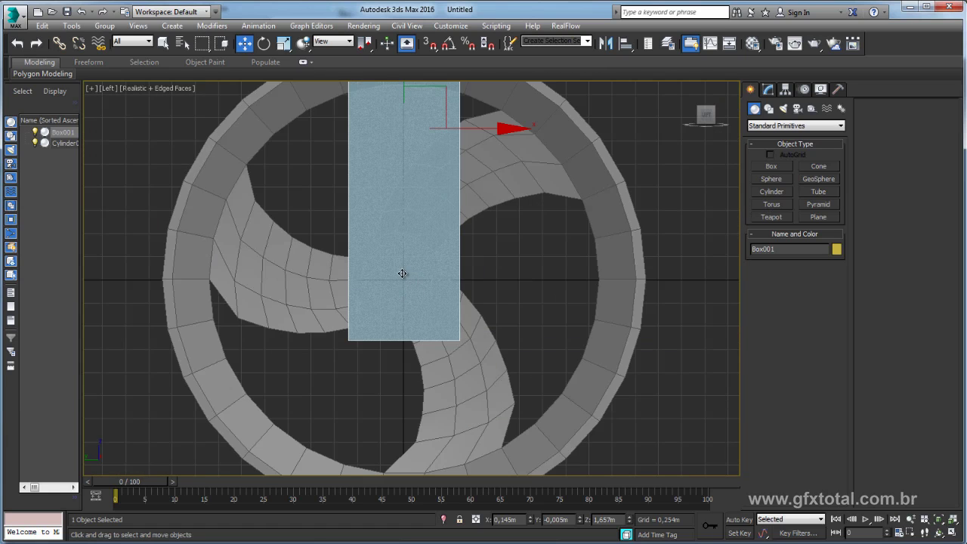
# Set the Left viewport shading to Wireframe
pyautogui.click(146, 89)
pyautogui.click(175, 116)
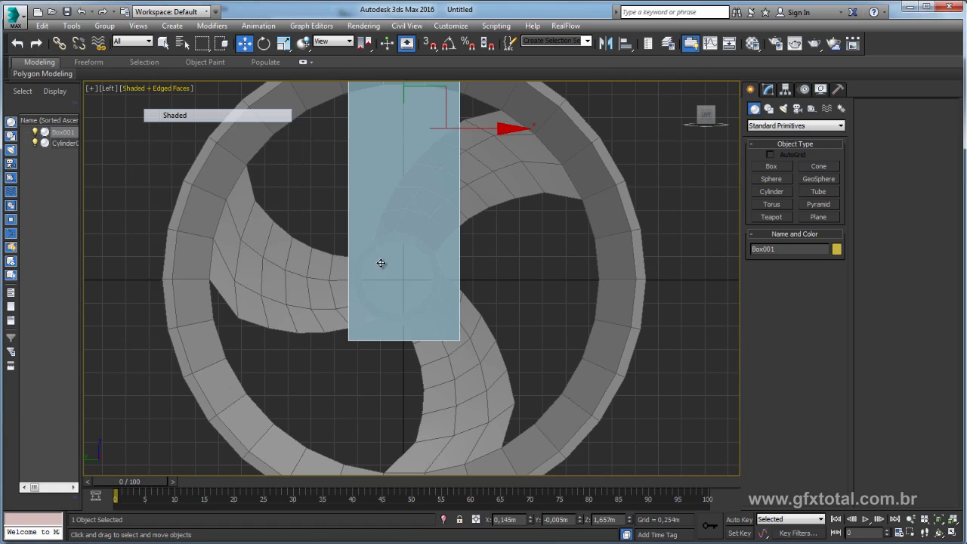
pyautogui.scroll(2, 433, 296)
pyautogui.scroll(2, 380, 268)
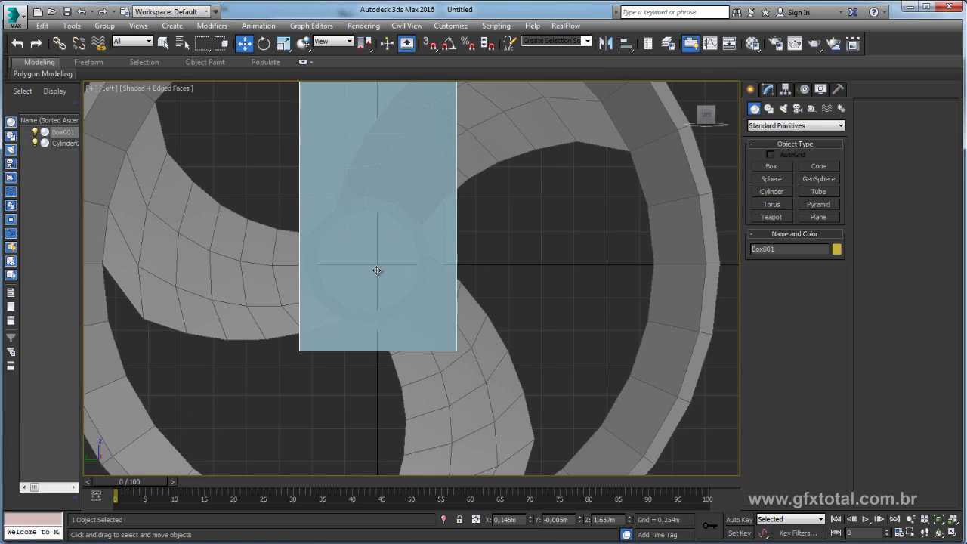
pyautogui.press('F3')
pyautogui.scroll(-2, 390, 279)
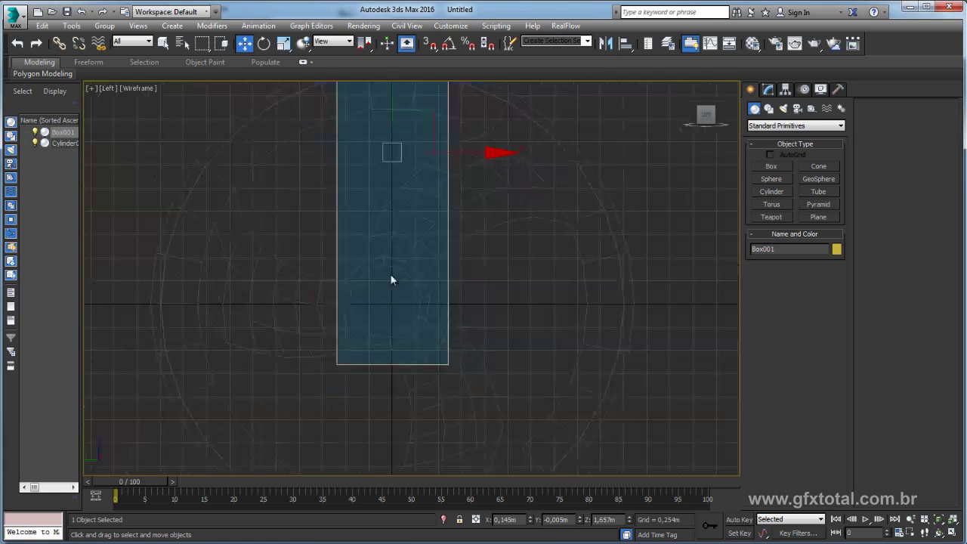
pyautogui.scroll(-2, 390, 278)
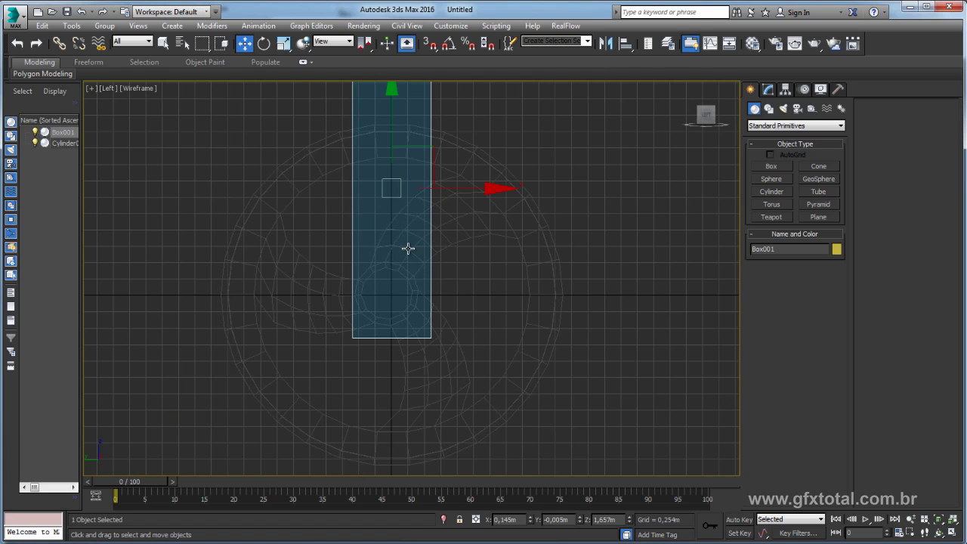
# Nudge Box001 sideways to Y 0,07m so it sits centred over the hub
pyautogui.moveTo(404, 252); pyautogui.dragTo(419, 263, button='middle')
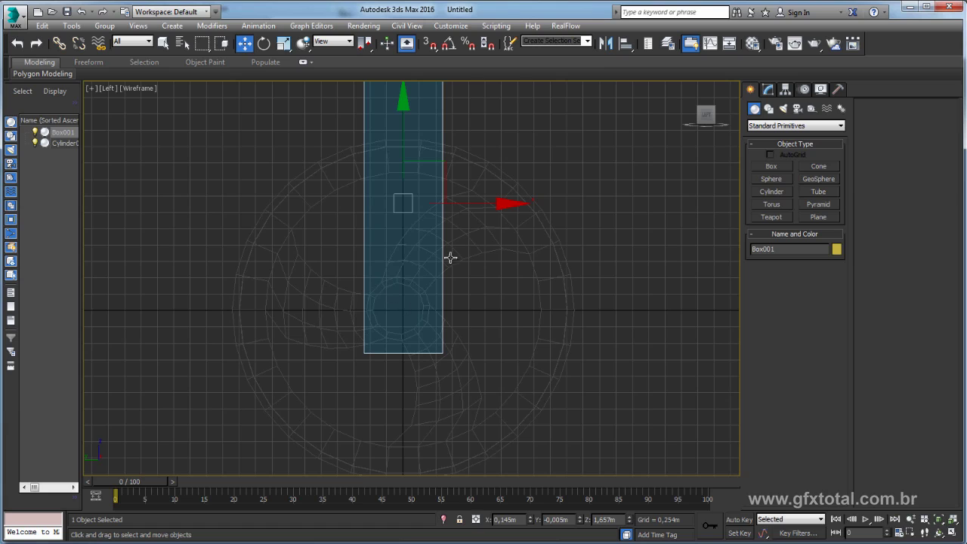
pyautogui.moveTo(469, 206); pyautogui.dragTo(465, 205)
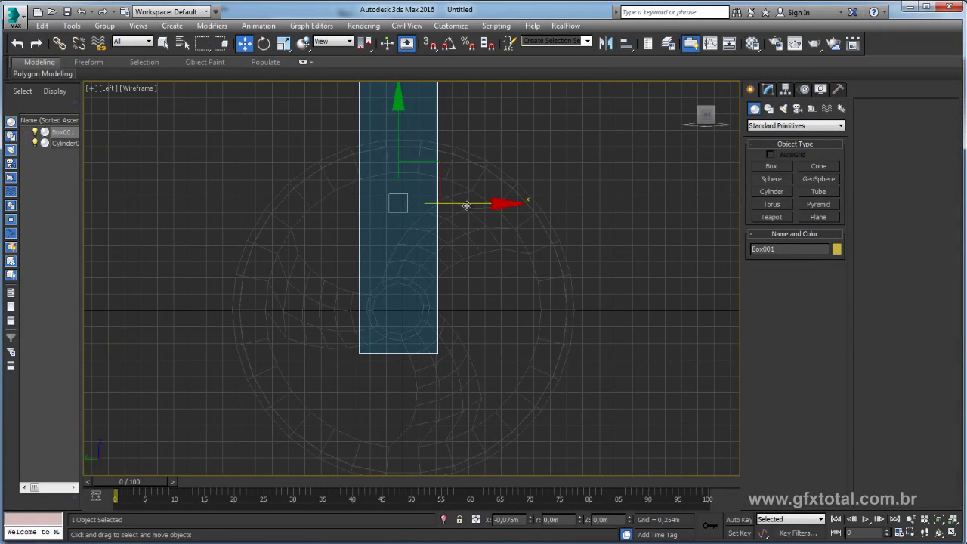
pyautogui.moveTo(466, 205); pyautogui.dragTo(420, 289, button='middle')
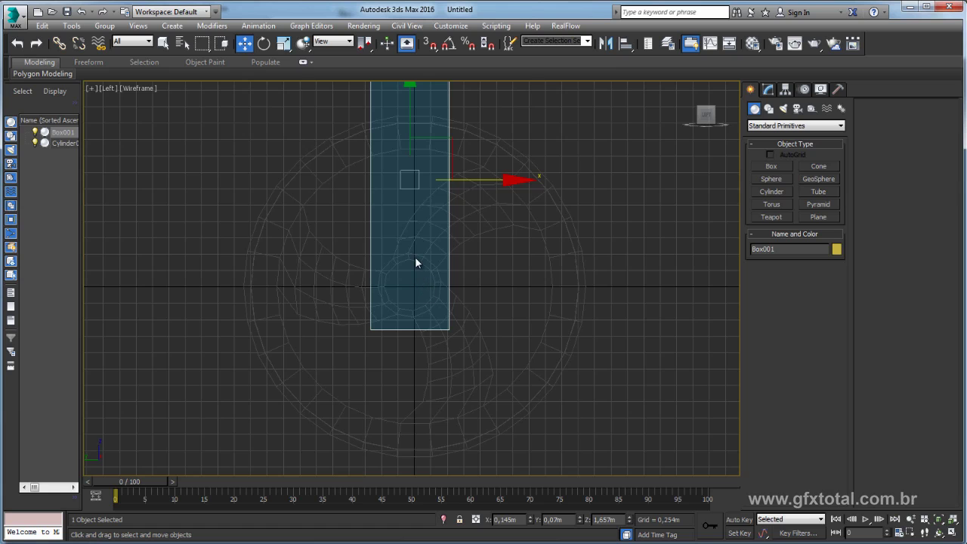
# Convert Box001 to an Editable Poly
pyautogui.rightClick(416, 258)
pyautogui.moveTo(453, 376)
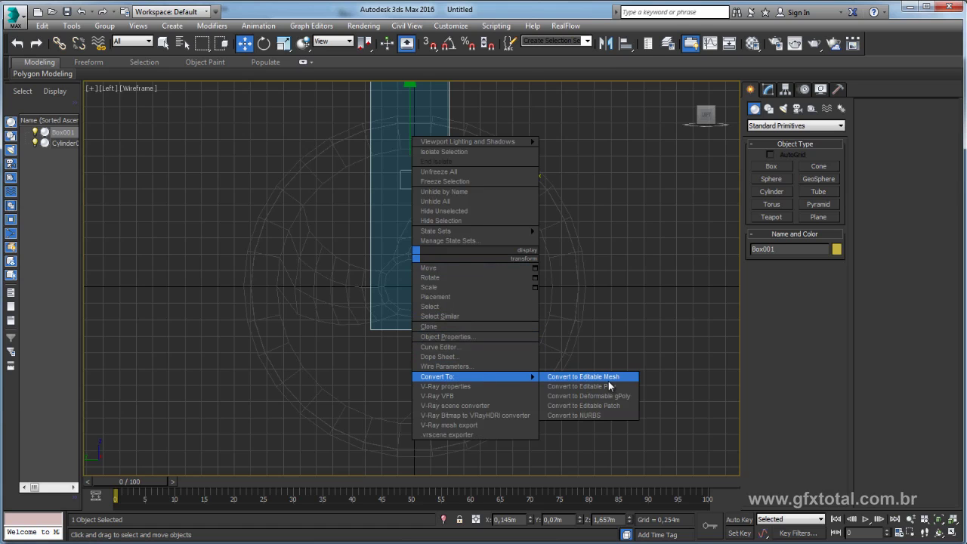
pyautogui.click(608, 387)
pyautogui.press('p')
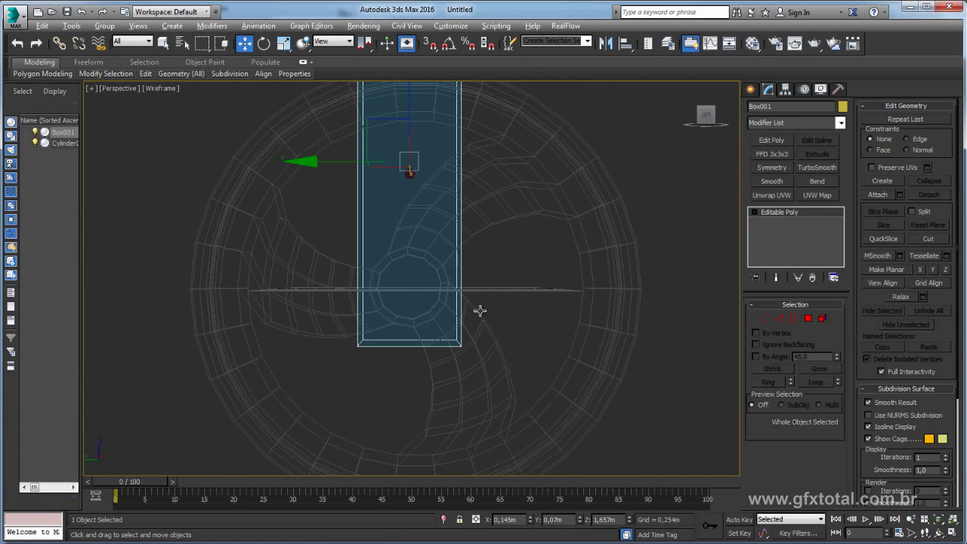
pyautogui.keyDown('alt'); pyautogui.moveTo(480, 310); pyautogui.dragTo(538, 328, button='middle'); pyautogui.keyUp('alt')
pyautogui.scroll(-3, 616, 358)
# At Polygon level, select the box's front face
pyautogui.click(807, 318)
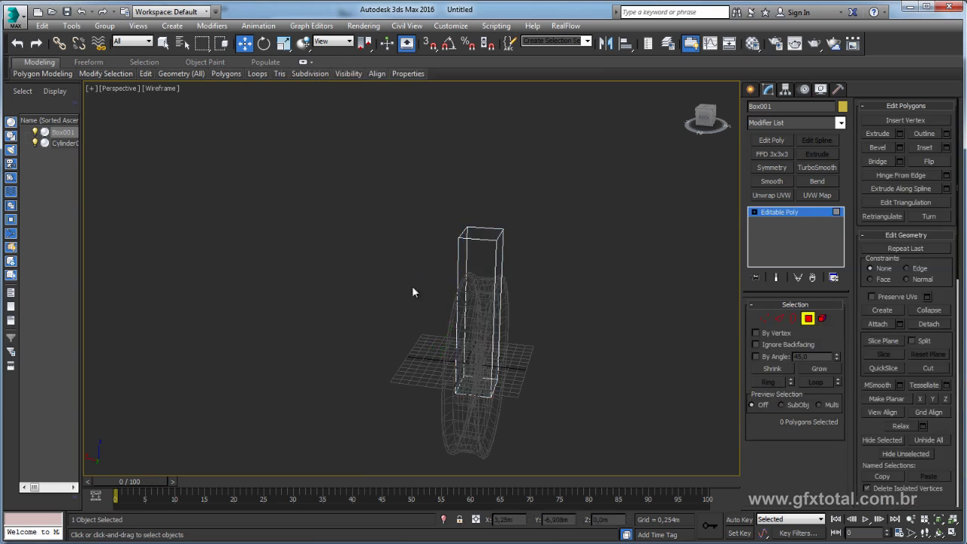
pyautogui.keyDown('alt'); pyautogui.moveTo(411, 285); pyautogui.dragTo(399, 309, button='middle'); pyautogui.keyUp('alt')
pyautogui.moveTo(474, 417); pyautogui.dragTo(476, 415)
pyautogui.click(589, 364)
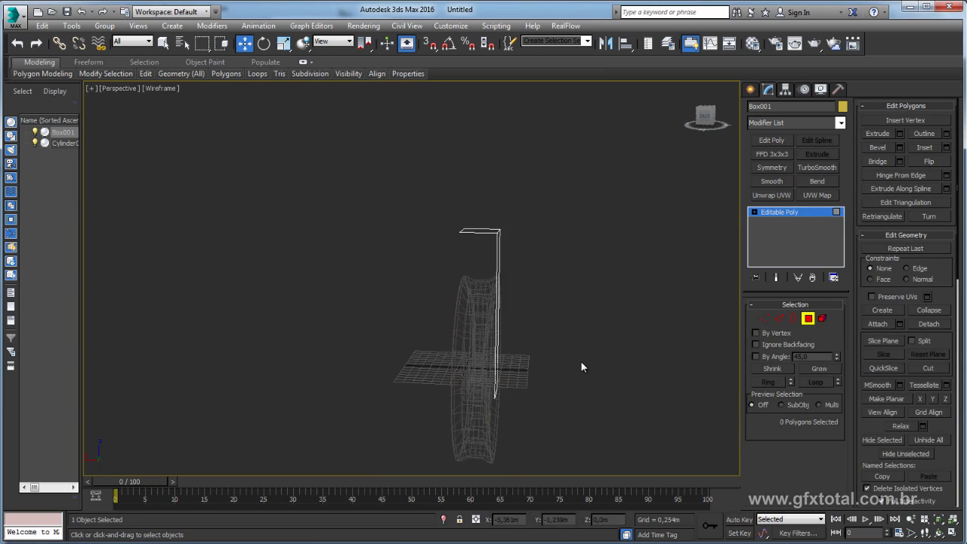
pyautogui.moveTo(580, 361)
pyautogui.keyDown('alt'); pyautogui.mouseDown(button='middle')
pyautogui.moveTo(471, 330)
pyautogui.moveTo(531, 342)
pyautogui.mouseUp(button='middle'); pyautogui.keyUp('alt')
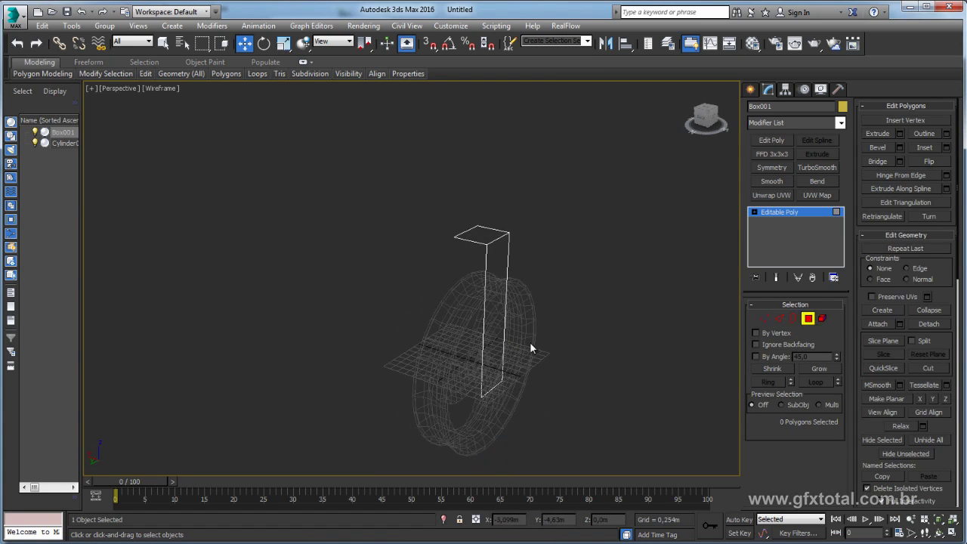
pyautogui.click(499, 344)
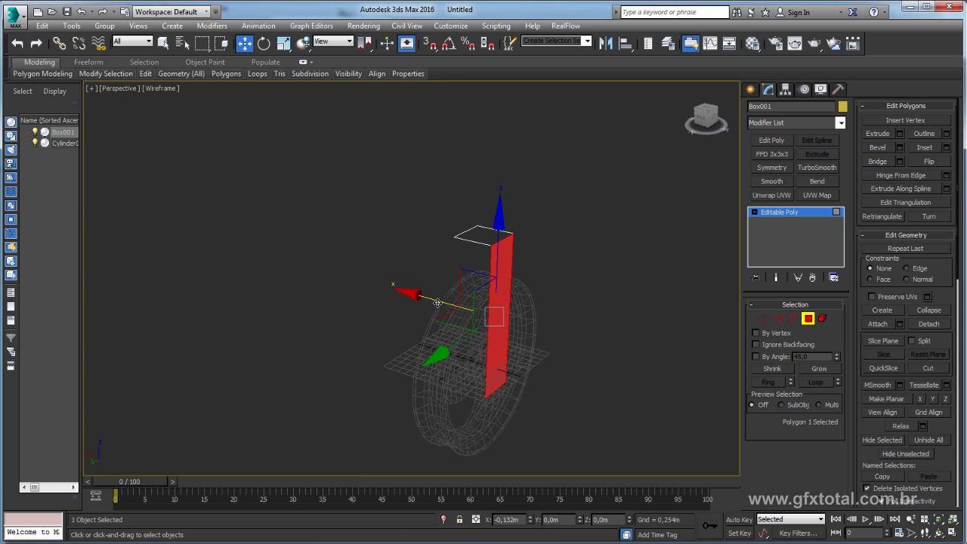
# Show the wheel and box shaded with edged faces
pyautogui.moveTo(438, 303)
pyautogui.keyDown('alt'); pyautogui.mouseDown(button='middle')
pyautogui.moveTo(478, 310)
pyautogui.moveTo(460, 258)
pyautogui.moveTo(519, 310)
pyautogui.mouseUp(button='middle'); pyautogui.keyUp('alt')
pyautogui.press('F3')
pyautogui.scroll(3, 475, 306)
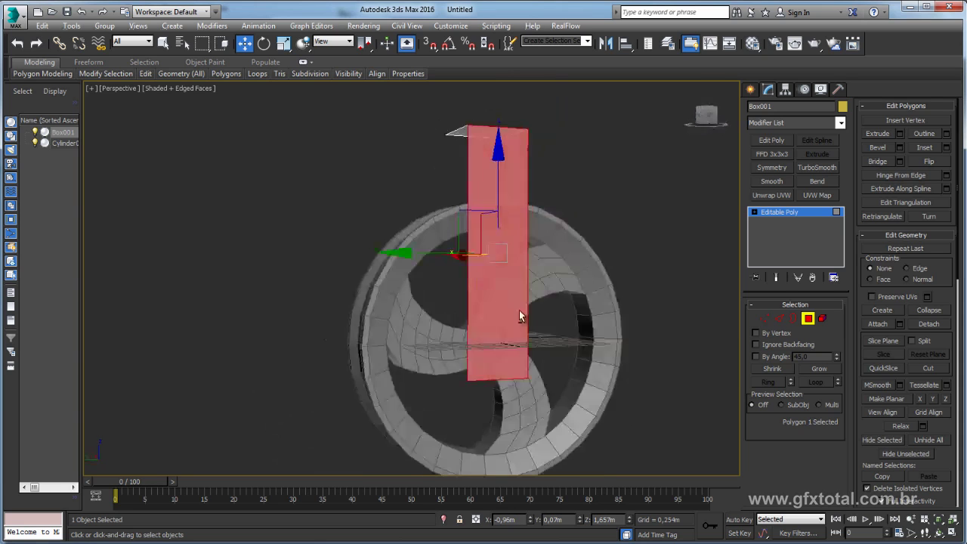
# Connect the box's two long side edges and move the new crosswise edge just above the hub
pyautogui.click(792, 318)
pyautogui.press('2')
pyautogui.keyDown('alt'); pyautogui.moveTo(709, 329); pyautogui.dragTo(618, 317, button='middle'); pyautogui.keyUp('alt')
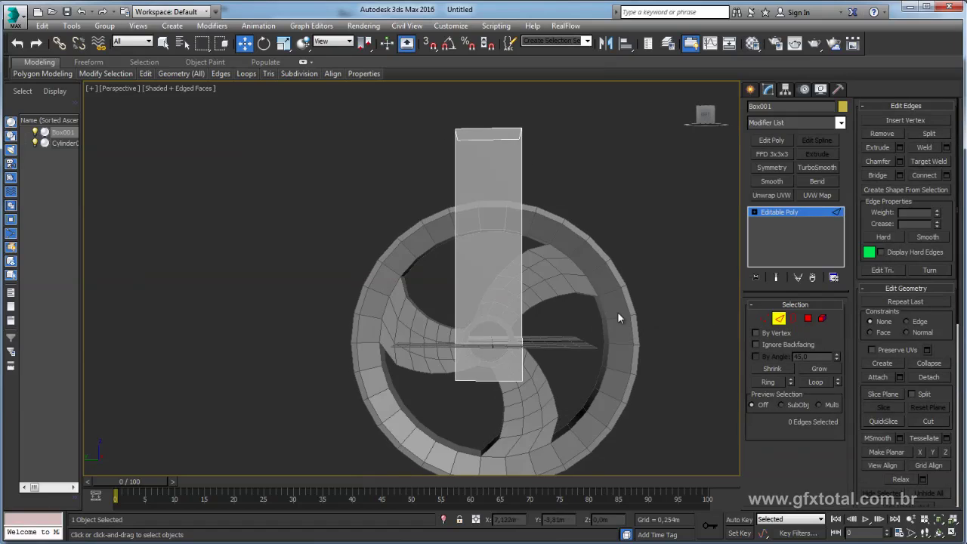
pyautogui.click(470, 330)
pyautogui.scroll(2, 471, 330)
pyautogui.moveTo(476, 336)
pyautogui.keyDown('alt'); pyautogui.mouseDown(button='middle')
pyautogui.moveTo(518, 305)
pyautogui.moveTo(445, 289)
pyautogui.mouseUp(button='middle'); pyautogui.keyUp('alt')
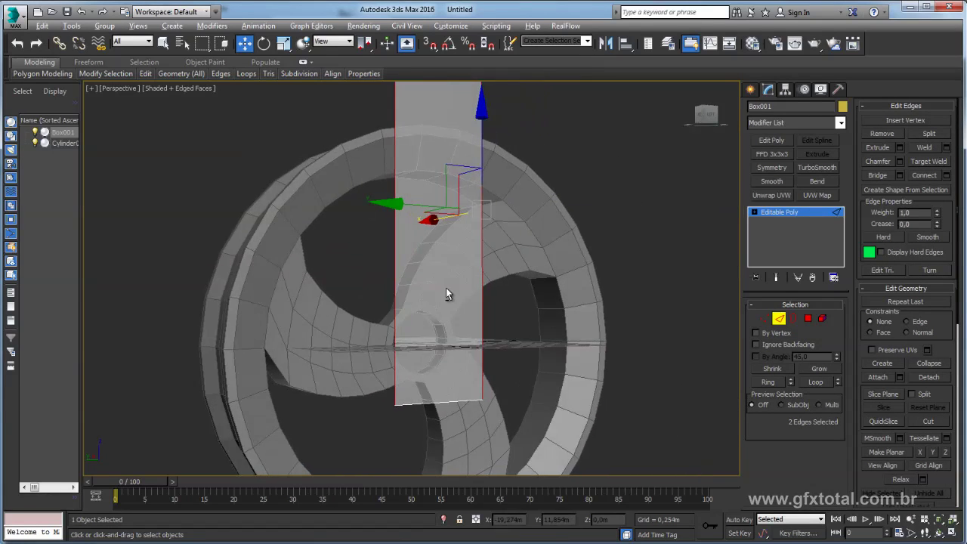
pyautogui.click(925, 177)
pyautogui.moveTo(435, 197); pyautogui.dragTo(433, 221)
pyautogui.keyDown('alt'); pyautogui.moveTo(433, 220); pyautogui.dragTo(512, 286, button='middle'); pyautogui.keyUp('alt')
# Connect the side edges below it with one more crosswise edge
pyautogui.moveTo(571, 344); pyautogui.dragTo(471, 321)
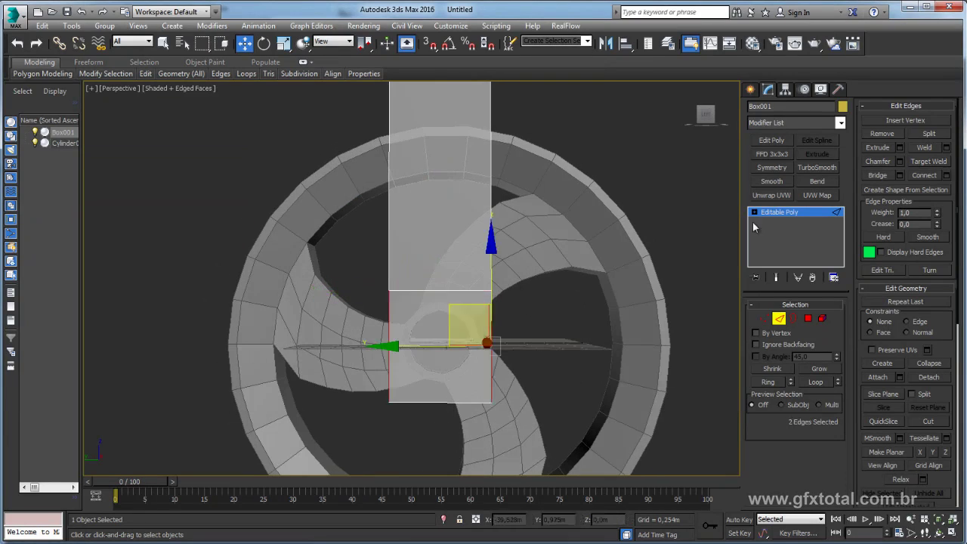
pyautogui.click(945, 176)
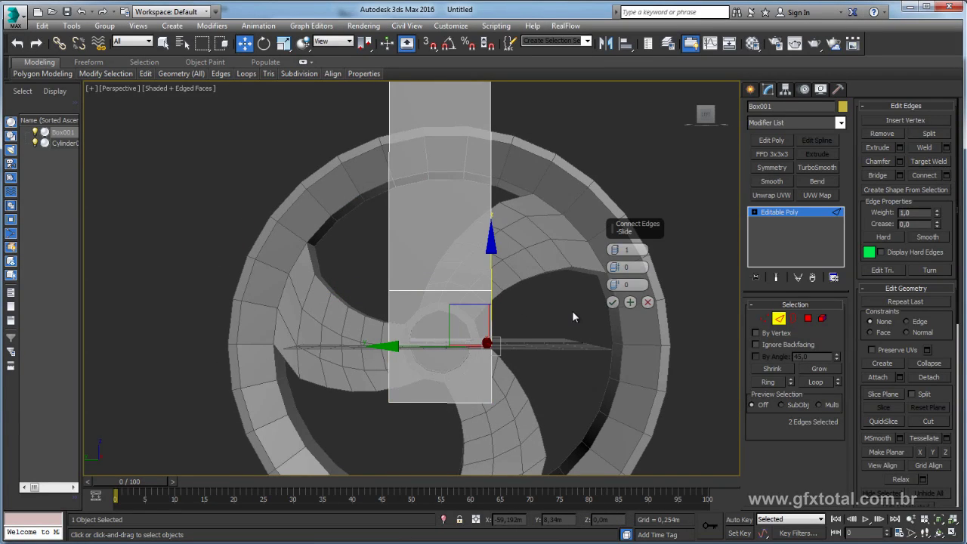
pyautogui.click(614, 305)
# In Left view, ring-select the crosswise edges and connect one vertical loop down the middle
pyautogui.press('l')
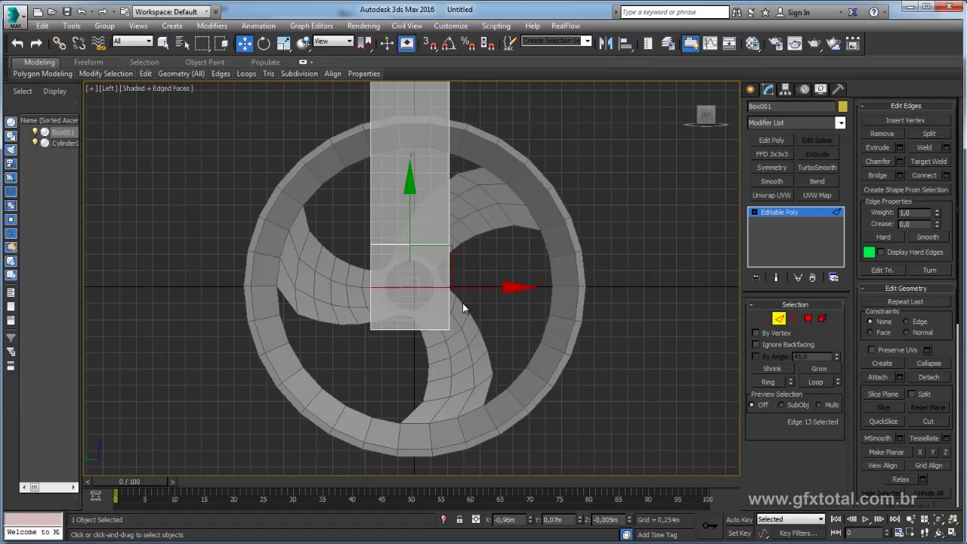
pyautogui.scroll(3, 462, 303)
pyautogui.scroll(2, 403, 212)
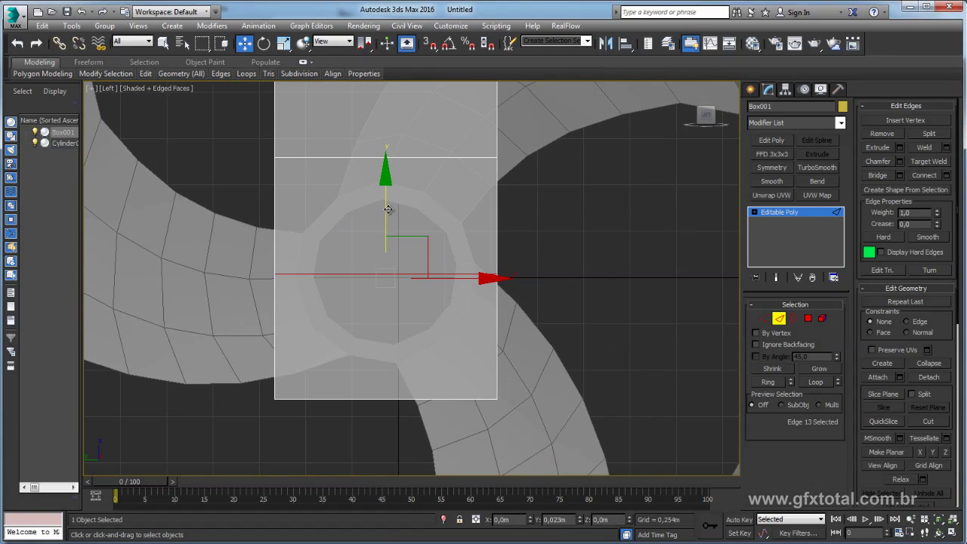
pyautogui.scroll(-3, 385, 265)
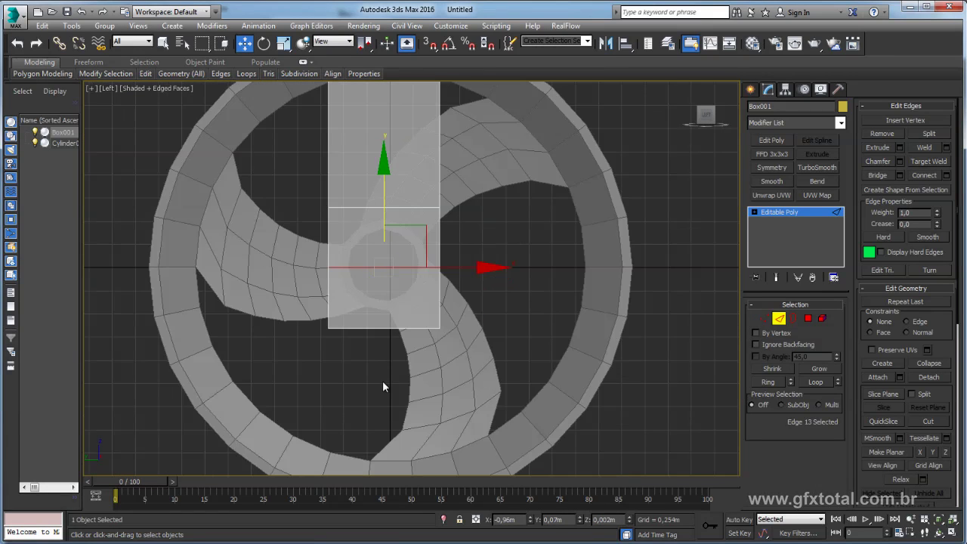
pyautogui.moveTo(388, 386); pyautogui.dragTo(400, 172)
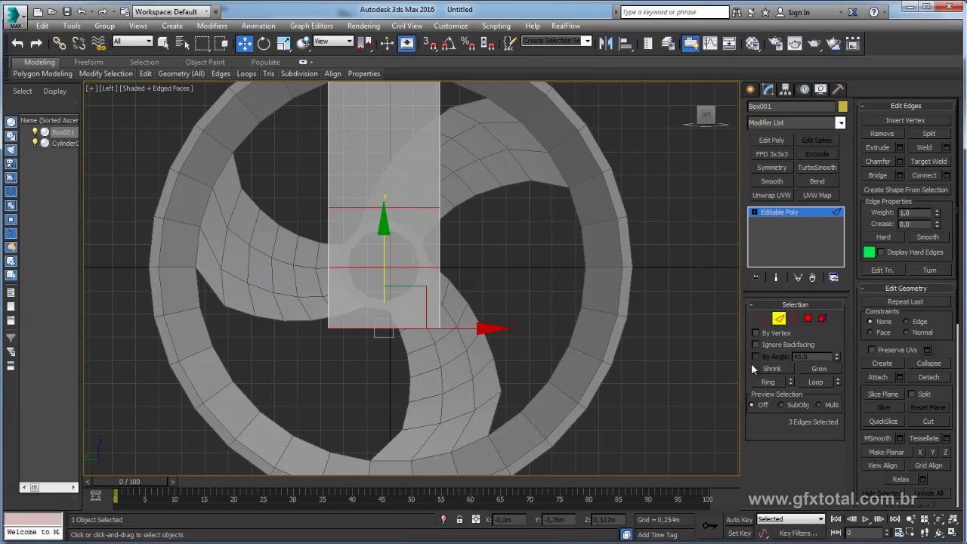
pyautogui.click(767, 382)
pyautogui.click(946, 175)
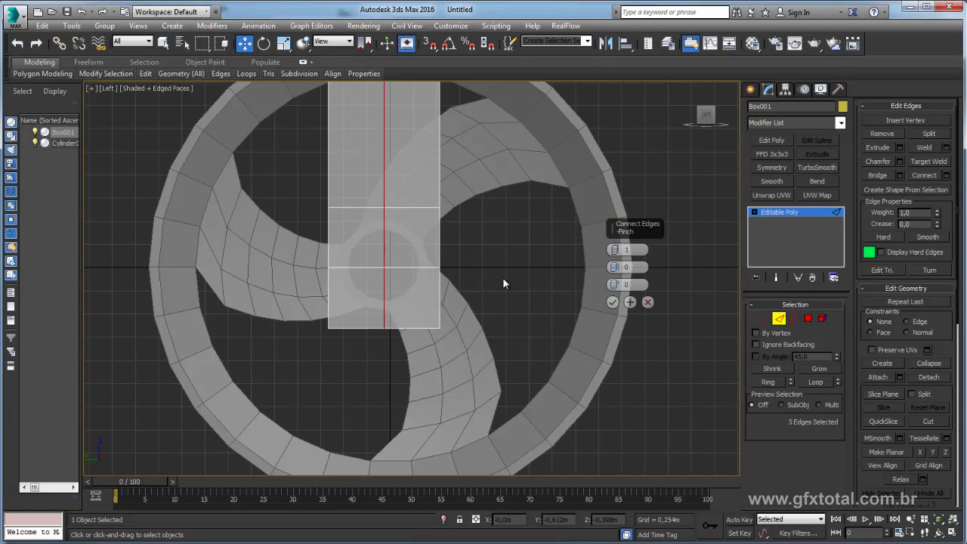
pyautogui.click(612, 303)
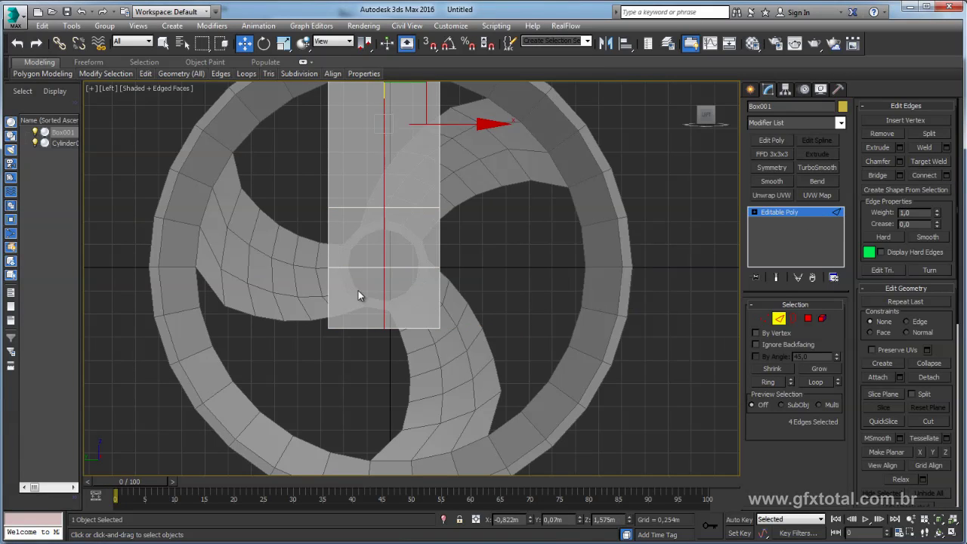
# Chamfer the vertical middle loop with 2 segments and about 0.45 m amount
pyautogui.click(898, 161)
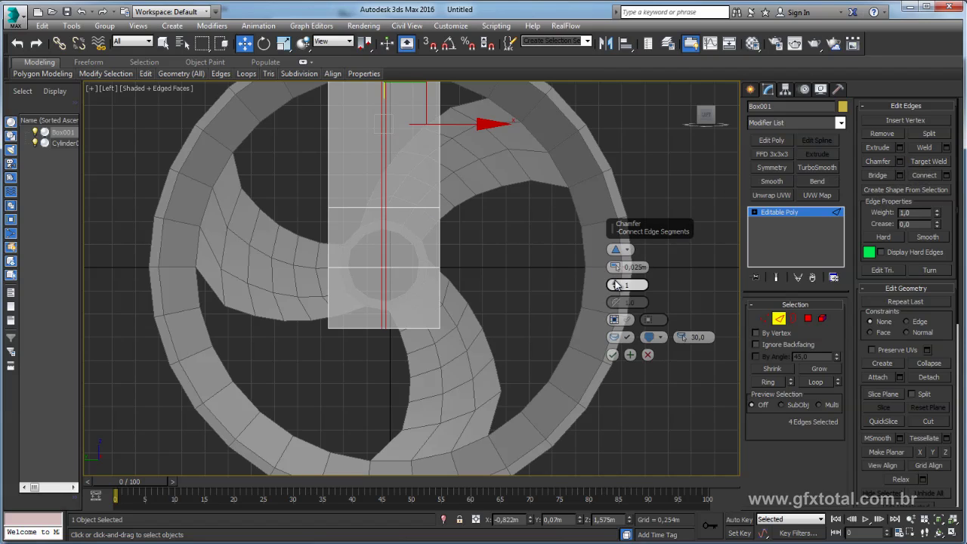
pyautogui.moveTo(614, 284); pyautogui.dragTo(615, 277)
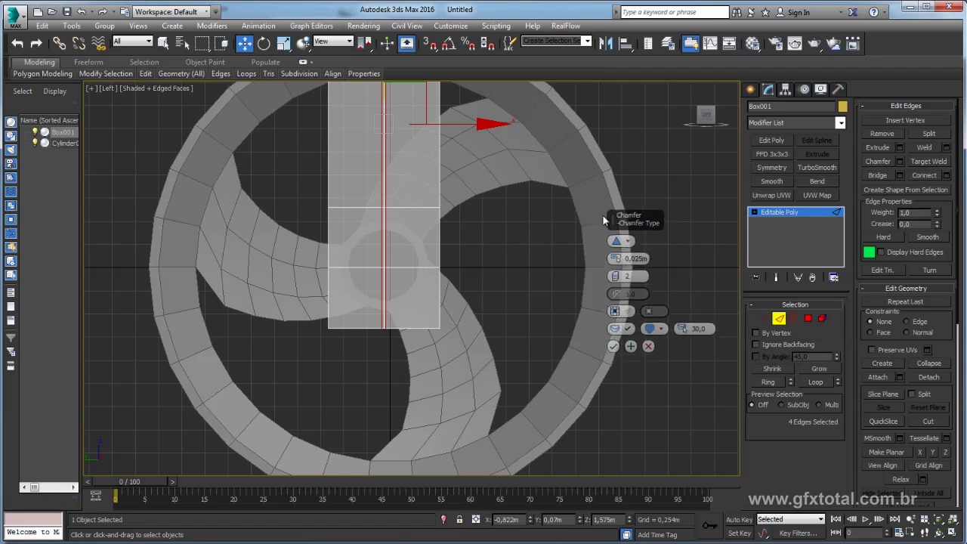
pyautogui.moveTo(608, 223); pyautogui.dragTo(473, 199)
pyautogui.moveTo(477, 240)
pyautogui.mouseDown()
pyautogui.moveTo(479, 183)
pyautogui.moveTo(485, 200)
pyautogui.mouseUp()
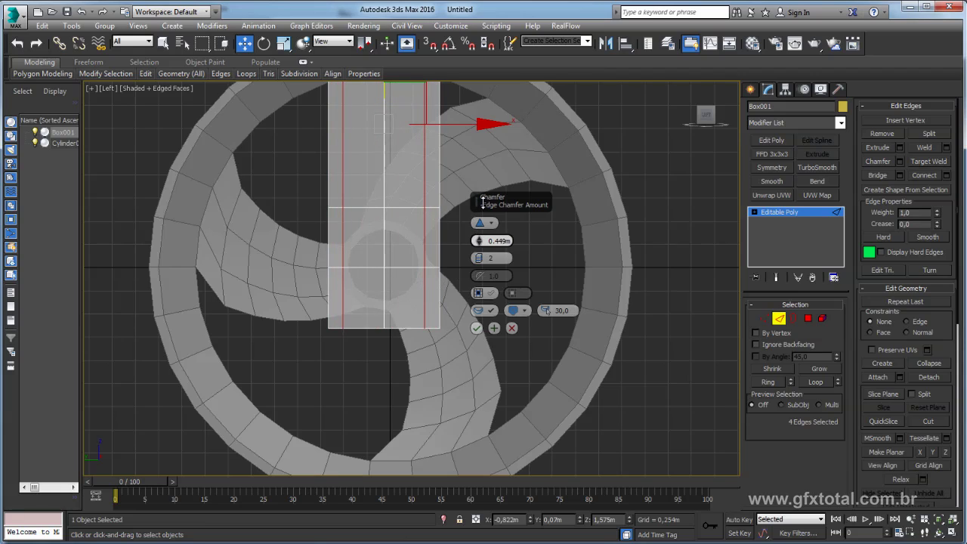
pyautogui.click(476, 328)
# Chamfer the crosswise loop through the hub centre with the same settings
pyautogui.doubleClick(401, 268)
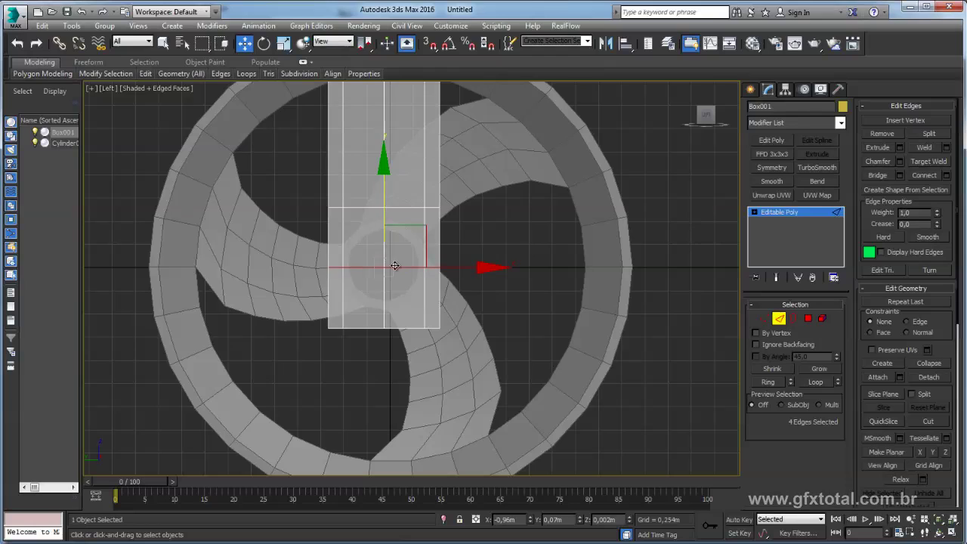
pyautogui.click(899, 162)
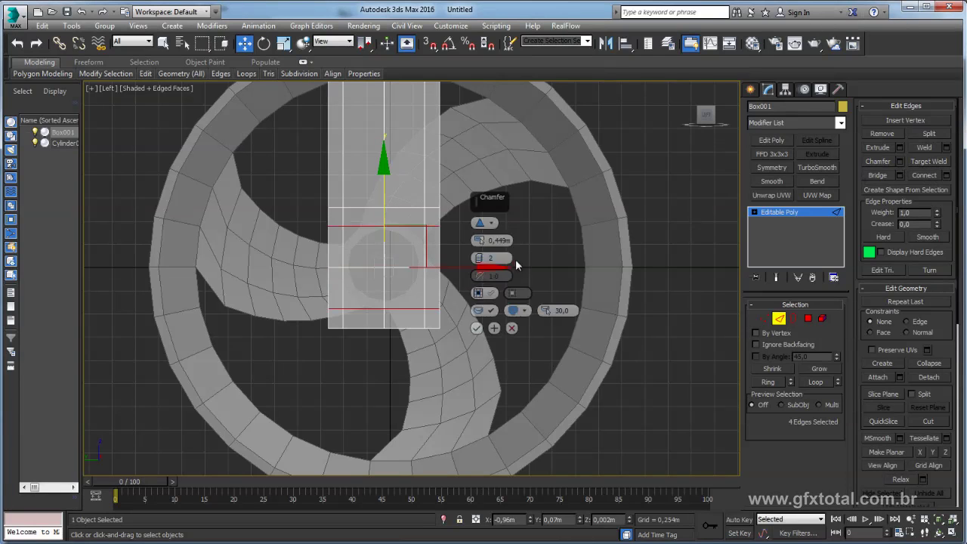
pyautogui.click(477, 328)
pyautogui.click(764, 320)
# Connect the upper-left, centre and lower-right vertices with a diagonal edge
pyautogui.scroll(3, 352, 254)
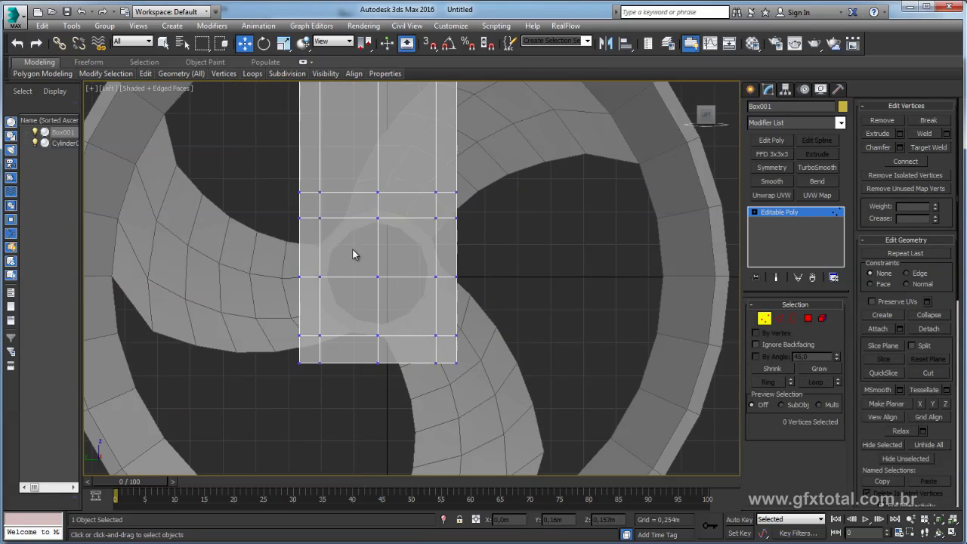
pyautogui.click(320, 218)
pyautogui.keyDown('ctrl'); pyautogui.click(377, 277); pyautogui.keyUp('ctrl')
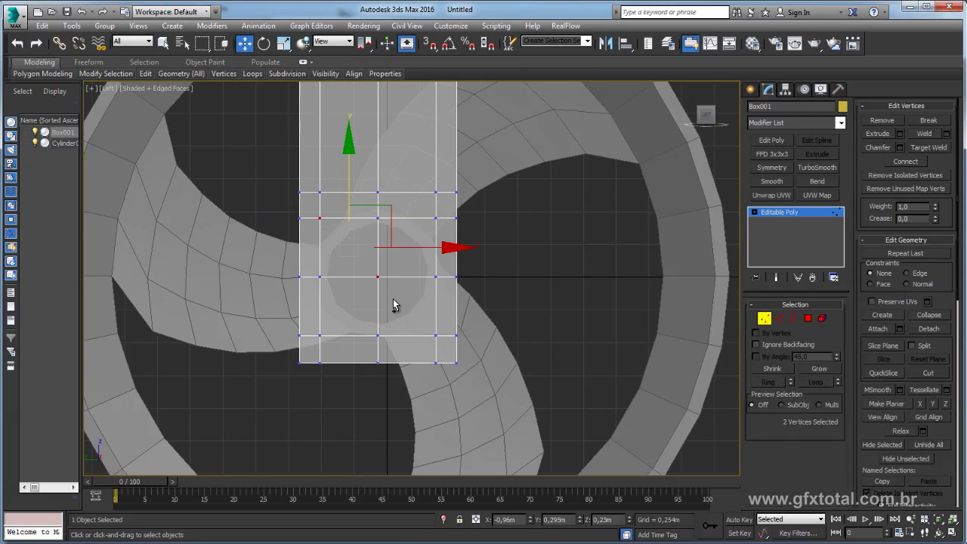
pyautogui.keyDown('ctrl'); pyautogui.click(434, 335); pyautogui.keyUp('ctrl')
pyautogui.click(905, 161)
# Connect the upper-right, centre and lower-left vertices with the opposite diagonal
pyautogui.click(435, 219)
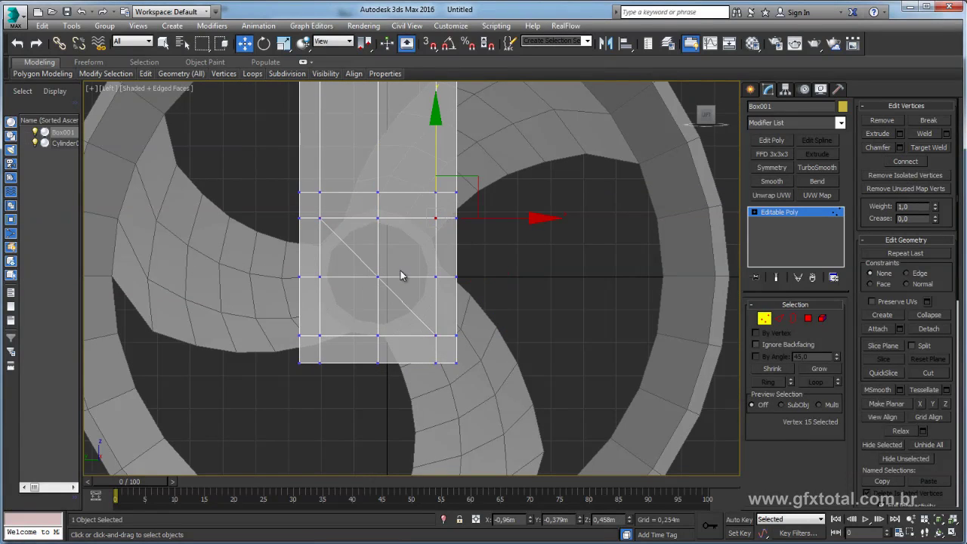
pyautogui.keyDown('ctrl'); pyautogui.click(378, 276); pyautogui.keyUp('ctrl')
pyautogui.keyDown('ctrl'); pyautogui.click(320, 334); pyautogui.keyUp('ctrl')
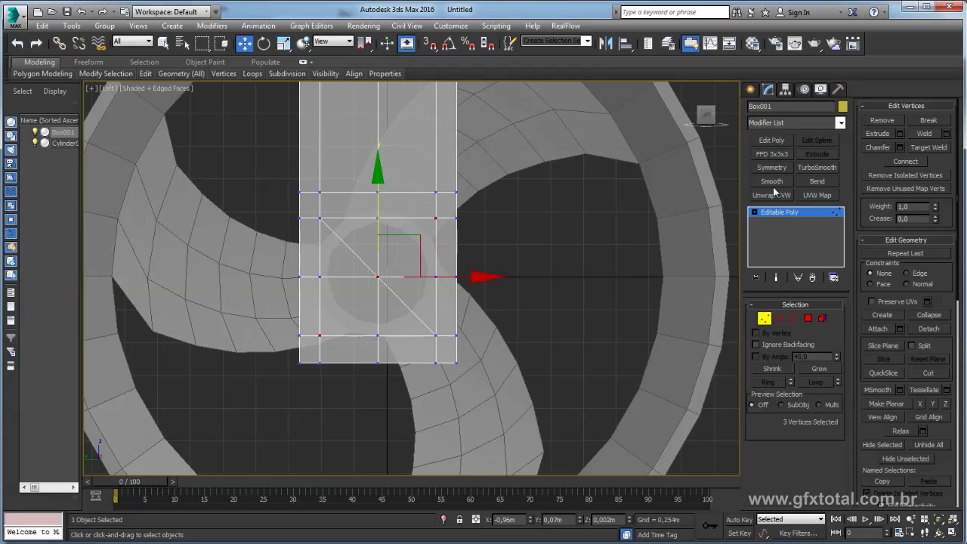
pyautogui.click(904, 162)
pyautogui.scroll(1, 357, 266)
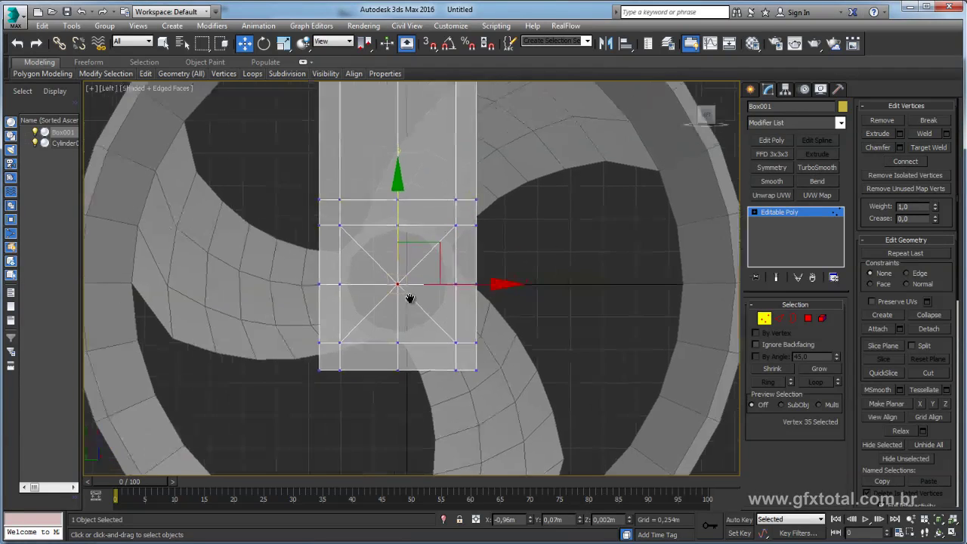
pyautogui.scroll(3, 380, 292)
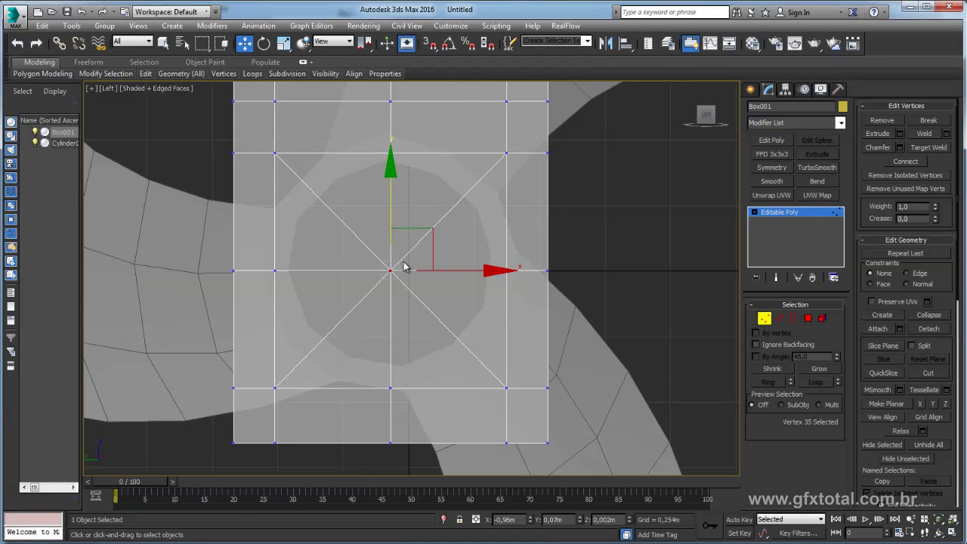
# Set the centre vertex extrusion to 0 height and 0.429m width
pyautogui.click(899, 134)
pyautogui.press('p')
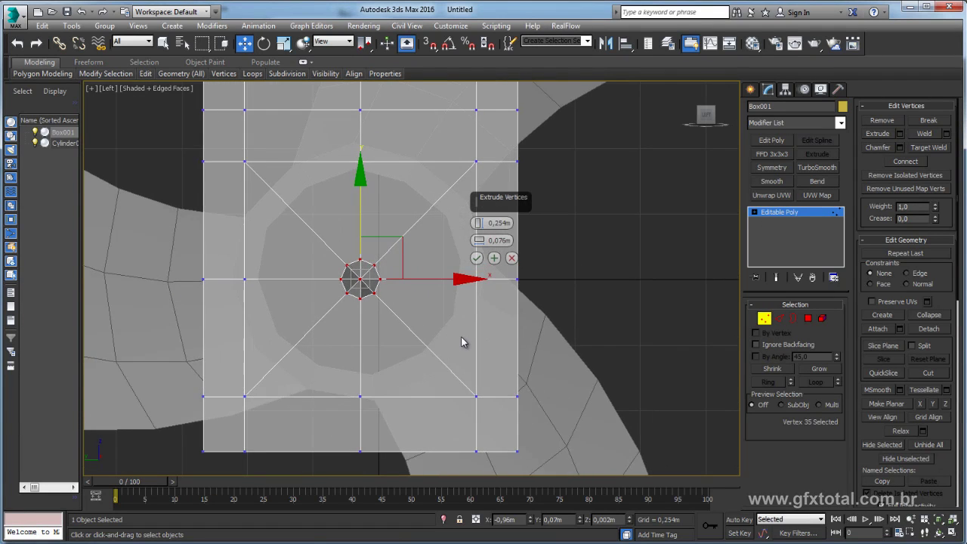
pyautogui.keyDown('alt'); pyautogui.moveTo(459, 339); pyautogui.dragTo(498, 358, button='middle'); pyautogui.keyUp('alt')
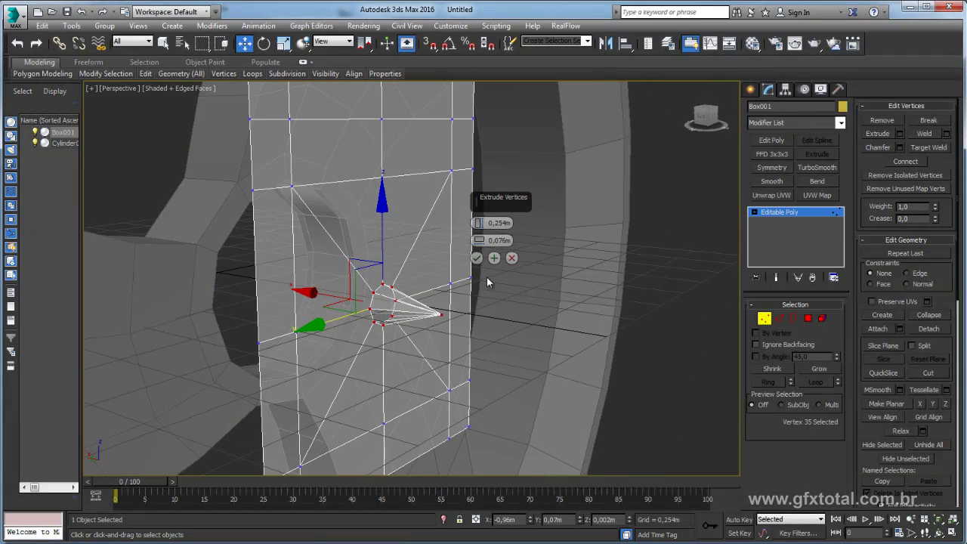
pyautogui.moveTo(487, 276)
pyautogui.keyDown('alt'); pyautogui.mouseDown(button='middle')
pyautogui.moveTo(489, 334)
pyautogui.moveTo(406, 310)
pyautogui.moveTo(486, 302)
pyautogui.mouseUp(button='middle'); pyautogui.keyUp('alt')
pyautogui.moveTo(481, 224); pyautogui.dragTo(483, 225)
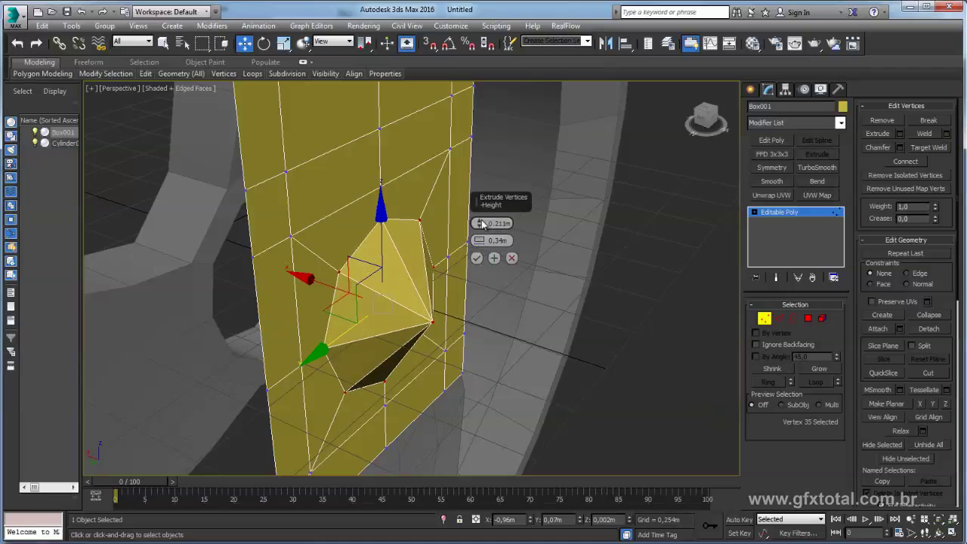
pyautogui.rightClick(481, 224)
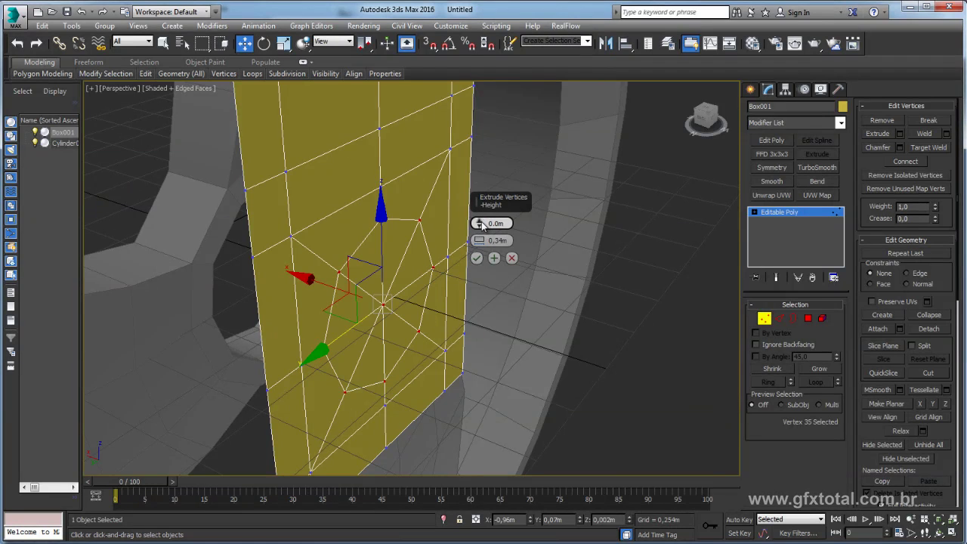
pyautogui.moveTo(481, 225)
pyautogui.keyDown('alt'); pyautogui.mouseDown(button='middle')
pyautogui.moveTo(466, 306)
pyautogui.moveTo(451, 250)
pyautogui.mouseUp(button='middle'); pyautogui.keyUp('alt')
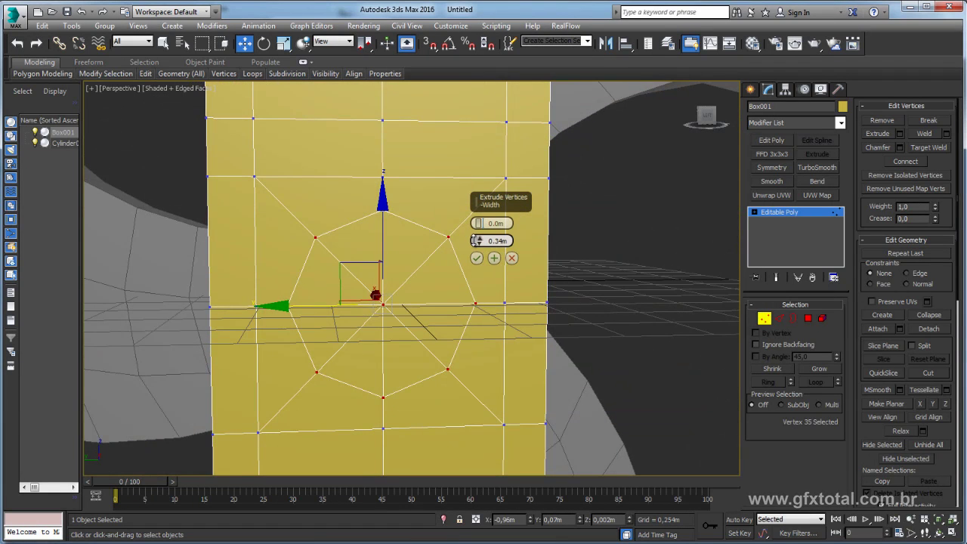
pyautogui.moveTo(480, 241); pyautogui.dragTo(480, 226)
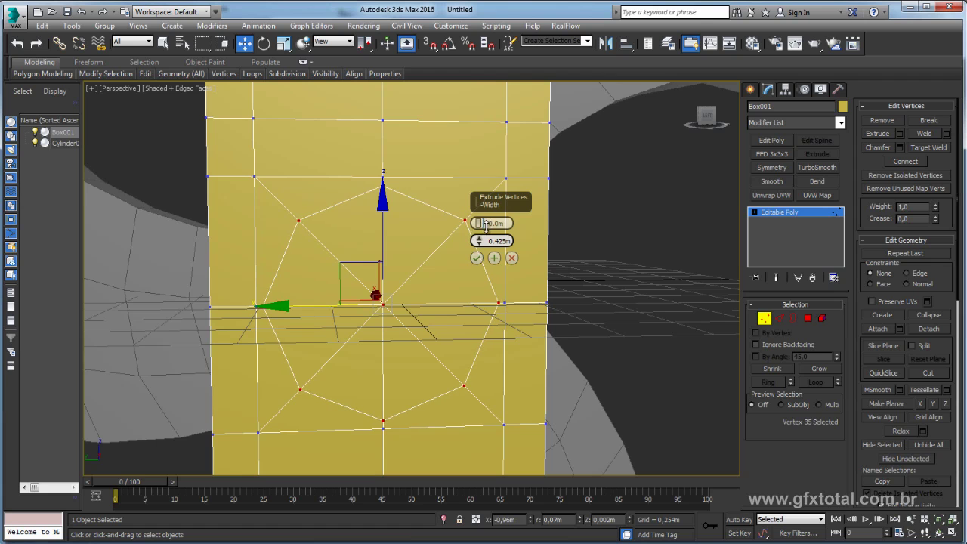
# Confirm the flat extrusion and delete the centre vertex to open an octagonal hole
pyautogui.moveTo(439, 300)
pyautogui.mouseDown(button='middle')
pyautogui.moveTo(414, 314)
pyautogui.moveTo(466, 320)
pyautogui.mouseUp(button='middle')
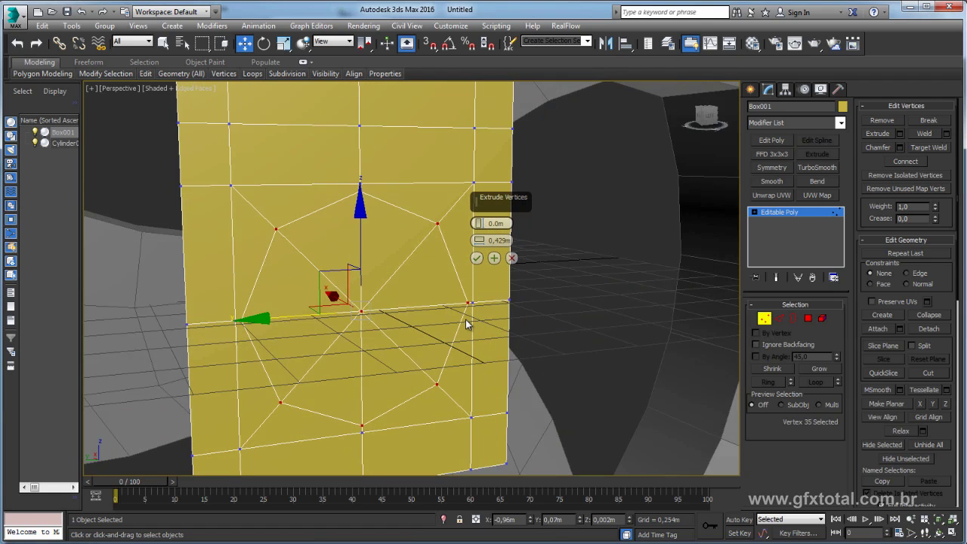
pyautogui.press('l')
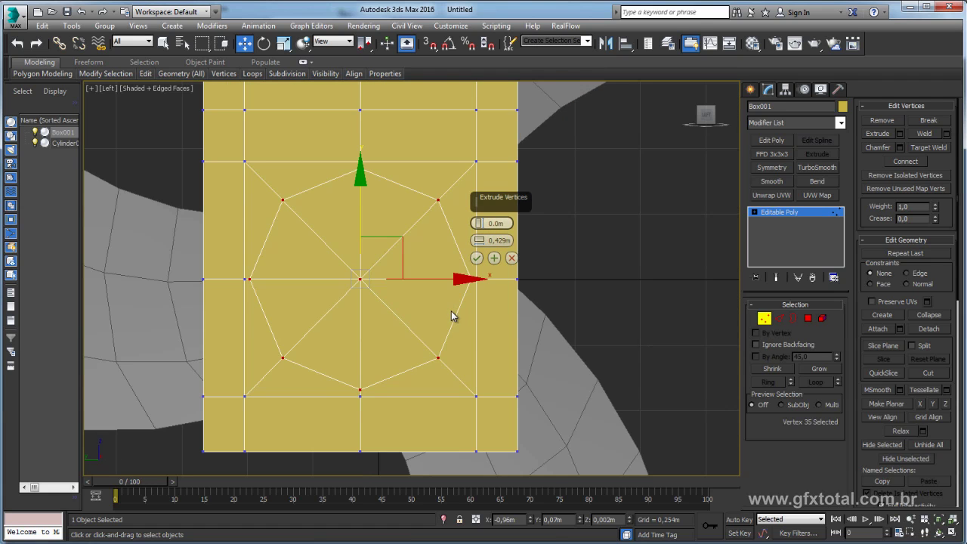
pyautogui.hotkey('alt', 'x')
pyautogui.scroll(-2, 511, 280)
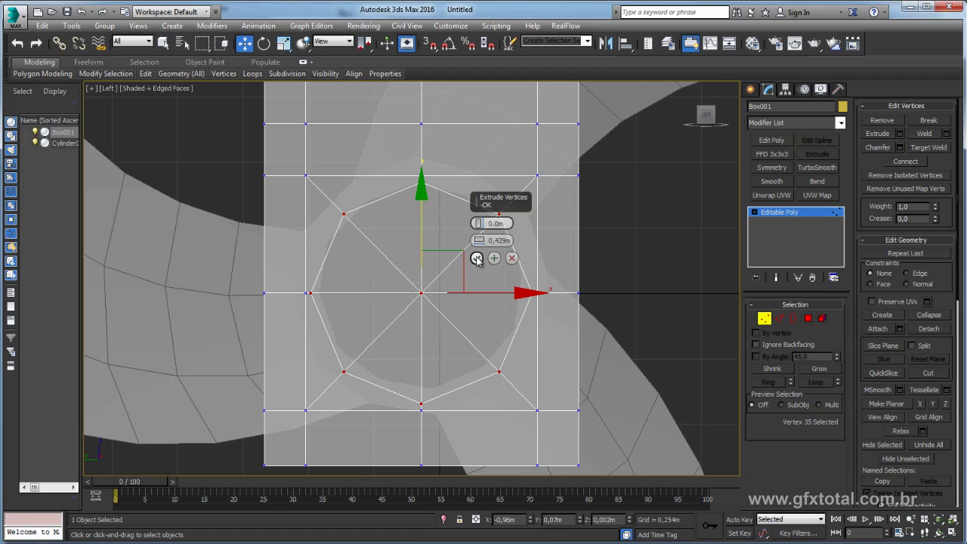
pyautogui.click(478, 258)
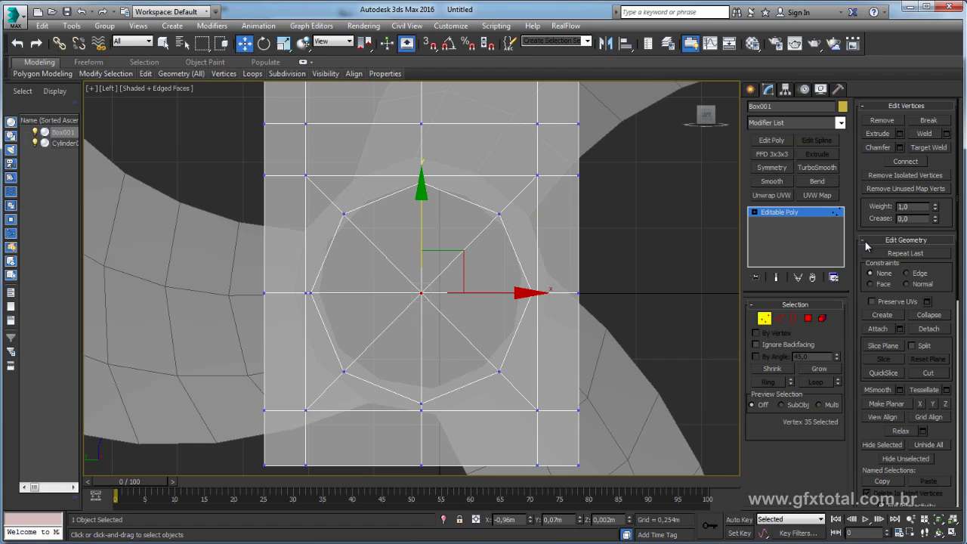
pyautogui.press('Delete')
# Inset a new ring of edges inside the octagonal hole's border by scaling it inward
pyautogui.click(792, 318)
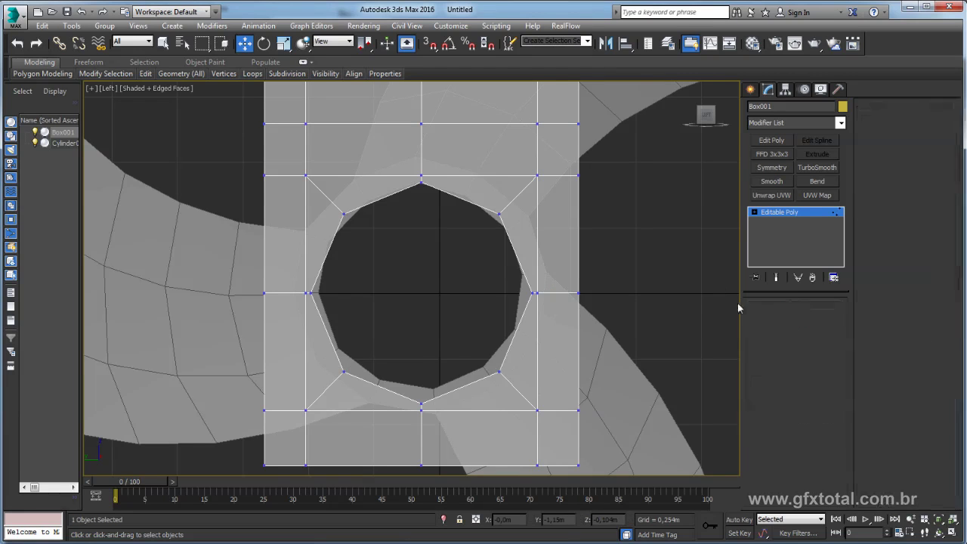
pyautogui.click(491, 212)
pyautogui.press('r')
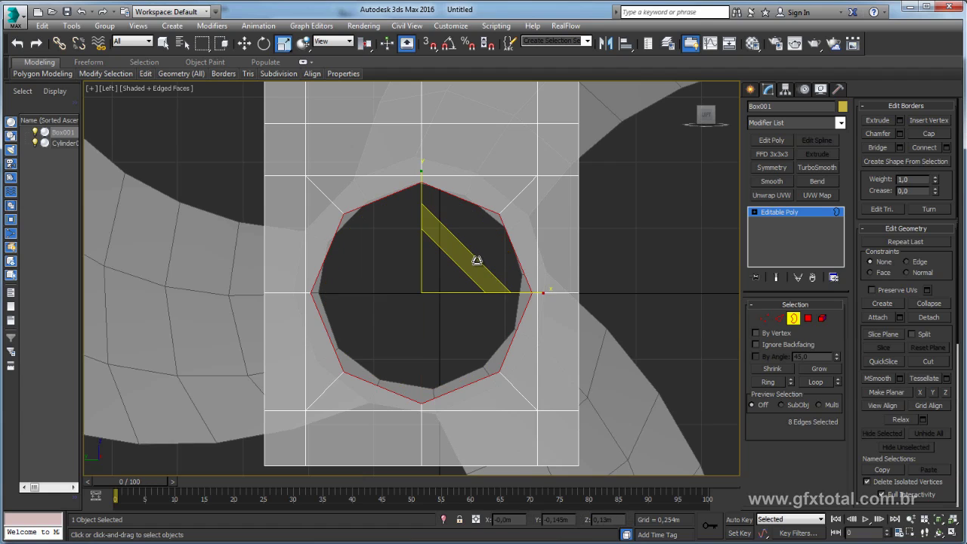
pyautogui.keyDown('shift'); pyautogui.moveTo(475, 260); pyautogui.dragTo(468, 266); pyautogui.keyUp('shift')
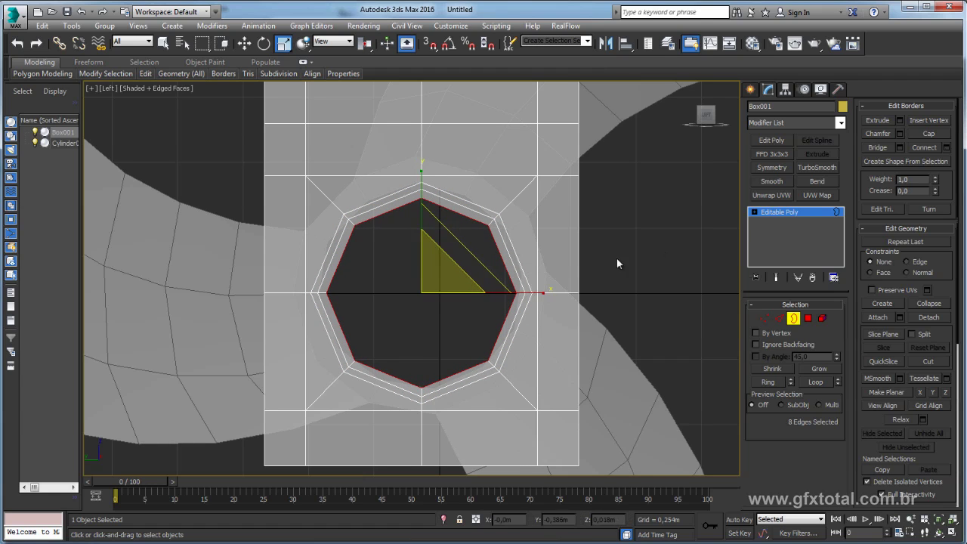
# Raise the whole box slightly so it sits at Z 1.698m around the wheel hub
pyautogui.click(793, 214)
pyautogui.scroll(-1, 533, 274)
pyautogui.scroll(-2, 463, 261)
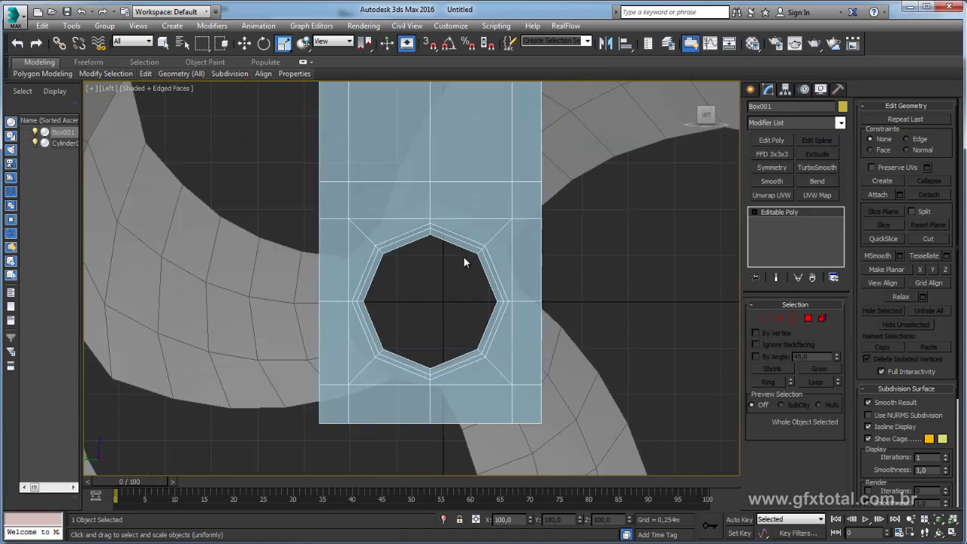
pyautogui.press('w')
pyautogui.scroll(-1, 414, 263)
pyautogui.scroll(-2, 415, 264)
pyautogui.scroll(3, 409, 250)
pyautogui.moveTo(409, 234); pyautogui.dragTo(409, 283, button='middle')
pyautogui.moveTo(400, 91); pyautogui.dragTo(400, 86)
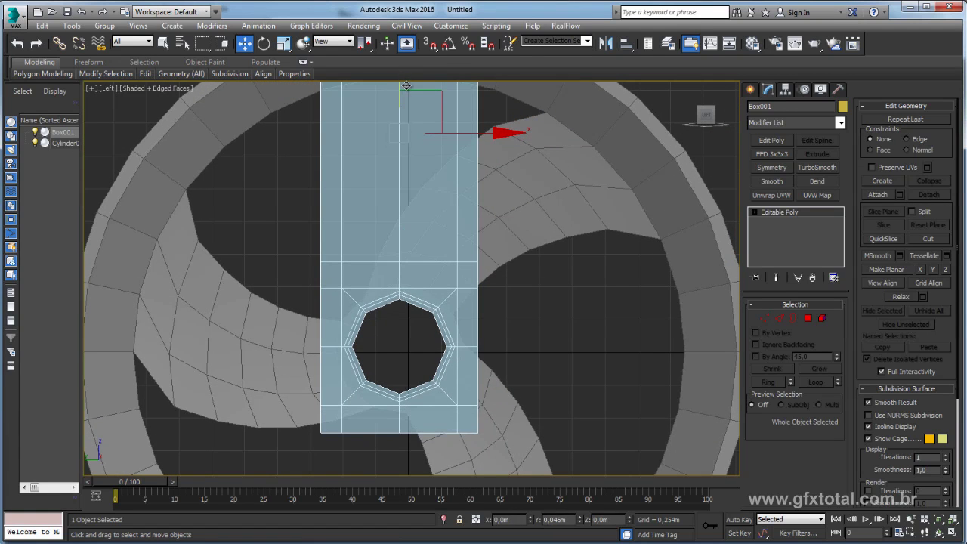
# Orbit in perspective to inspect the raised box against the wheel from the side
pyautogui.press('p')
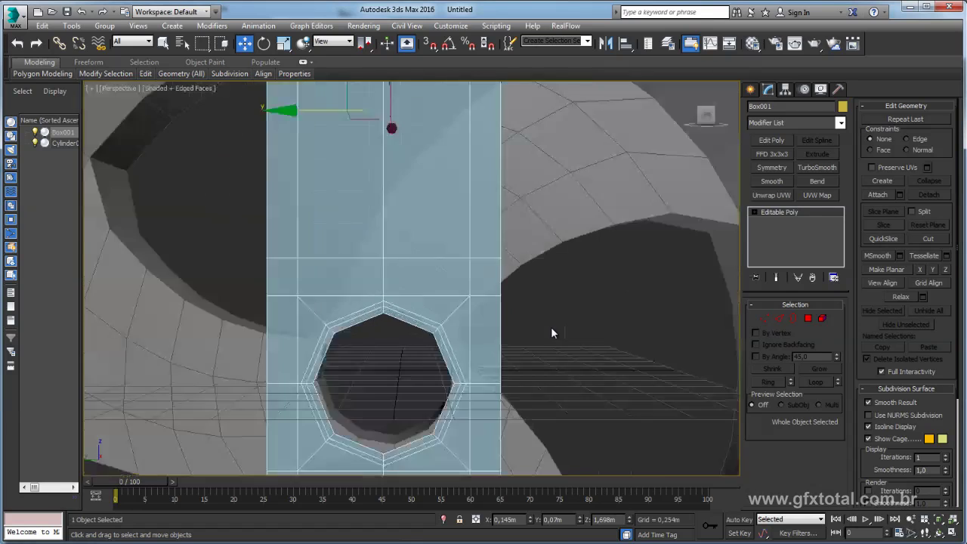
pyautogui.scroll(-5, 552, 326)
pyautogui.keyDown('alt'); pyautogui.moveTo(552, 326); pyautogui.dragTo(556, 344, button='middle'); pyautogui.keyUp('alt')
pyautogui.moveTo(541, 255)
pyautogui.keyDown('alt'); pyautogui.mouseDown(button='middle')
pyautogui.moveTo(514, 174)
pyautogui.moveTo(531, 231)
pyautogui.moveTo(533, 189)
pyautogui.moveTo(522, 188)
pyautogui.mouseUp(button='middle'); pyautogui.keyUp('alt')
pyautogui.scroll(2, 513, 237)
pyautogui.scroll(3, 532, 194)
pyautogui.scroll(-4, 522, 188)
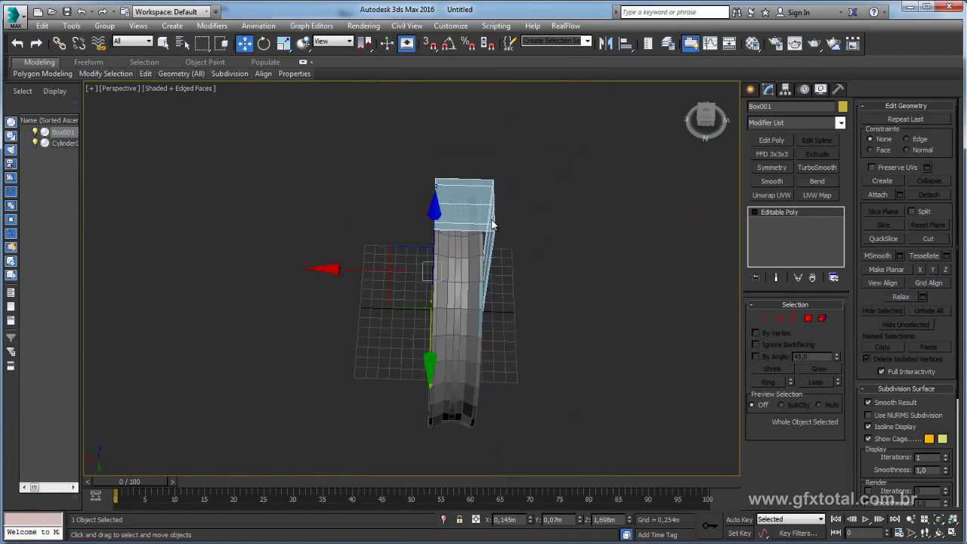
pyautogui.keyDown('alt'); pyautogui.moveTo(494, 222); pyautogui.dragTo(468, 245, button='middle'); pyautogui.keyUp('alt')
pyautogui.keyDown('alt'); pyautogui.moveTo(535, 255); pyautogui.dragTo(605, 238, button='middle'); pyautogui.keyUp('alt')
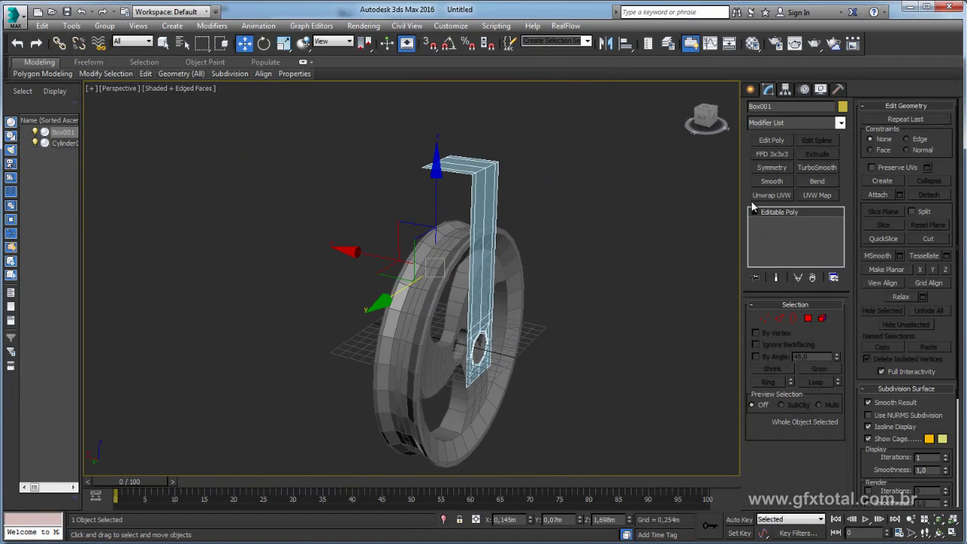
# Add a Symmetry modifier to the box mirroring across the Z axis
pyautogui.click(770, 167)
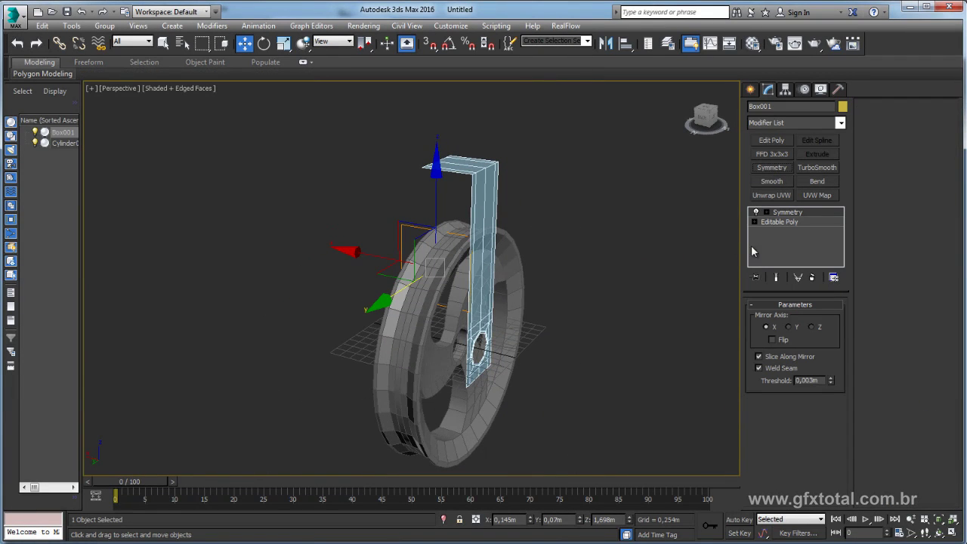
pyautogui.click(790, 327)
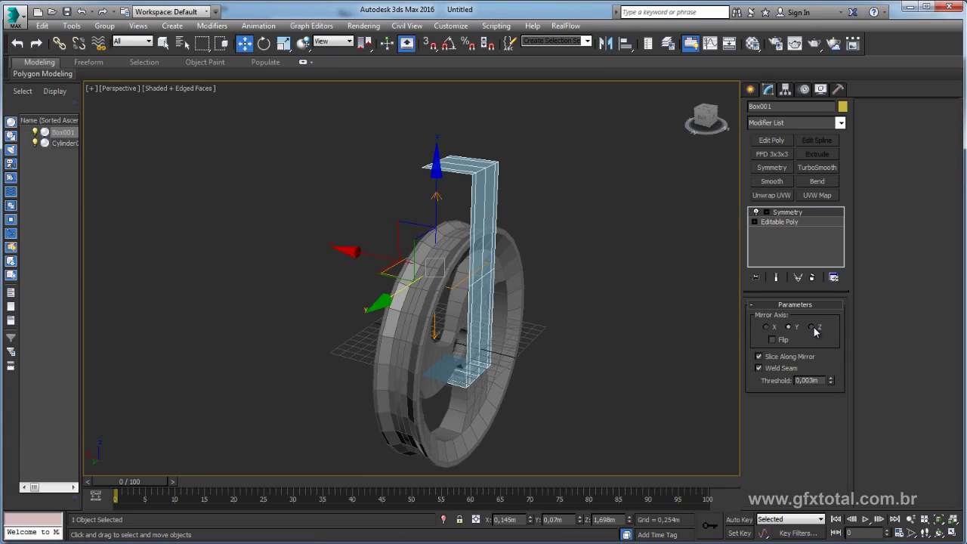
pyautogui.click(811, 327)
pyautogui.keyDown('alt'); pyautogui.moveTo(544, 280); pyautogui.dragTo(731, 313, button='middle'); pyautogui.keyUp('alt')
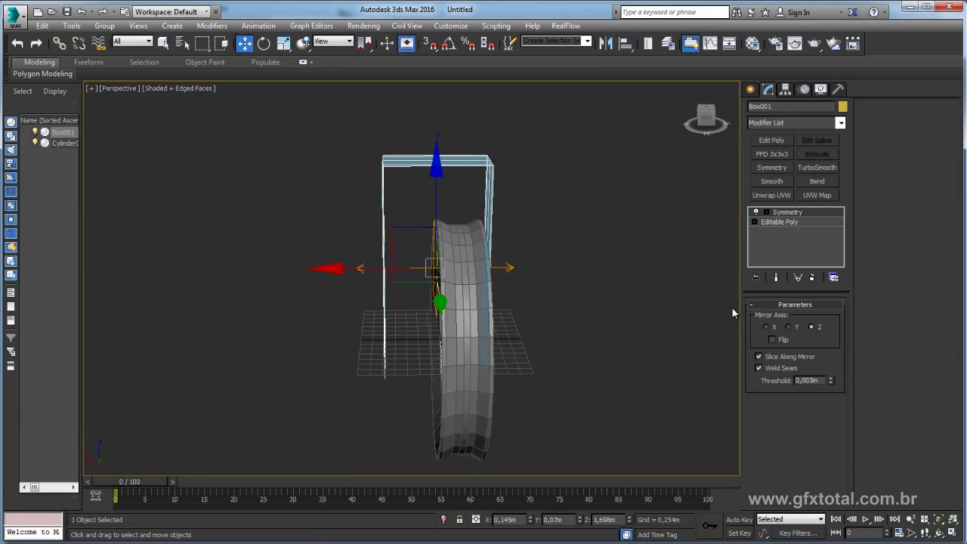
# Move the Symmetry mirror plane along X so the two arms straddle the wheel
pyautogui.click(767, 213)
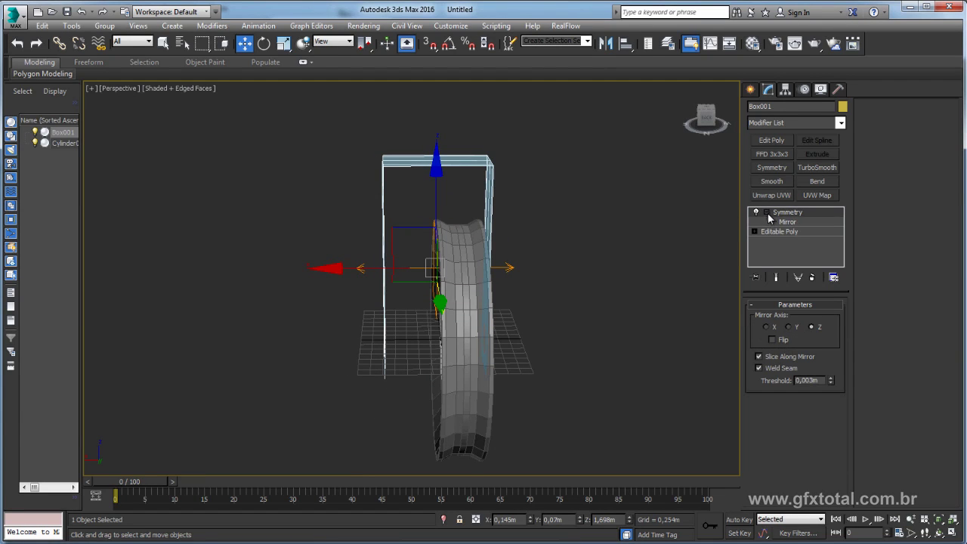
pyautogui.click(787, 222)
pyautogui.moveTo(344, 268); pyautogui.dragTo(371, 267)
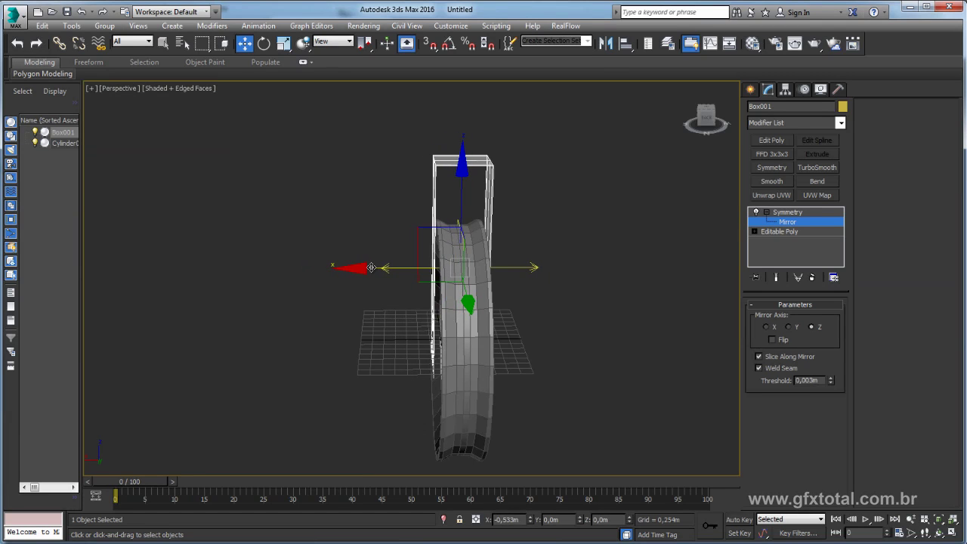
pyautogui.moveTo(371, 267); pyautogui.dragTo(494, 271)
pyautogui.scroll(1, 468, 270)
pyautogui.scroll(3, 450, 270)
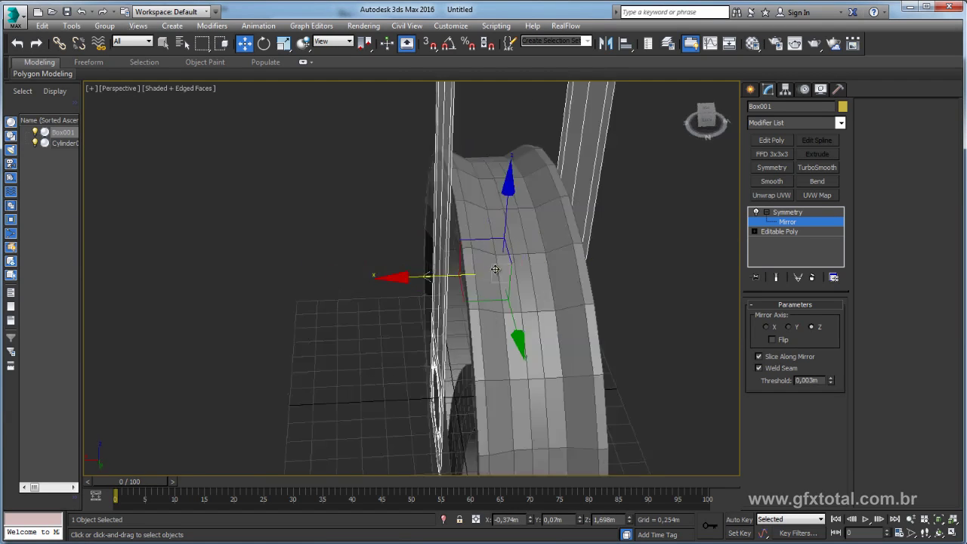
pyautogui.scroll(2, 444, 269)
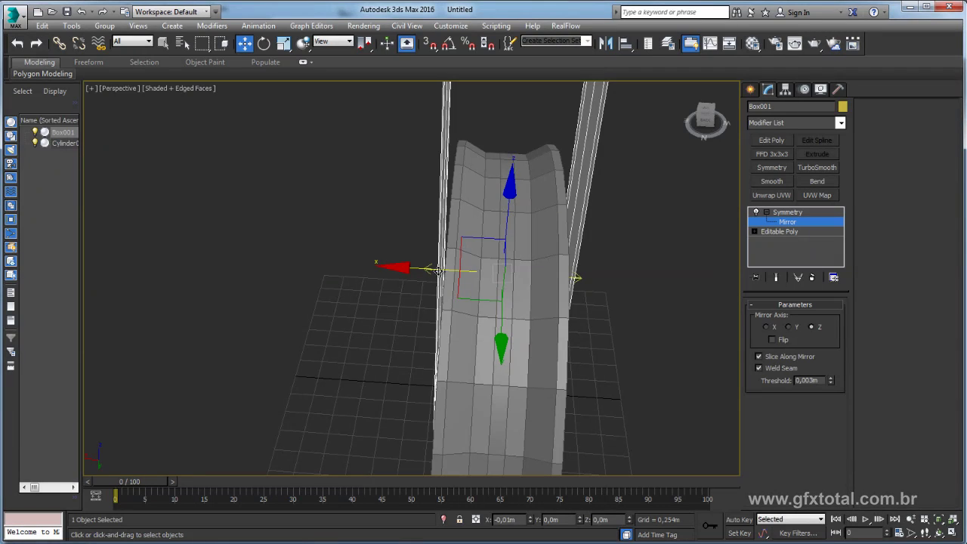
pyautogui.scroll(-2, 438, 271)
pyautogui.scroll(-3, 511, 257)
pyautogui.keyDown('alt'); pyautogui.moveTo(511, 258); pyautogui.dragTo(497, 219, button='middle'); pyautogui.keyUp('alt')
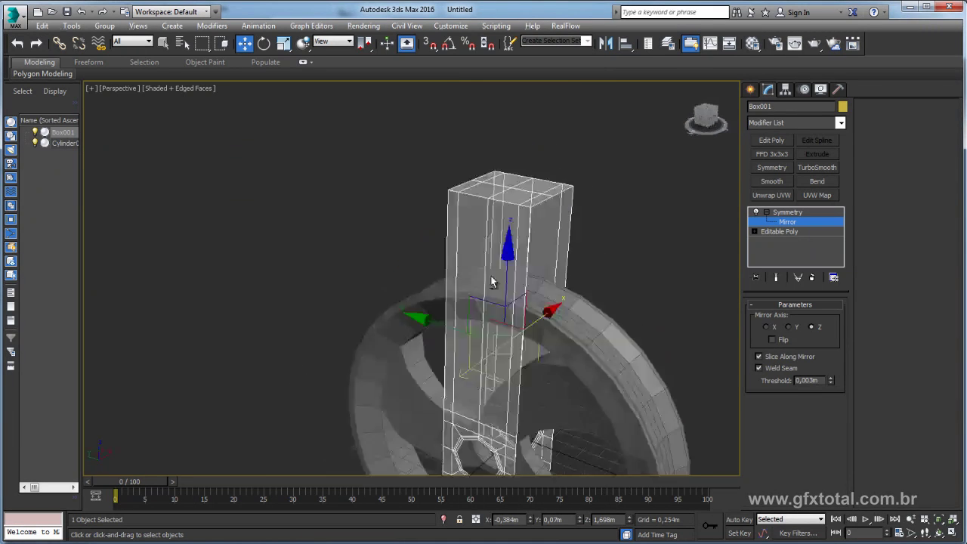
pyautogui.rightClick(498, 194)
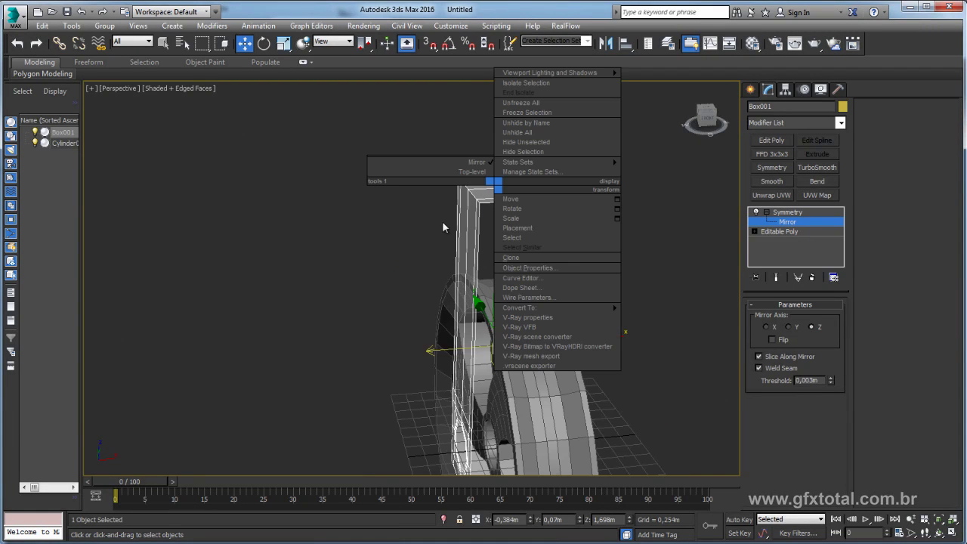
pyautogui.click(784, 212)
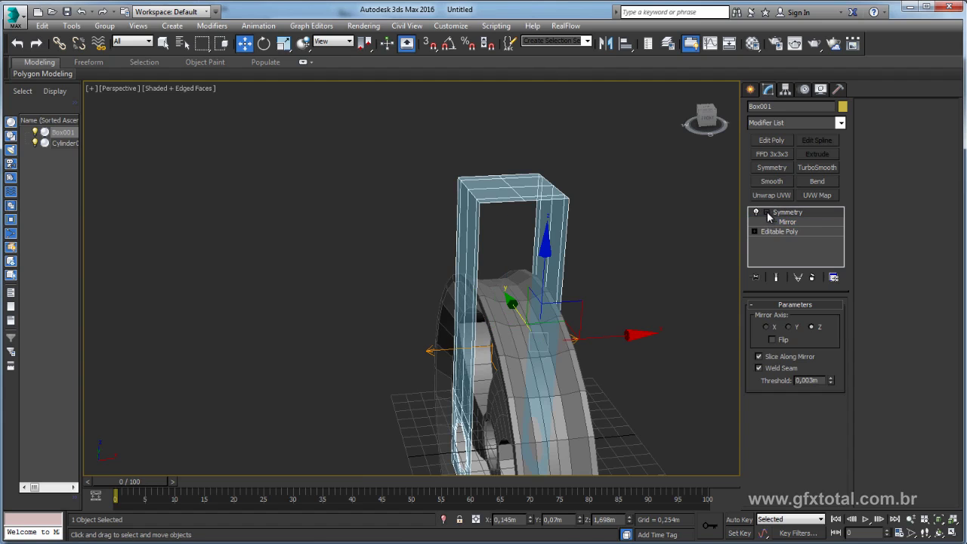
# Add an Edit Poly above Symmetry and chamfer the top edge loop with 2 segments
pyautogui.click(771, 140)
pyautogui.keyDown('alt'); pyautogui.moveTo(633, 206); pyautogui.dragTo(606, 233, button='middle'); pyautogui.keyUp('alt')
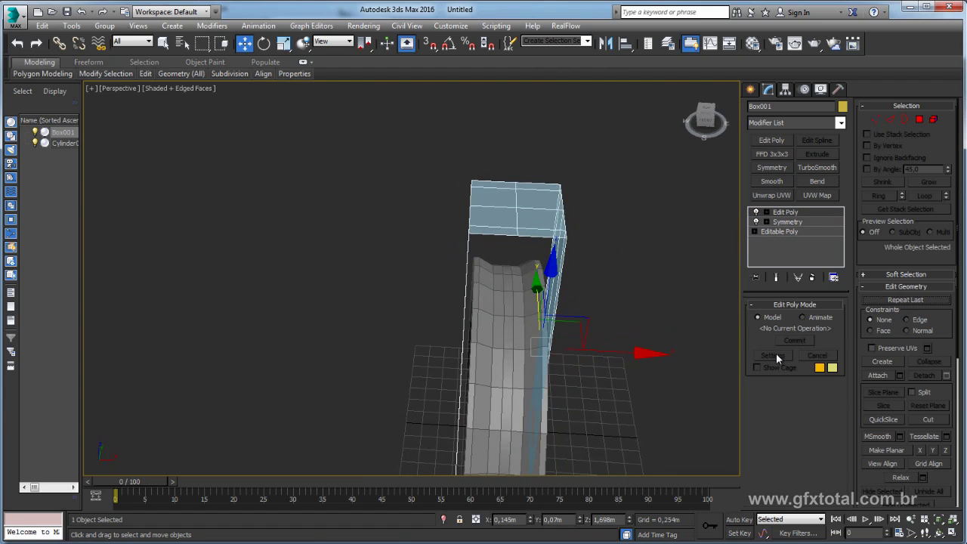
pyautogui.click(891, 121)
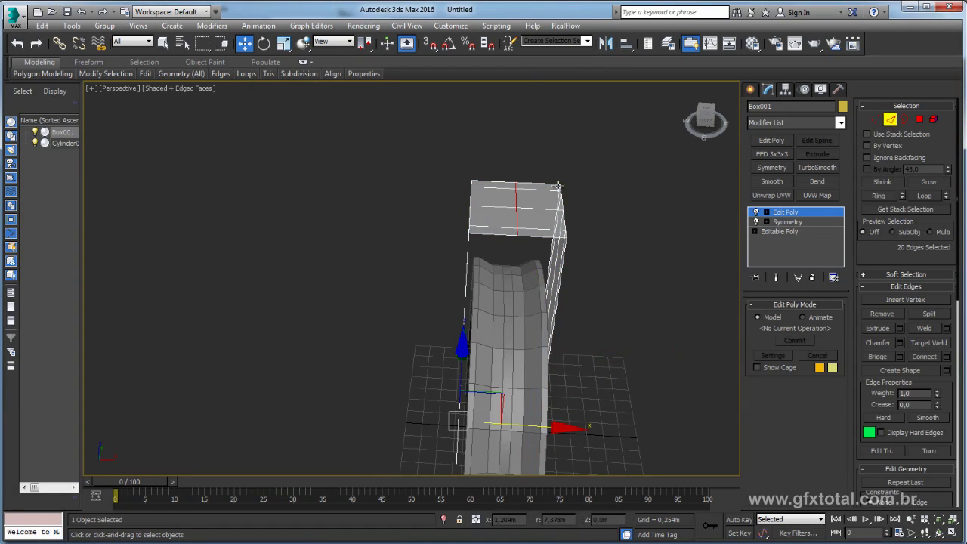
pyautogui.scroll(2, 520, 203)
pyautogui.click(515, 198)
pyautogui.keyDown('alt'); pyautogui.moveTo(557, 202); pyautogui.dragTo(506, 251, button='middle'); pyautogui.keyUp('alt')
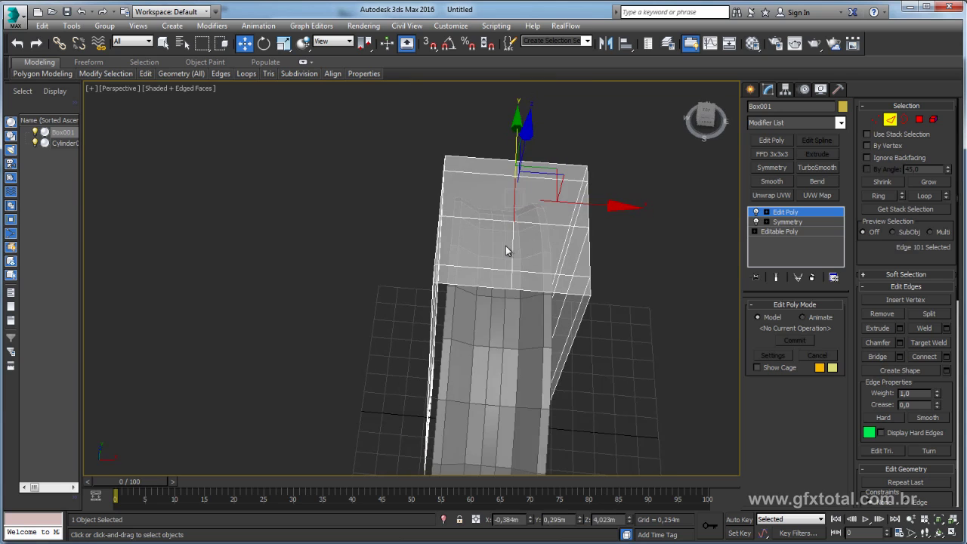
pyautogui.doubleClick(512, 247)
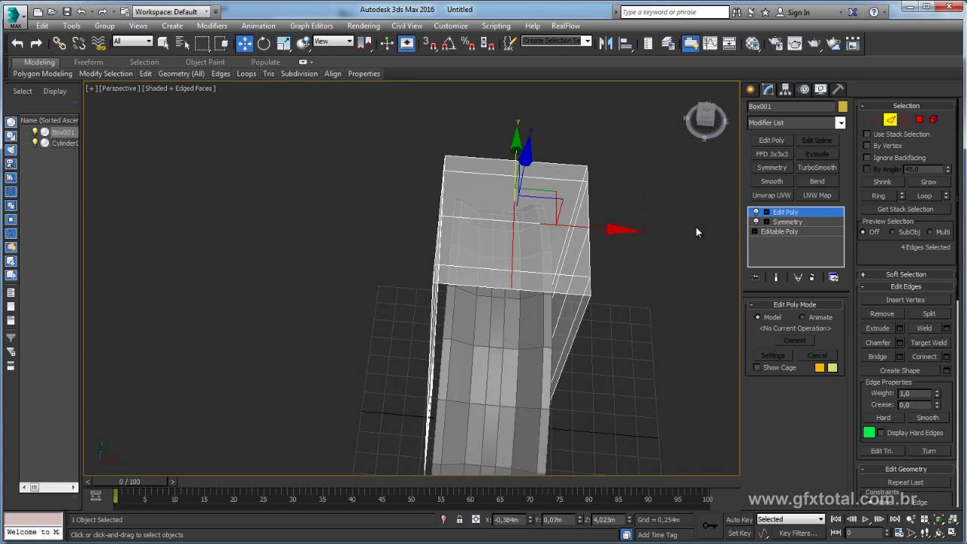
pyautogui.click(900, 342)
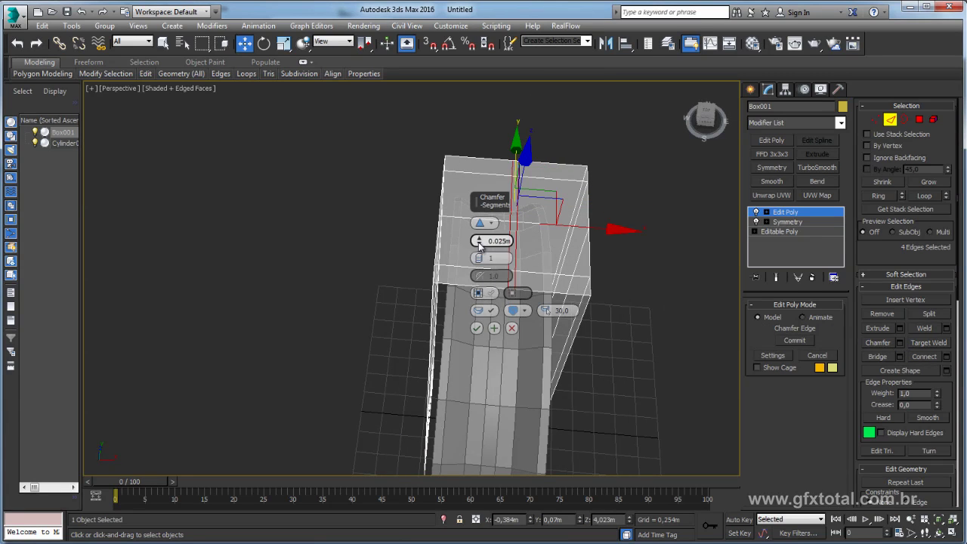
pyautogui.moveTo(479, 242); pyautogui.dragTo(480, 178)
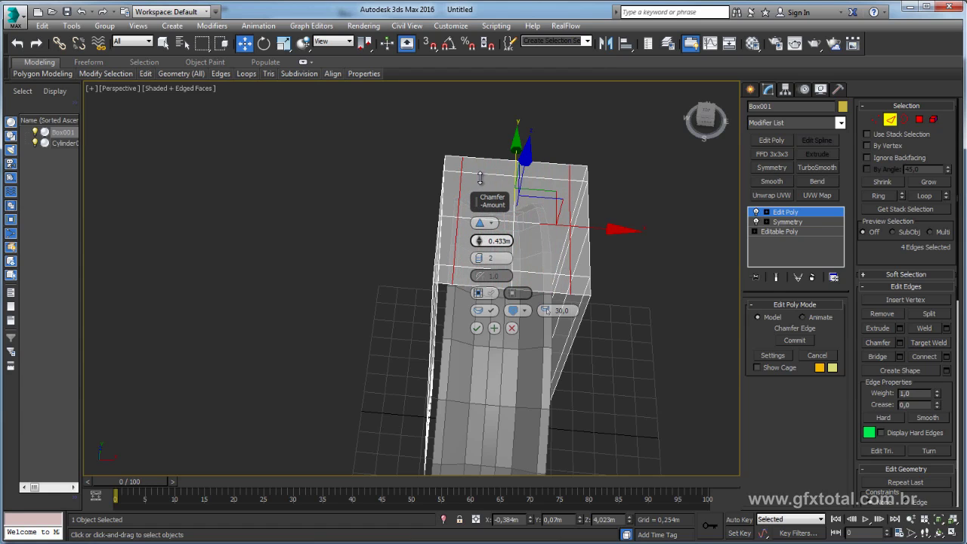
pyautogui.click(475, 328)
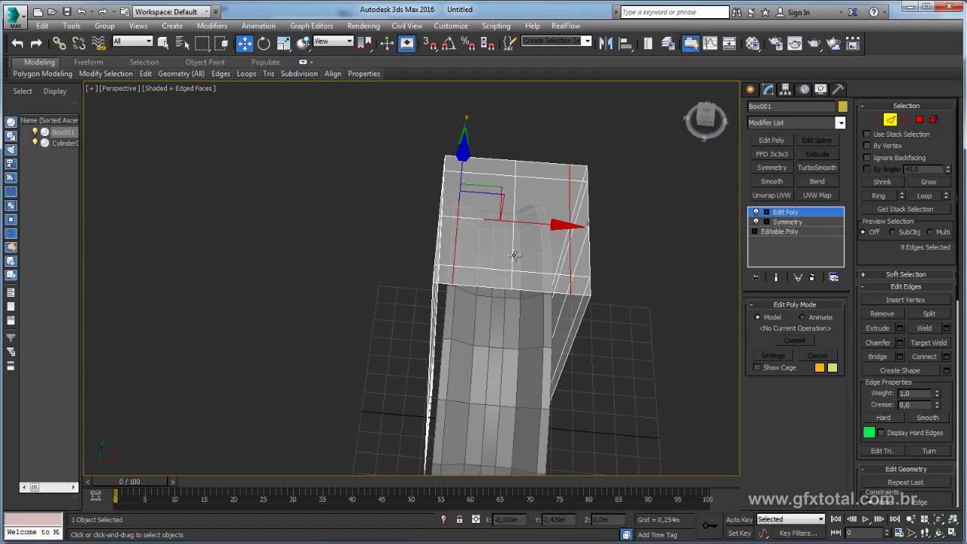
pyautogui.keyDown('alt'); pyautogui.moveTo(514, 256); pyautogui.dragTo(535, 261, button='middle'); pyautogui.keyUp('alt')
# Connect opposite end-face vertices with two diagonal edges crossing at the centre vertex
pyautogui.click(874, 119)
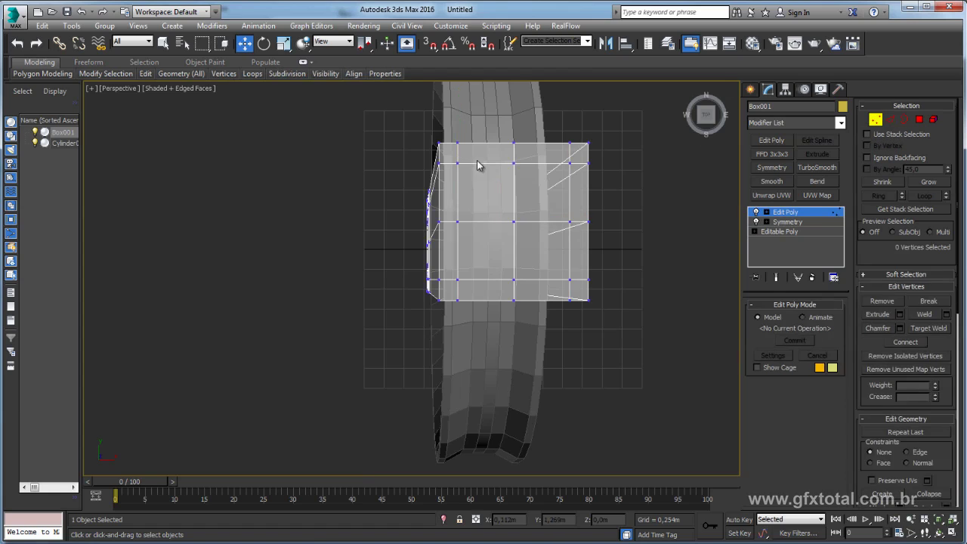
pyautogui.click(457, 162)
pyautogui.keyDown('ctrl'); pyautogui.click(513, 221); pyautogui.keyUp('ctrl')
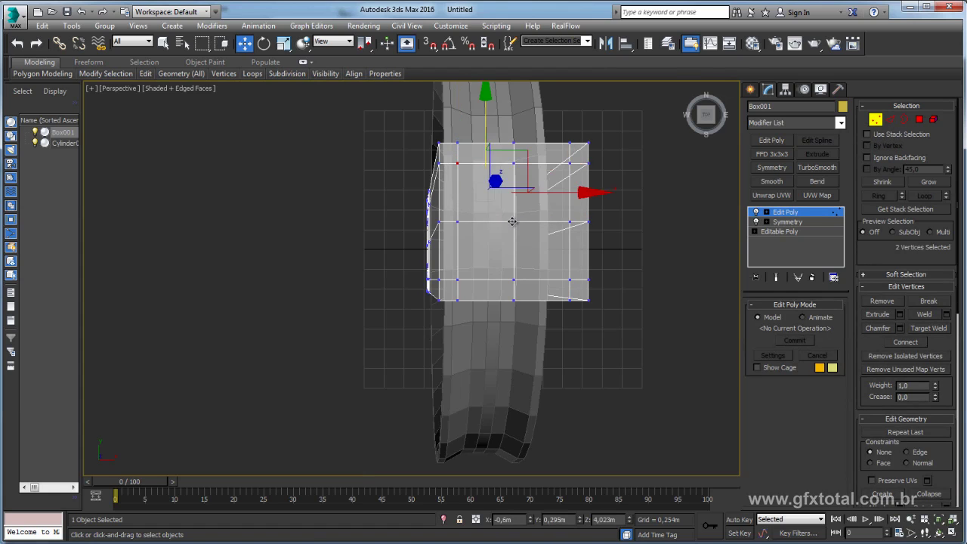
pyautogui.keyDown('ctrl'); pyautogui.click(569, 280); pyautogui.keyUp('ctrl')
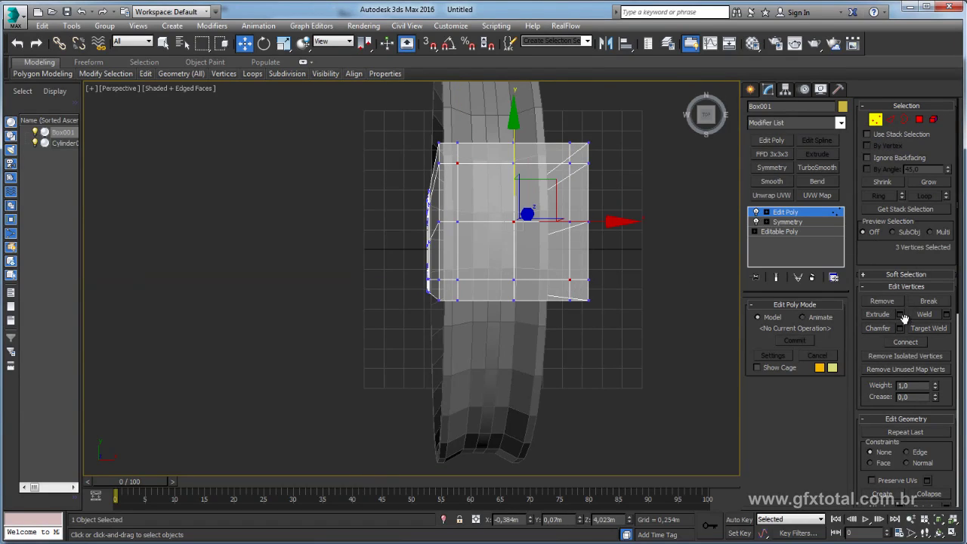
pyautogui.click(911, 344)
pyautogui.click(569, 162)
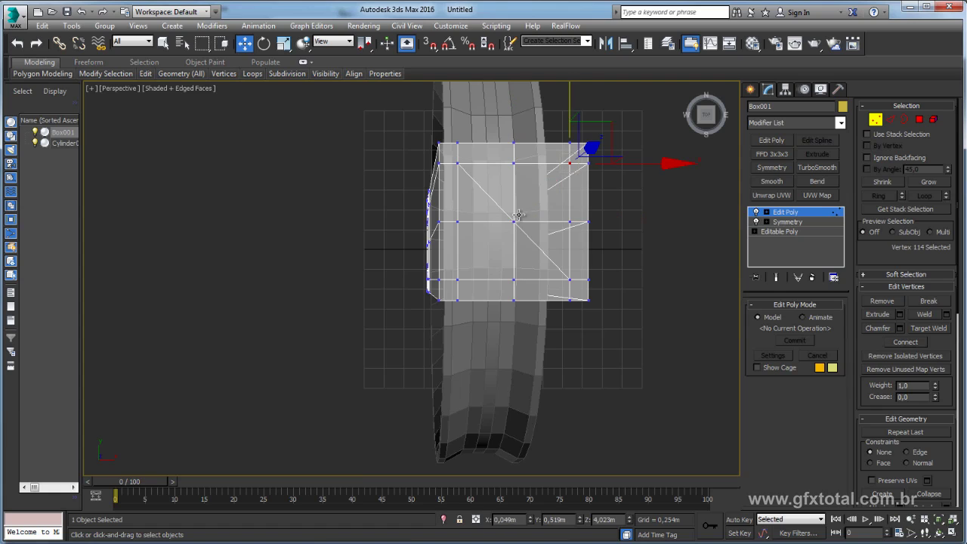
pyautogui.keyDown('ctrl'); pyautogui.click(515, 223); pyautogui.keyUp('ctrl')
pyautogui.keyDown('ctrl'); pyautogui.click(457, 280); pyautogui.keyUp('ctrl')
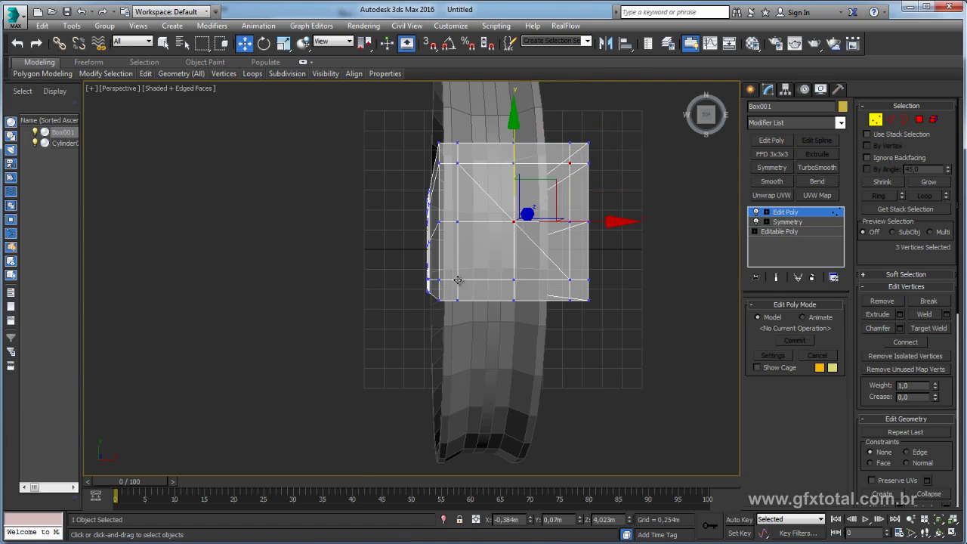
pyautogui.click(905, 341)
# Extrude the centre vertex flat with 0 height and 0.101m width
pyautogui.click(513, 221)
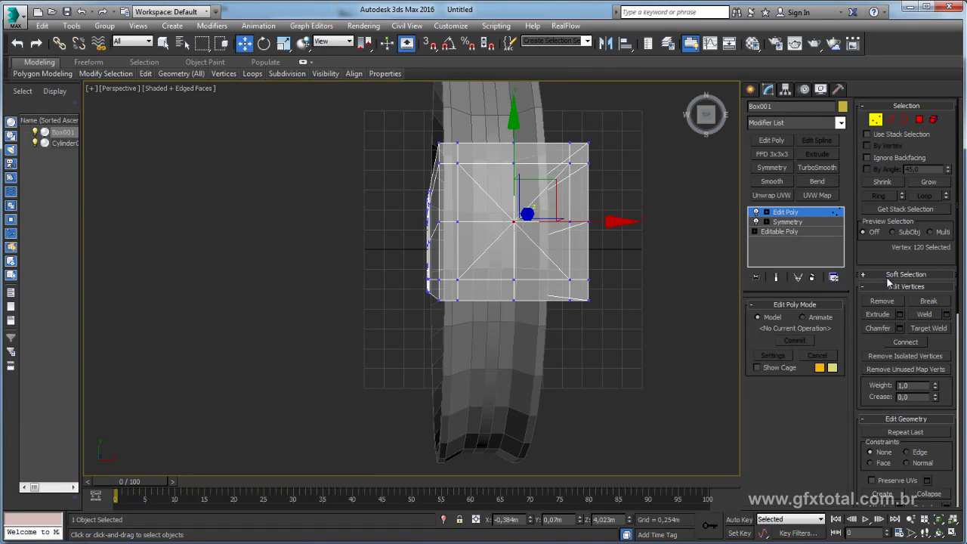
pyautogui.click(899, 314)
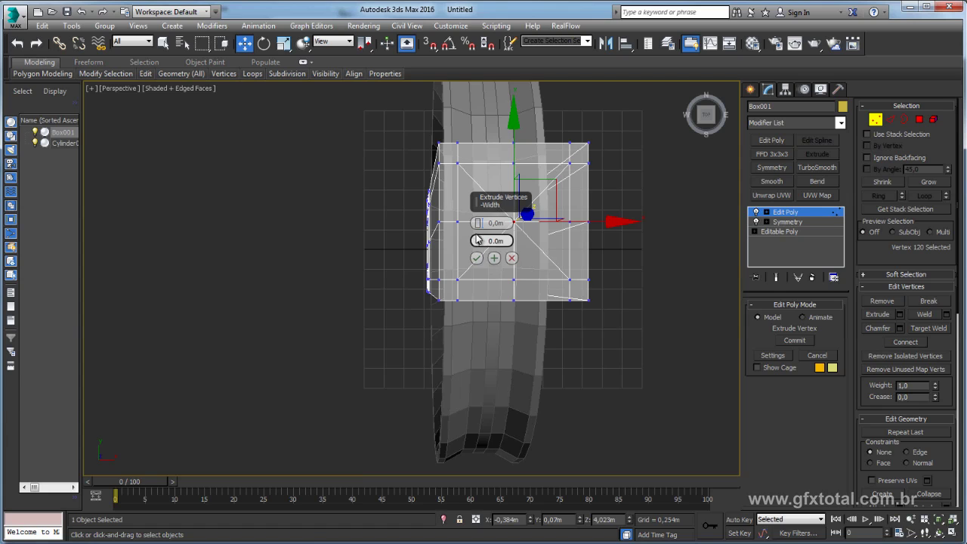
pyautogui.moveTo(478, 225); pyautogui.dragTo(482, 180)
pyautogui.rightClick(480, 224)
# Confirm the extrusion, delete the centre vertex, and scale the hole's border larger
pyautogui.click(476, 257)
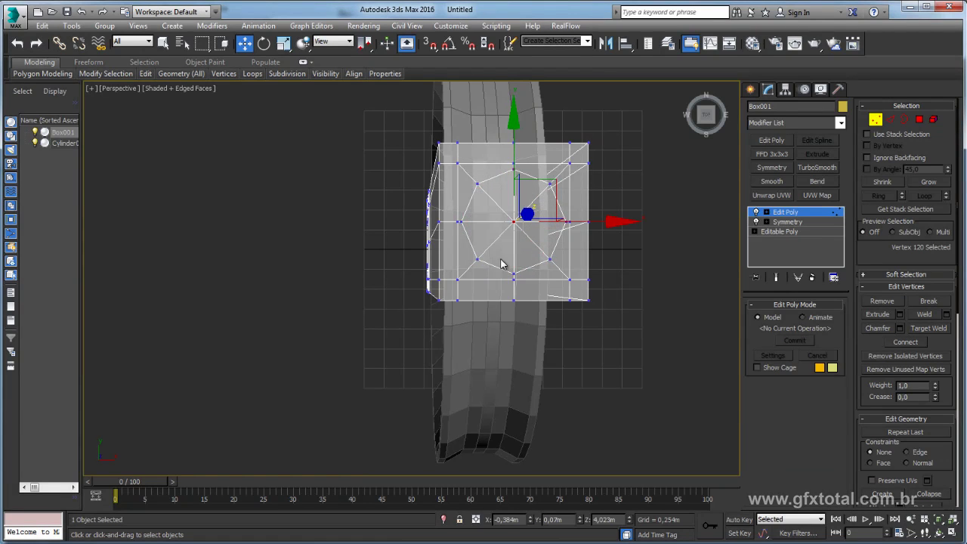
pyautogui.press('Delete')
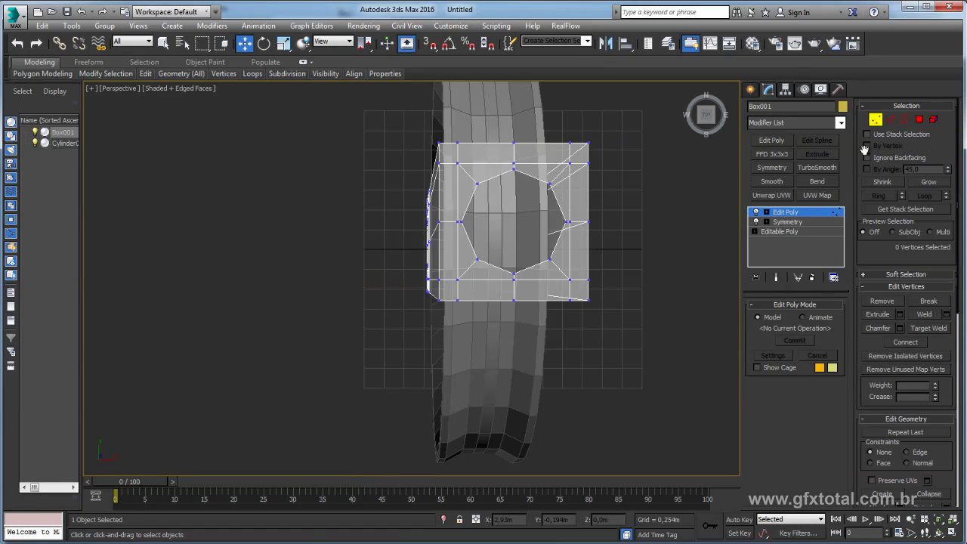
pyautogui.click(904, 119)
pyautogui.click(543, 190)
pyautogui.press('e')
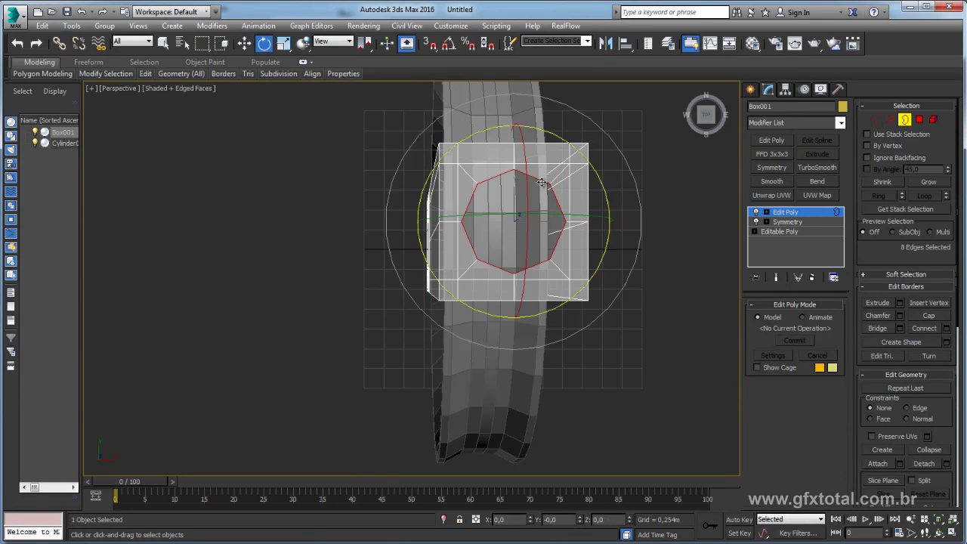
pyautogui.press('r')
pyautogui.moveTo(563, 184); pyautogui.dragTo(561, 190)
pyautogui.keyDown('alt'); pyautogui.moveTo(479, 254); pyautogui.dragTo(574, 227, button='middle'); pyautogui.keyUp('alt')
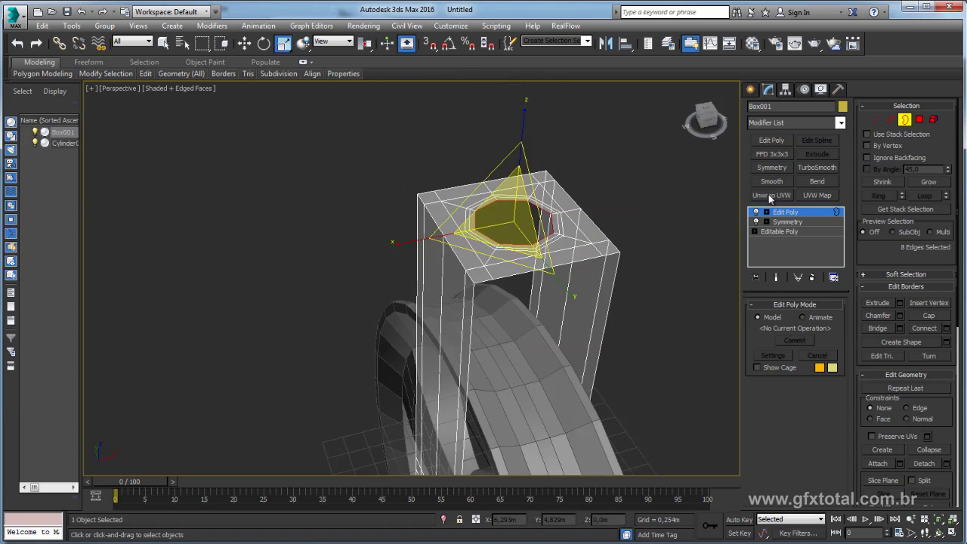
# Chamfer the two edge loops around the opening by 0.085m with 2 segments
pyautogui.click(766, 212)
pyautogui.click(785, 231)
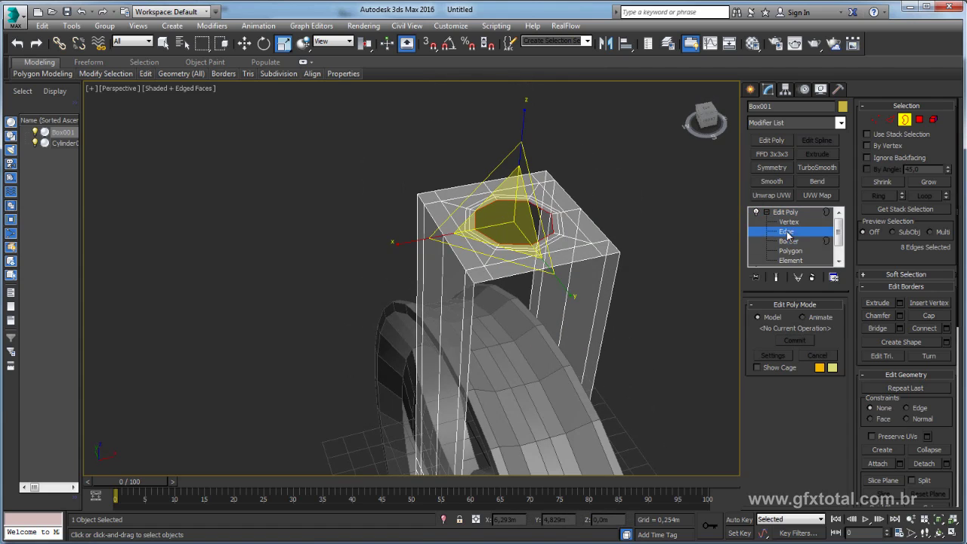
pyautogui.click(467, 278)
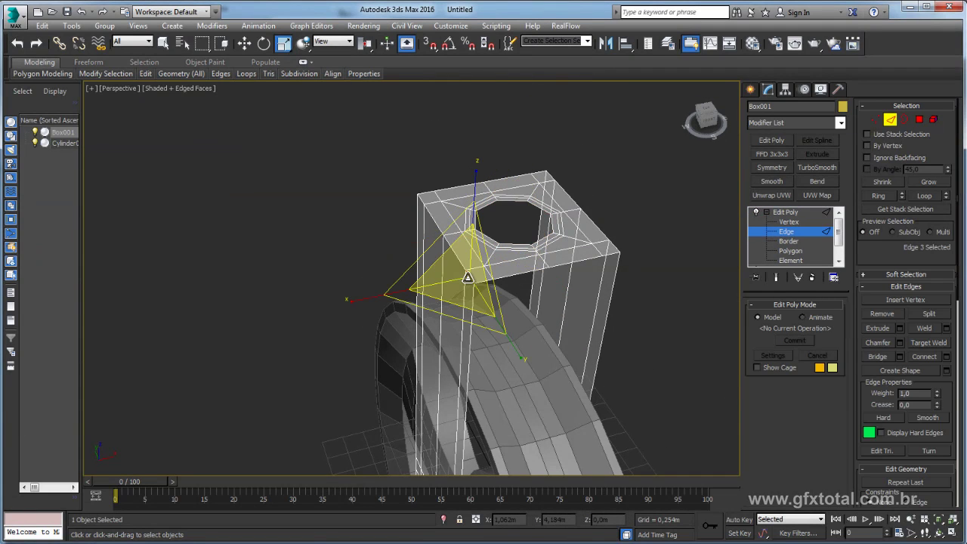
pyautogui.click(466, 284)
pyautogui.doubleClick(460, 264)
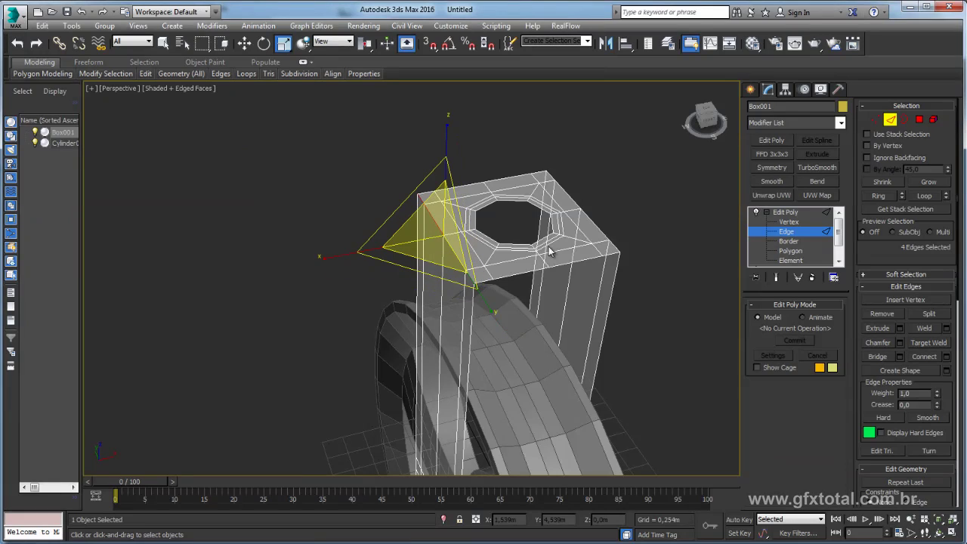
pyautogui.keyDown('ctrl'); pyautogui.doubleClick(600, 231); pyautogui.keyUp('ctrl')
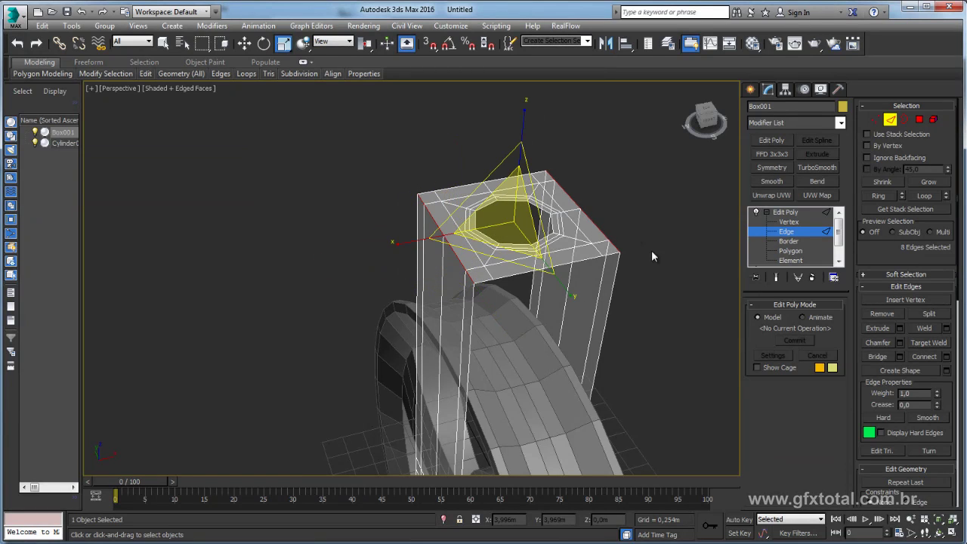
pyautogui.keyDown('alt'); pyautogui.moveTo(650, 250); pyautogui.dragTo(657, 258, button='middle'); pyautogui.keyUp('alt')
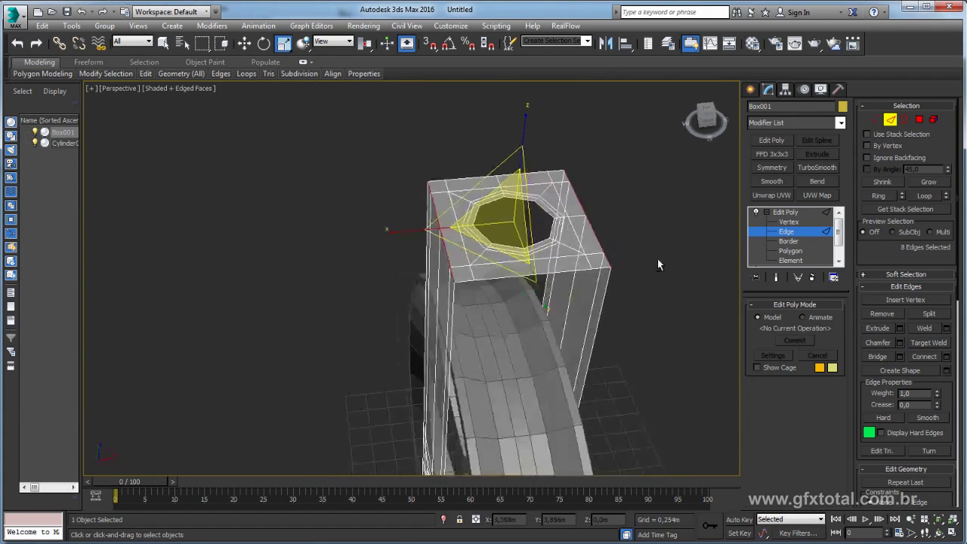
pyautogui.click(899, 342)
pyautogui.moveTo(479, 240); pyautogui.dragTo(487, 225)
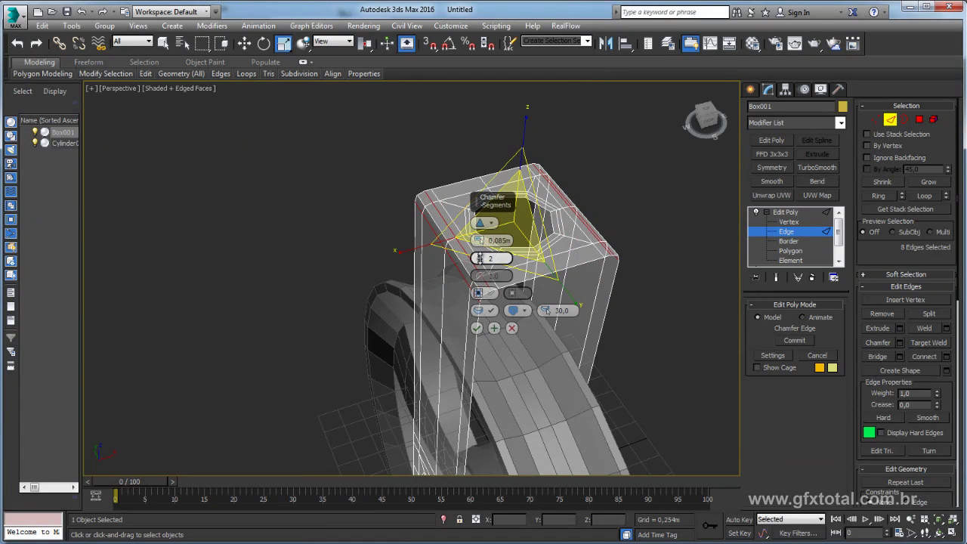
pyautogui.click(476, 327)
pyautogui.keyDown('alt'); pyautogui.moveTo(555, 337); pyautogui.dragTo(420, 287, button='middle'); pyautogui.keyUp('alt')
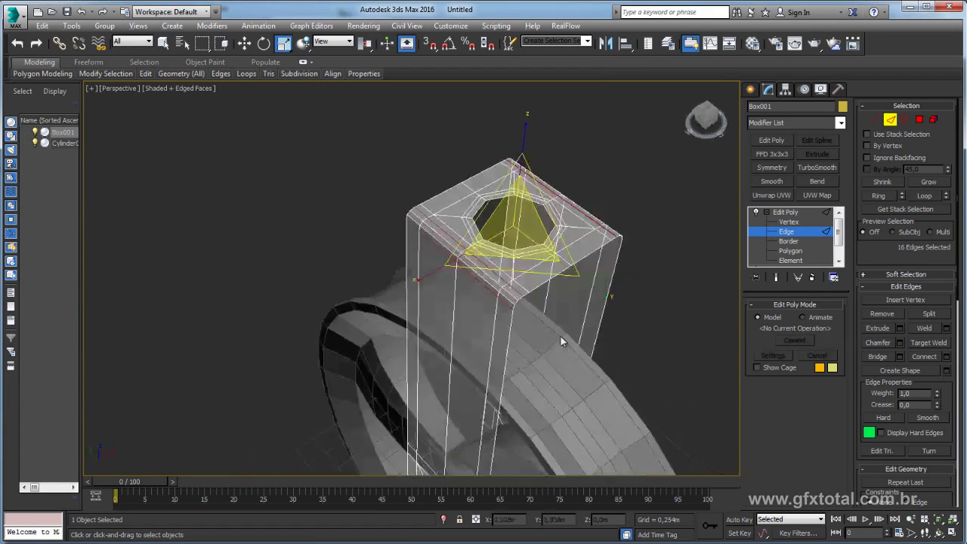
pyautogui.scroll(3, 421, 286)
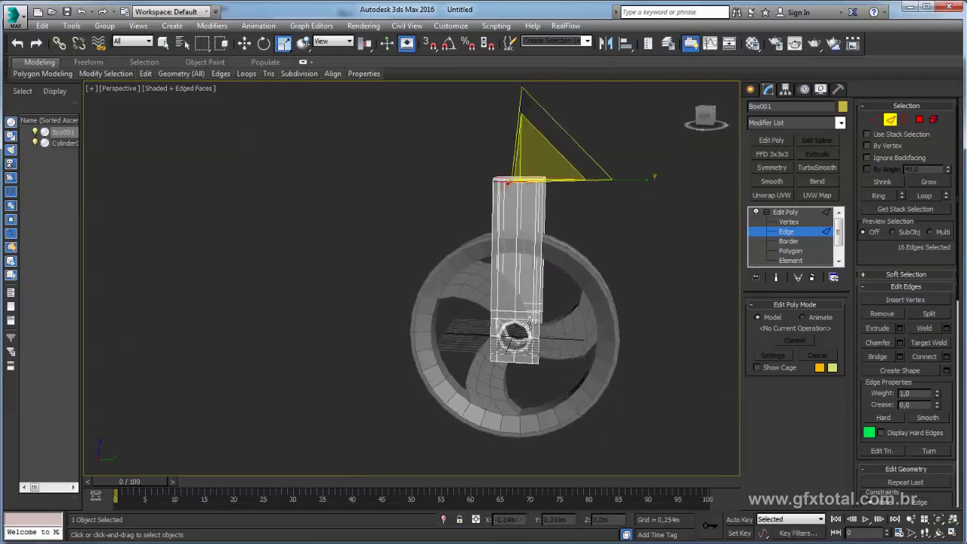
pyautogui.moveTo(421, 287)
pyautogui.keyDown('alt'); pyautogui.mouseDown(button='middle')
pyautogui.moveTo(584, 280)
pyautogui.moveTo(596, 241)
pyautogui.mouseUp(button='middle'); pyautogui.keyUp('alt')
# Add a Shell modifier to the whole box via the 'shel' action search
pyautogui.press('2')
pyautogui.scroll(5, 495, 249)
pyautogui.scroll(-2, 495, 249)
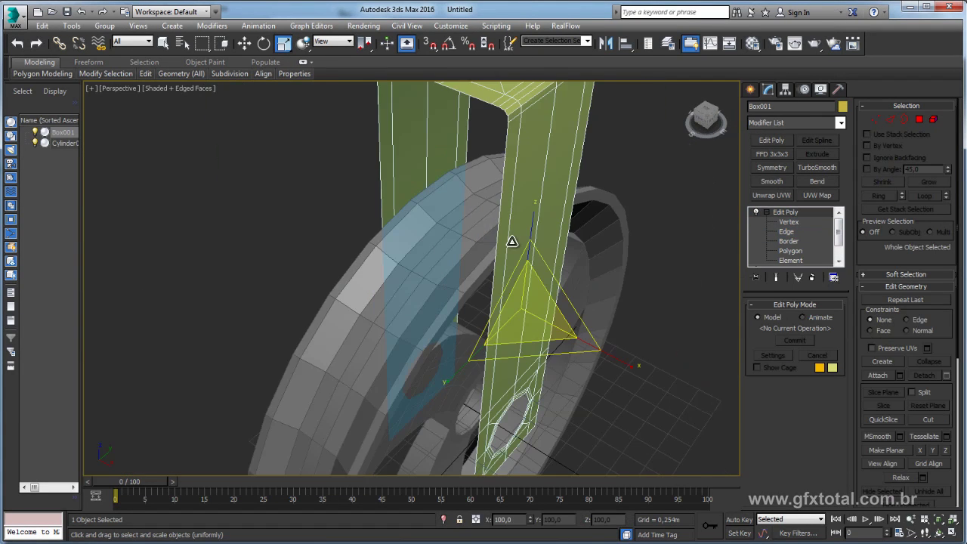
pyautogui.scroll(-2, 512, 242)
pyautogui.scroll(-1, 513, 243)
pyautogui.scroll(-1, 531, 246)
pyautogui.keyDown('alt'); pyautogui.moveTo(531, 246); pyautogui.dragTo(536, 248, button='middle'); pyautogui.keyUp('alt')
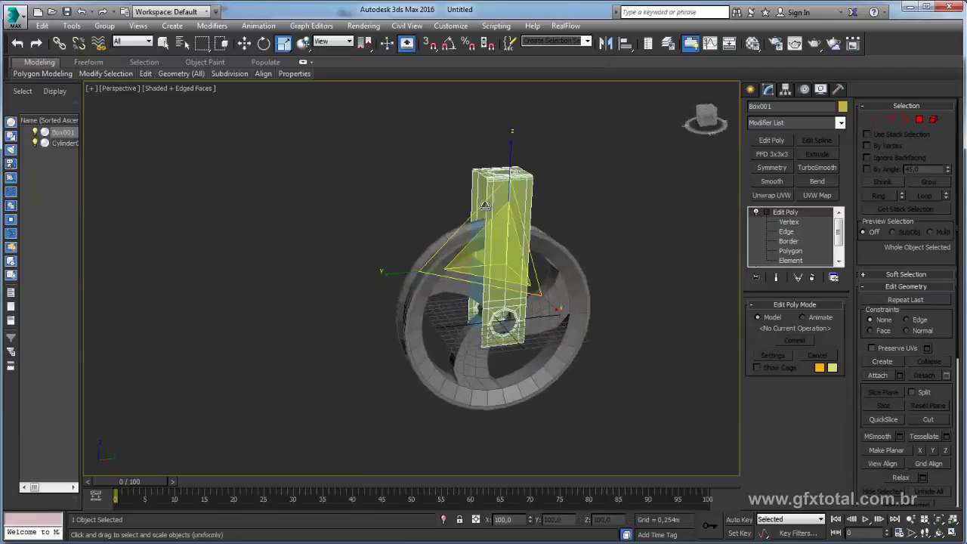
pyautogui.scroll(3, 537, 250)
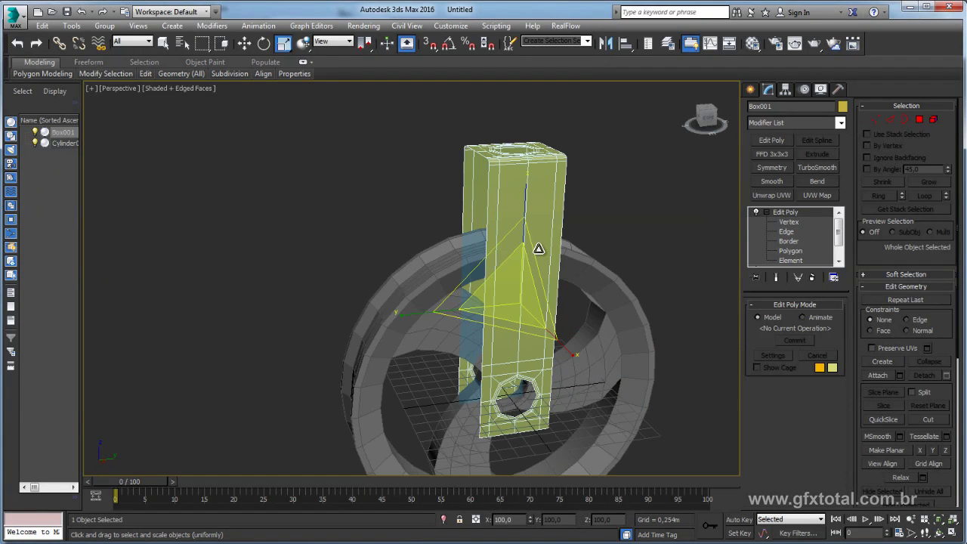
pyautogui.press('x')
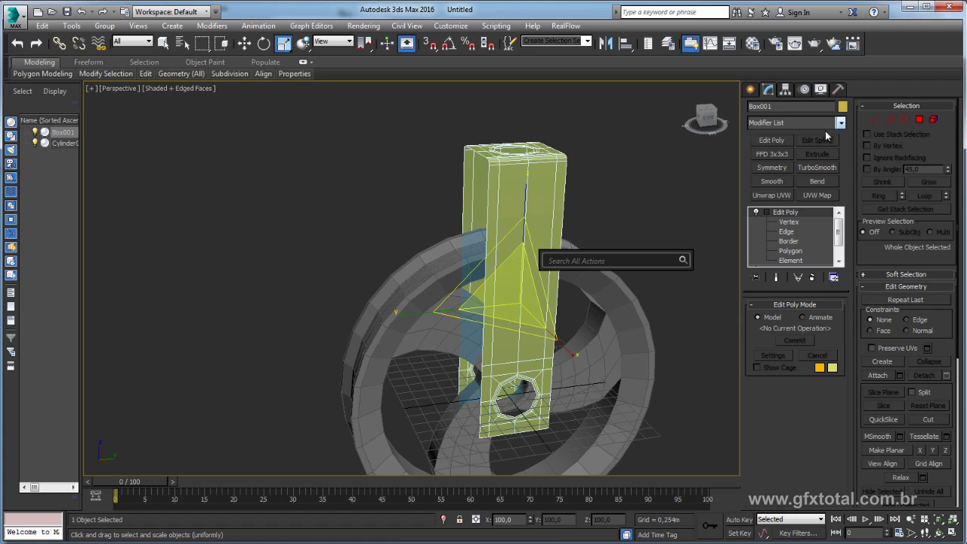
pyautogui.write('s')
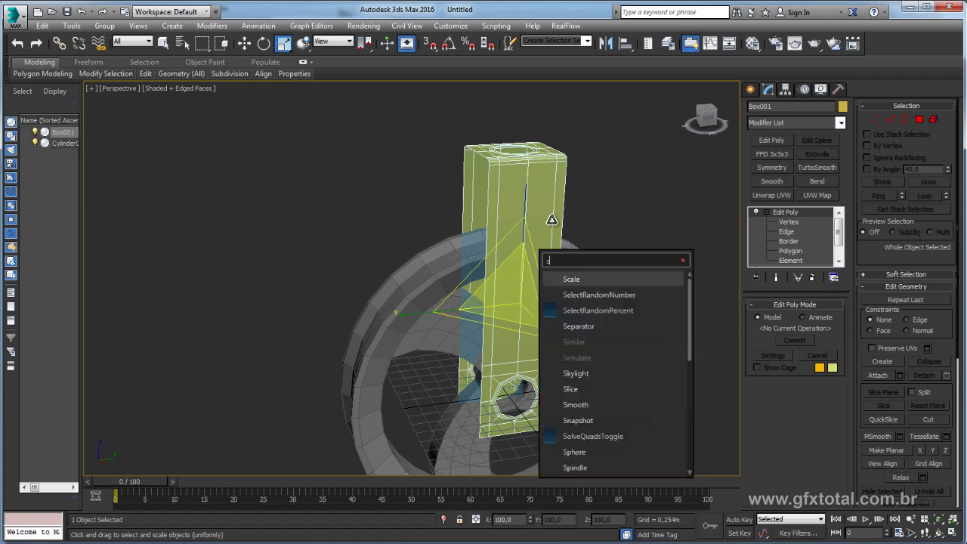
pyautogui.write('hell')
pyautogui.press('Return')
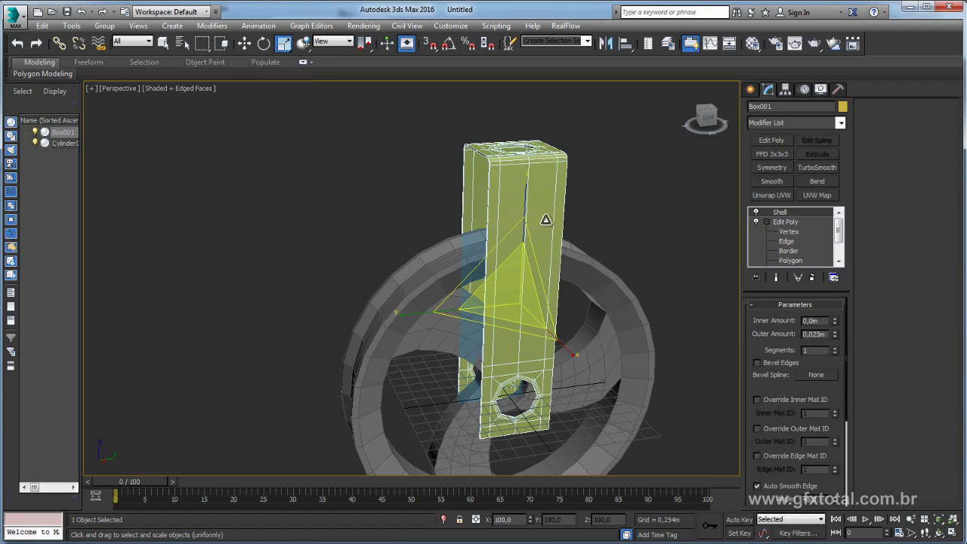
# Set the Shell outer amount to 0.107m with 3 segments
pyautogui.keyDown('alt'); pyautogui.moveTo(546, 219); pyautogui.dragTo(599, 265, button='middle'); pyautogui.keyUp('alt')
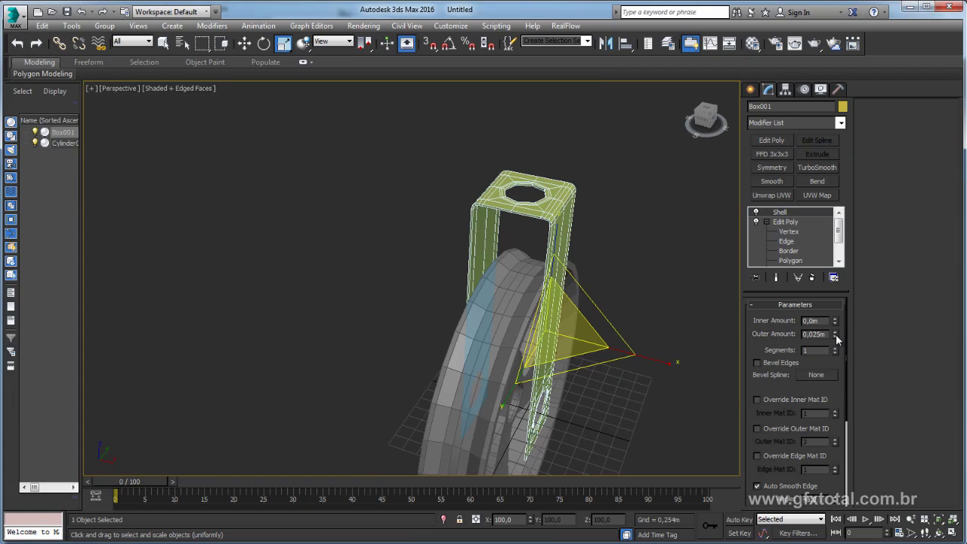
pyautogui.moveTo(834, 333)
pyautogui.mouseDown()
pyautogui.moveTo(811, 480)
pyautogui.moveTo(879, 143)
pyautogui.mouseUp()
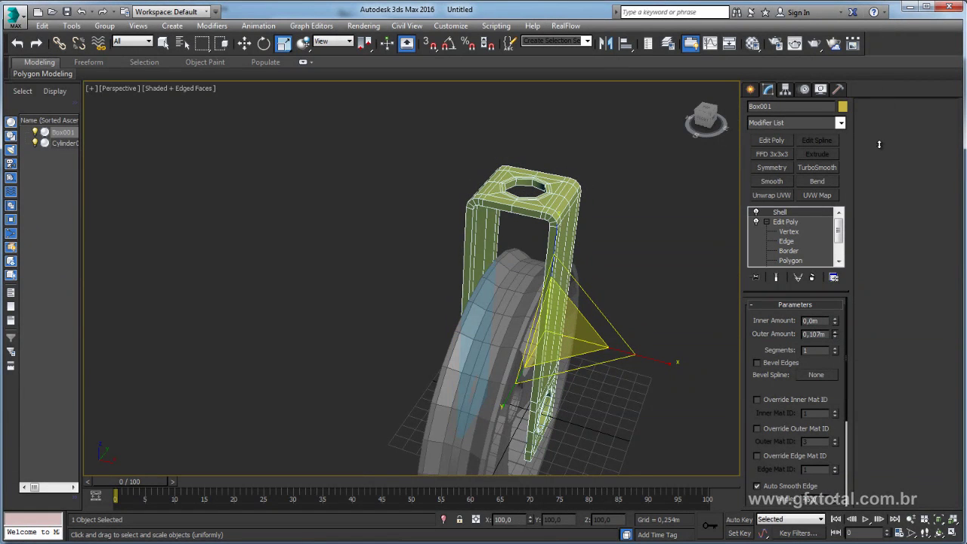
pyautogui.keyDown('alt'); pyautogui.moveTo(625, 250); pyautogui.dragTo(558, 282, button='middle'); pyautogui.keyUp('alt')
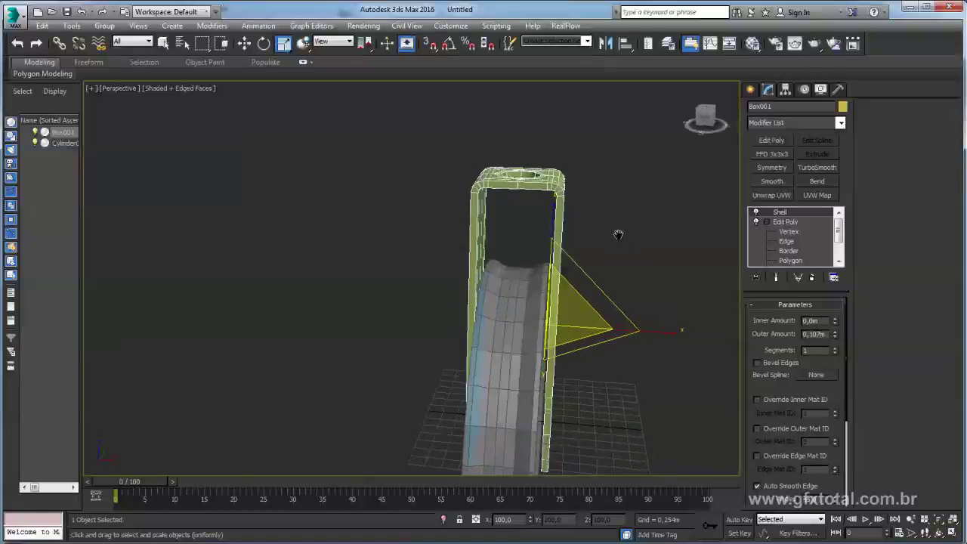
pyautogui.scroll(3, 559, 282)
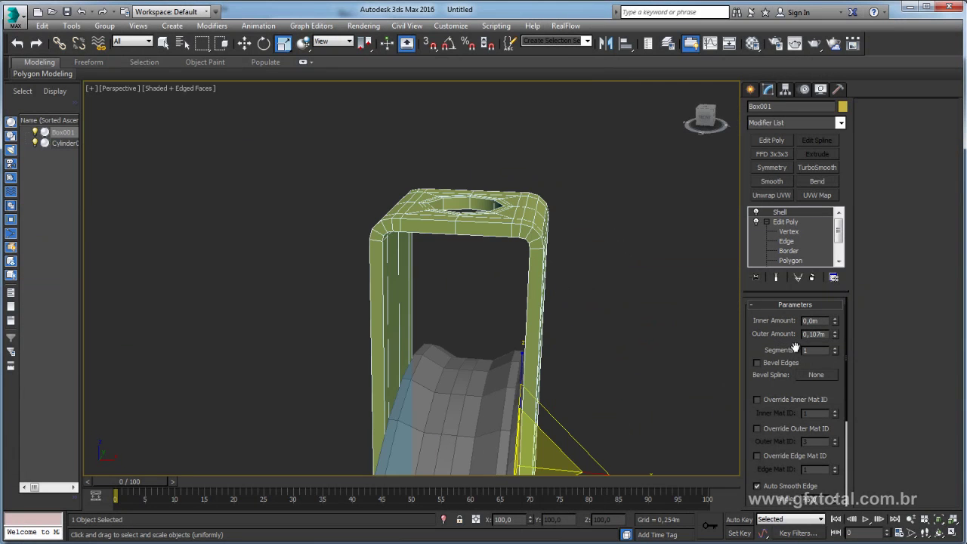
pyautogui.click(836, 348)
pyautogui.click(836, 348)
pyautogui.keyDown('alt'); pyautogui.moveTo(631, 305); pyautogui.dragTo(586, 295, button='middle'); pyautogui.keyUp('alt')
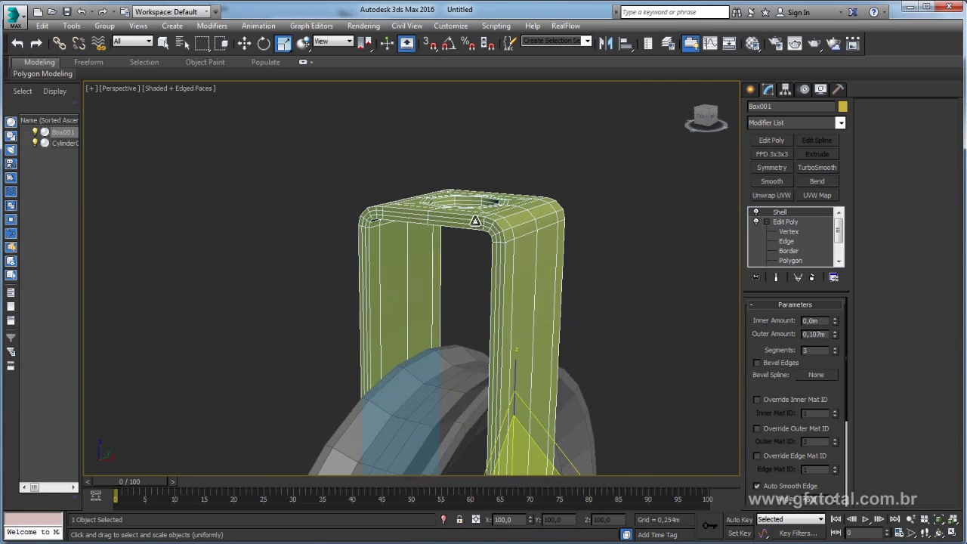
pyautogui.moveTo(475, 221)
pyautogui.keyDown('alt'); pyautogui.mouseDown(button='middle')
pyautogui.moveTo(567, 176)
pyautogui.moveTo(658, 256)
pyautogui.moveTo(626, 302)
pyautogui.moveTo(485, 271)
pyautogui.mouseUp(button='middle'); pyautogui.keyUp('alt')
pyautogui.moveTo(568, 241)
pyautogui.keyDown('alt'); pyautogui.mouseDown(button='middle')
pyautogui.moveTo(486, 259)
pyautogui.moveTo(452, 215)
pyautogui.mouseUp(button='middle'); pyautogui.keyUp('alt')
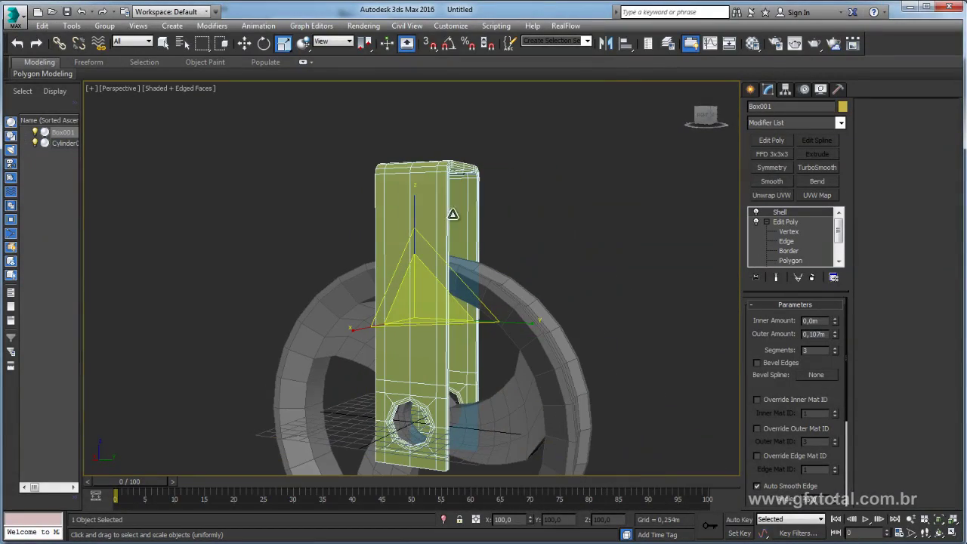
# Add an Edit Poly and connect the bracket's vertical edges with 2 pinched edge loops
pyautogui.click(771, 139)
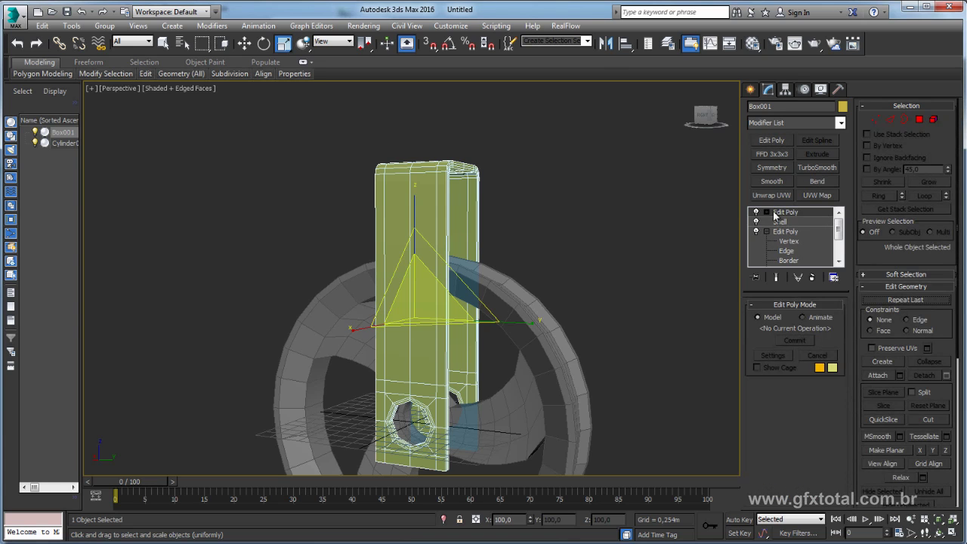
pyautogui.click(766, 212)
pyautogui.click(787, 231)
pyautogui.keyDown('alt'); pyautogui.moveTo(610, 268); pyautogui.dragTo(574, 257, button='middle'); pyautogui.keyUp('alt')
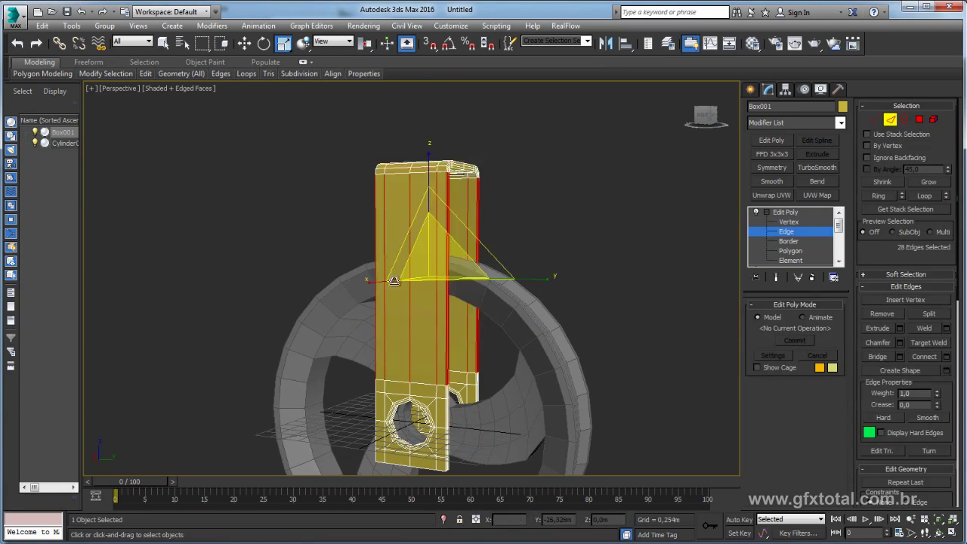
pyautogui.click(947, 357)
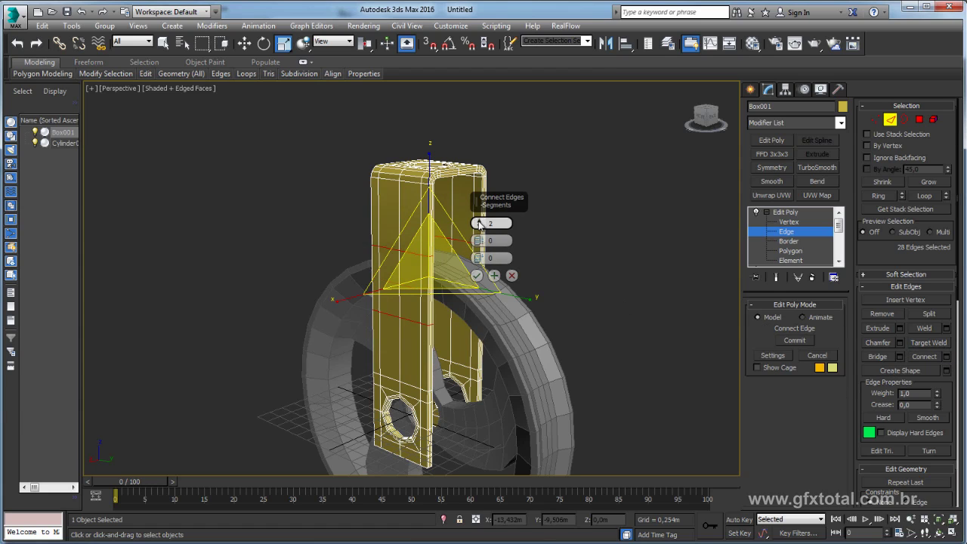
pyautogui.moveTo(477, 241); pyautogui.dragTo(477, 223)
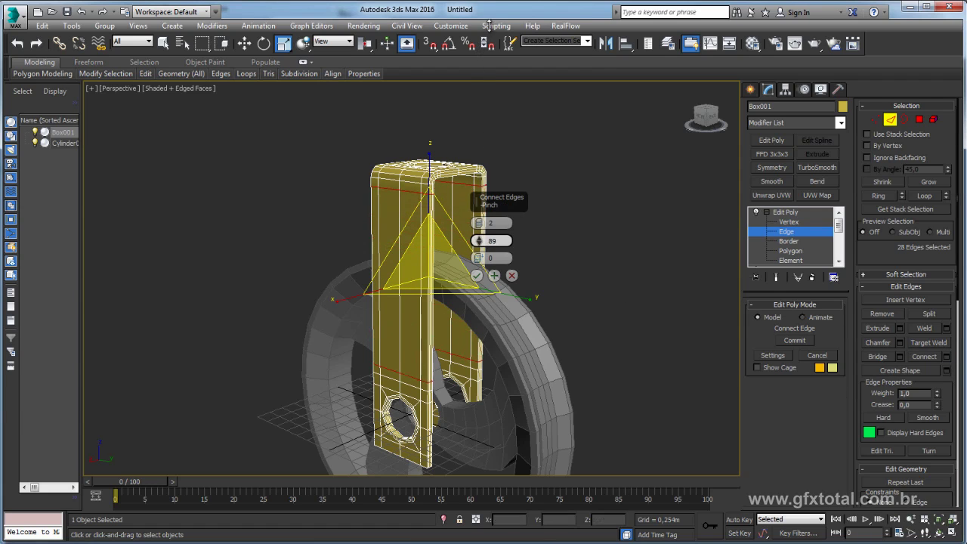
pyautogui.click(476, 275)
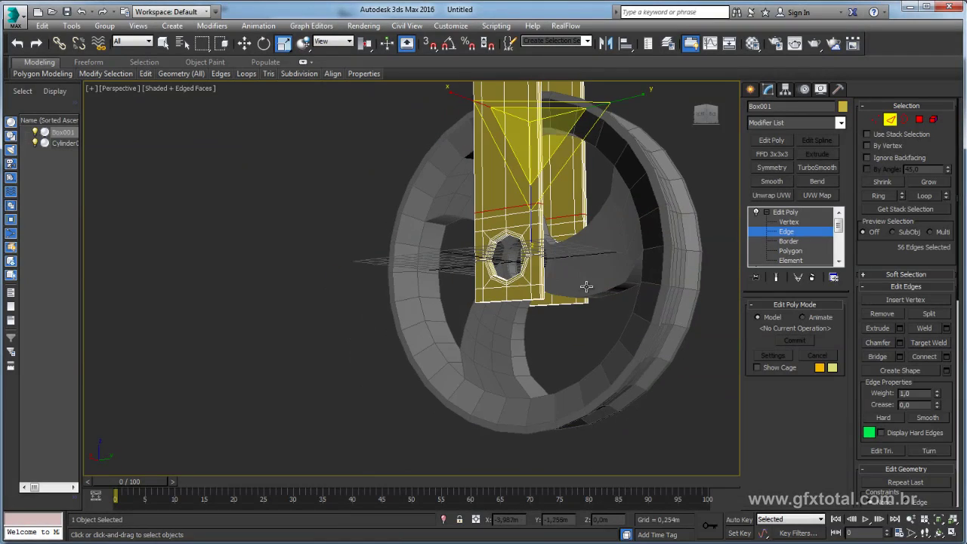
pyautogui.keyDown('alt'); pyautogui.moveTo(491, 387); pyautogui.dragTo(581, 285, button='middle'); pyautogui.keyUp('alt')
# Add another Edit Poly plus TurboSmooth to round the bracket, then view the browser pulley reference
pyautogui.click(781, 213)
pyautogui.click(771, 139)
pyautogui.keyDown('alt'); pyautogui.moveTo(699, 207); pyautogui.dragTo(593, 341, button='middle'); pyautogui.keyUp('alt')
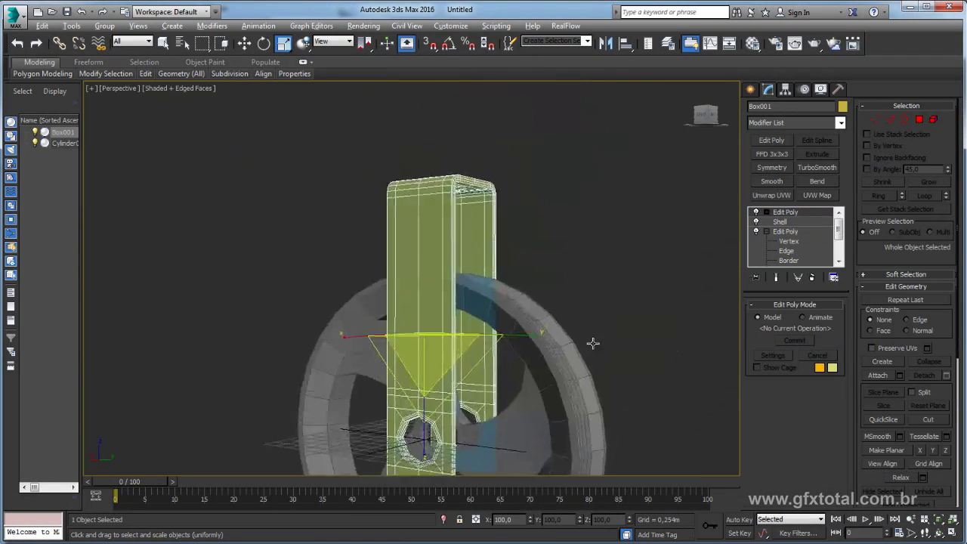
pyautogui.click(817, 168)
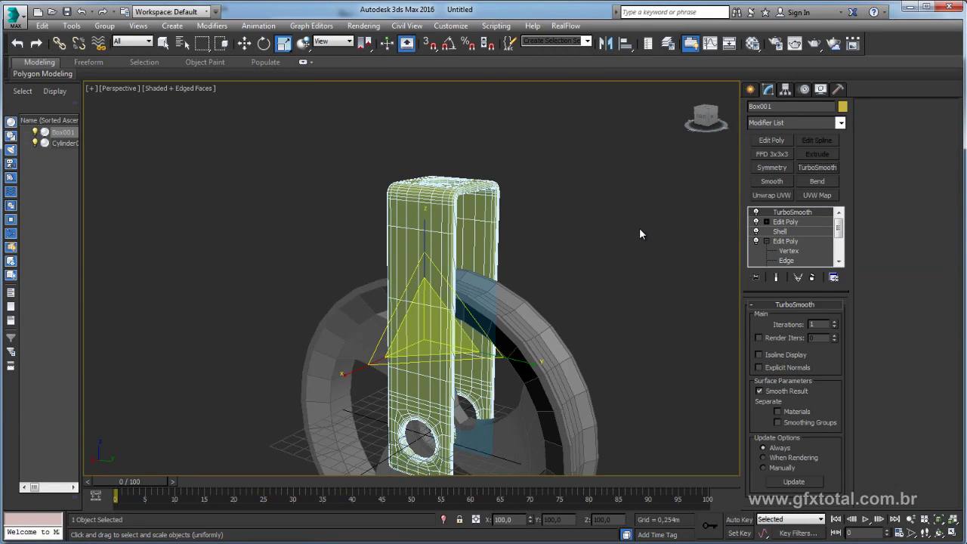
pyautogui.click(630, 272)
pyautogui.press('F4')
pyautogui.moveTo(627, 290)
pyautogui.keyDown('alt'); pyautogui.mouseDown(button='middle')
pyautogui.moveTo(622, 248)
pyautogui.moveTo(610, 265)
pyautogui.moveTo(528, 275)
pyautogui.moveTo(587, 274)
pyautogui.mouseUp(button='middle'); pyautogui.keyUp('alt')
pyautogui.click(456, 251)
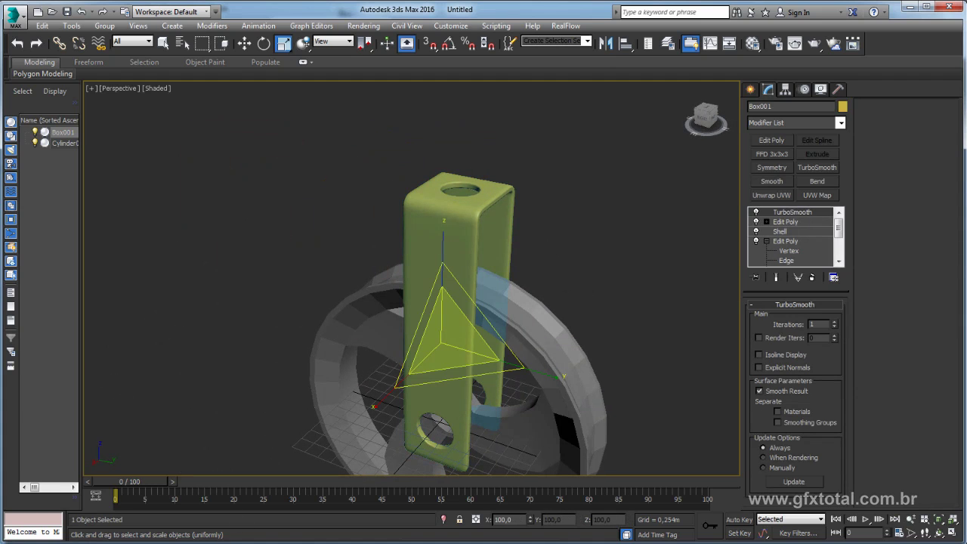
pyautogui.hotkey('alt', 'Tab')
pyautogui.click(198, 25)
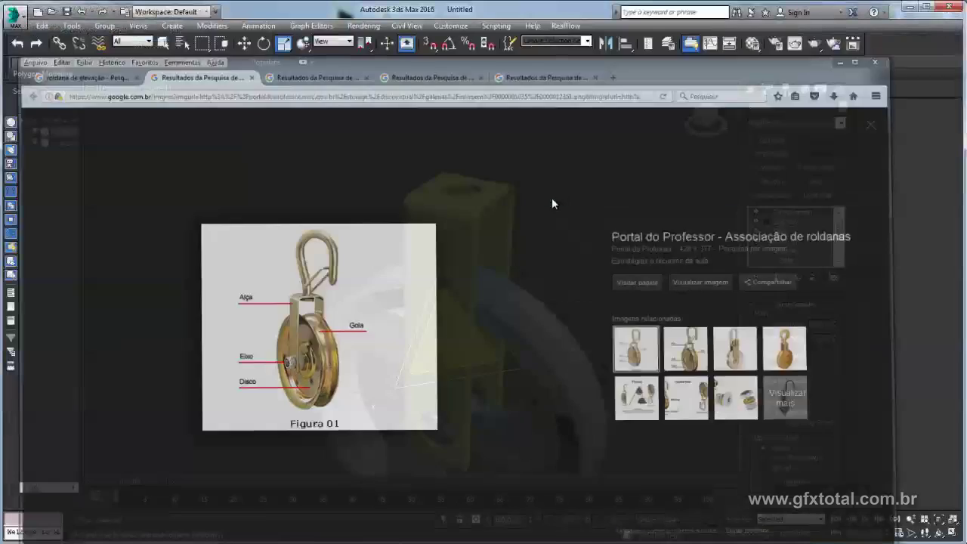
# Orbit the 3ds Max pulley scene to a new angle on the smoothed bracket
pyautogui.moveTo(551, 197)
pyautogui.keyDown('alt'); pyautogui.mouseDown(button='middle')
pyautogui.moveTo(542, 233)
pyautogui.moveTo(525, 234)
pyautogui.moveTo(565, 178)
pyautogui.moveTo(566, 277)
pyautogui.mouseUp(button='middle'); pyautogui.keyUp('alt')
# Turn on edged faces and bring the wheel's TurboSmooth smoothing into view
pyautogui.click(567, 276)
pyautogui.scroll(5, 566, 277)
pyautogui.scroll(3, 506, 289)
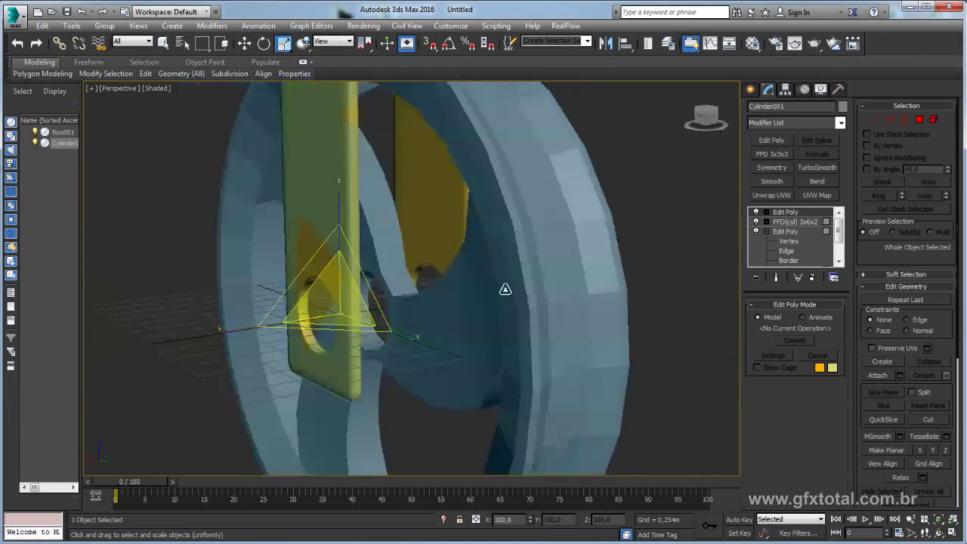
pyautogui.moveTo(505, 289)
pyautogui.keyDown('alt'); pyautogui.mouseDown(button='middle')
pyautogui.moveTo(466, 299)
pyautogui.moveTo(552, 300)
pyautogui.moveTo(544, 287)
pyautogui.moveTo(554, 250)
pyautogui.mouseUp(button='middle'); pyautogui.keyUp('alt')
pyautogui.press('F4')
pyautogui.scroll(-5, 554, 250)
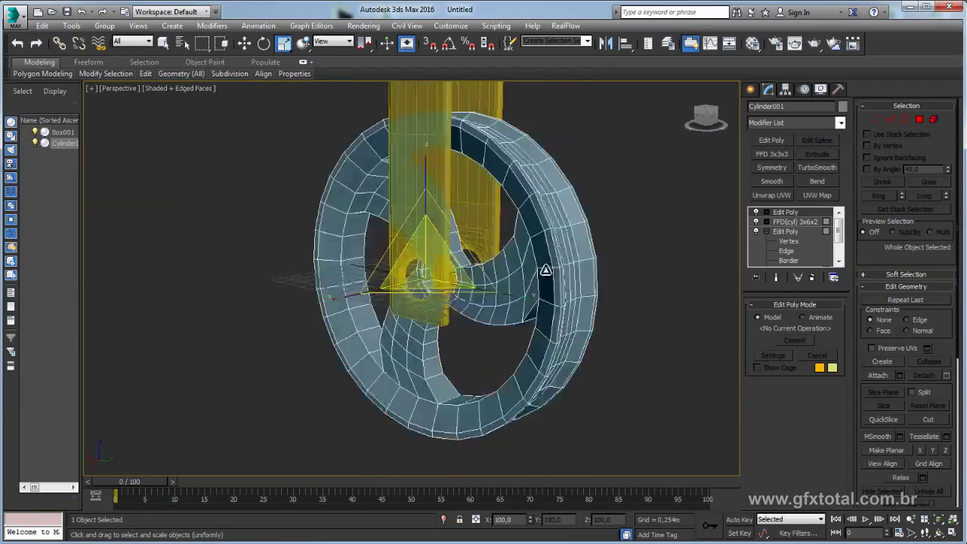
pyautogui.moveTo(485, 270)
pyautogui.keyDown('alt'); pyautogui.mouseDown(button='middle')
pyautogui.moveTo(500, 270)
pyautogui.moveTo(518, 302)
pyautogui.moveTo(679, 224)
pyautogui.mouseUp(button='middle'); pyautogui.keyUp('alt')
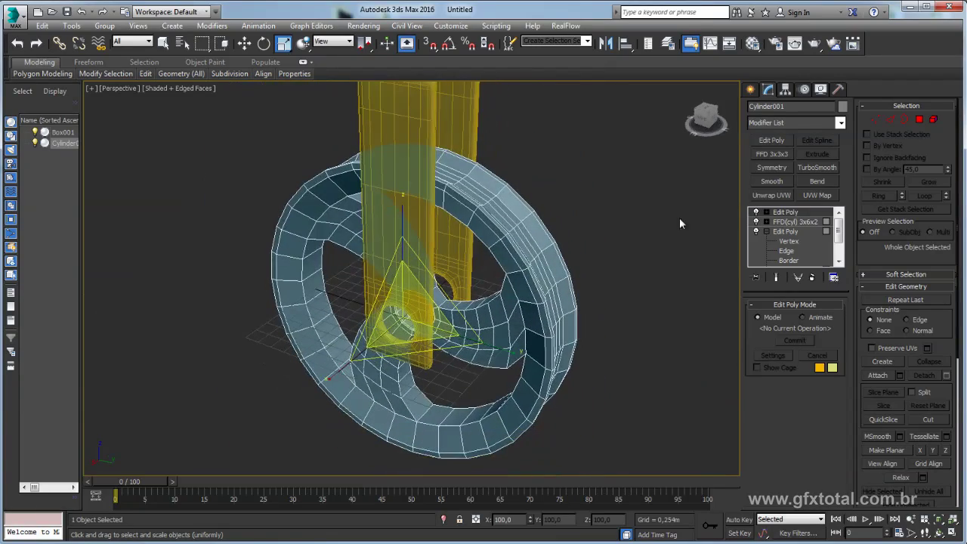
pyautogui.click(815, 168)
# Inspect the smoothed wheel, then enter Edit Poly's Edge level beneath TurboSmooth
pyautogui.click(616, 253)
pyautogui.keyDown('alt'); pyautogui.moveTo(629, 275); pyautogui.dragTo(468, 281, button='middle'); pyautogui.keyUp('alt')
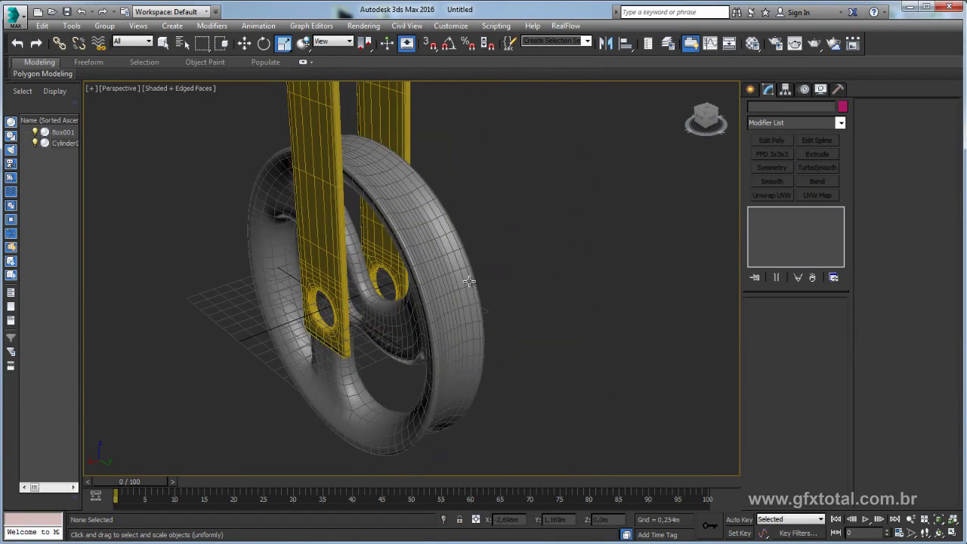
pyautogui.click(468, 281)
pyautogui.scroll(3, 420, 281)
pyautogui.keyDown('alt'); pyautogui.moveTo(410, 280); pyautogui.dragTo(524, 222, button='middle'); pyautogui.keyUp('alt')
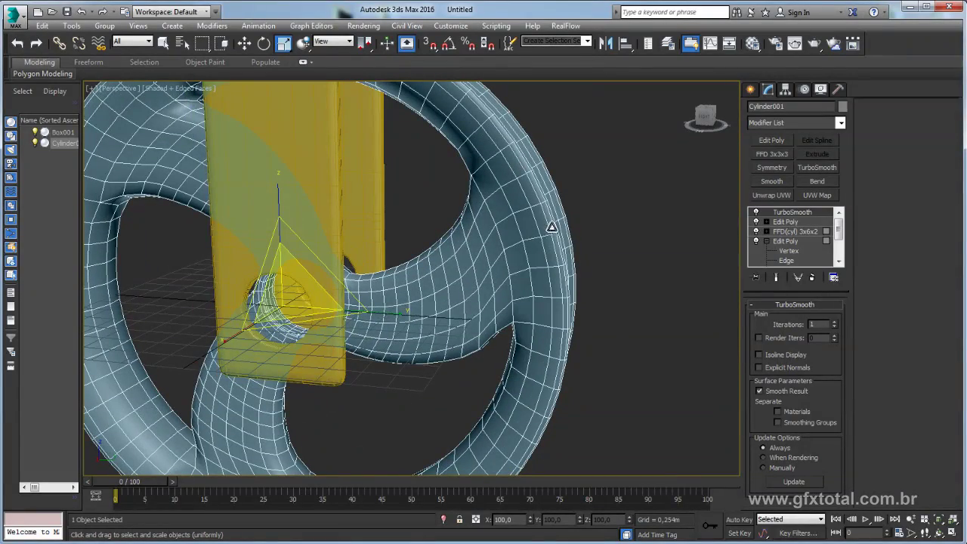
pyautogui.click(765, 221)
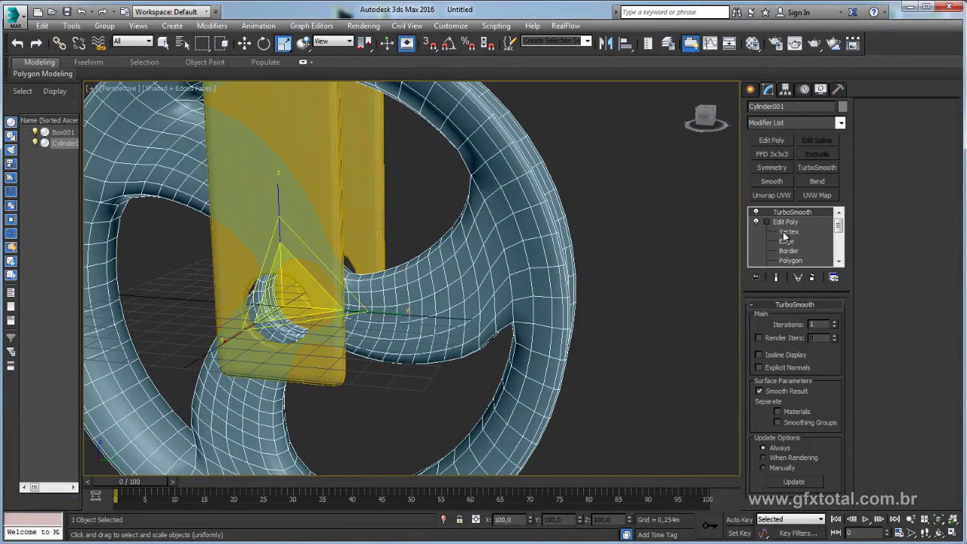
pyautogui.click(789, 242)
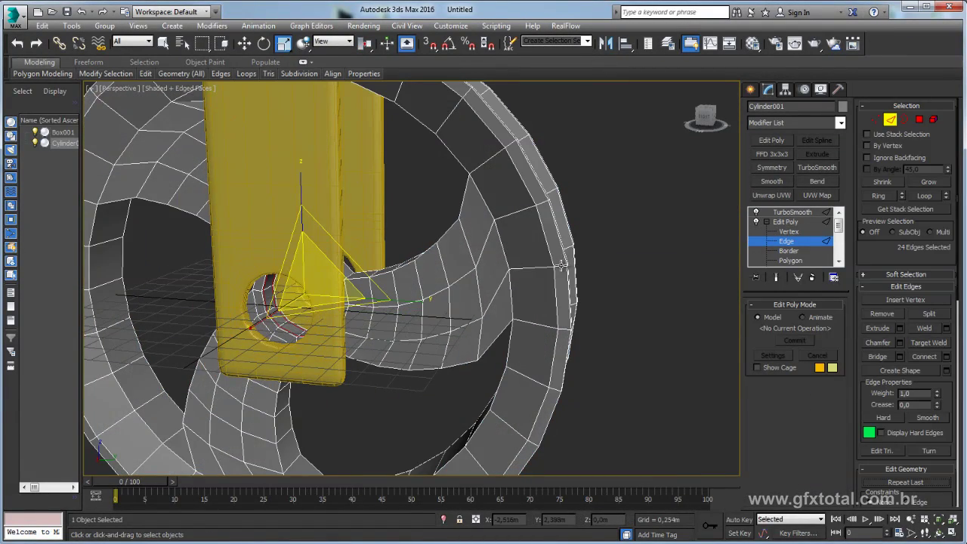
# Ring-select edges on the wheel's side and connect them with two new segments
pyautogui.moveTo(561, 265)
pyautogui.keyDown('alt'); pyautogui.mouseDown(button='middle')
pyautogui.moveTo(619, 303)
pyautogui.moveTo(610, 296)
pyautogui.moveTo(595, 316)
pyautogui.moveTo(725, 298)
pyautogui.mouseUp(button='middle'); pyautogui.keyUp('alt')
pyautogui.click(619, 302)
pyautogui.keyDown('ctrl'); pyautogui.click(615, 298); pyautogui.keyUp('ctrl')
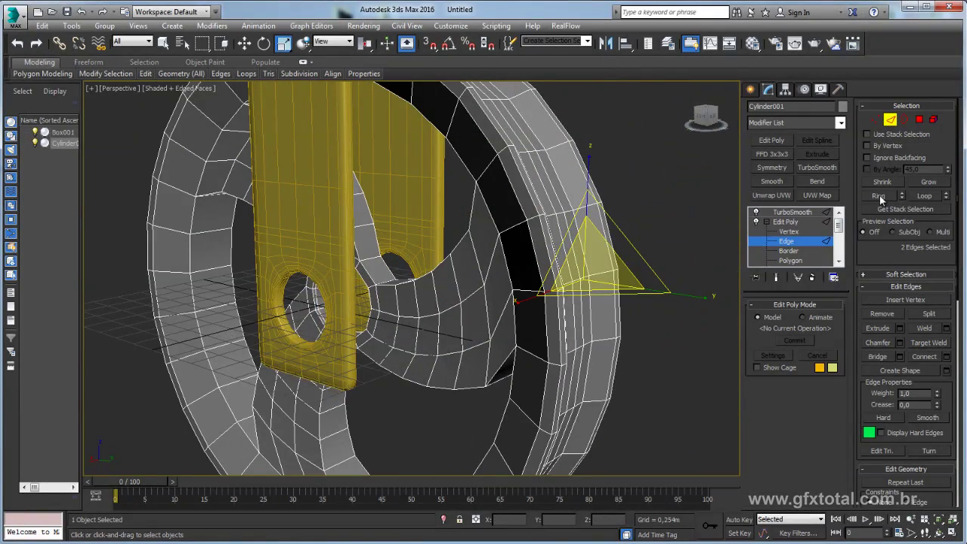
pyautogui.click(879, 196)
pyautogui.click(945, 355)
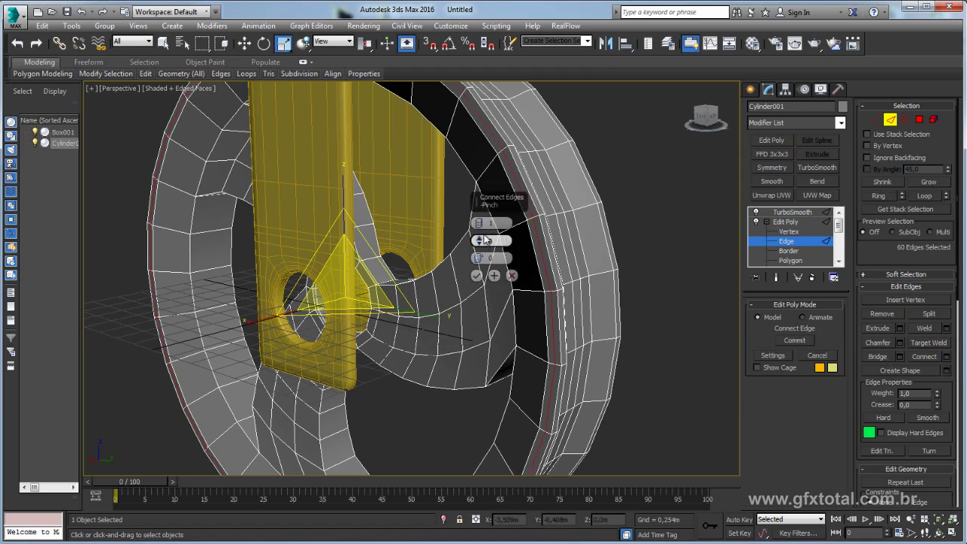
pyautogui.moveTo(479, 222); pyautogui.dragTo(479, 218)
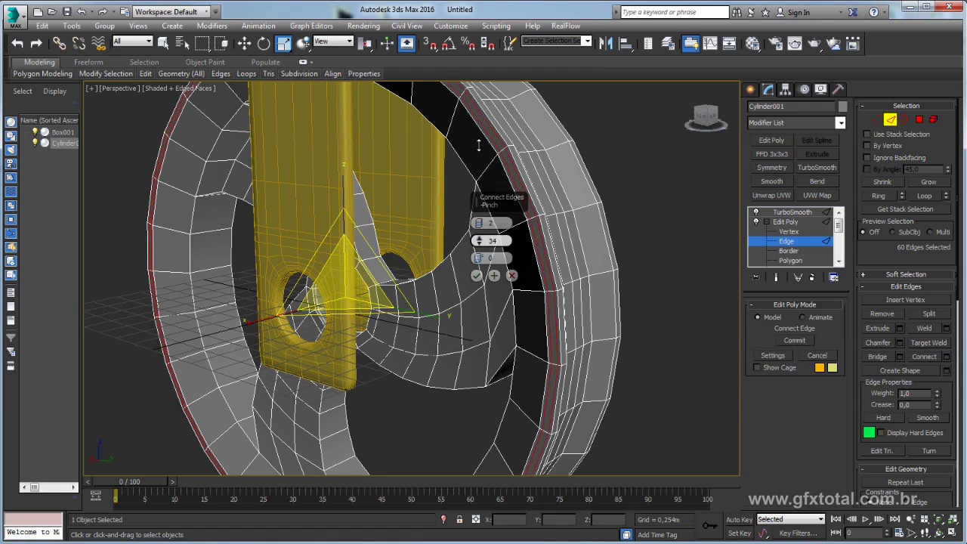
pyautogui.click(476, 275)
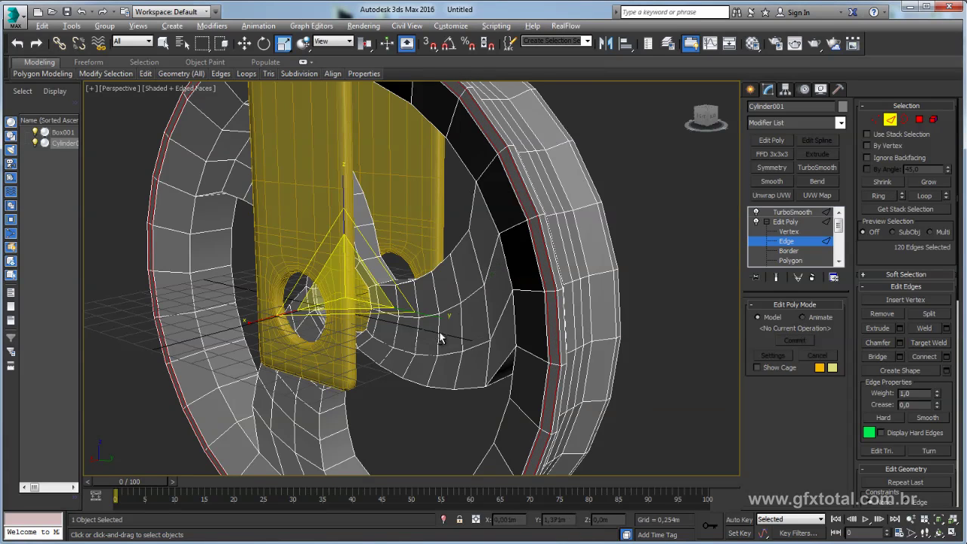
# Add a connected edge loop ringing the wheel's hub hole
pyautogui.keyDown('alt'); pyautogui.moveTo(442, 335); pyautogui.dragTo(406, 300, button='middle'); pyautogui.keyUp('alt')
pyautogui.scroll(5, 405, 300)
pyautogui.scroll(2, 317, 317)
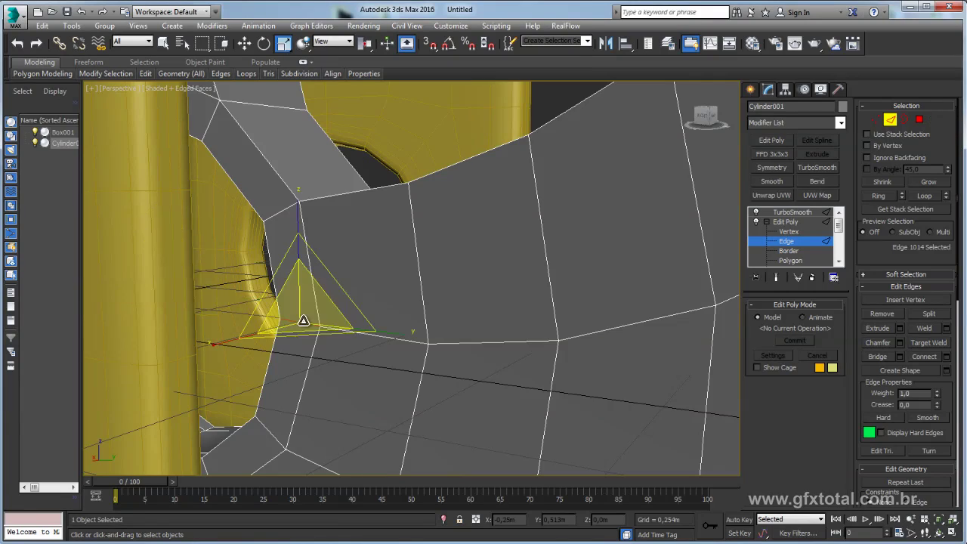
pyautogui.scroll(3, 302, 320)
pyautogui.scroll(-4, 408, 338)
pyautogui.keyDown('ctrl'); pyautogui.click(417, 333); pyautogui.keyUp('ctrl')
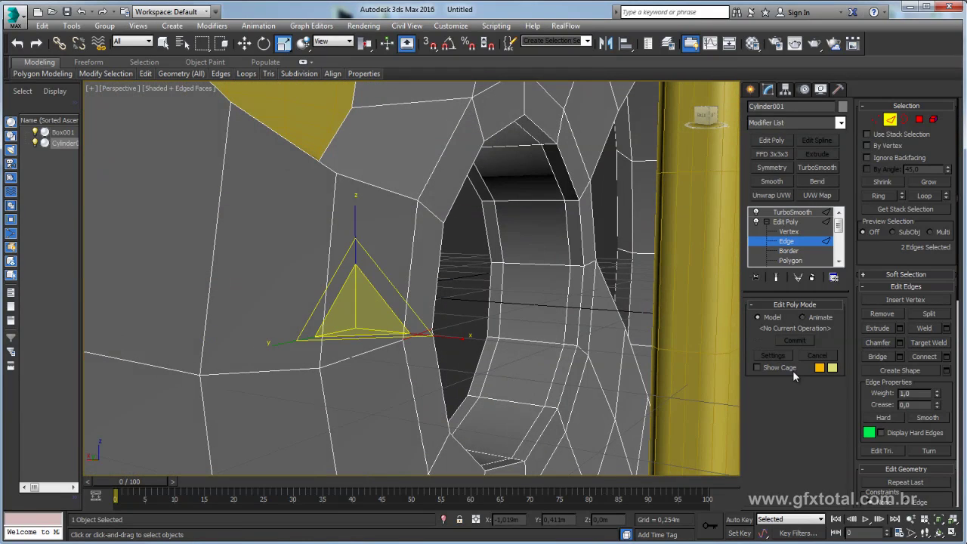
pyautogui.click(879, 196)
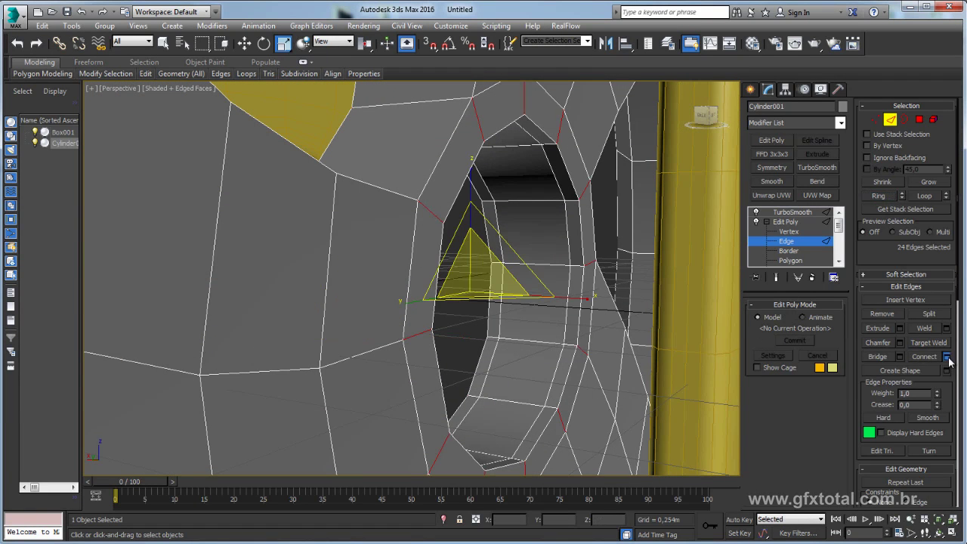
pyautogui.click(946, 356)
pyautogui.click(445, 275)
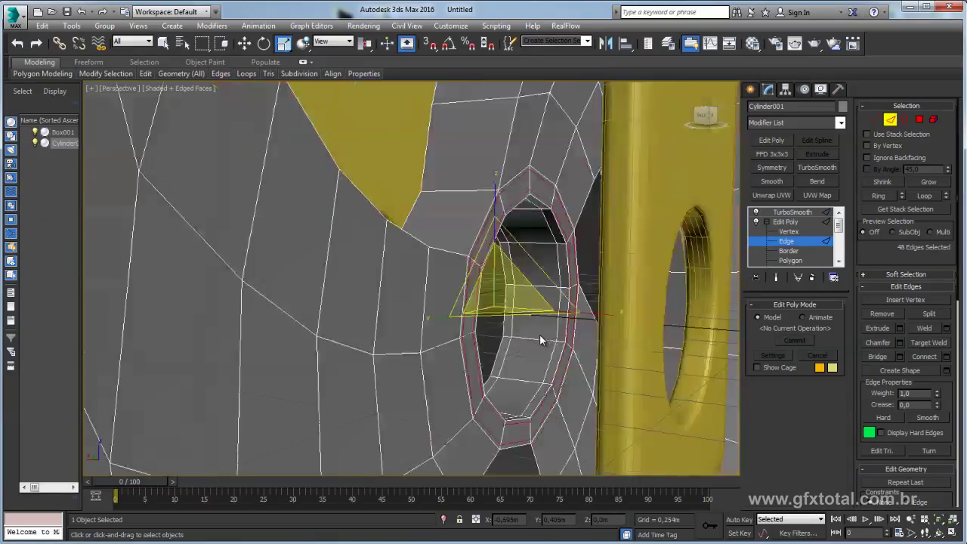
# Check the TurboSmooth result, then return to Edit Poly edge editing
pyautogui.keyDown('alt'); pyautogui.moveTo(539, 339); pyautogui.dragTo(642, 302, button='middle'); pyautogui.keyUp('alt')
pyautogui.click(791, 211)
pyautogui.scroll(-5, 529, 287)
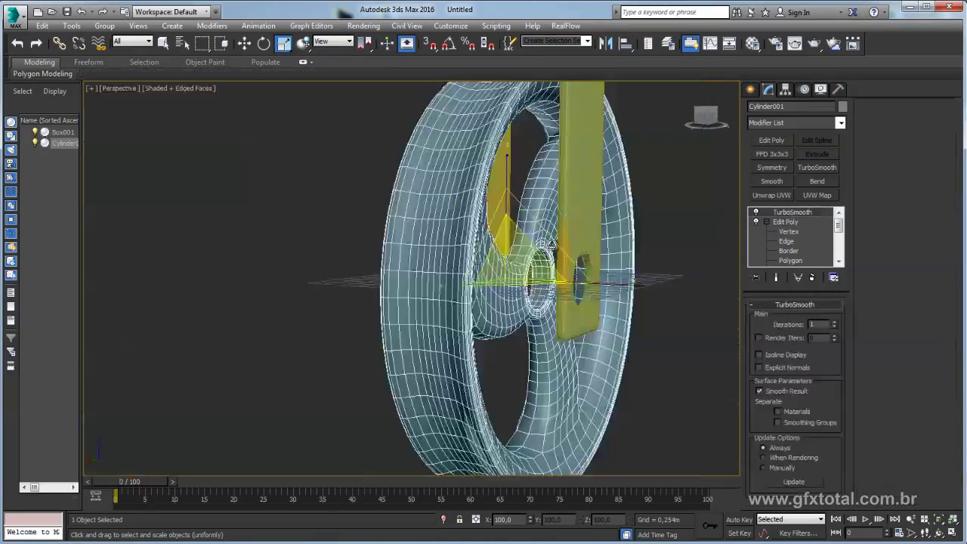
pyautogui.keyDown('alt'); pyautogui.moveTo(483, 272); pyautogui.dragTo(649, 219, button='middle'); pyautogui.keyUp('alt')
pyautogui.scroll(3, 542, 252)
pyautogui.scroll(3, 574, 242)
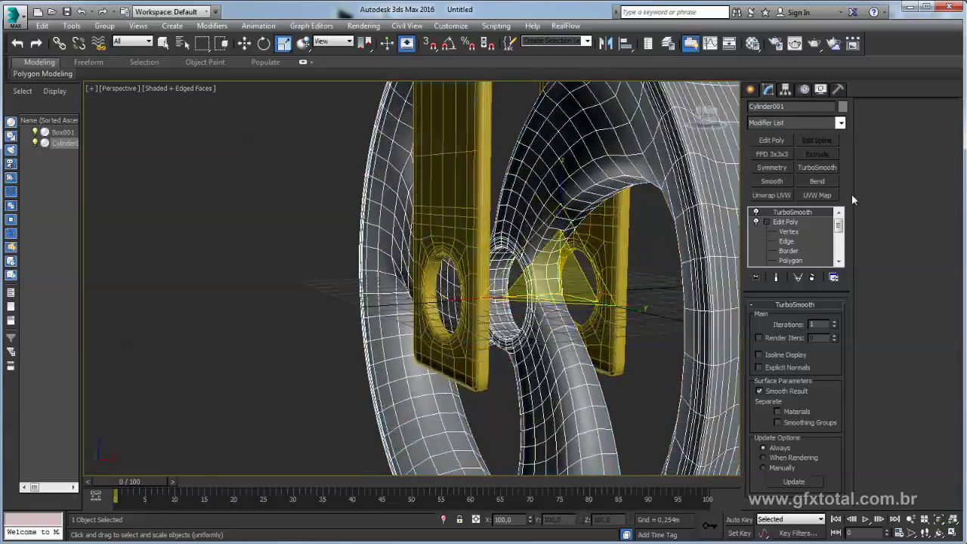
pyautogui.click(787, 240)
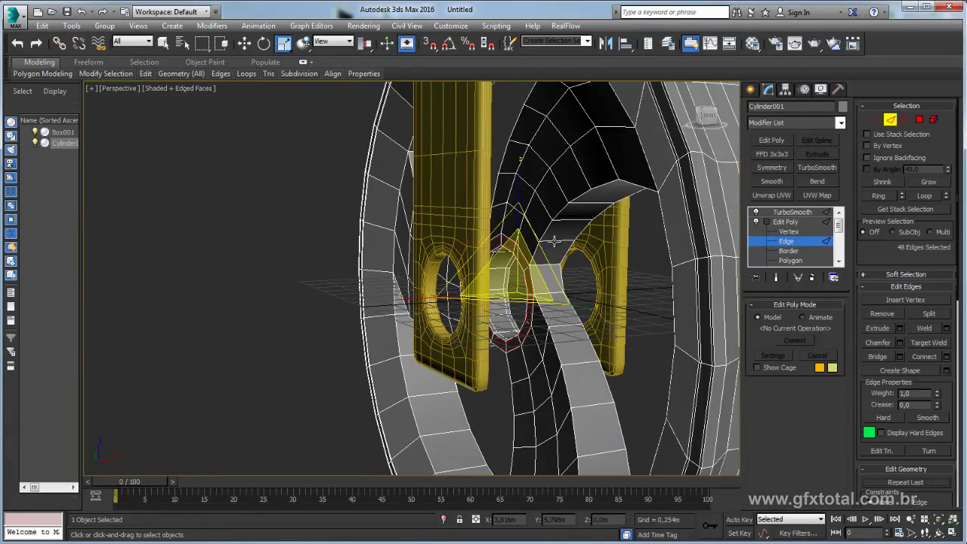
# Select three rim edges on the wheel and extend them into a full edge ring
pyautogui.click(554, 240)
pyautogui.keyDown('alt'); pyautogui.moveTo(554, 241); pyautogui.dragTo(501, 248, button='middle'); pyautogui.keyUp('alt')
pyautogui.scroll(3, 333, 263)
pyautogui.keyDown('ctrl'); pyautogui.click(338, 275); pyautogui.keyUp('ctrl')
pyautogui.moveTo(339, 275)
pyautogui.keyDown('alt'); pyautogui.mouseDown(button='middle')
pyautogui.moveTo(483, 350)
pyautogui.moveTo(558, 415)
pyautogui.mouseUp(button='middle'); pyautogui.keyUp('alt')
pyautogui.keyDown('ctrl'); pyautogui.click(512, 393); pyautogui.keyUp('ctrl')
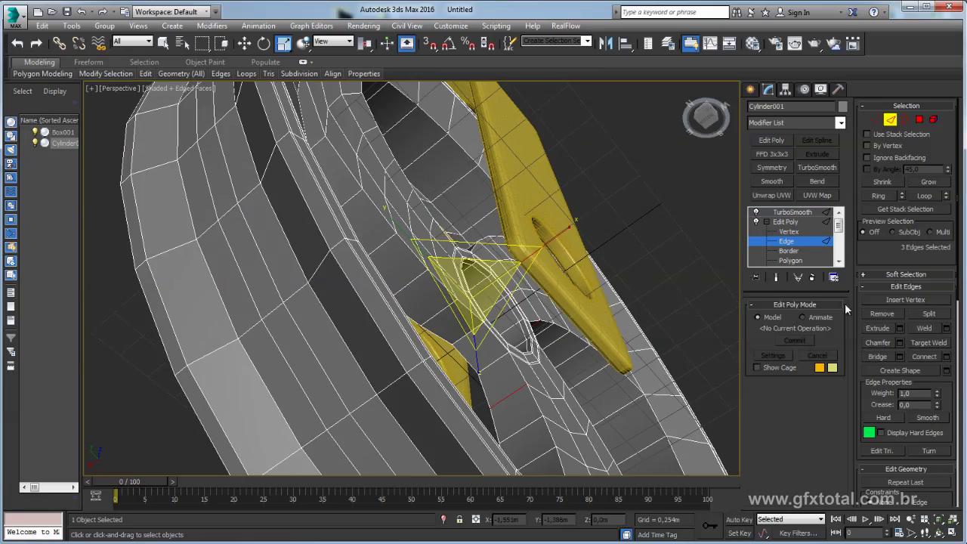
pyautogui.click(889, 200)
pyautogui.keyDown('alt'); pyautogui.moveTo(605, 239); pyautogui.dragTo(785, 210, button='middle'); pyautogui.keyUp('alt')
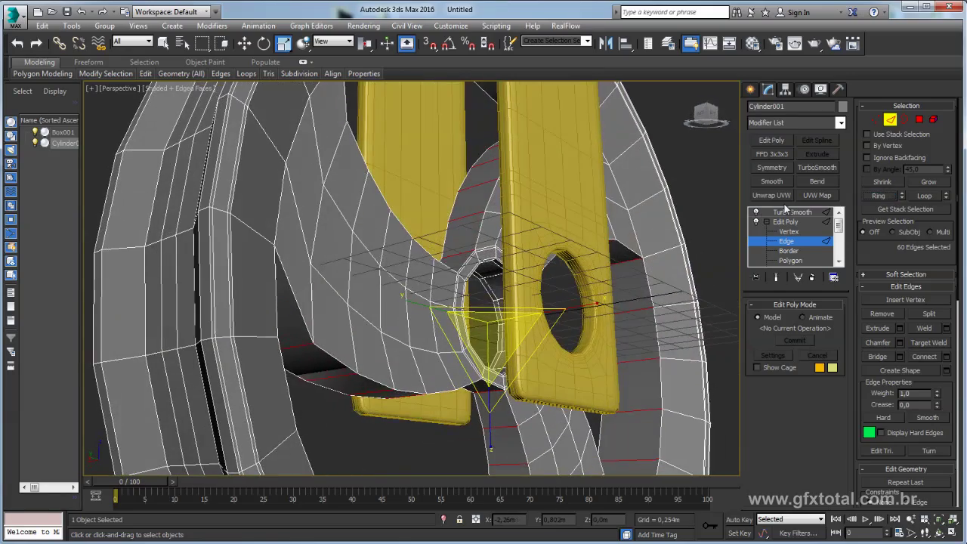
pyautogui.keyDown('ctrl'); pyautogui.click(918, 119); pyautogui.keyUp('ctrl')
pyautogui.keyDown('alt'); pyautogui.moveTo(689, 227); pyautogui.dragTo(560, 277, button='middle'); pyautogui.keyUp('alt')
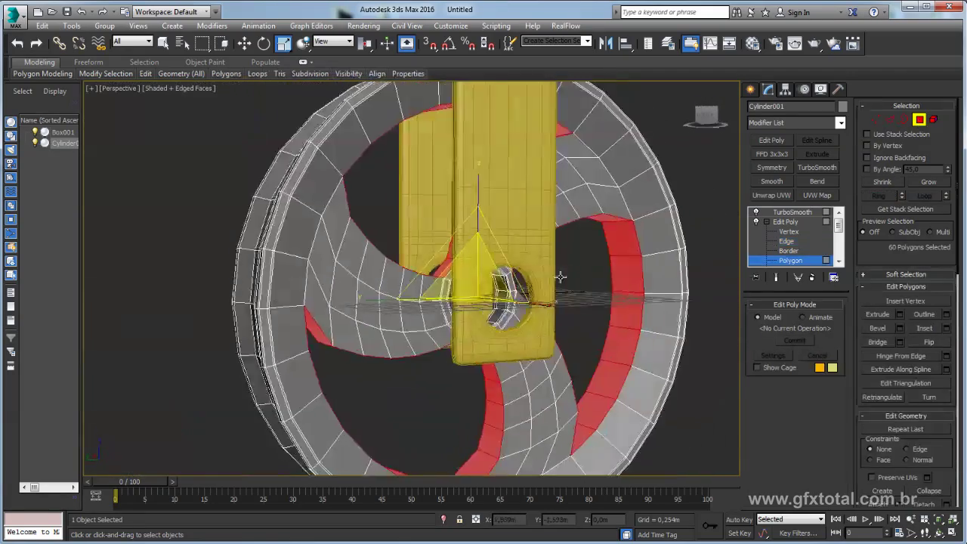
pyautogui.click(890, 119)
pyautogui.keyDown('alt'); pyautogui.moveTo(708, 209); pyautogui.dragTo(684, 275, button='middle'); pyautogui.keyUp('alt')
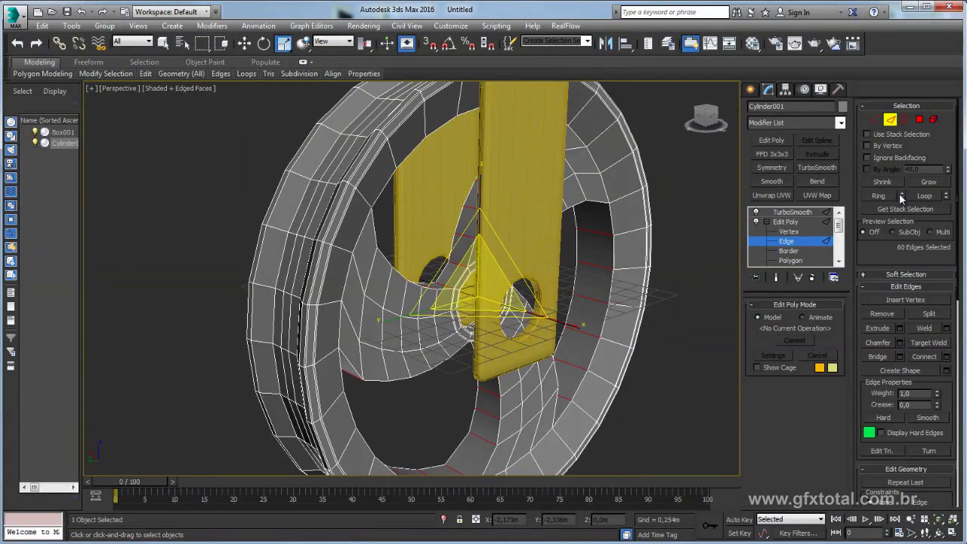
# Connect the ring with 2 segments at pinch 70, then return to TurboSmooth
pyautogui.click(945, 358)
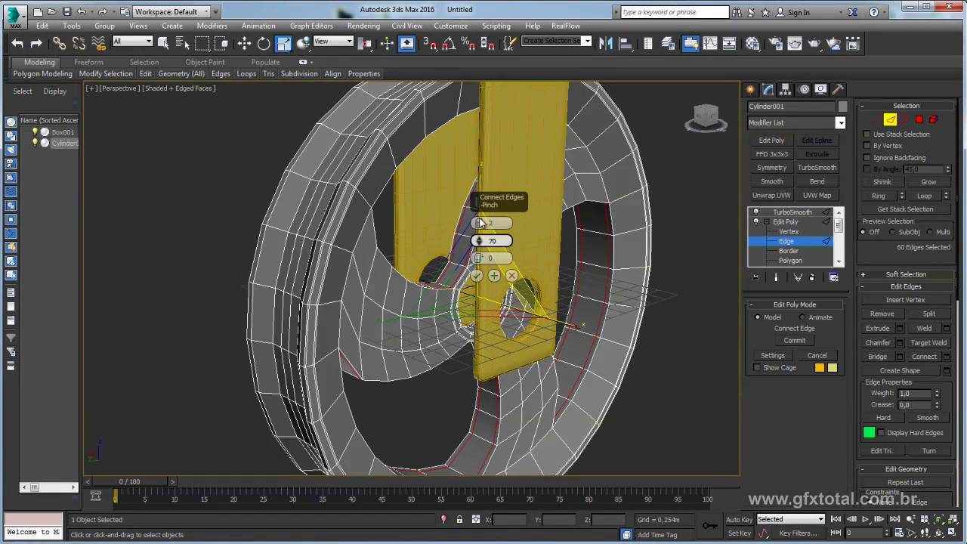
pyautogui.click(476, 275)
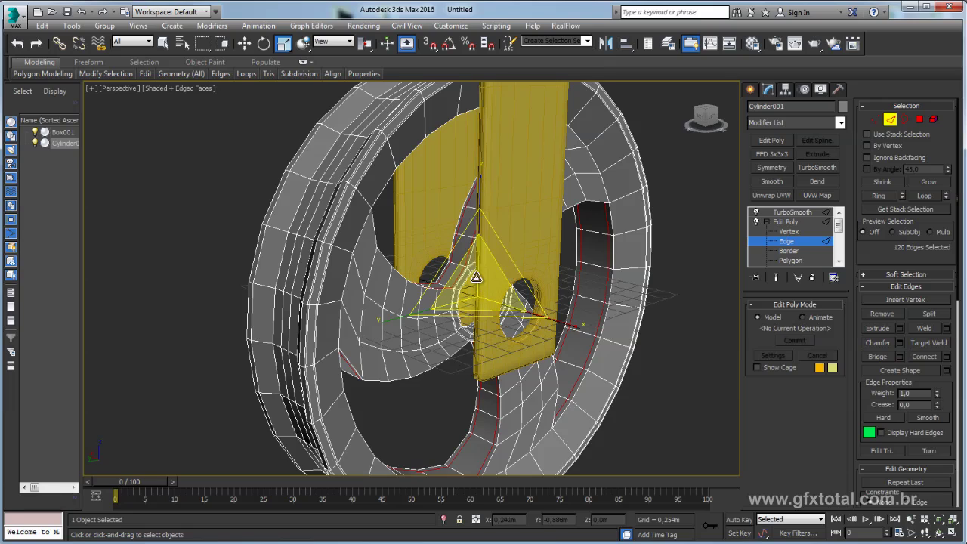
pyautogui.click(786, 222)
pyautogui.click(792, 211)
pyautogui.click(692, 269)
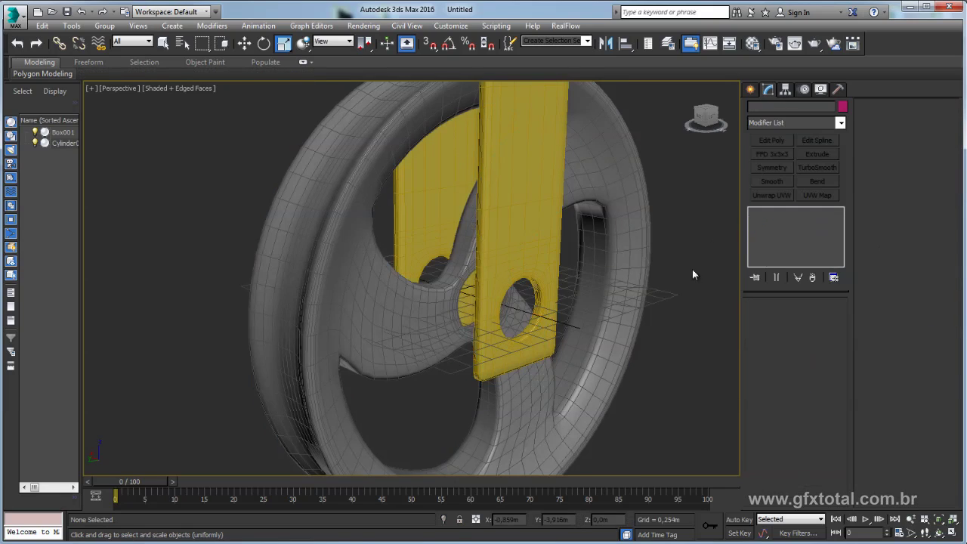
pyautogui.keyDown('alt'); pyautogui.moveTo(696, 295); pyautogui.dragTo(637, 274, button='middle'); pyautogui.keyUp('alt')
pyautogui.click(637, 274)
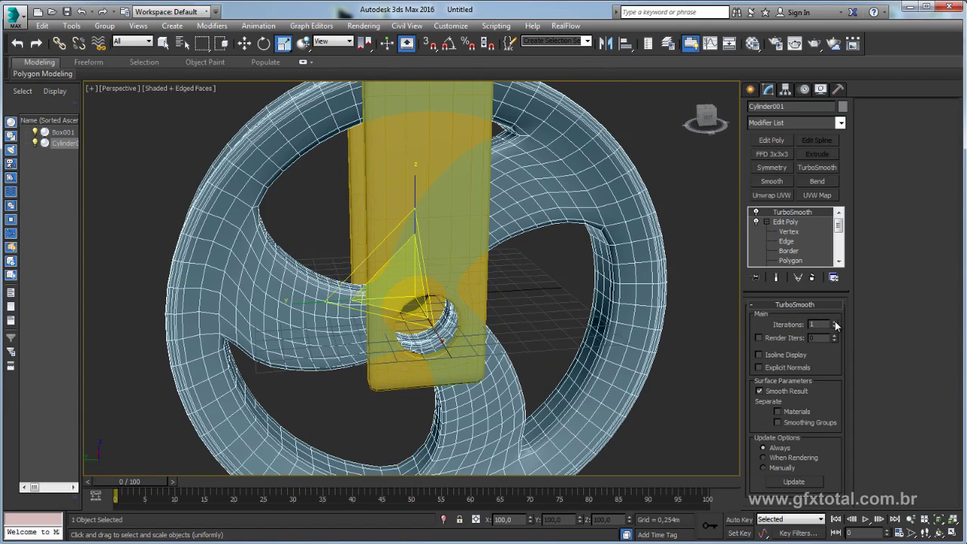
# Raise the wheel's TurboSmooth iterations
pyautogui.click(835, 322)
pyautogui.click(718, 325)
pyautogui.moveTo(718, 326)
pyautogui.keyDown('alt'); pyautogui.mouseDown(button='middle')
pyautogui.moveTo(587, 325)
pyautogui.moveTo(512, 341)
pyautogui.moveTo(540, 387)
pyautogui.moveTo(640, 363)
pyautogui.moveTo(679, 330)
pyautogui.moveTo(547, 303)
pyautogui.moveTo(575, 324)
pyautogui.moveTo(575, 301)
pyautogui.moveTo(603, 281)
pyautogui.moveTo(556, 294)
pyautogui.moveTo(503, 352)
pyautogui.mouseUp(button='middle'); pyautogui.keyUp('alt')
# Select the Box001 bracket and frame it with the wheel in the Left view
pyautogui.click(547, 303)
pyautogui.scroll(3, 548, 302)
pyautogui.press('l')
pyautogui.scroll(-3, 503, 352)
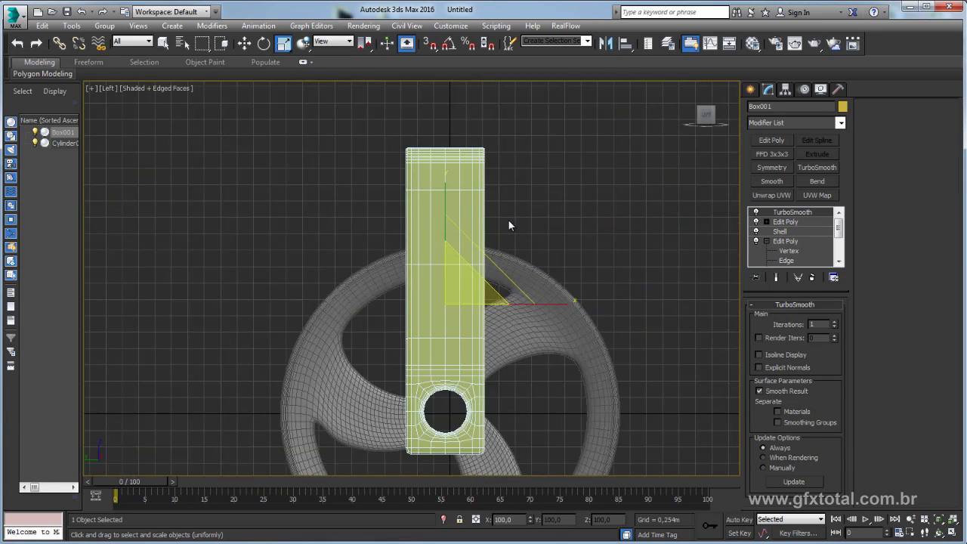
pyautogui.moveTo(512, 222); pyautogui.dragTo(507, 317, button='middle')
pyautogui.moveTo(588, 244); pyautogui.dragTo(598, 258, button='middle')
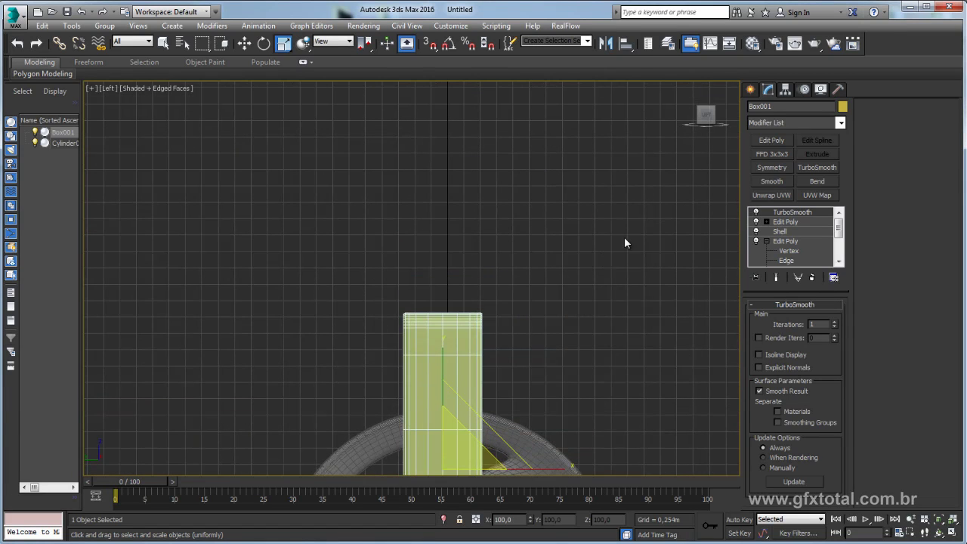
# Start a Line spline on the bracket top with a point straight above it
pyautogui.click(752, 90)
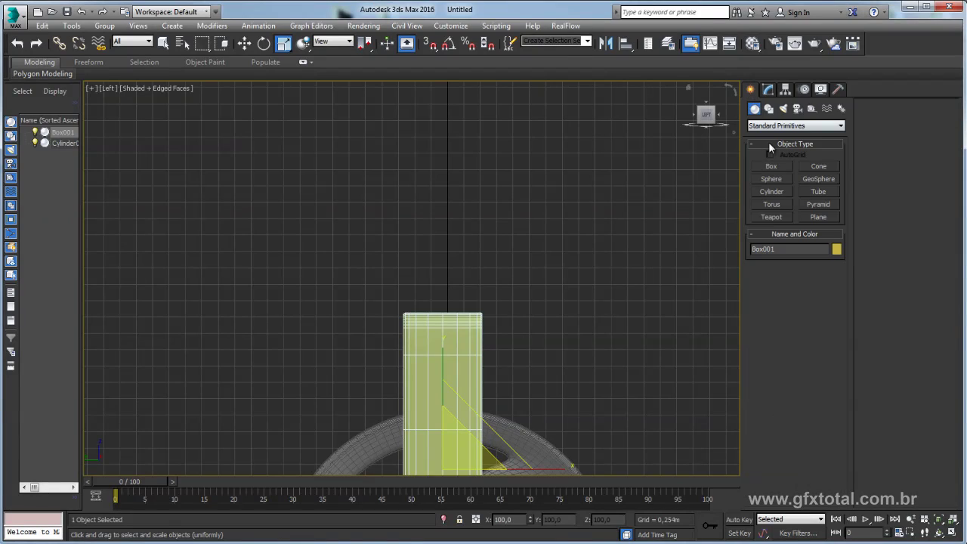
pyautogui.click(768, 108)
pyautogui.click(775, 178)
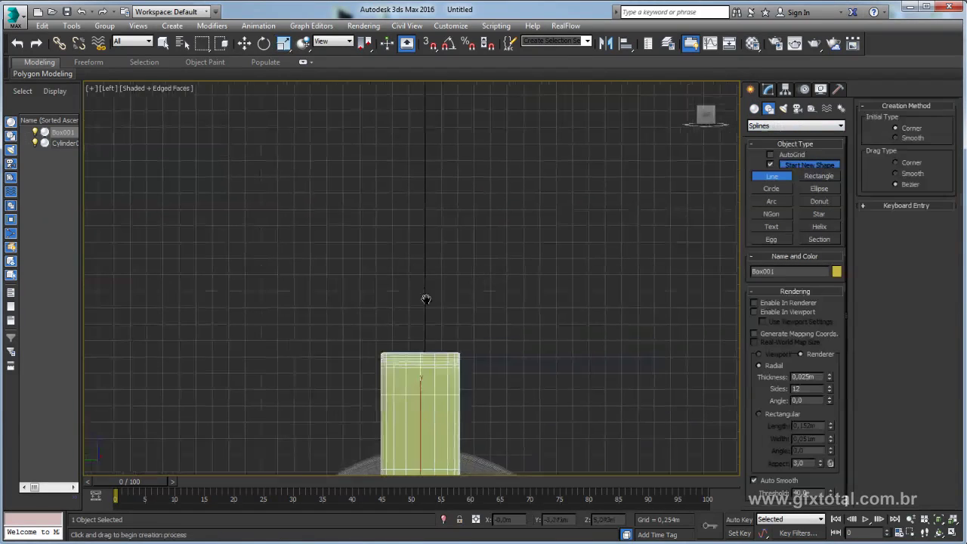
pyautogui.moveTo(425, 302); pyautogui.dragTo(413, 366, button='middle')
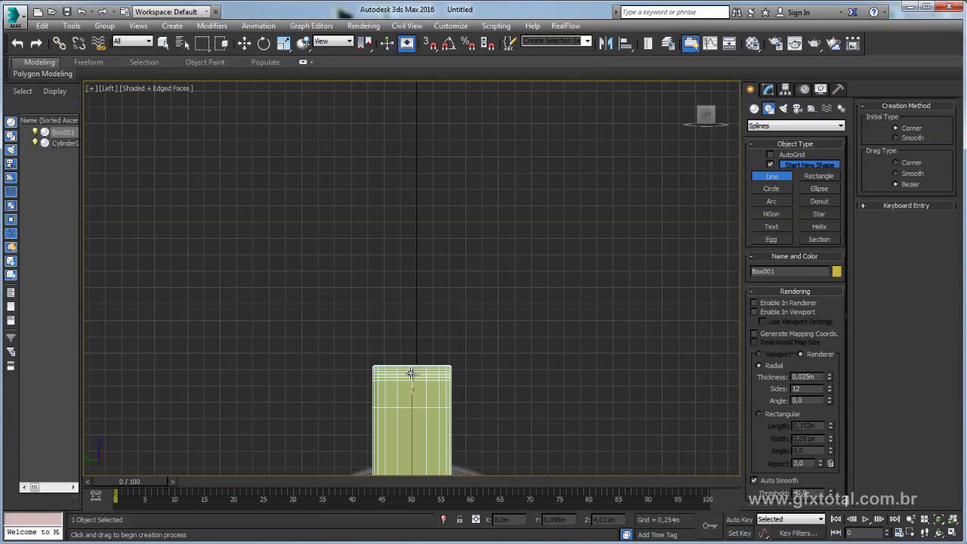
pyautogui.click(411, 372)
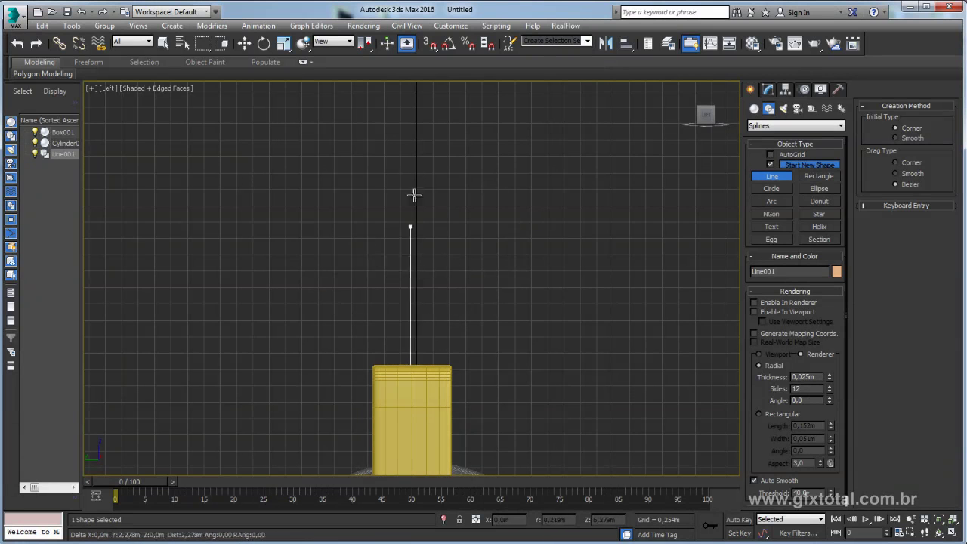
pyautogui.click(410, 212)
# Curve the line over into a hook shape and finish Line001
pyautogui.rightClick(460, 217)
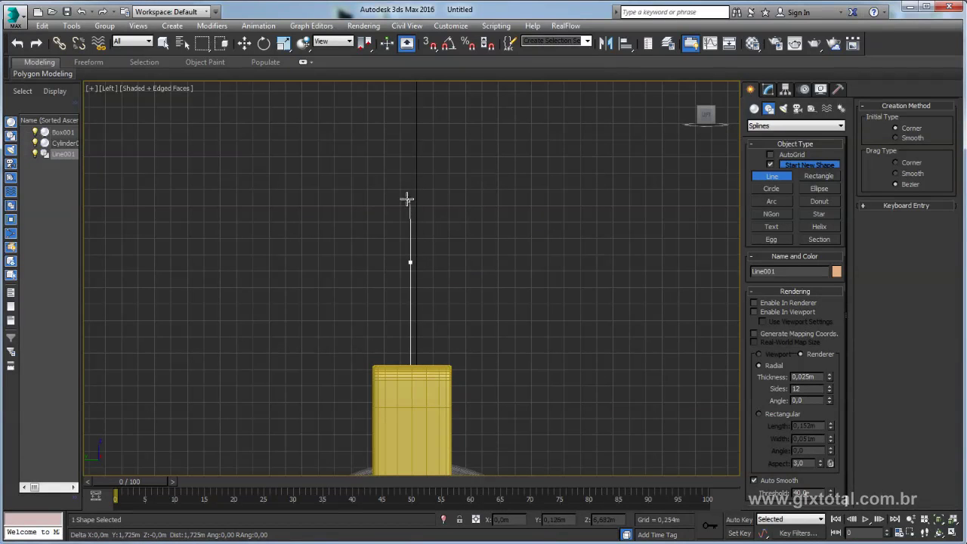
pyautogui.scroll(-2, 344, 166)
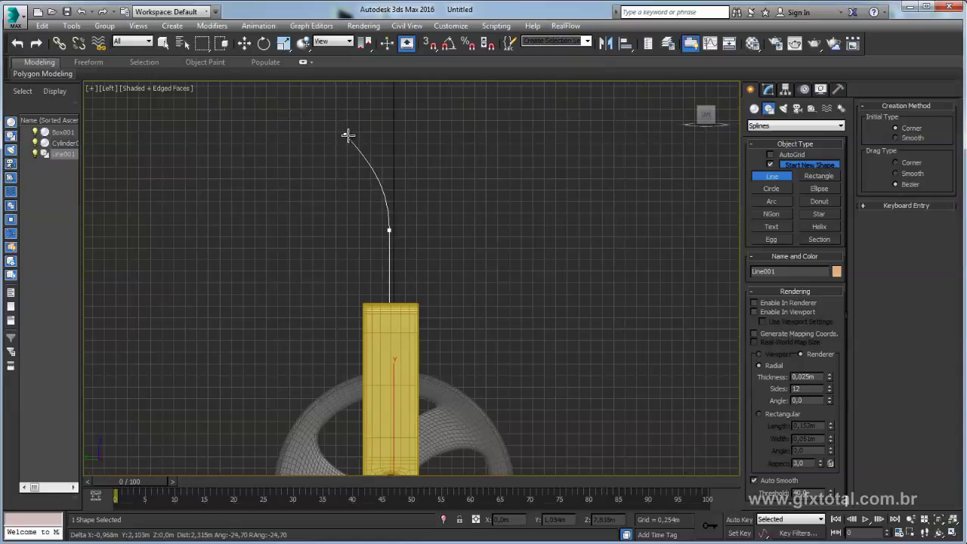
pyautogui.moveTo(341, 131); pyautogui.dragTo(337, 108)
pyautogui.click(425, 85)
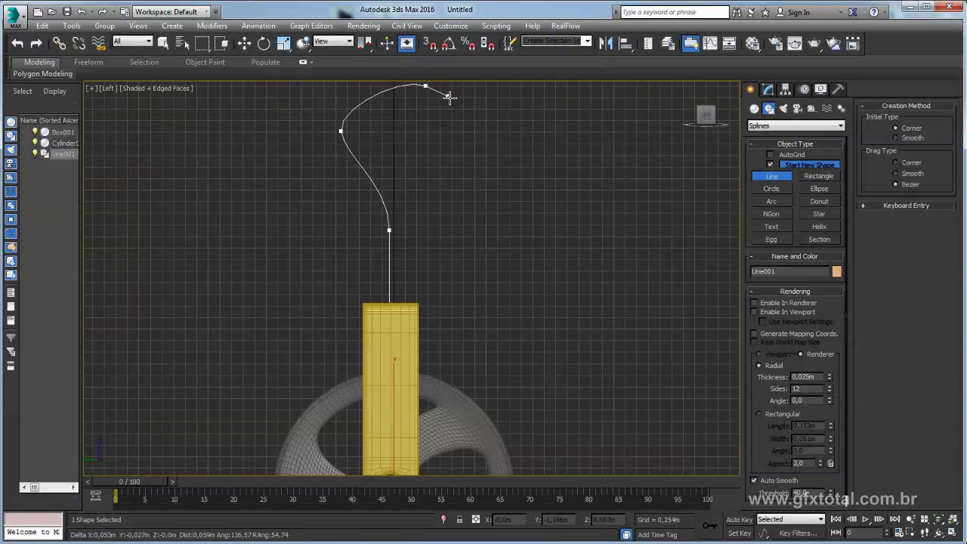
pyautogui.click(473, 155)
pyautogui.rightClick(472, 155)
pyautogui.moveTo(521, 155); pyautogui.dragTo(540, 266, button='middle')
pyautogui.press('r')
pyautogui.click(768, 89)
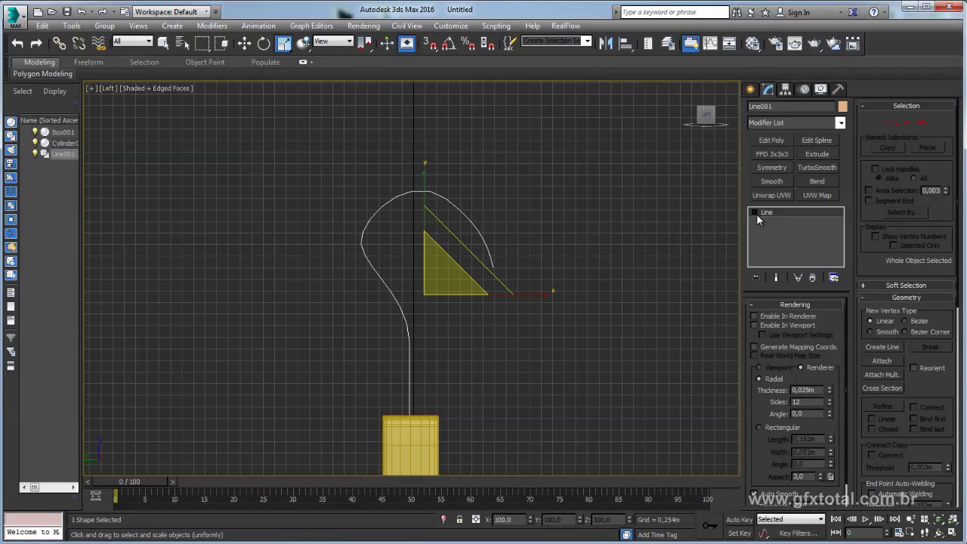
# At Vertex level, move, scale and rotate the top hook vertex's Bezier handles
pyautogui.click(776, 221)
pyautogui.click(446, 198)
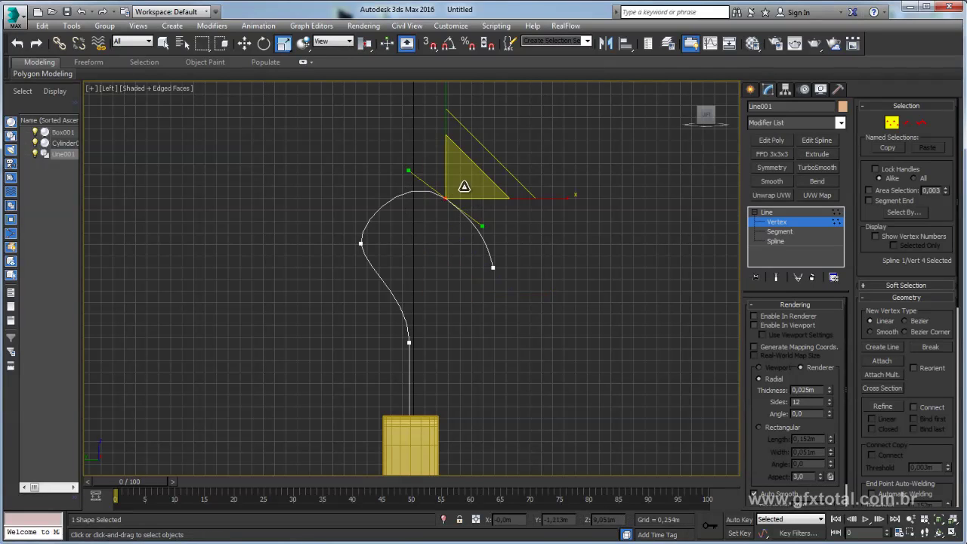
pyautogui.press('w')
pyautogui.moveTo(479, 164); pyautogui.dragTo(482, 158)
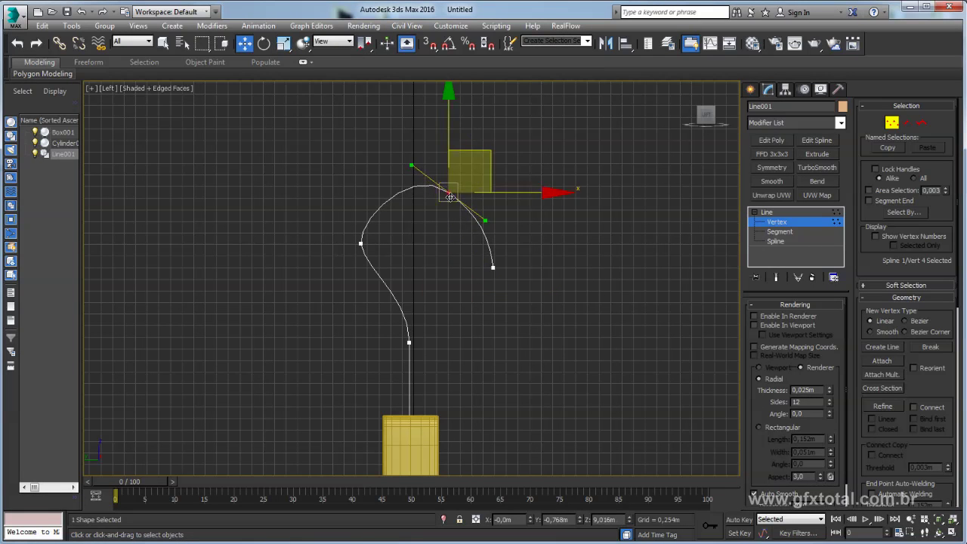
pyautogui.press('r')
pyautogui.moveTo(448, 190); pyautogui.dragTo(483, 192)
pyautogui.press('e')
pyautogui.moveTo(535, 153); pyautogui.dragTo(529, 146)
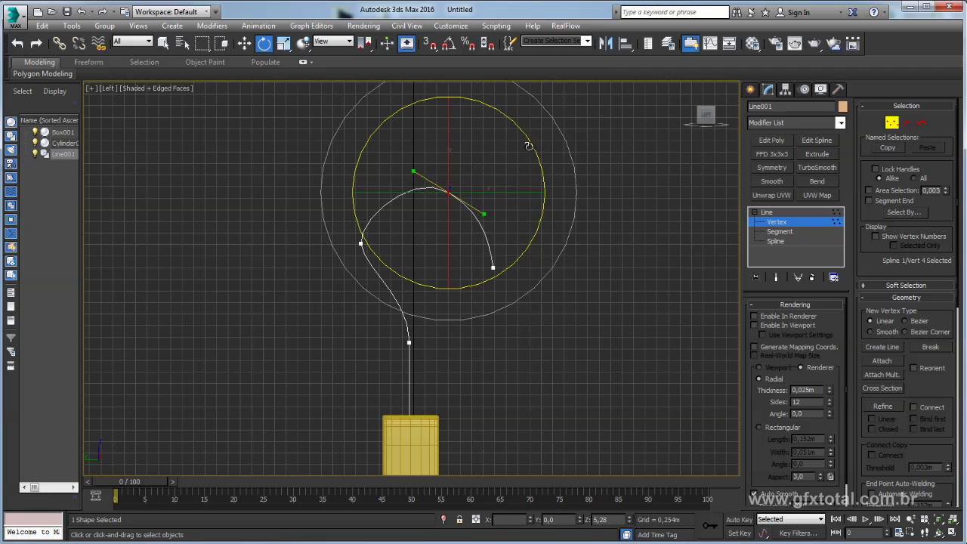
# Adjust the left vertex's handles and position to round out the crook
pyautogui.click(361, 243)
pyautogui.press('r')
pyautogui.moveTo(371, 198); pyautogui.dragTo(371, 175)
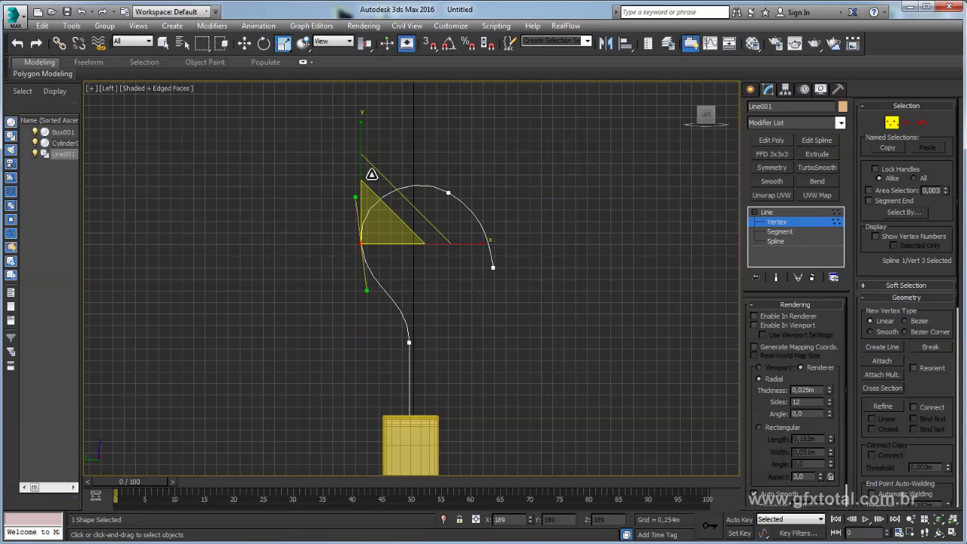
pyautogui.press('w')
pyautogui.moveTo(393, 213); pyautogui.dragTo(402, 219)
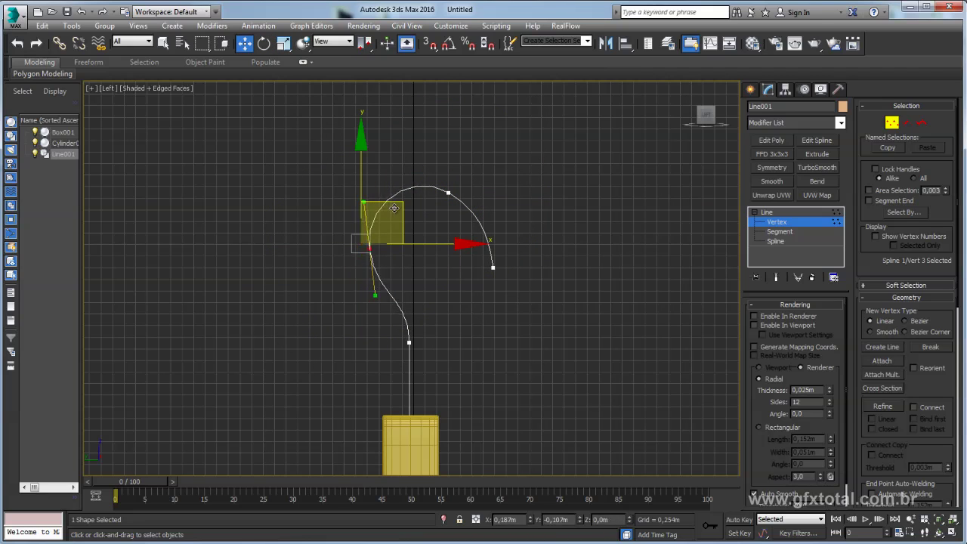
pyautogui.click(492, 269)
pyautogui.click(448, 194)
pyautogui.press('e')
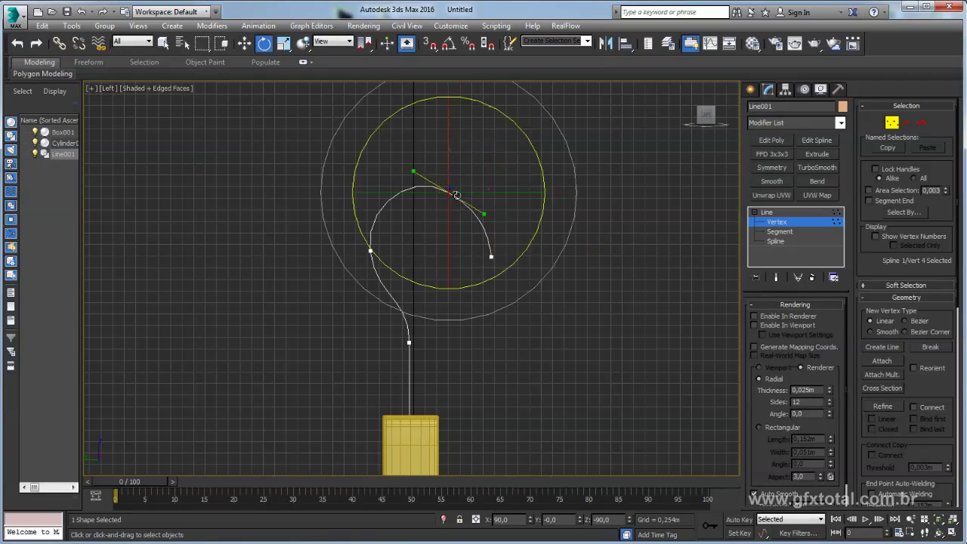
pyautogui.press('r')
# Switch to Perspective with the grid hidden and orbit around the hook
pyautogui.moveTo(508, 258); pyautogui.dragTo(503, 270, button='middle')
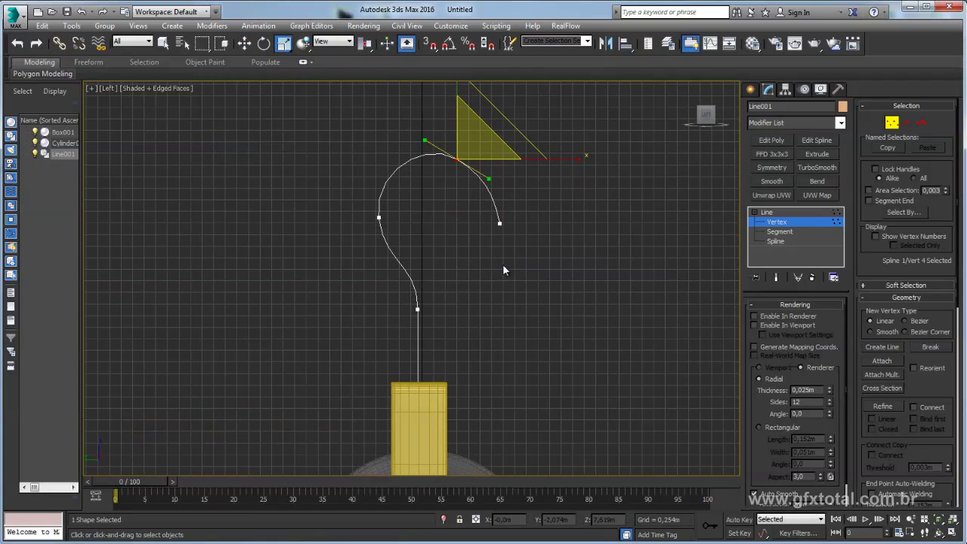
pyautogui.press('p')
pyautogui.press('g')
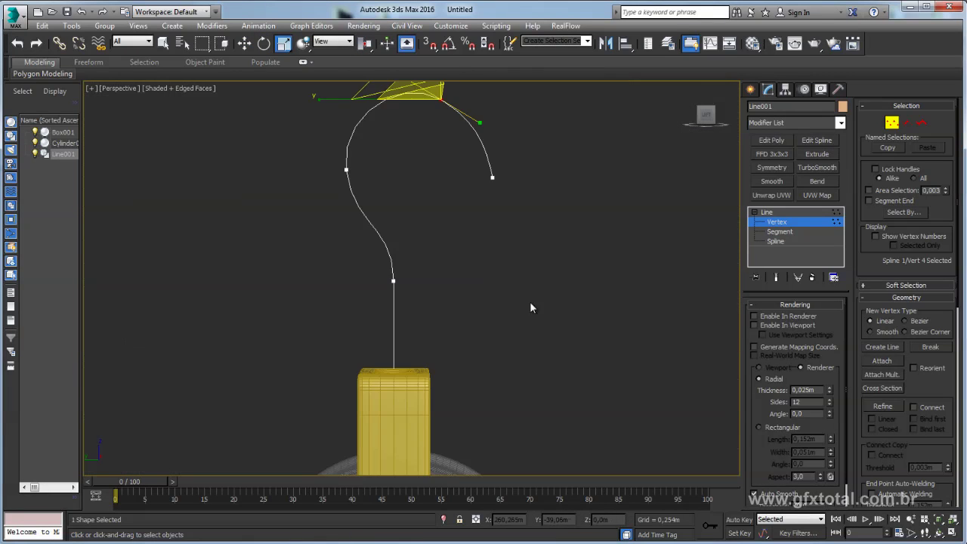
pyautogui.keyDown('alt'); pyautogui.moveTo(578, 298); pyautogui.dragTo(531, 337, button='middle'); pyautogui.keyUp('alt')
# Enable viewport rendering for the hook and set its thickness to 0.544m
pyautogui.keyDown('alt'); pyautogui.moveTo(626, 300); pyautogui.dragTo(527, 302, button='middle'); pyautogui.keyUp('alt')
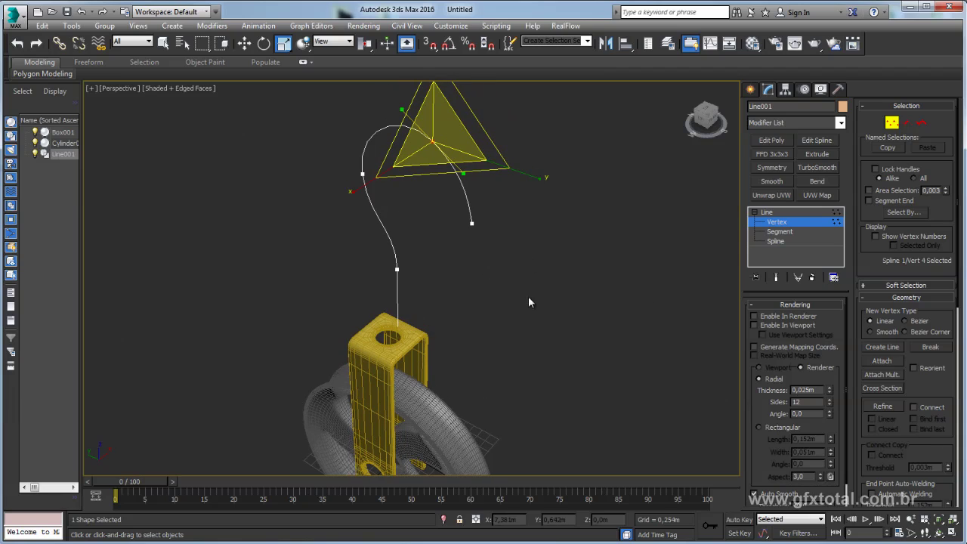
pyautogui.click(754, 325)
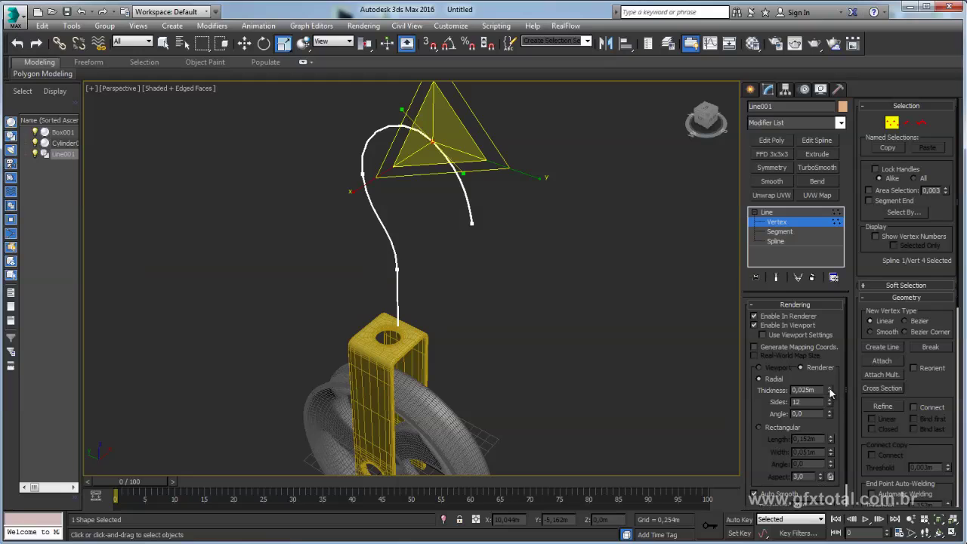
pyautogui.moveTo(829, 392)
pyautogui.mouseDown()
pyautogui.moveTo(682, 495)
pyautogui.moveTo(677, 412)
pyautogui.mouseUp()
pyautogui.keyDown('alt'); pyautogui.moveTo(545, 282); pyautogui.dragTo(488, 259, button='middle'); pyautogui.keyUp('alt')
# Move the whole hook tube to centre it on the bracket
pyautogui.press('w')
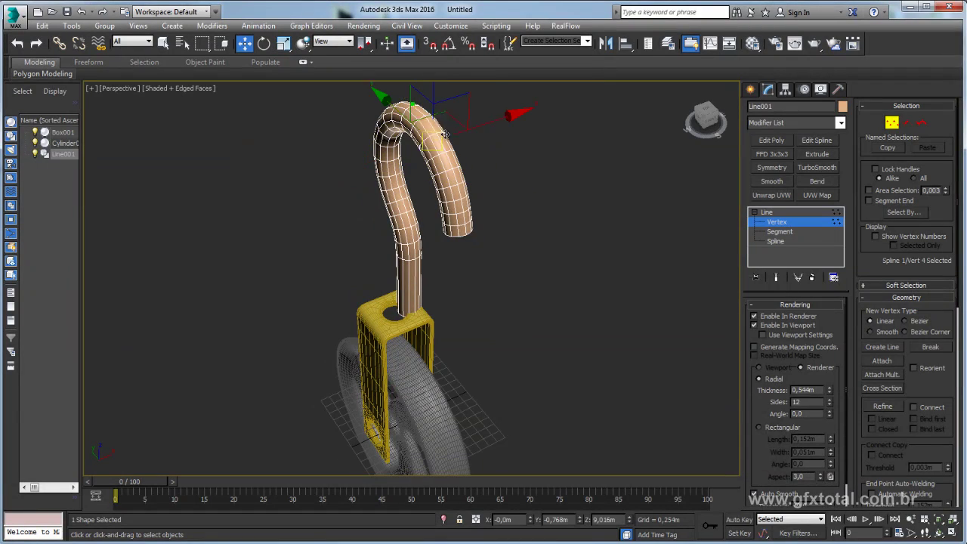
pyautogui.click(789, 214)
pyautogui.moveTo(477, 198); pyautogui.dragTo(473, 200)
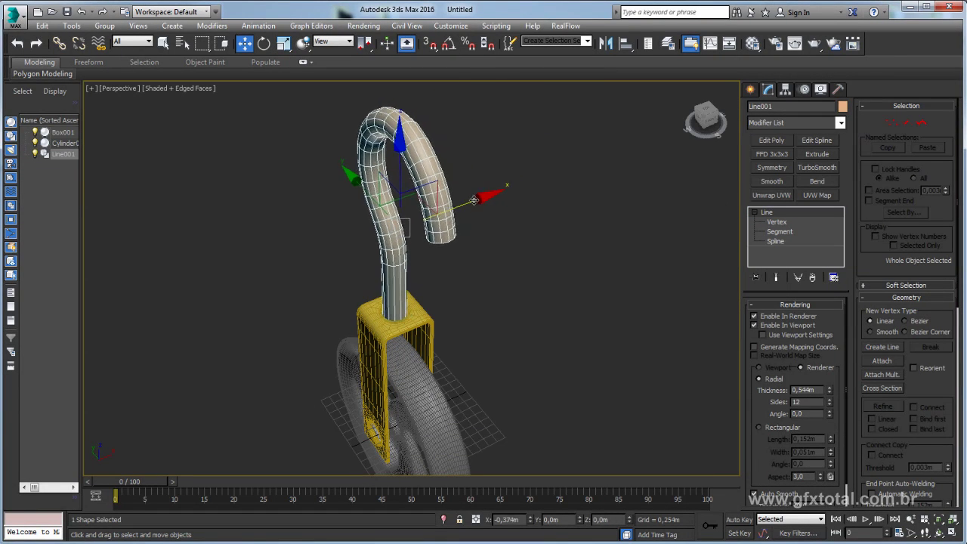
pyautogui.keyDown('alt'); pyautogui.moveTo(474, 200); pyautogui.dragTo(473, 224, button='middle'); pyautogui.keyUp('alt')
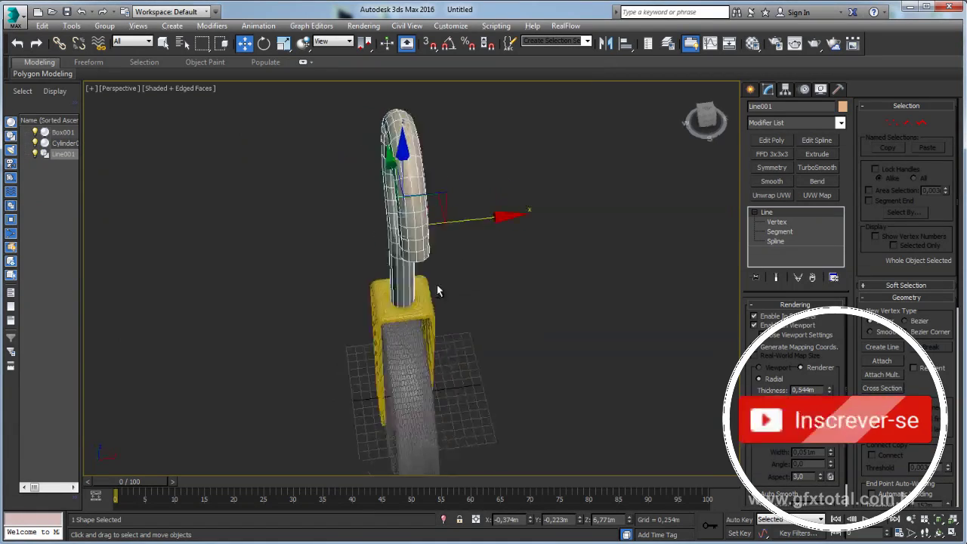
pyautogui.moveTo(472, 224); pyautogui.dragTo(475, 224)
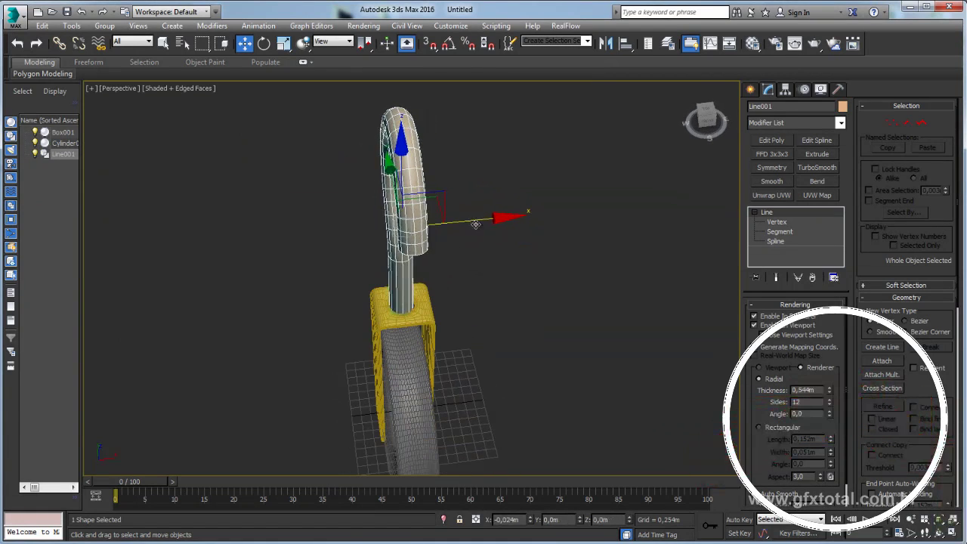
pyautogui.moveTo(475, 224)
pyautogui.keyDown('alt'); pyautogui.mouseDown(button='middle')
pyautogui.moveTo(477, 276)
pyautogui.moveTo(459, 243)
pyautogui.mouseUp(button='middle'); pyautogui.keyUp('alt')
pyautogui.scroll(3, 459, 243)
pyautogui.scroll(2, 464, 264)
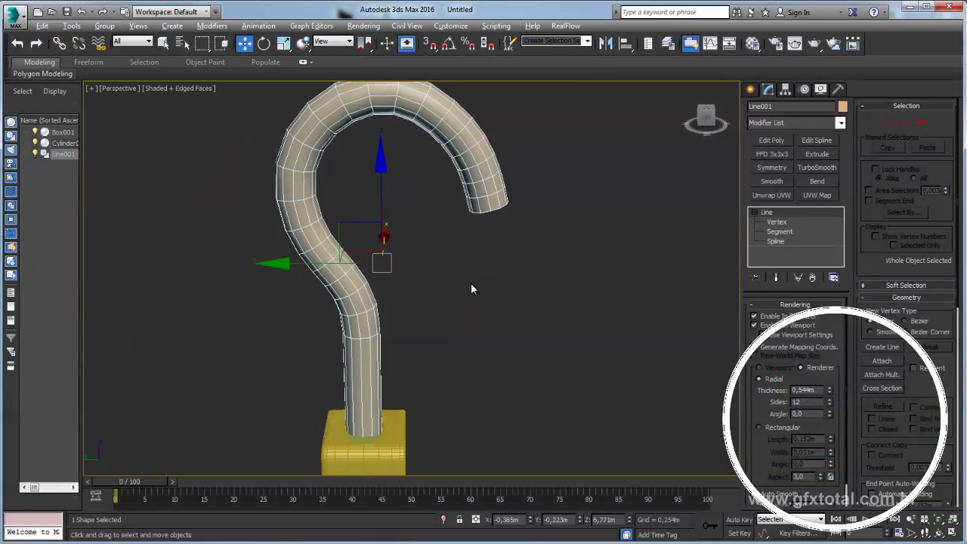
# Rotate the hook's top vertex to reshape its curl, then exit Vertex level
pyautogui.click(776, 222)
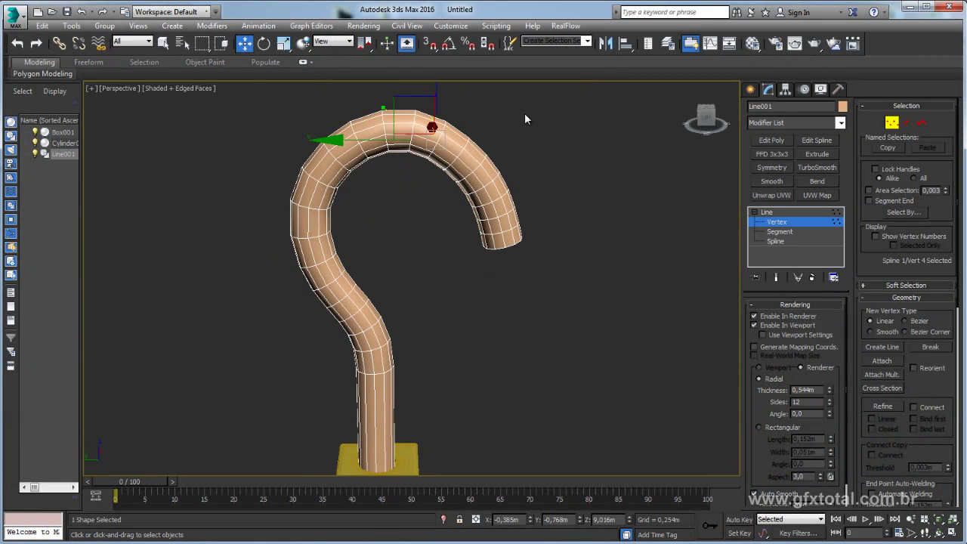
pyautogui.press('e')
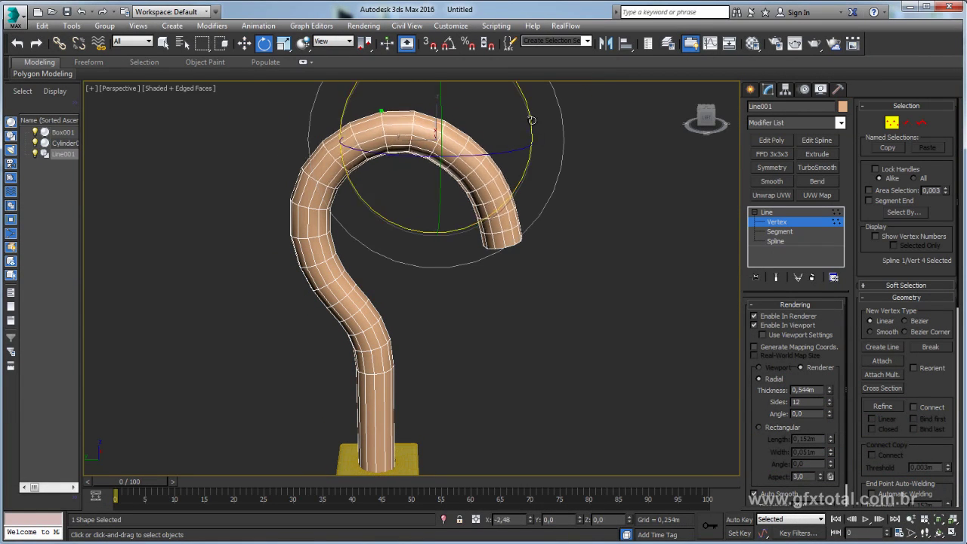
pyautogui.keyDown('alt'); pyautogui.moveTo(532, 118); pyautogui.dragTo(556, 184, button='middle'); pyautogui.keyUp('alt')
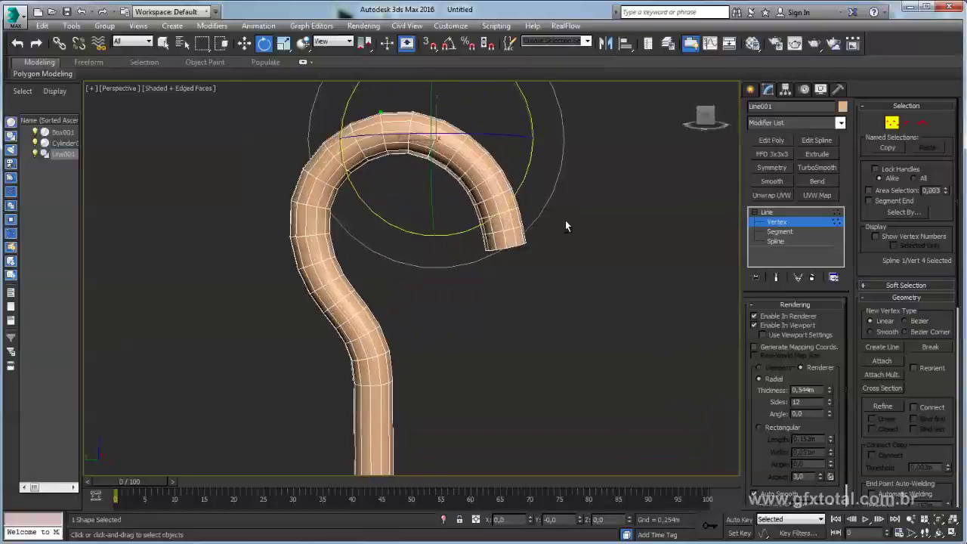
pyautogui.moveTo(533, 130); pyautogui.dragTo(539, 129)
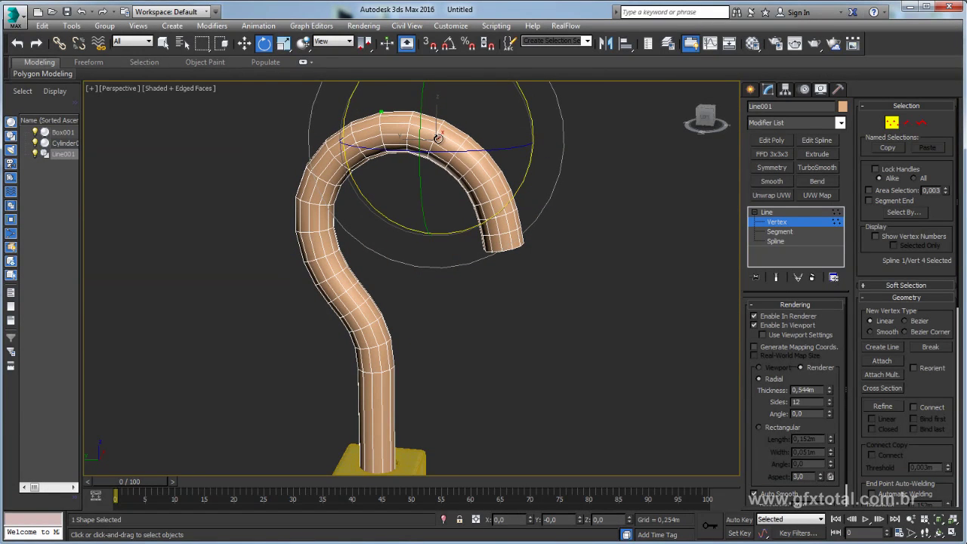
pyautogui.moveTo(432, 136)
pyautogui.keyDown('alt'); pyautogui.mouseDown(button='middle')
pyautogui.moveTo(492, 246)
pyautogui.moveTo(630, 238)
pyautogui.mouseUp(button='middle'); pyautogui.keyUp('alt')
pyautogui.scroll(-3, 493, 246)
pyautogui.click(782, 221)
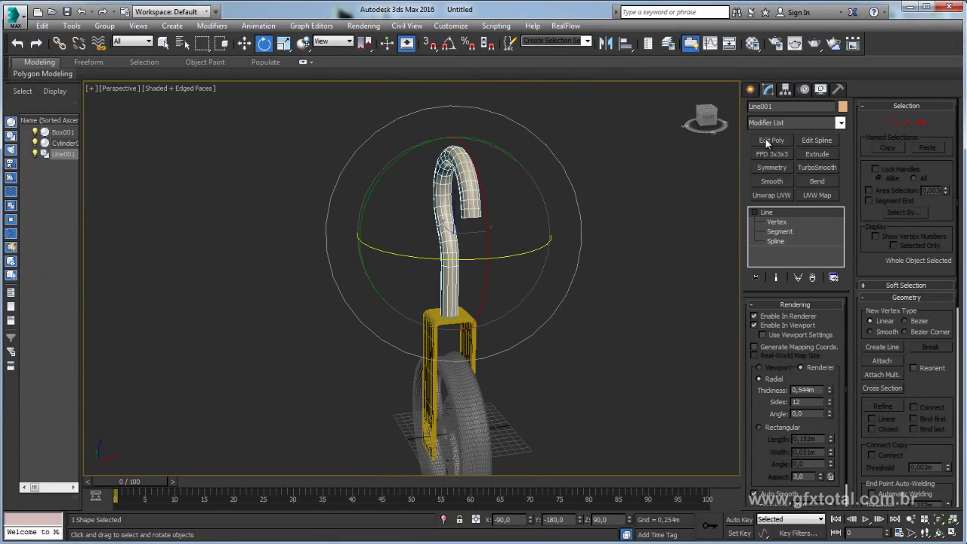
# Add an Edit Poly modifier to the hook and enter Polygon level
pyautogui.click(765, 139)
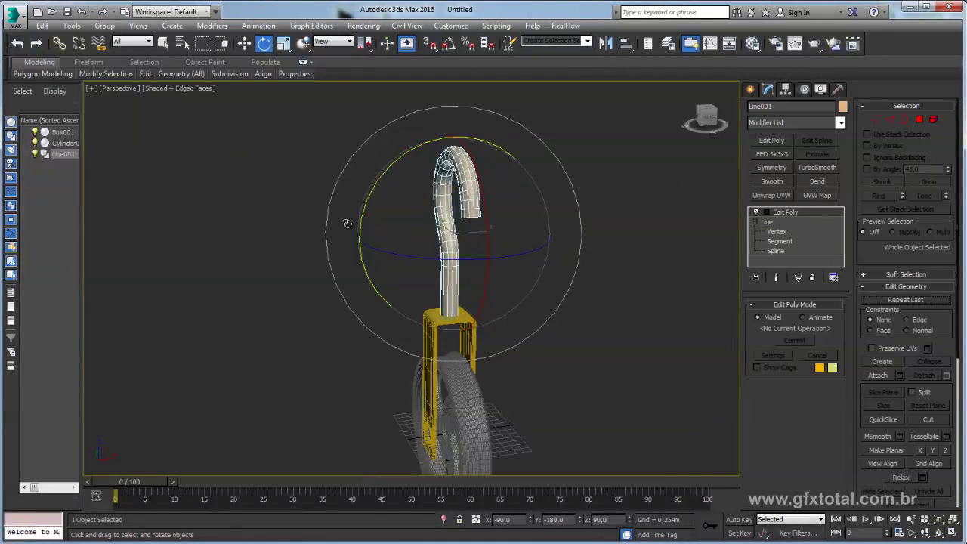
pyautogui.click(922, 122)
pyautogui.keyDown('alt'); pyautogui.moveTo(496, 179); pyautogui.dragTo(511, 240, button='middle'); pyautogui.keyUp('alt')
pyautogui.scroll(4, 511, 239)
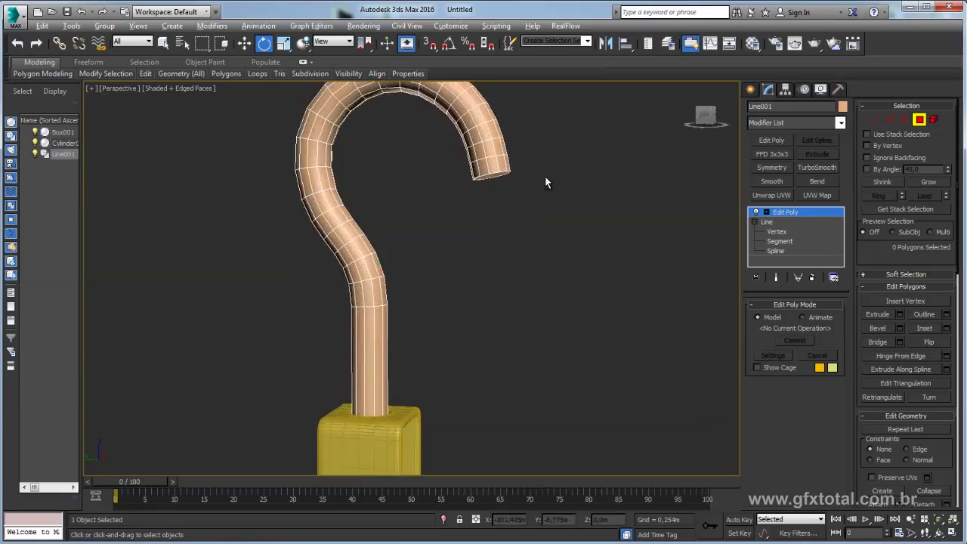
pyautogui.keyDown('alt'); pyautogui.moveTo(546, 183); pyautogui.dragTo(559, 209, button='middle'); pyautogui.keyUp('alt')
# Select the cap polygons at the hook's curled tip and delete them
pyautogui.moveTo(464, 171); pyautogui.dragTo(464, 171)
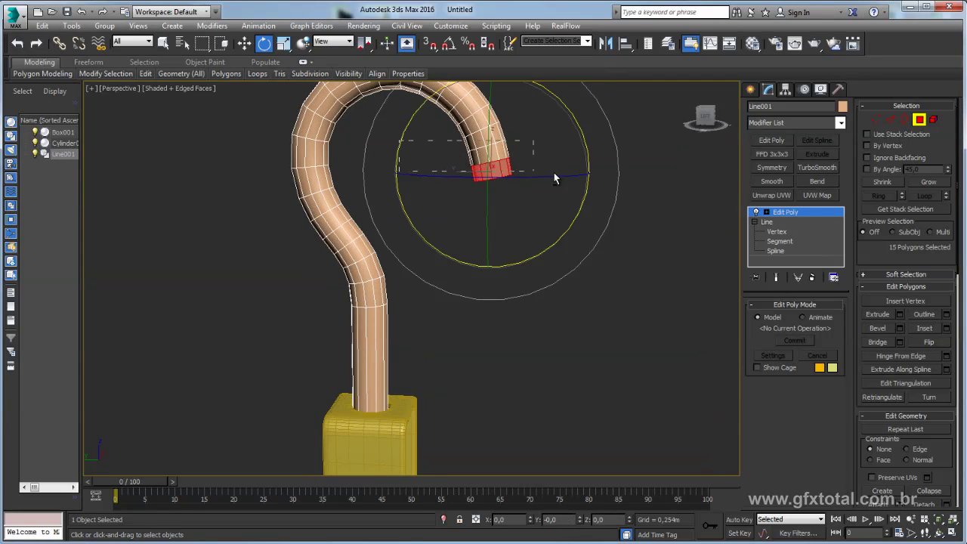
pyautogui.moveTo(582, 175); pyautogui.dragTo(579, 171)
pyautogui.scroll(4, 505, 209)
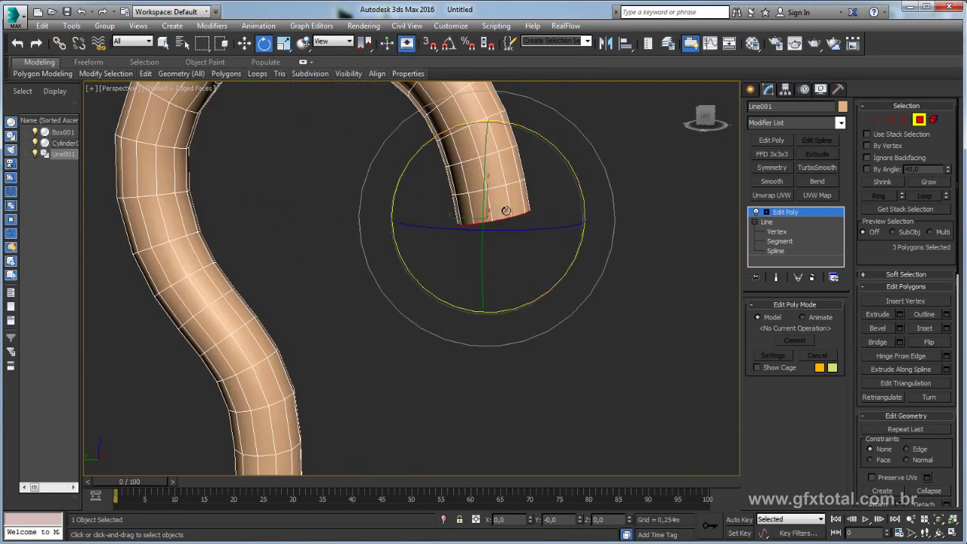
pyautogui.moveTo(505, 209)
pyautogui.keyDown('alt'); pyautogui.mouseDown(button='middle')
pyautogui.moveTo(537, 237)
pyautogui.moveTo(539, 267)
pyautogui.moveTo(533, 215)
pyautogui.mouseUp(button='middle'); pyautogui.keyUp('alt')
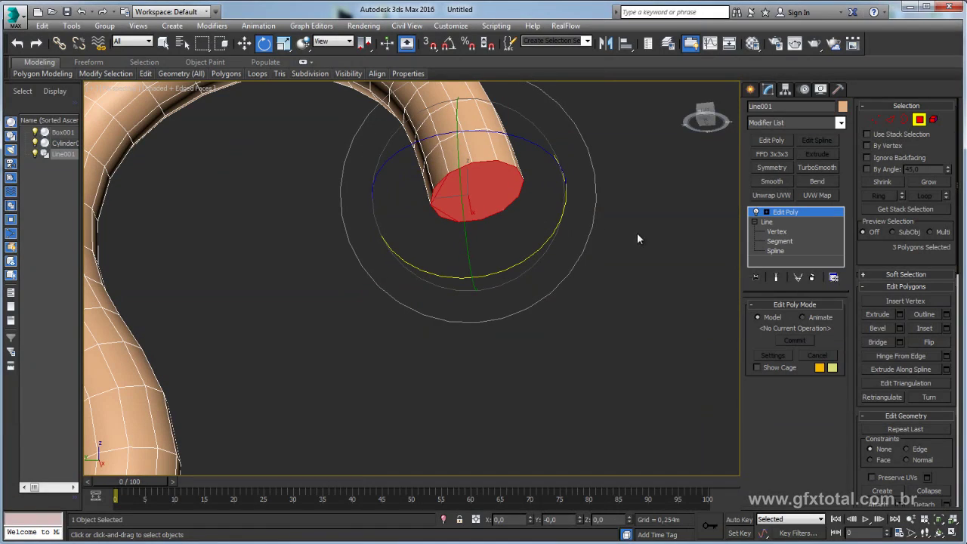
pyautogui.press('Delete')
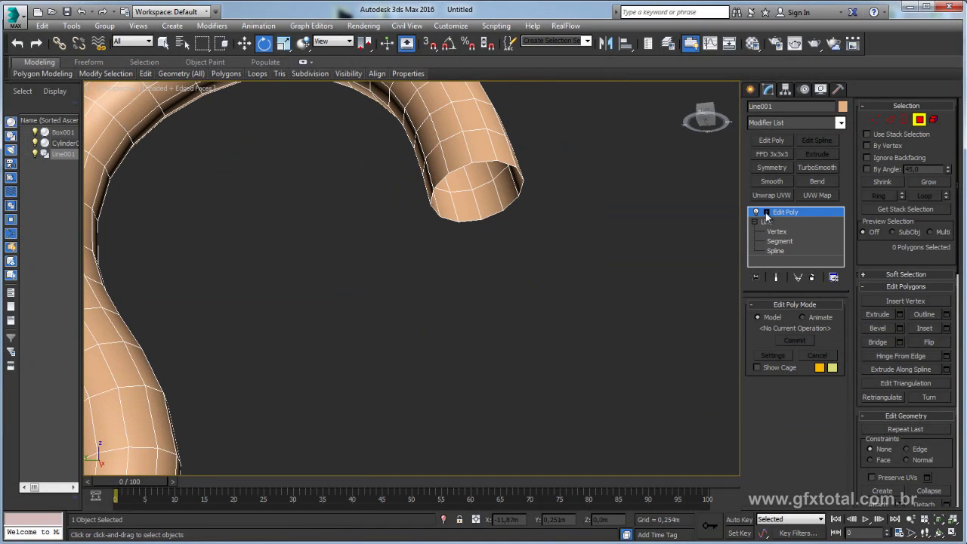
pyautogui.click(765, 212)
pyautogui.click(789, 240)
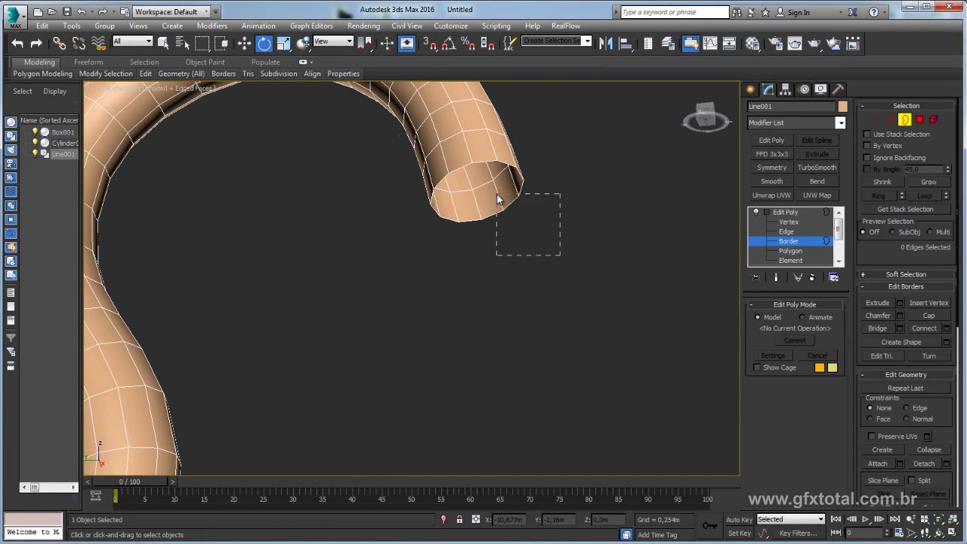
# Select the hook's open end rim at Border level and nudge it in the Left view
pyautogui.moveTo(497, 198); pyautogui.dragTo(496, 195)
pyautogui.keyDown('alt'); pyautogui.moveTo(496, 195); pyautogui.dragTo(527, 228, button='middle'); pyautogui.keyUp('alt')
pyautogui.press('l')
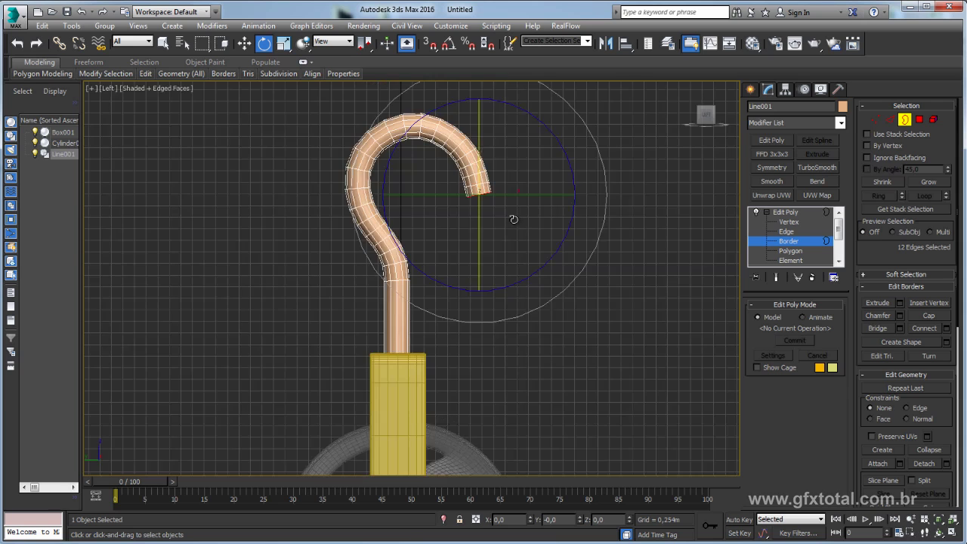
pyautogui.scroll(3, 491, 164)
pyautogui.scroll(3, 491, 165)
pyautogui.press('w')
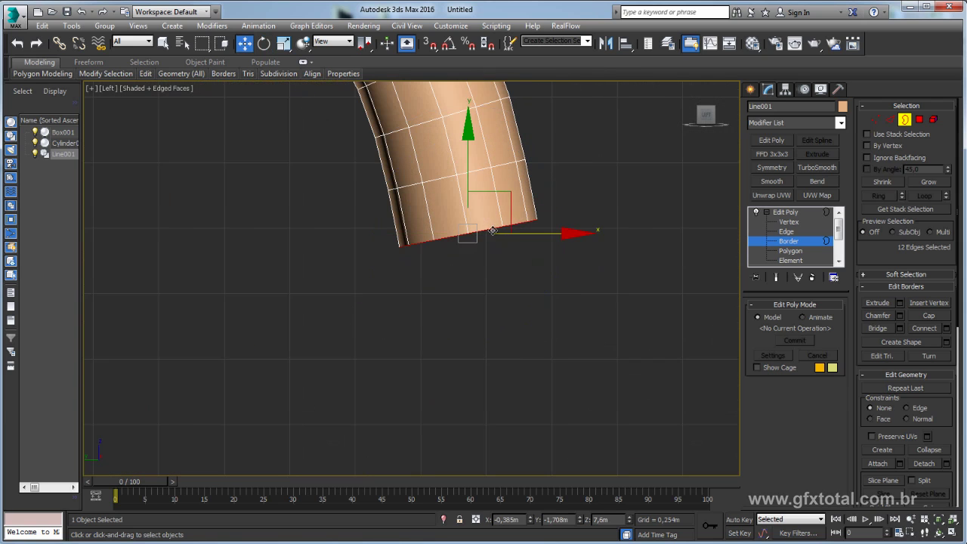
pyautogui.moveTo(501, 191); pyautogui.dragTo(492, 244)
# Move the hook's end rim slightly down in the Left view
pyautogui.press('e')
pyautogui.press('w')
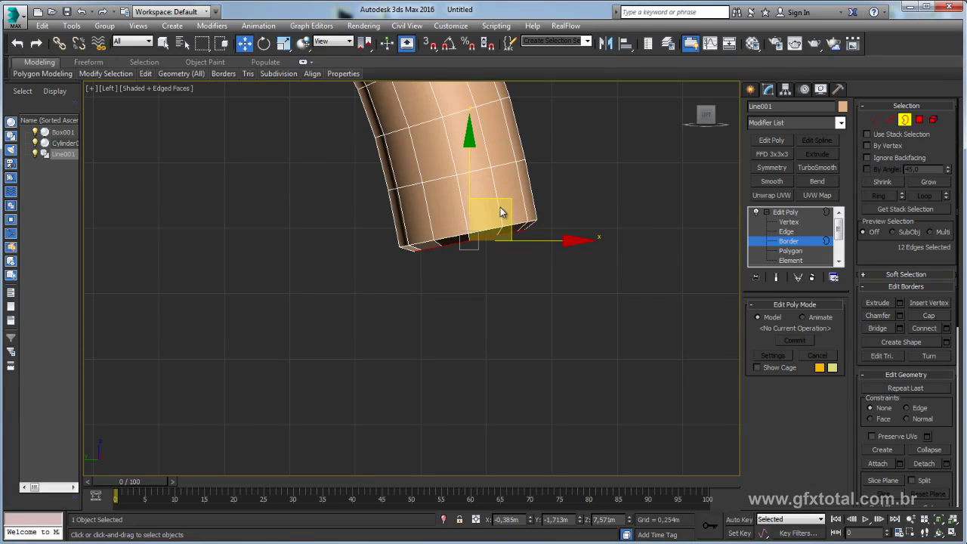
pyautogui.press('e')
pyautogui.press('r')
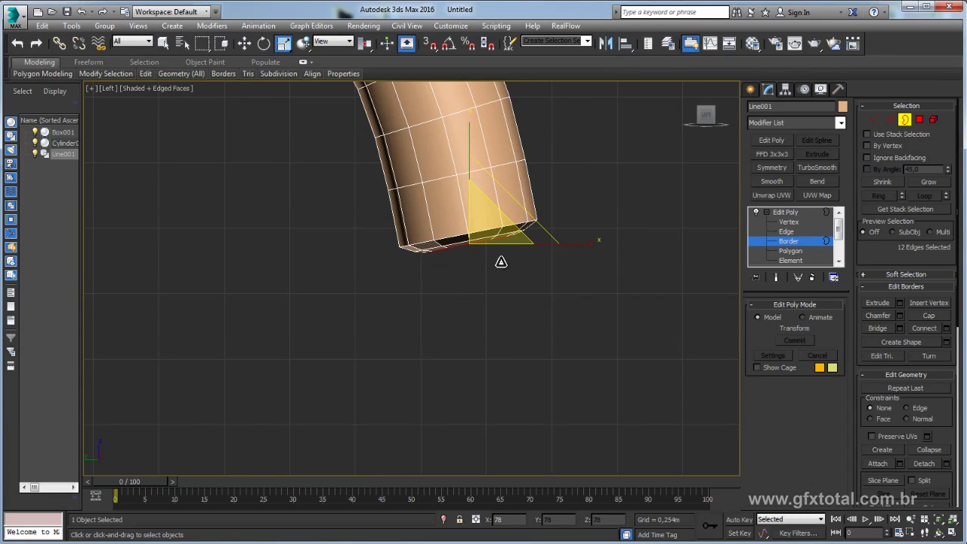
pyautogui.press('w')
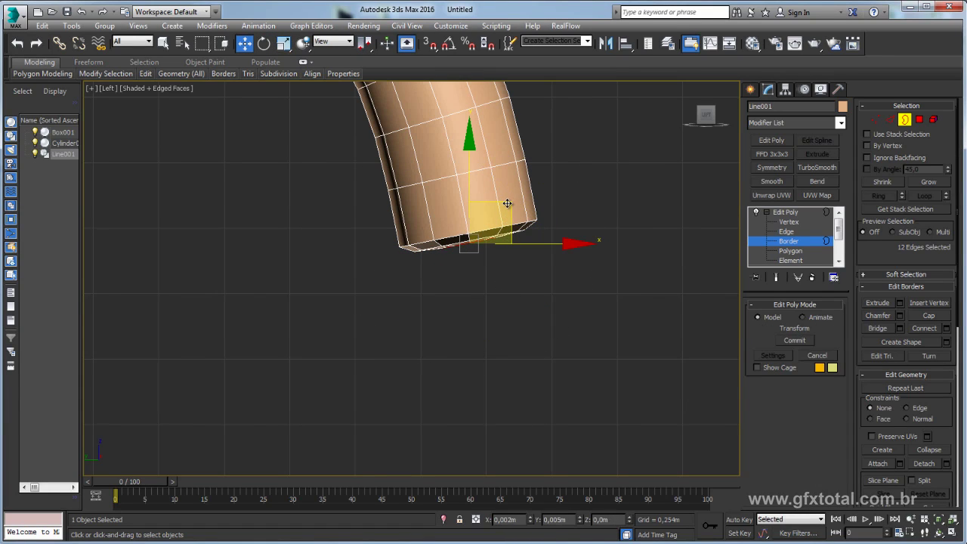
pyautogui.moveTo(507, 203); pyautogui.dragTo(507, 207)
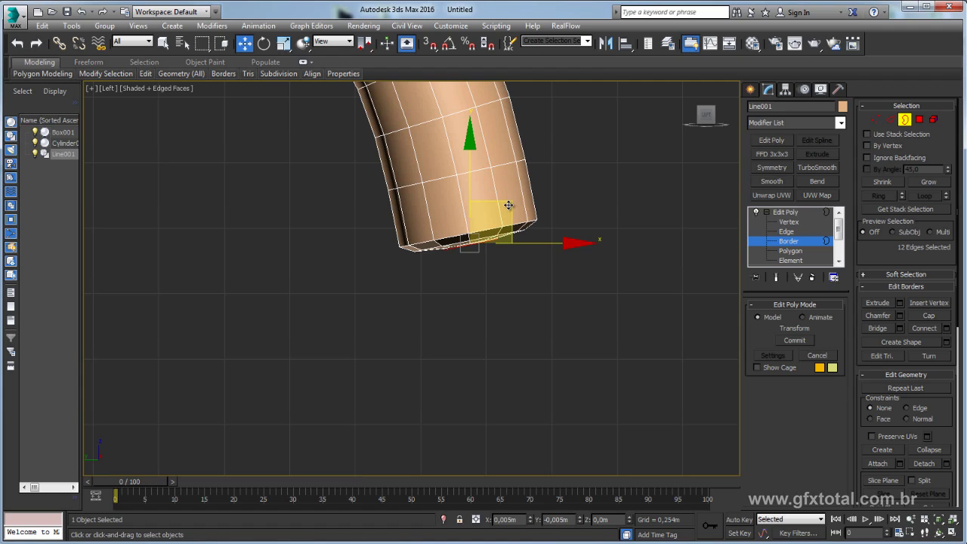
pyautogui.press('e')
pyautogui.press('r')
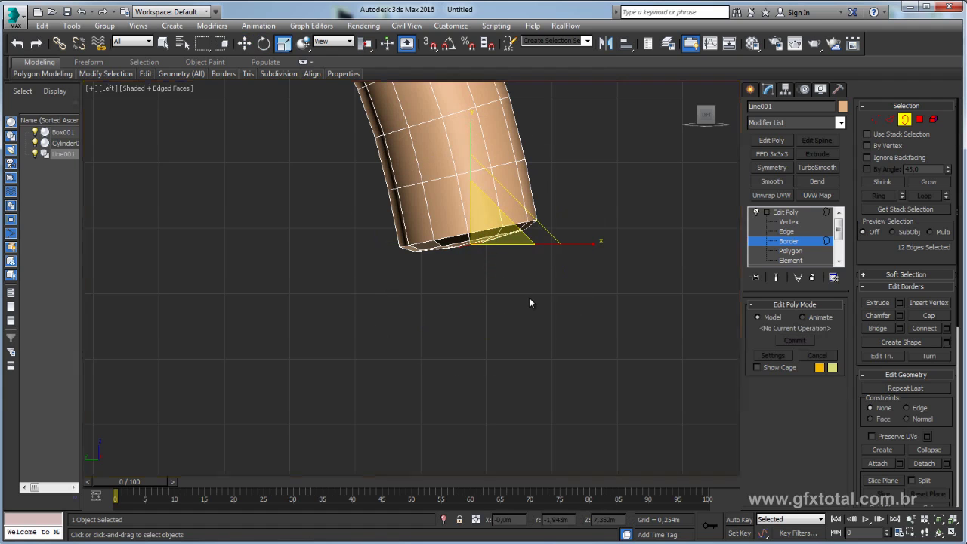
# Back in Perspective, collapse the end rim into a single centre point
pyautogui.press('p')
pyautogui.keyDown('alt'); pyautogui.moveTo(596, 311); pyautogui.dragTo(494, 218, button='middle'); pyautogui.keyUp('alt')
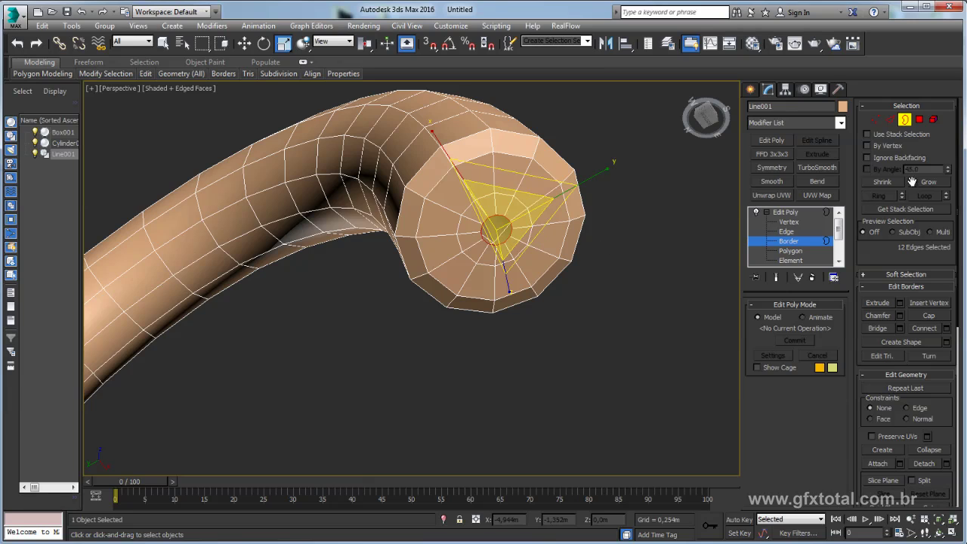
pyautogui.scroll(-3, 948, 395)
pyautogui.scroll(-2, 941, 302)
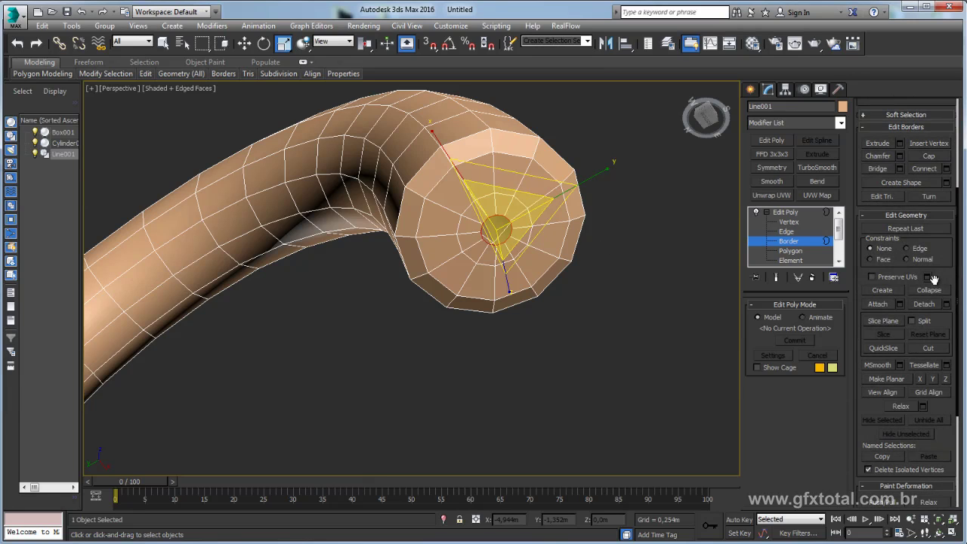
pyautogui.click(929, 290)
pyautogui.moveTo(490, 256)
pyautogui.keyDown('alt'); pyautogui.mouseDown(button='middle')
pyautogui.moveTo(453, 332)
pyautogui.moveTo(567, 373)
pyautogui.moveTo(514, 311)
pyautogui.moveTo(448, 332)
pyautogui.moveTo(448, 249)
pyautogui.mouseUp(button='middle'); pyautogui.keyUp('alt')
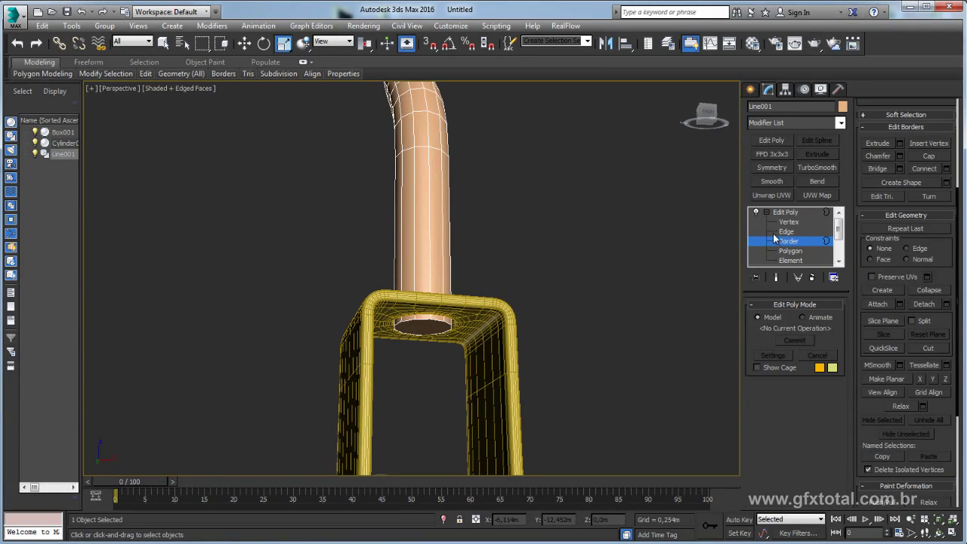
# Select the bottom border of the stem under the bracket's top
pyautogui.click(789, 250)
pyautogui.moveTo(515, 317); pyautogui.dragTo(314, 253)
pyautogui.keyDown('alt'); pyautogui.moveTo(314, 253); pyautogui.dragTo(291, 206, button='middle'); pyautogui.keyUp('alt')
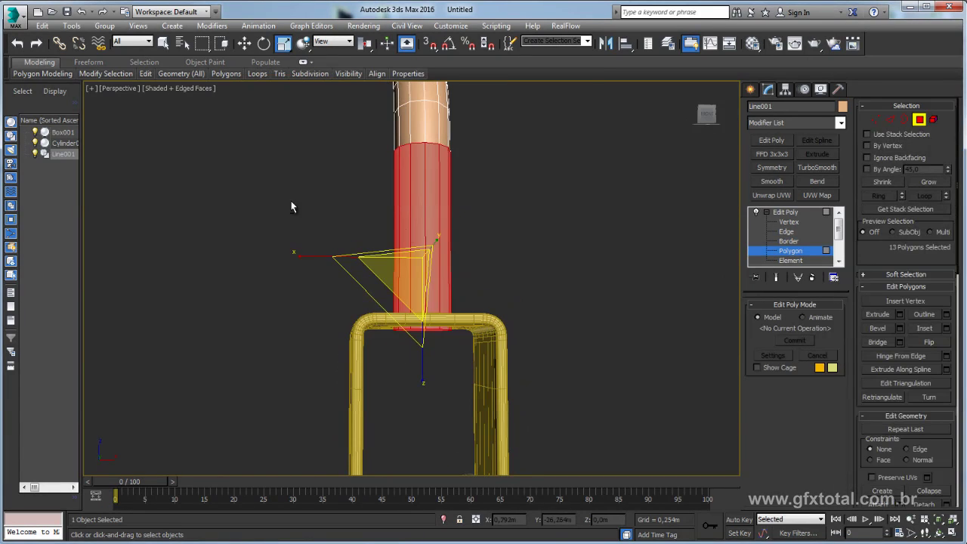
pyautogui.click(292, 206)
pyautogui.click(906, 120)
pyautogui.moveTo(570, 292); pyautogui.dragTo(415, 351)
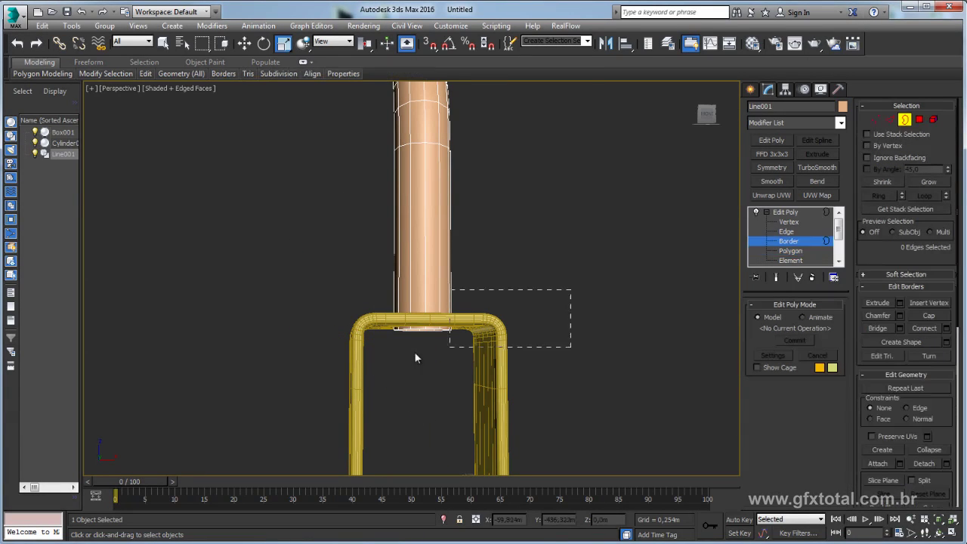
pyautogui.scroll(5, 423, 317)
# Shift-move the stem's base border down and Shift-scale it outward into a wide disc
pyautogui.press('w')
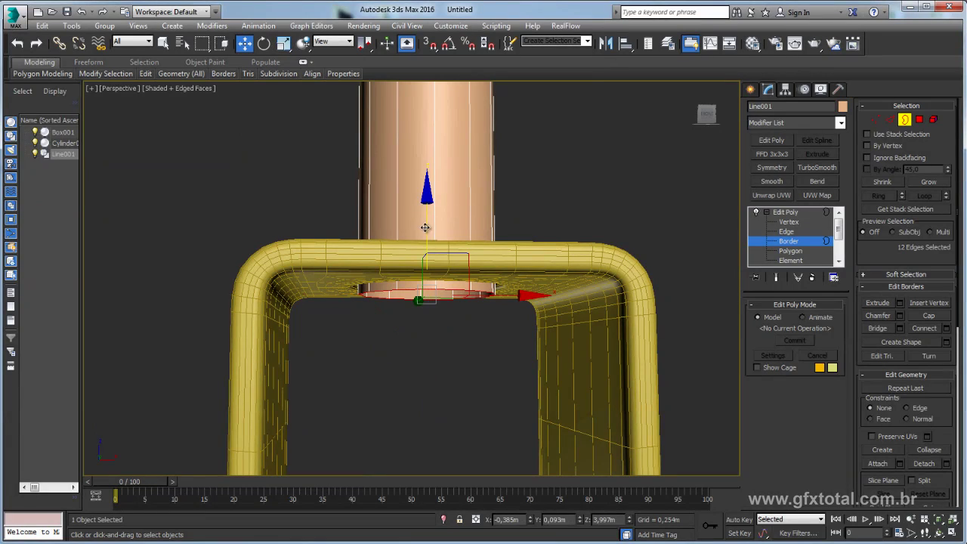
pyautogui.moveTo(425, 227); pyautogui.dragTo(426, 232)
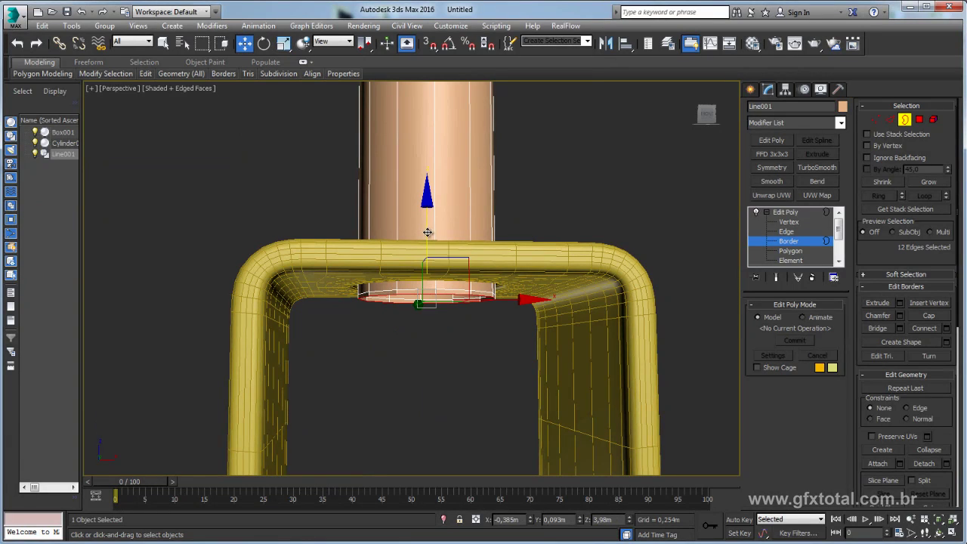
pyautogui.press('r')
pyautogui.moveTo(416, 315); pyautogui.dragTo(415, 299)
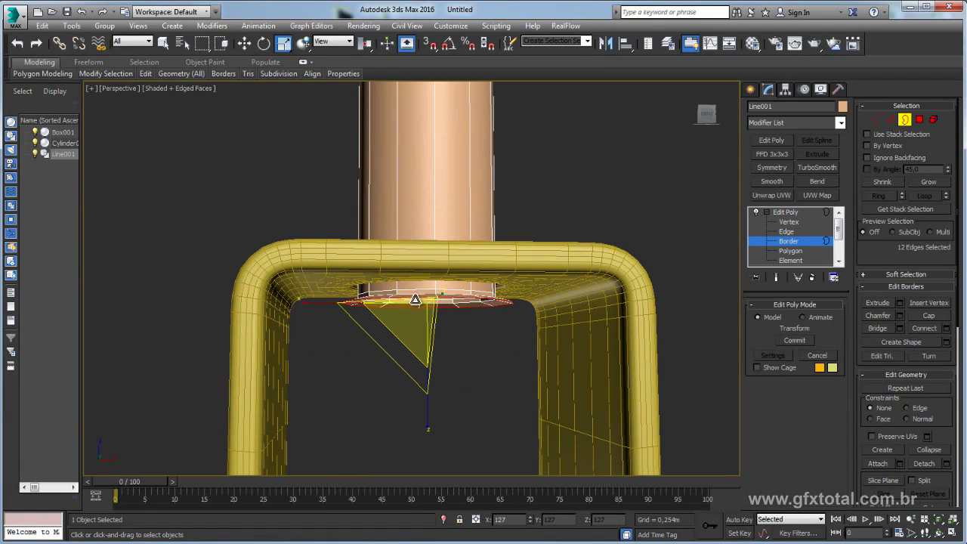
pyautogui.press('w')
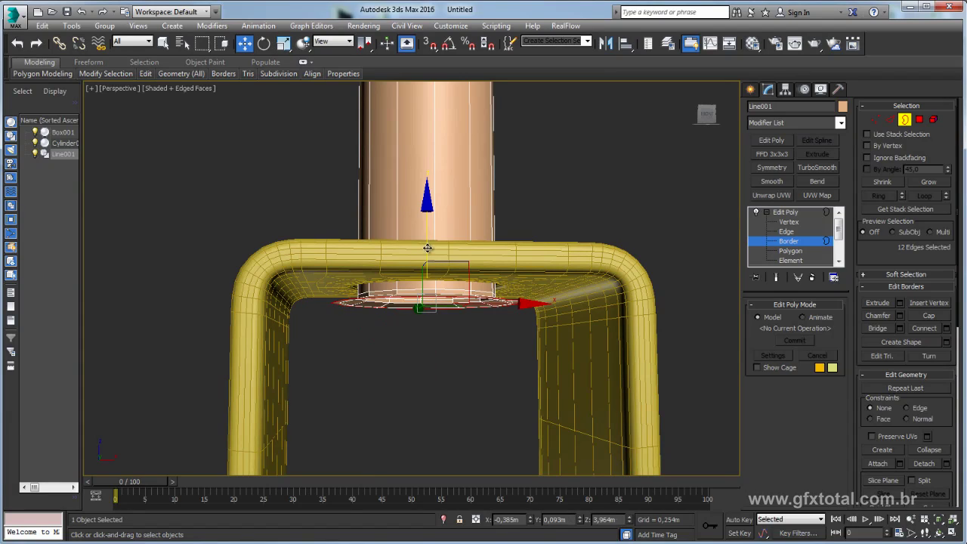
pyautogui.press('e')
pyautogui.press('r')
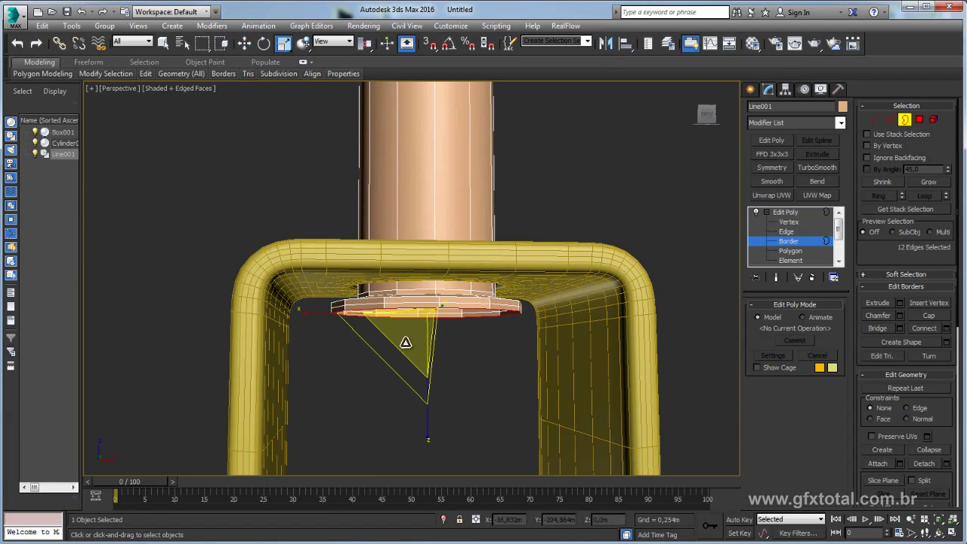
pyautogui.press('w')
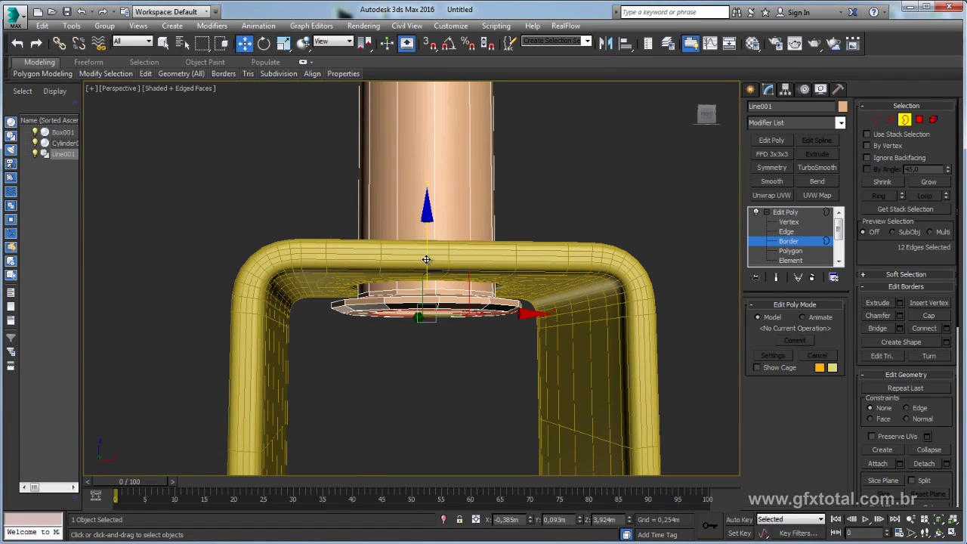
pyautogui.press('e')
pyautogui.press('r')
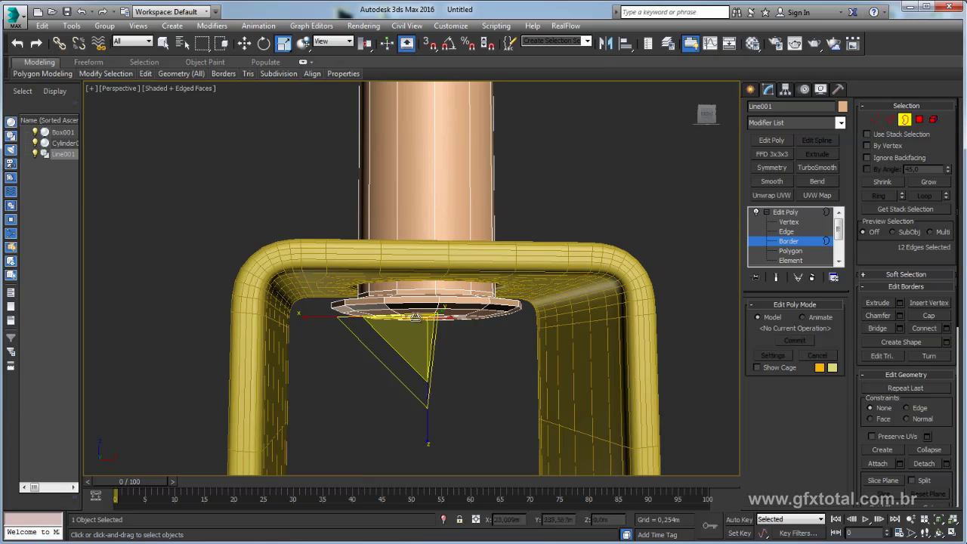
pyautogui.press('w')
# Collapse the flared opening into one point and exit Border level
pyautogui.keyDown('alt'); pyautogui.moveTo(574, 363); pyautogui.dragTo(585, 309, button='middle'); pyautogui.keyUp('alt')
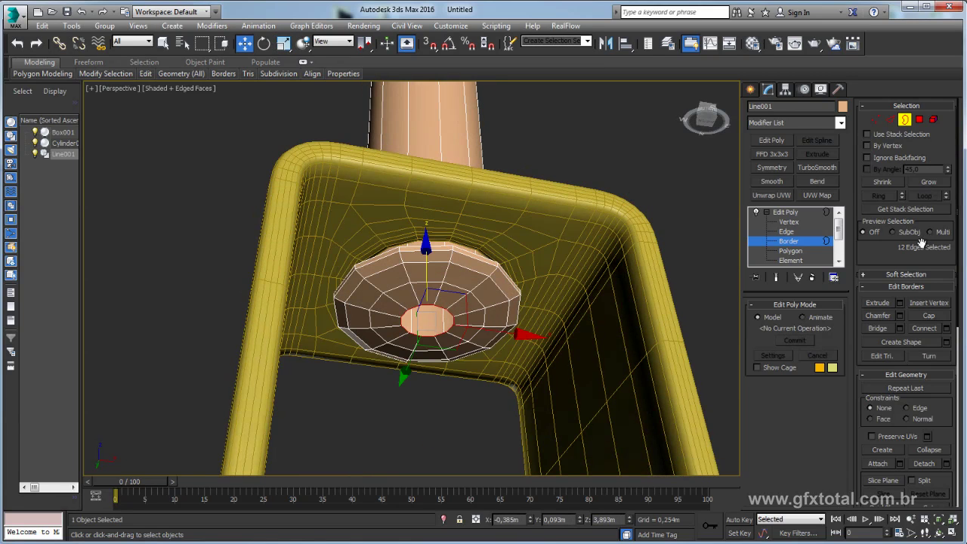
pyautogui.click(928, 450)
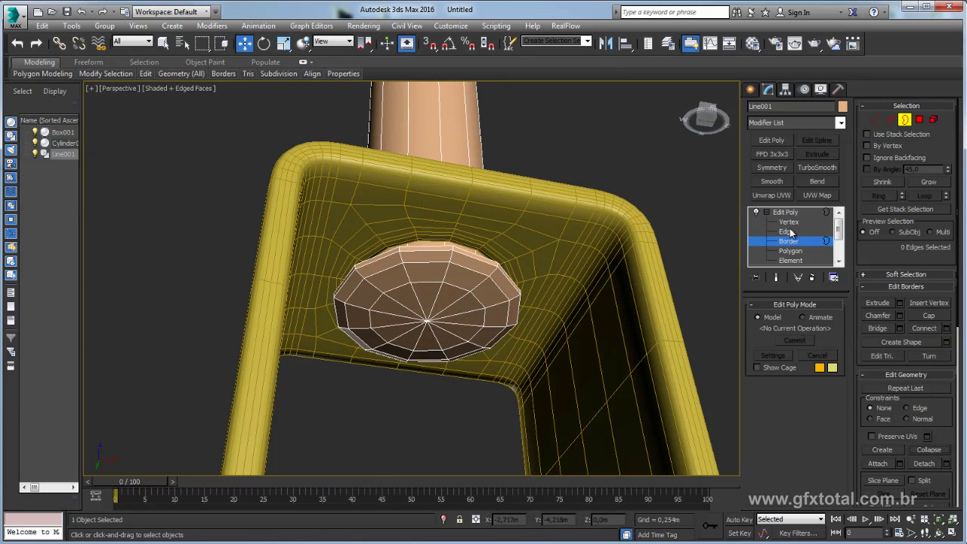
pyautogui.click(785, 212)
pyautogui.moveTo(651, 216)
pyautogui.keyDown('alt'); pyautogui.mouseDown(button='middle')
pyautogui.moveTo(508, 171)
pyautogui.moveTo(604, 271)
pyautogui.moveTo(546, 443)
pyautogui.moveTo(501, 239)
pyautogui.moveTo(449, 319)
pyautogui.moveTo(392, 306)
pyautogui.moveTo(481, 259)
pyautogui.moveTo(451, 317)
pyautogui.mouseUp(button='middle'); pyautogui.keyUp('alt')
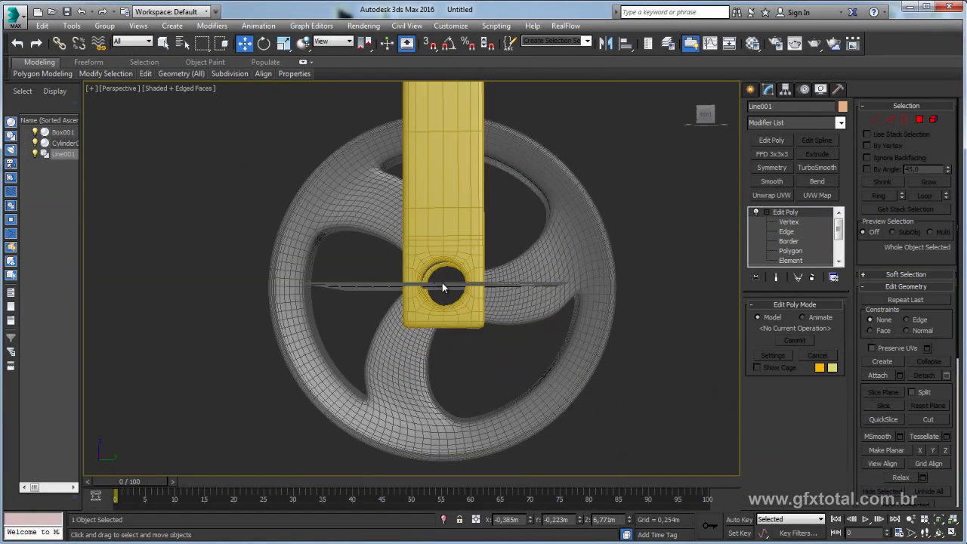
# Ring-select the edges lining Cylinder001's axle hole and convert them to polygons
pyautogui.moveTo(442, 283)
pyautogui.keyDown('alt'); pyautogui.mouseDown(button='middle')
pyautogui.moveTo(502, 299)
pyautogui.moveTo(413, 289)
pyautogui.mouseUp(button='middle'); pyautogui.keyUp('alt')
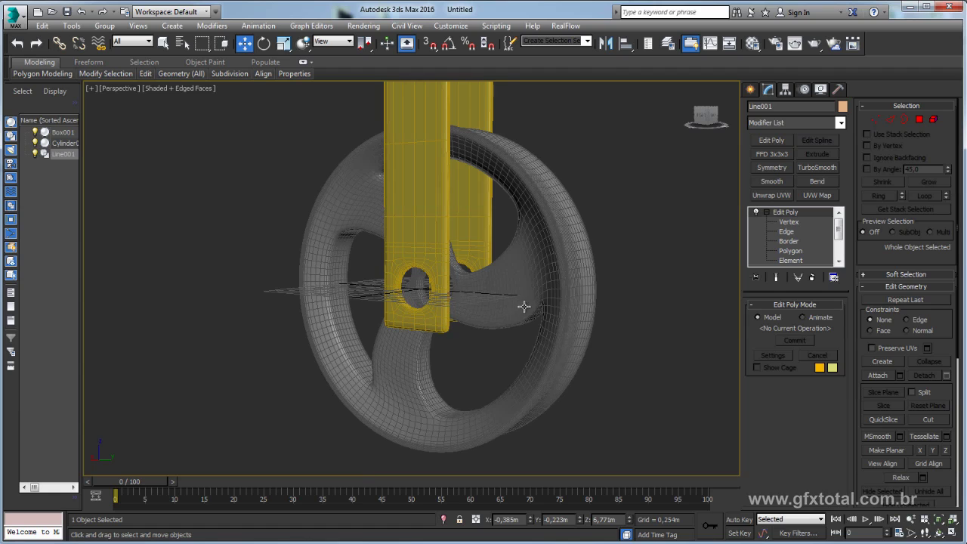
pyautogui.keyDown('alt'); pyautogui.moveTo(523, 306); pyautogui.dragTo(460, 307, button='middle'); pyautogui.keyUp('alt')
pyautogui.click(459, 307)
pyautogui.scroll(3, 435, 287)
pyautogui.scroll(3, 436, 287)
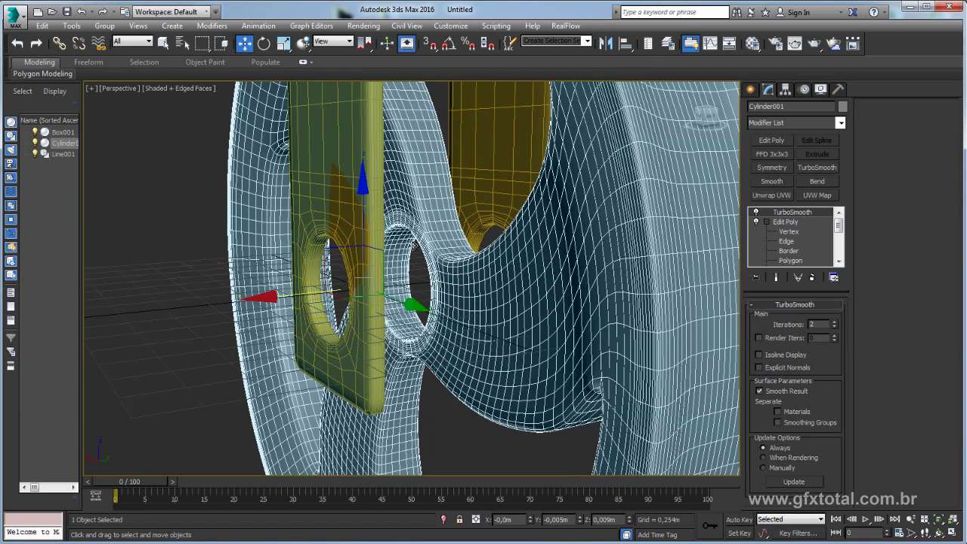
pyautogui.click(786, 240)
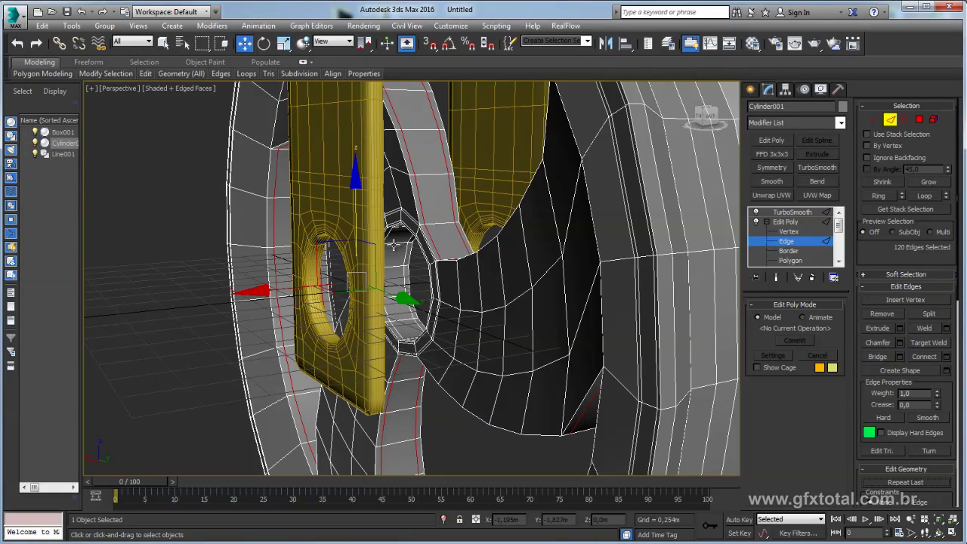
pyautogui.click(393, 244)
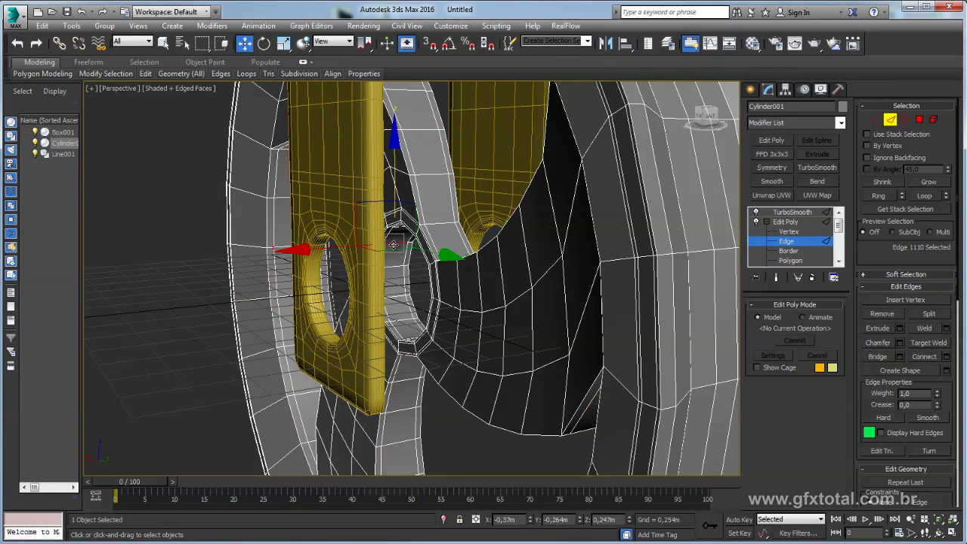
pyautogui.click(881, 196)
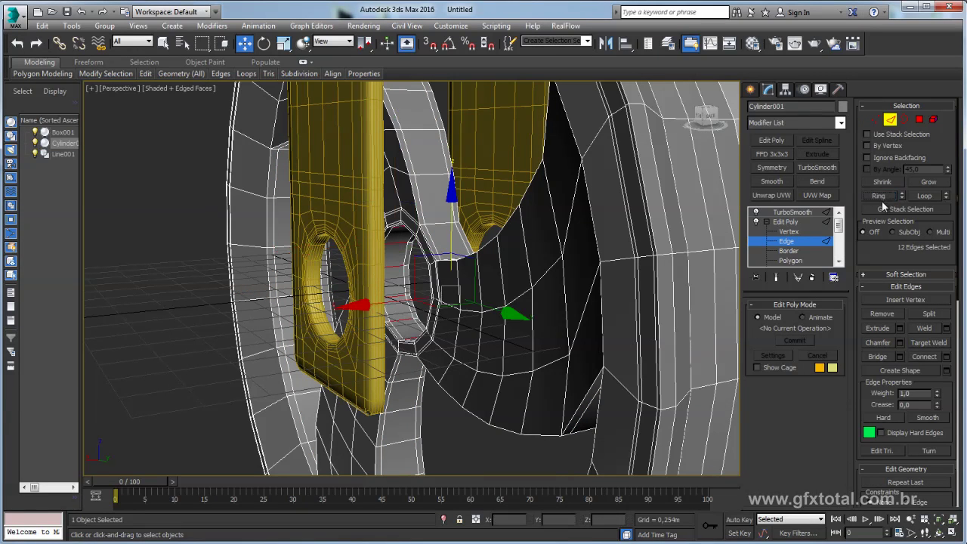
pyautogui.keyDown('ctrl'); pyautogui.click(918, 121); pyautogui.keyUp('ctrl')
# Shift-drag the hole faces to clone them as a separate object, Object001
pyautogui.moveTo(468, 272)
pyautogui.keyDown('alt'); pyautogui.mouseDown(button='middle')
pyautogui.moveTo(520, 261)
pyautogui.moveTo(578, 264)
pyautogui.mouseUp(button='middle'); pyautogui.keyUp('alt')
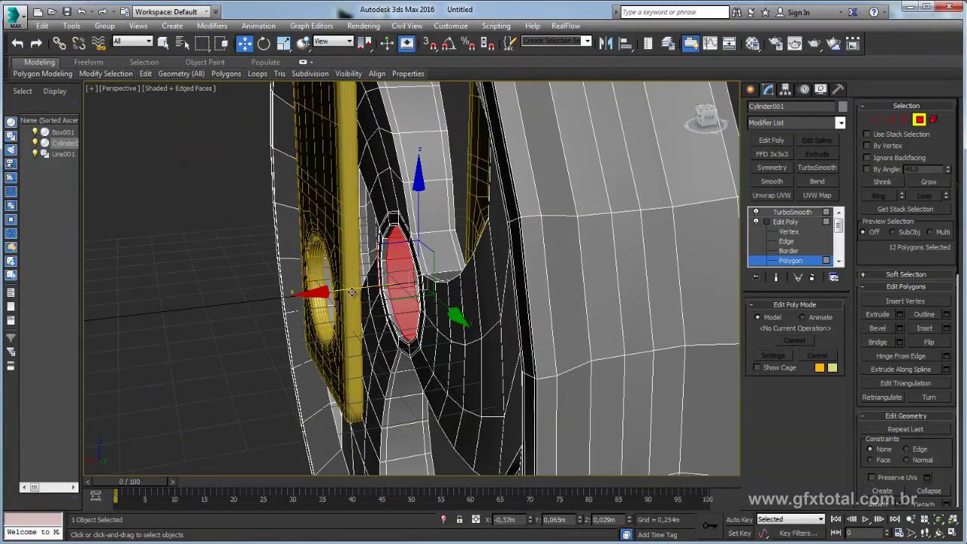
pyautogui.keyDown('shift'); pyautogui.moveTo(352, 291); pyautogui.dragTo(136, 306); pyautogui.keyUp('shift')
pyautogui.moveTo(570, 291)
pyautogui.mouseDown()
pyautogui.moveTo(412, 260)
pyautogui.moveTo(294, 174)
pyautogui.mouseUp()
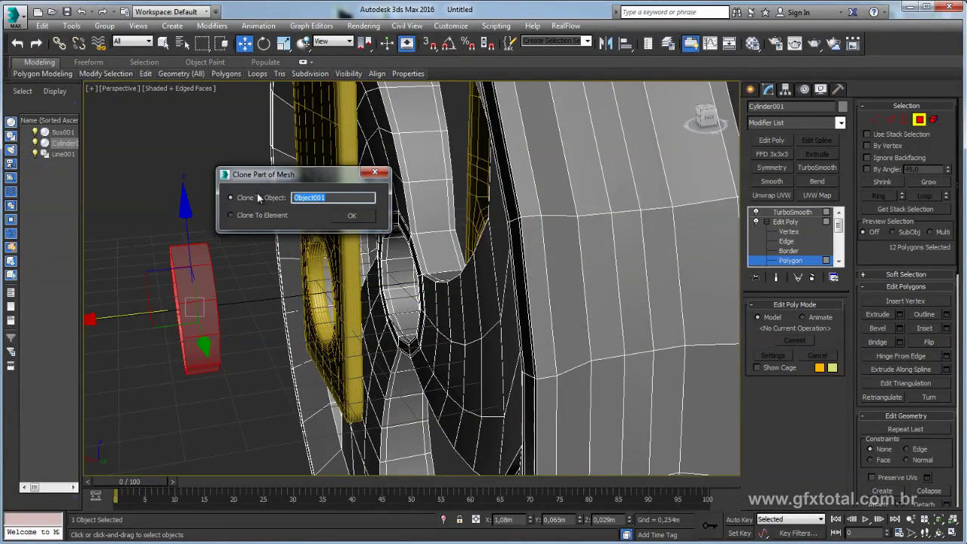
pyautogui.click(351, 215)
# Flip Object001's ring element and scale it down to 92%
pyautogui.click(783, 221)
pyautogui.click(414, 269)
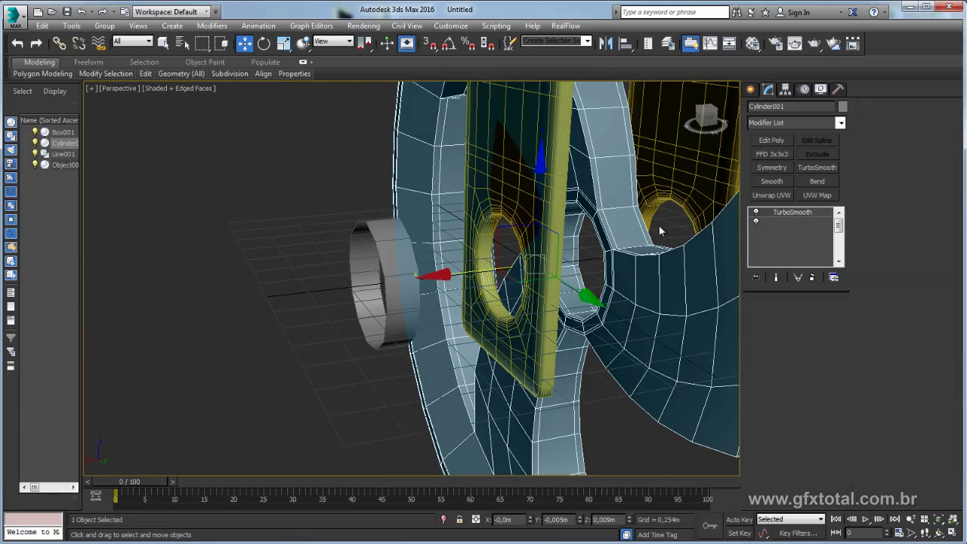
pyautogui.press('5')
pyautogui.click(353, 295)
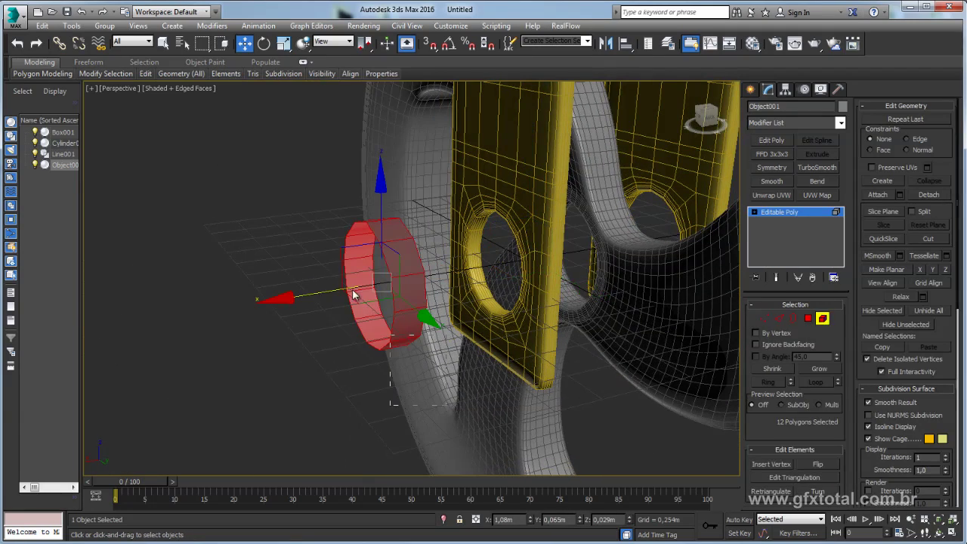
pyautogui.click(810, 464)
pyautogui.keyDown('alt'); pyautogui.moveTo(491, 383); pyautogui.dragTo(526, 333, button='middle'); pyautogui.keyUp('alt')
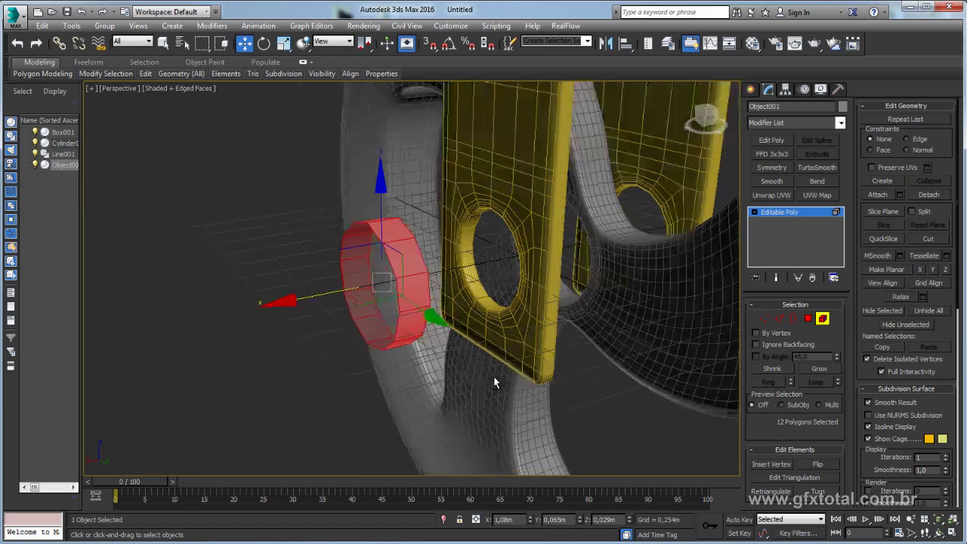
pyautogui.press('e')
pyautogui.press('r')
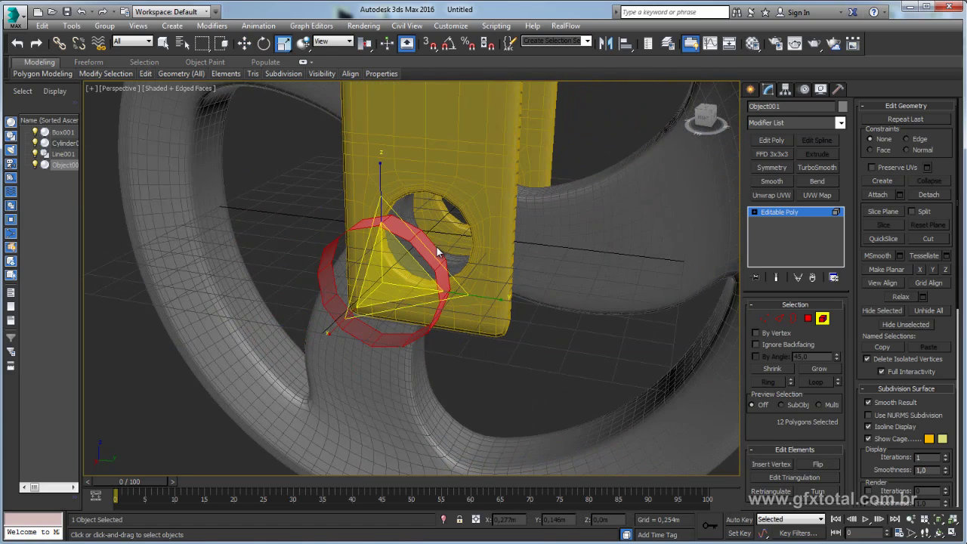
pyautogui.moveTo(431, 252); pyautogui.dragTo(429, 255)
pyautogui.keyDown('alt'); pyautogui.moveTo(428, 256); pyautogui.dragTo(483, 271, button='middle'); pyautogui.keyUp('alt')
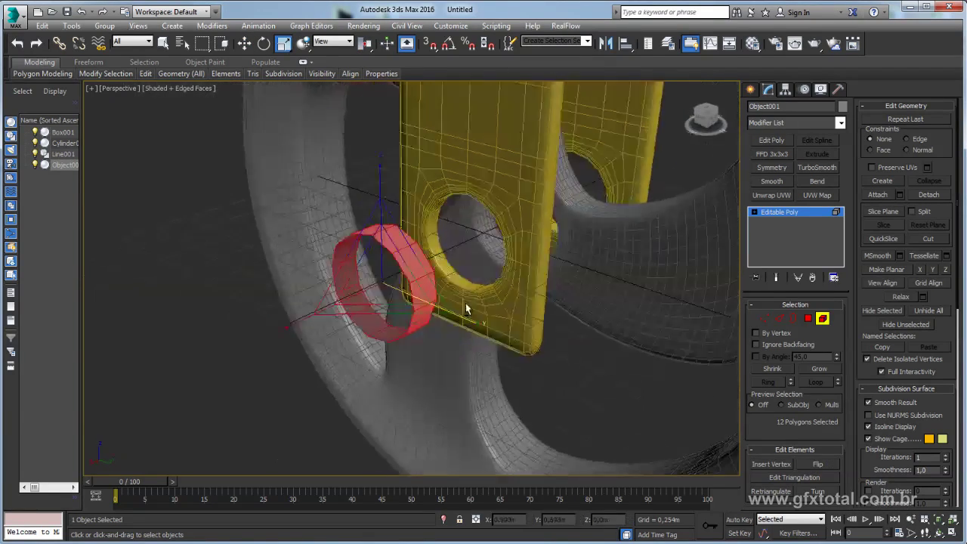
pyautogui.click(792, 318)
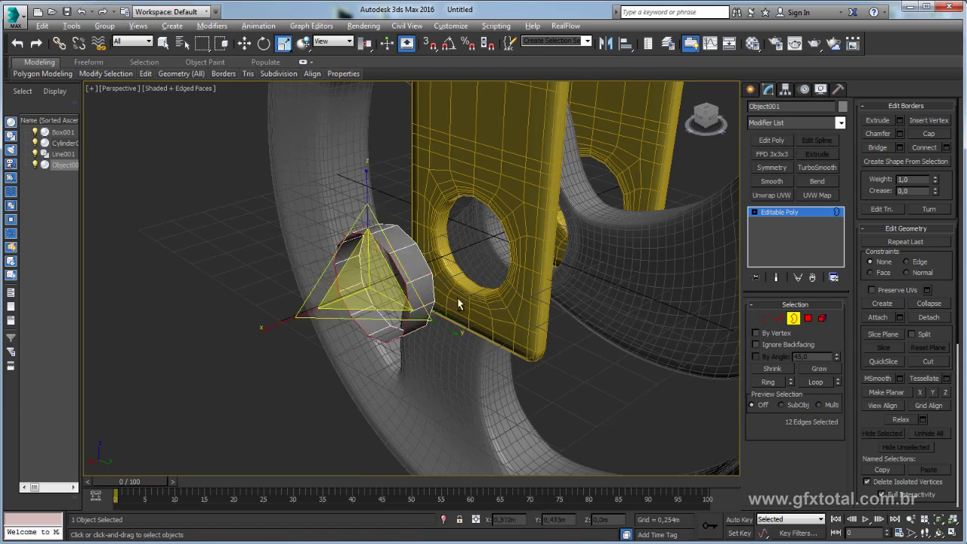
# Extrude the ring's border outward along its axis and enlarge the new ring slightly
pyautogui.keyDown('alt'); pyautogui.moveTo(456, 302); pyautogui.dragTo(325, 293, button='middle'); pyautogui.keyUp('alt')
pyautogui.press('w')
pyautogui.keyDown('shift'); pyautogui.moveTo(309, 291); pyautogui.dragTo(304, 291); pyautogui.keyUp('shift')
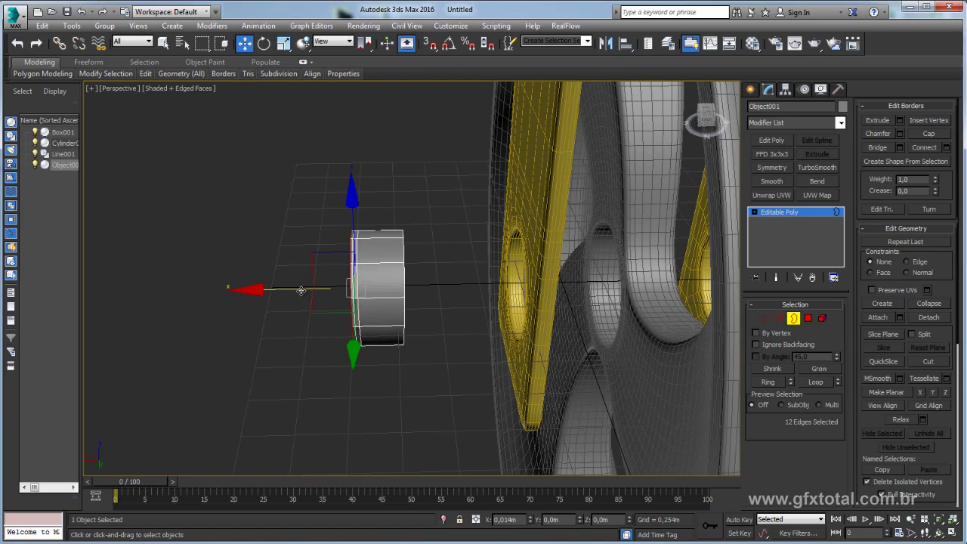
pyautogui.press('e')
pyautogui.press('r')
pyautogui.keyDown('alt'); pyautogui.moveTo(300, 291); pyautogui.dragTo(379, 280, button='middle'); pyautogui.keyUp('alt')
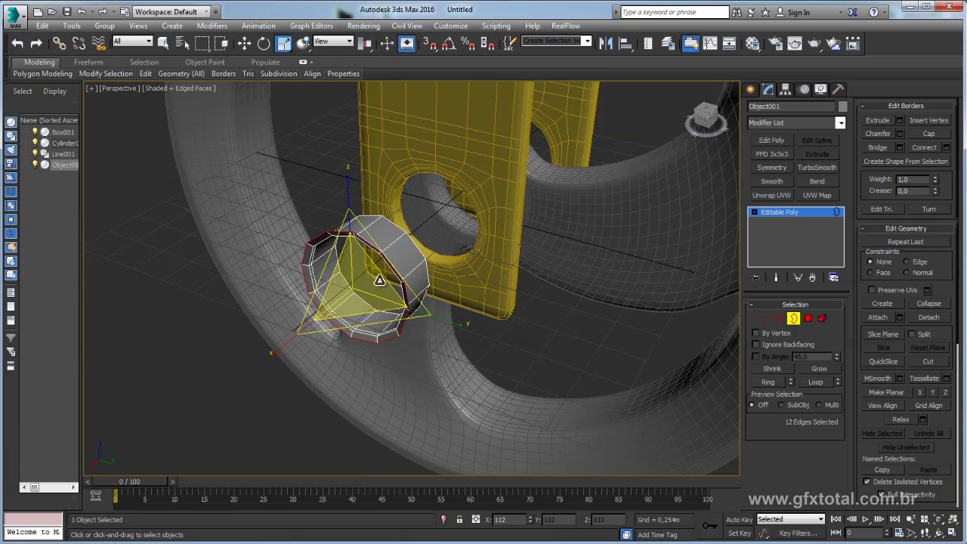
pyautogui.moveTo(379, 280); pyautogui.dragTo(373, 283)
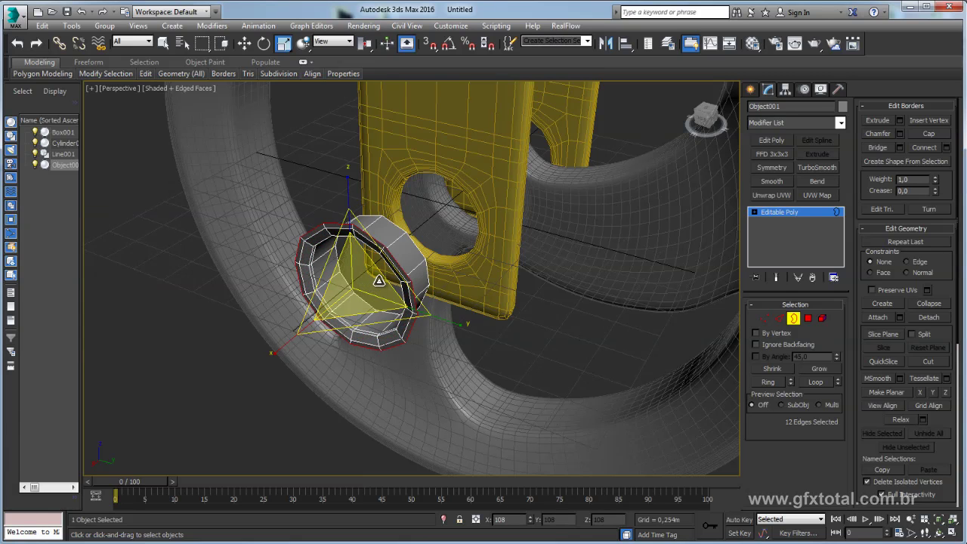
# Extrude the border further along the axis and shrink the new ring slightly
pyautogui.keyDown('alt'); pyautogui.moveTo(379, 281); pyautogui.dragTo(285, 294, button='middle'); pyautogui.keyUp('alt')
pyautogui.press('w')
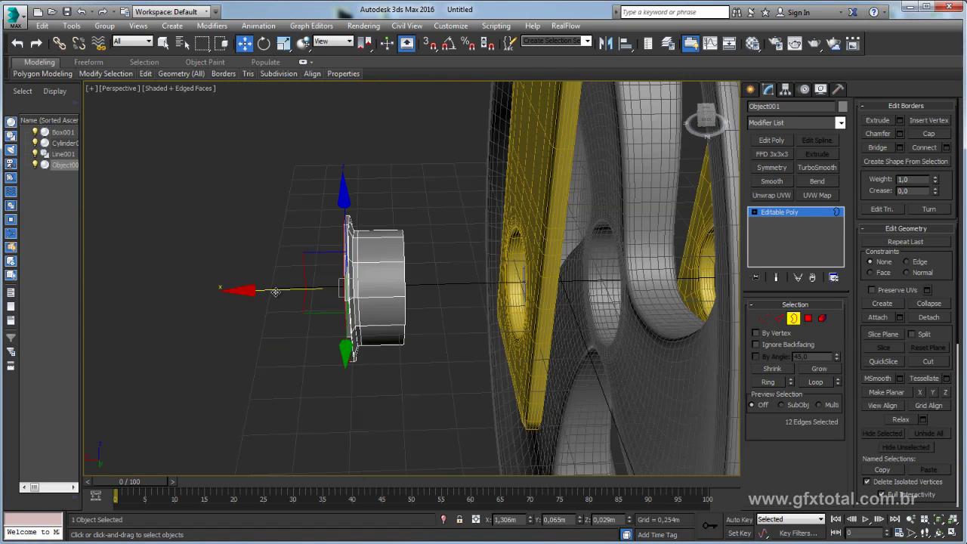
pyautogui.keyDown('shift'); pyautogui.moveTo(275, 292); pyautogui.dragTo(261, 295); pyautogui.keyUp('shift')
pyautogui.keyDown('alt'); pyautogui.moveTo(261, 295); pyautogui.dragTo(360, 271, button='middle'); pyautogui.keyUp('alt')
pyautogui.press('e')
pyautogui.press('r')
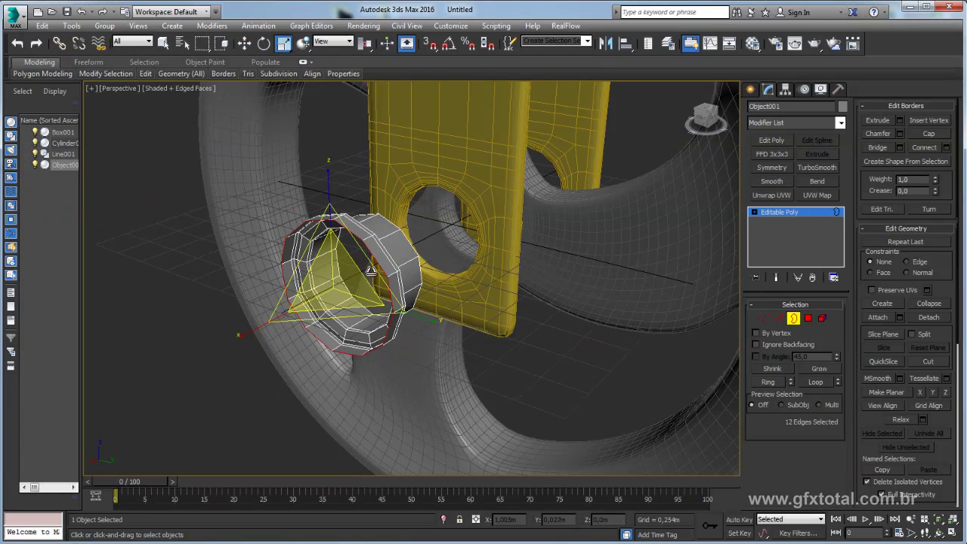
pyautogui.moveTo(368, 272); pyautogui.dragTo(355, 282)
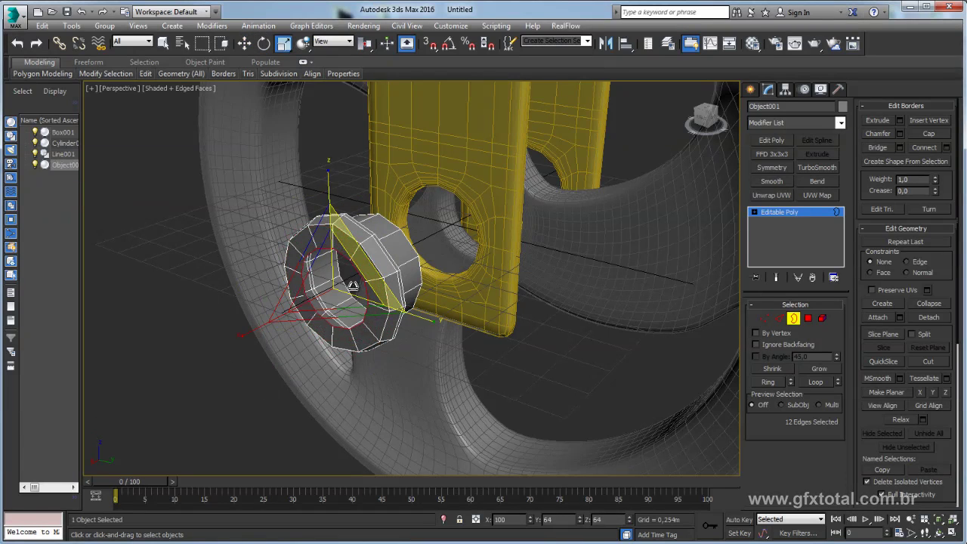
pyautogui.keyDown('alt'); pyautogui.moveTo(355, 282); pyautogui.dragTo(264, 301, button='middle'); pyautogui.keyUp('alt')
pyautogui.press('w')
pyautogui.press('r')
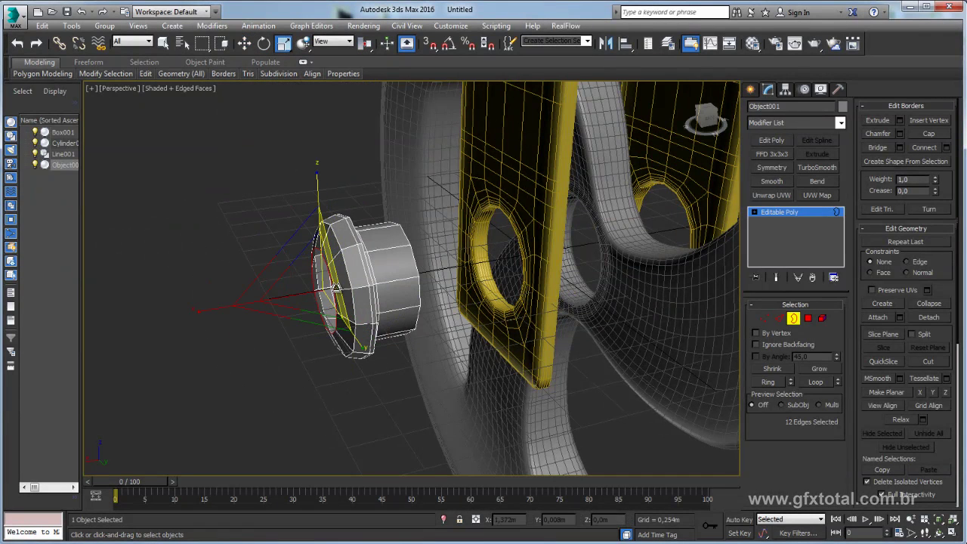
pyautogui.press('w')
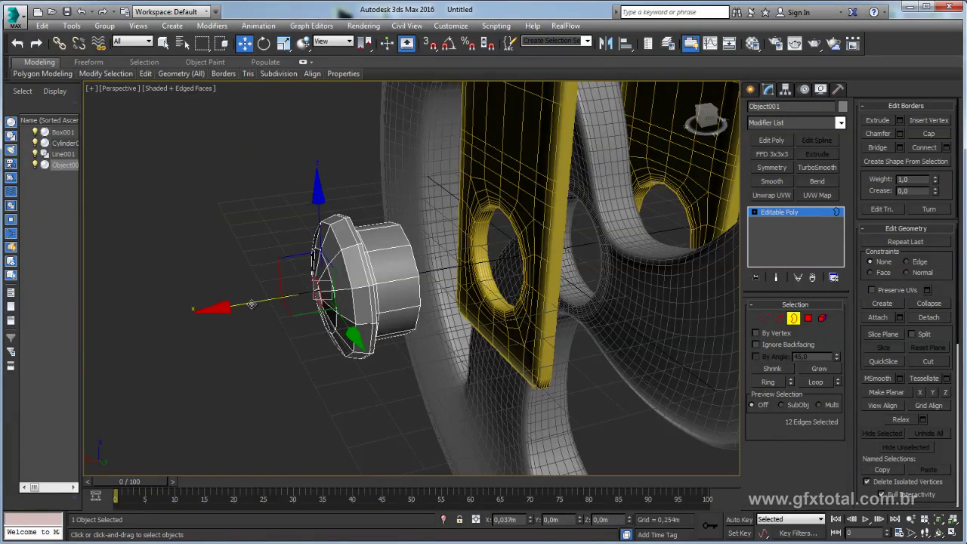
# Collapse the cap's end edges into one point and select its front edge ring
pyautogui.moveTo(256, 302)
pyautogui.keyDown('alt'); pyautogui.mouseDown(button='middle')
pyautogui.moveTo(306, 330)
pyautogui.moveTo(854, 318)
pyautogui.mouseUp(button='middle'); pyautogui.keyUp('alt')
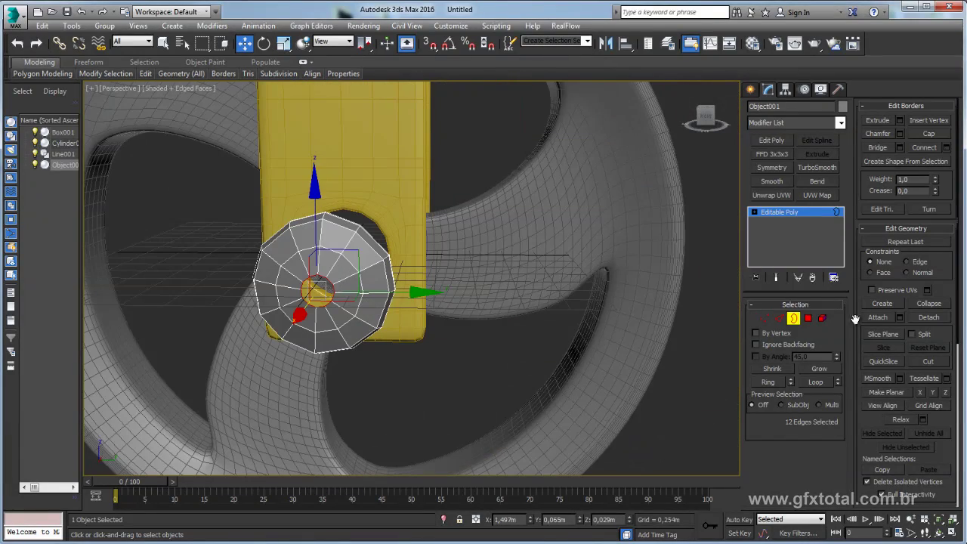
pyautogui.click(929, 303)
pyautogui.moveTo(929, 305)
pyautogui.keyDown('alt'); pyautogui.mouseDown(button='middle')
pyautogui.moveTo(408, 313)
pyautogui.moveTo(770, 312)
pyautogui.mouseUp(button='middle'); pyautogui.keyUp('alt')
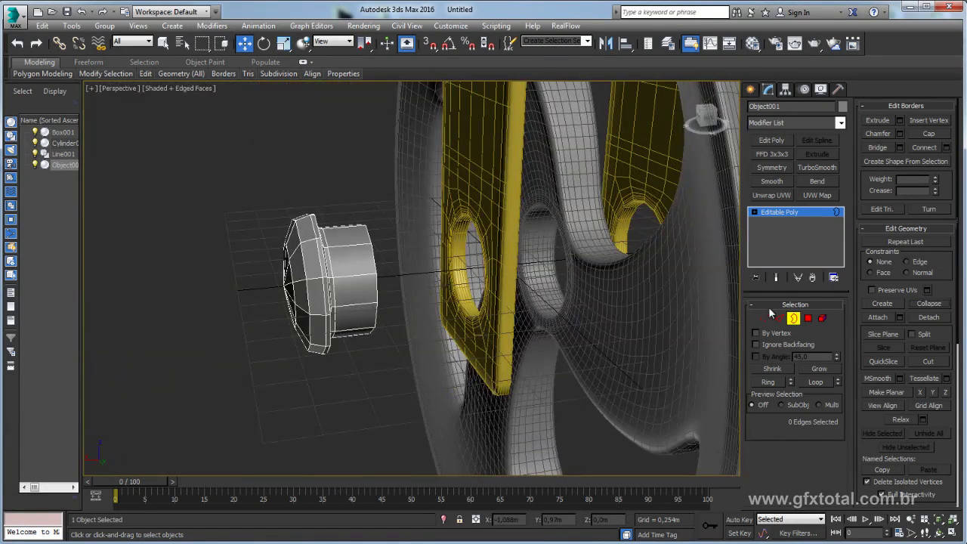
pyautogui.moveTo(361, 292)
pyautogui.mouseDown()
pyautogui.moveTo(332, 289)
pyautogui.moveTo(611, 245)
pyautogui.mouseUp()
# Slide the axle element into the yellow bracket plate and leave sub-object mode
pyautogui.click(777, 214)
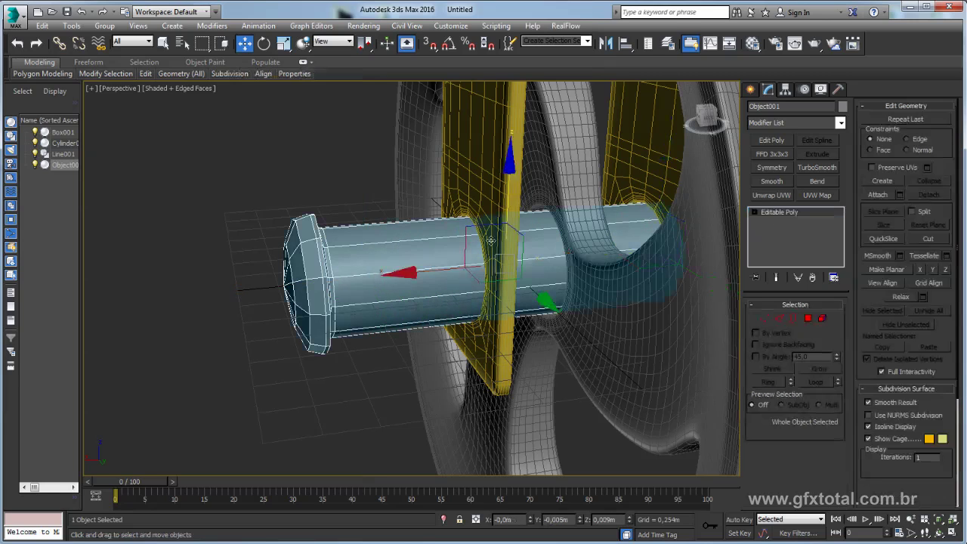
pyautogui.click(822, 318)
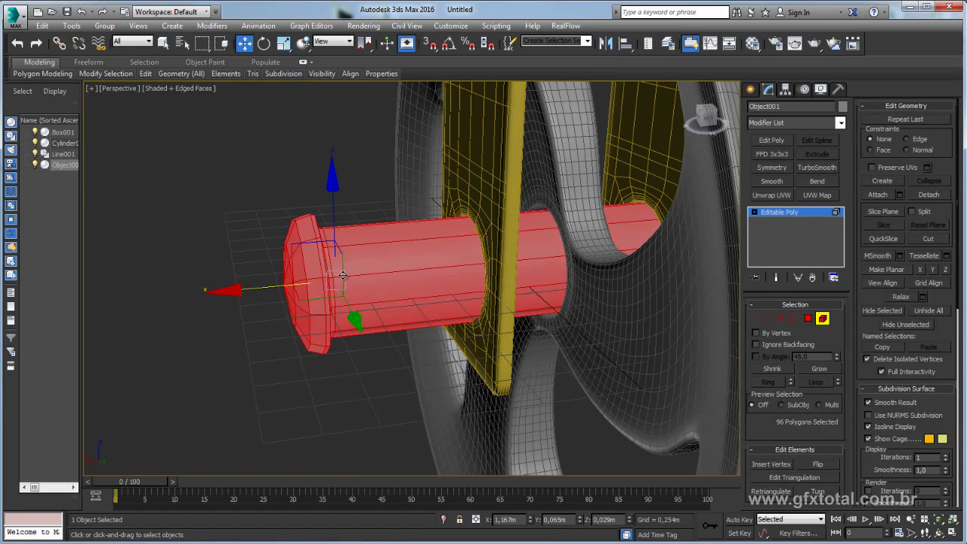
pyautogui.moveTo(254, 286); pyautogui.dragTo(518, 314)
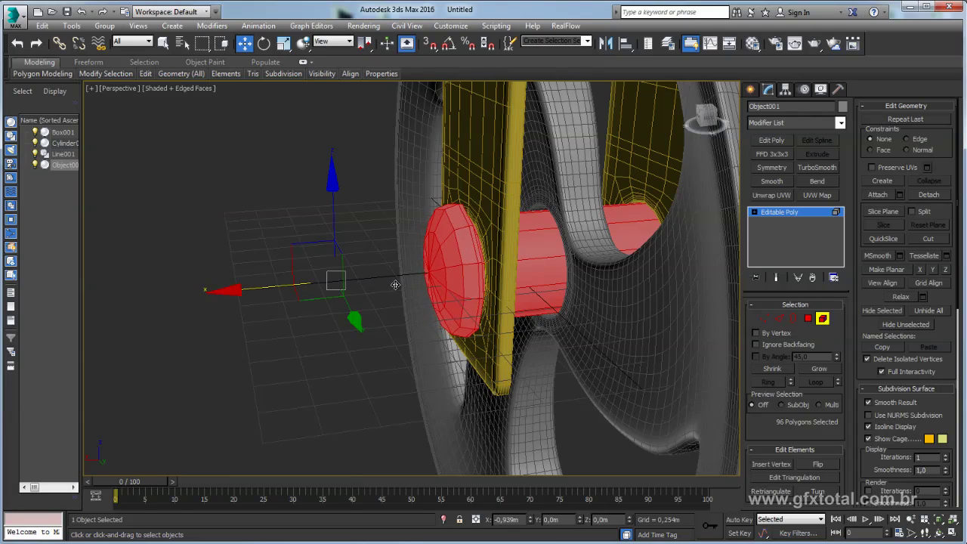
pyautogui.moveTo(518, 313)
pyautogui.keyDown('alt'); pyautogui.mouseDown(button='middle')
pyautogui.moveTo(546, 339)
pyautogui.moveTo(353, 349)
pyautogui.moveTo(514, 358)
pyautogui.moveTo(544, 339)
pyautogui.mouseUp(button='middle'); pyautogui.keyUp('alt')
pyautogui.click(781, 215)
# Add a Symmetry modifier to the axle with Mirror Axis set to Z
pyautogui.keyDown('alt'); pyautogui.moveTo(680, 272); pyautogui.dragTo(625, 299, button='middle'); pyautogui.keyUp('alt')
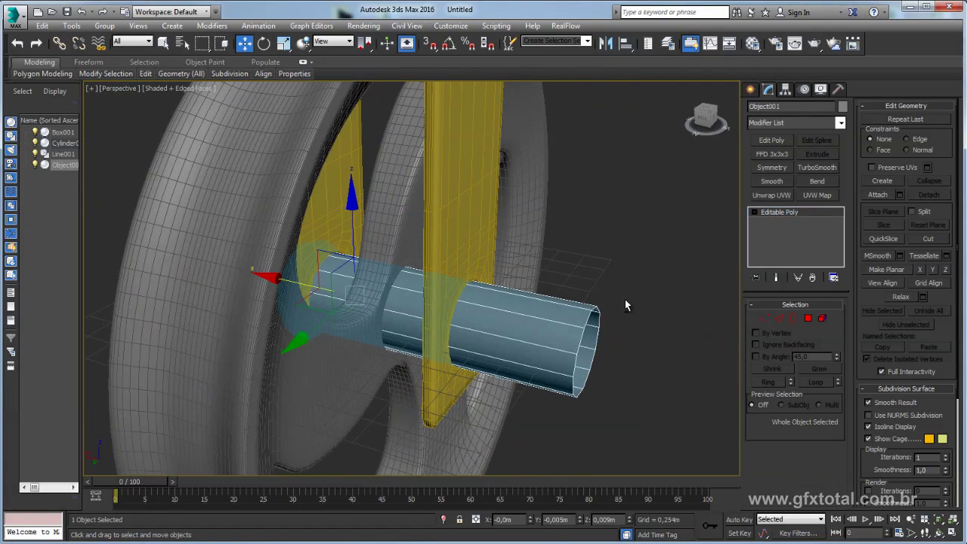
pyautogui.click(771, 166)
pyautogui.moveTo(685, 213)
pyautogui.keyDown('alt'); pyautogui.mouseDown(button='middle')
pyautogui.moveTo(604, 333)
pyautogui.moveTo(593, 325)
pyautogui.moveTo(686, 350)
pyautogui.moveTo(593, 336)
pyautogui.moveTo(788, 375)
pyautogui.mouseUp(button='middle'); pyautogui.keyUp('alt')
pyautogui.click(789, 327)
pyautogui.click(811, 327)
pyautogui.scroll(-3, 594, 336)
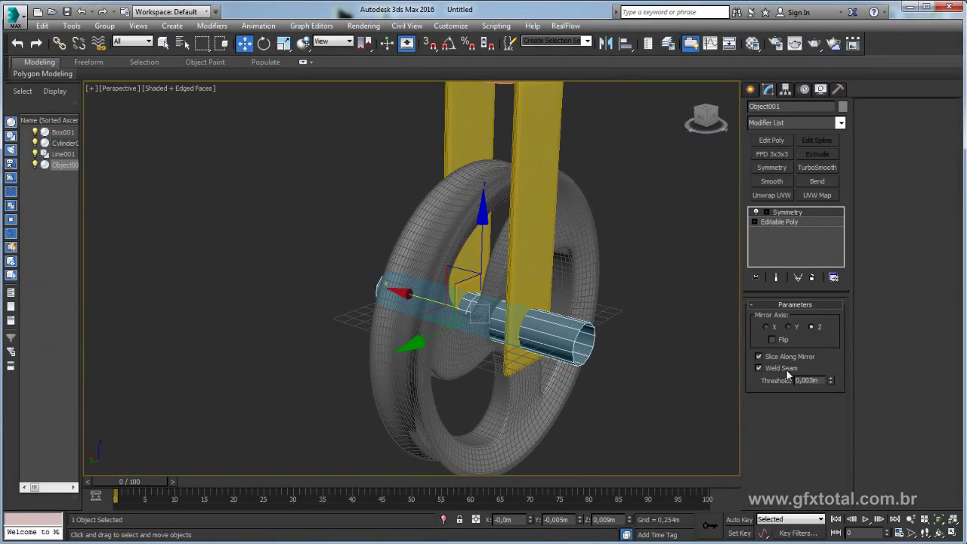
# Check Flip in Symmetry and shift the Mirror plane left along X
pyautogui.click(778, 337)
pyautogui.moveTo(618, 335)
pyautogui.keyDown('alt'); pyautogui.mouseDown(button='middle')
pyautogui.moveTo(483, 326)
pyautogui.moveTo(597, 330)
pyautogui.moveTo(572, 344)
pyautogui.mouseUp(button='middle'); pyautogui.keyUp('alt')
pyautogui.scroll(3, 560, 327)
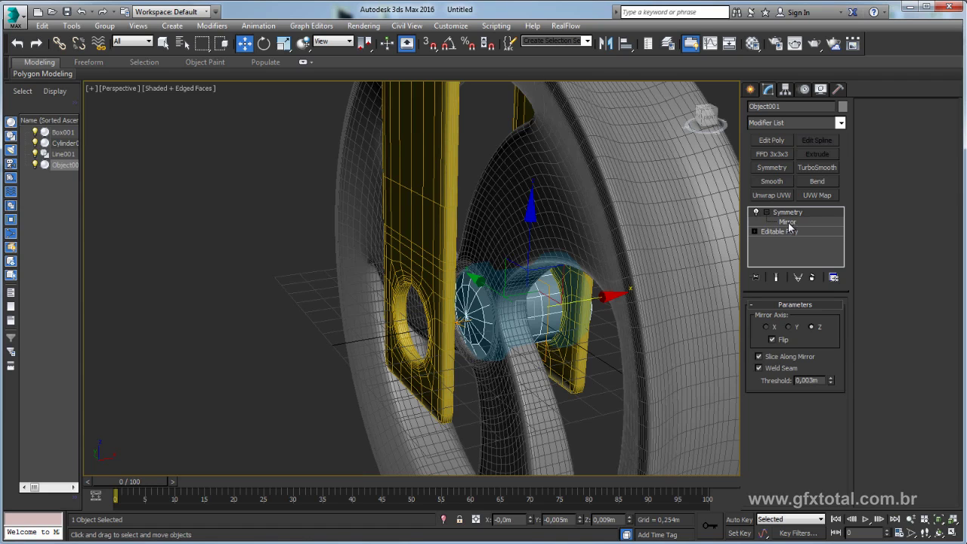
pyautogui.click(788, 222)
pyautogui.moveTo(579, 301); pyautogui.dragTo(546, 308)
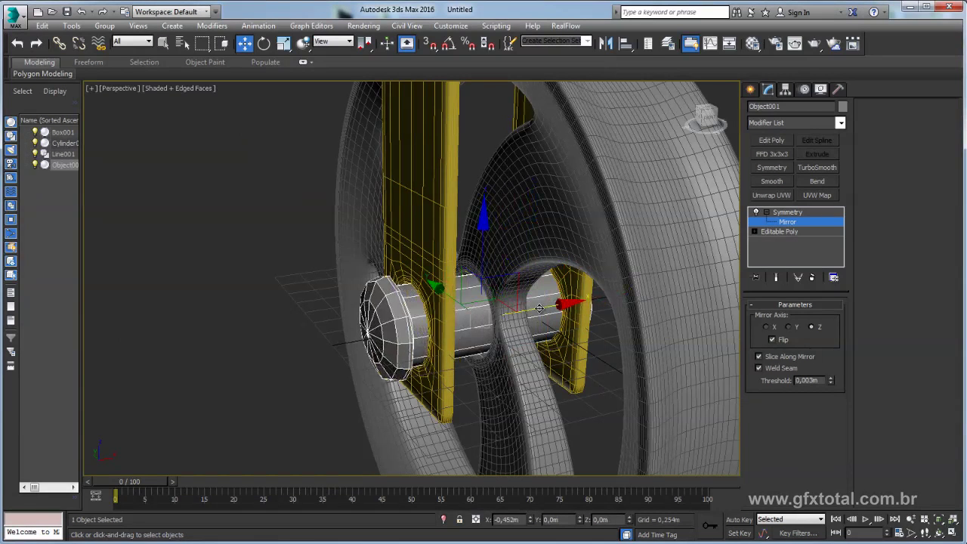
pyautogui.scroll(-5, 546, 308)
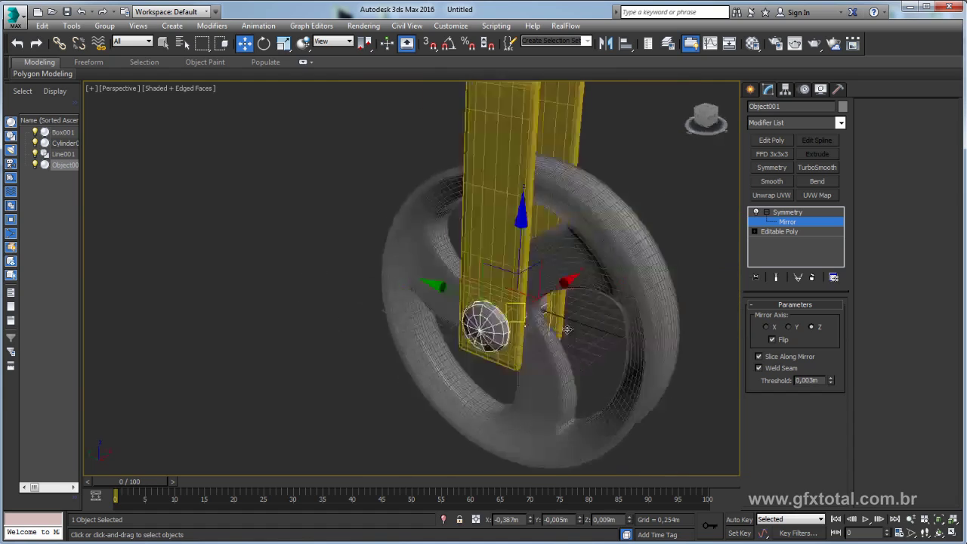
pyautogui.click(787, 222)
pyautogui.moveTo(604, 265)
pyautogui.keyDown('alt'); pyautogui.mouseDown(button='middle')
pyautogui.moveTo(699, 247)
pyautogui.moveTo(699, 220)
pyautogui.mouseUp(button='middle'); pyautogui.keyUp('alt')
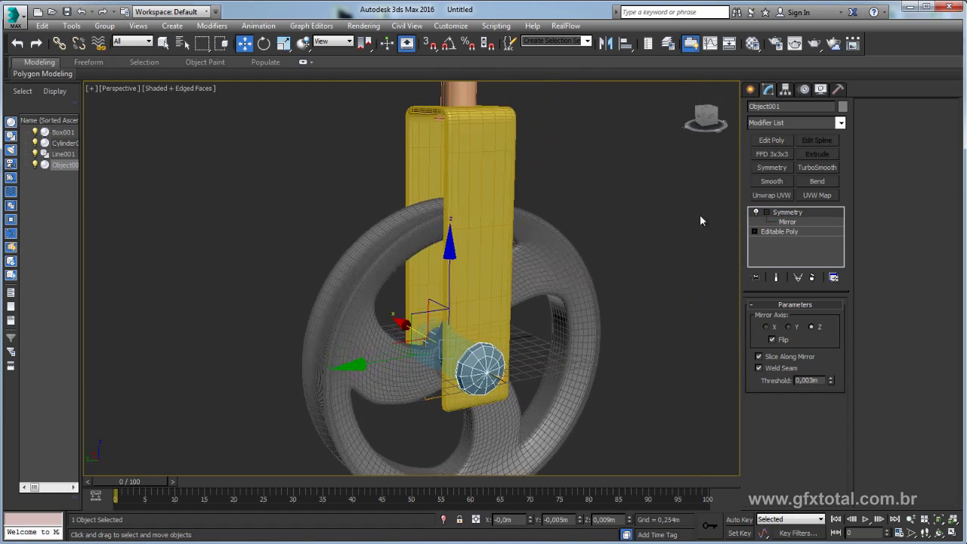
# Add TurboSmooth to the axle, then select Box001 and Line001
pyautogui.click(817, 167)
pyautogui.click(495, 274)
pyautogui.moveTo(537, 274)
pyautogui.keyDown('alt'); pyautogui.mouseDown(button='middle')
pyautogui.moveTo(537, 337)
pyautogui.moveTo(545, 246)
pyautogui.mouseUp(button='middle'); pyautogui.keyUp('alt')
pyautogui.click(462, 103)
# Add TurboSmooth to the hook, Line001
pyautogui.moveTo(462, 103); pyautogui.dragTo(486, 323, button='middle')
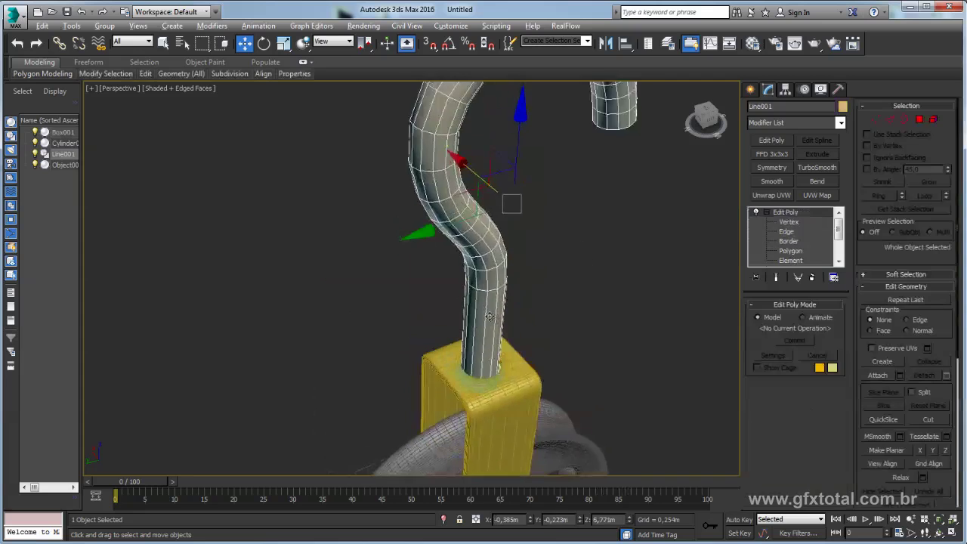
pyautogui.click(825, 162)
pyautogui.scroll(-5, 524, 253)
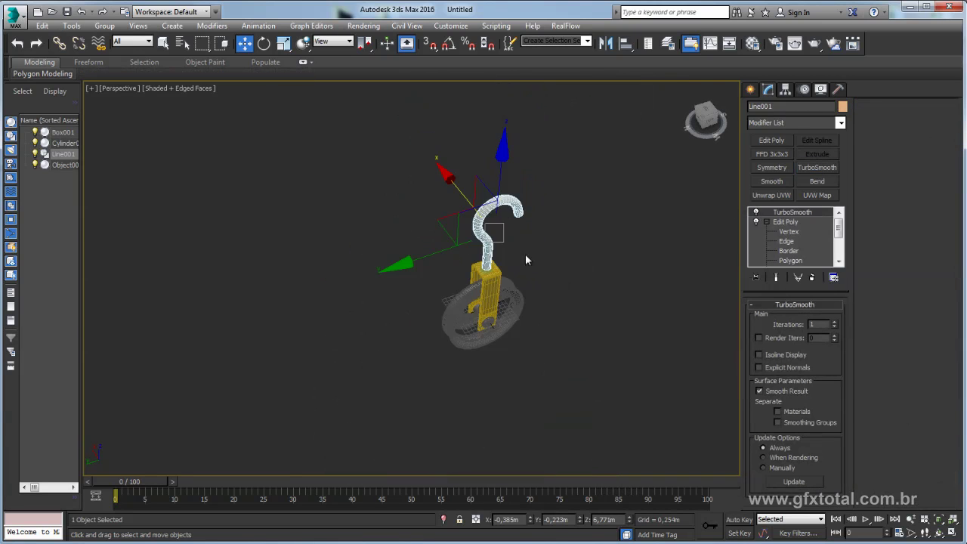
# Select all four pulley parts and set a new object colour
pyautogui.hotkey('ctrl', 'a')
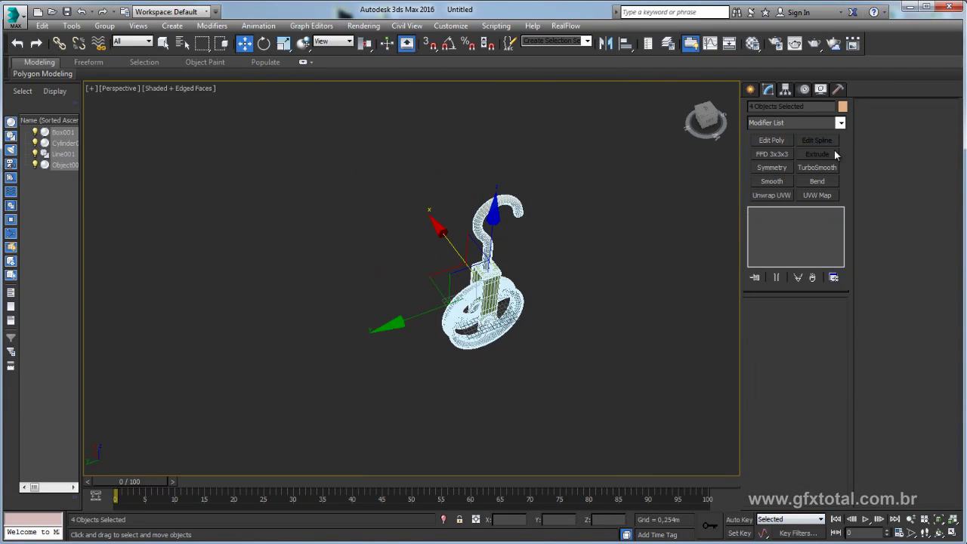
pyautogui.click(843, 108)
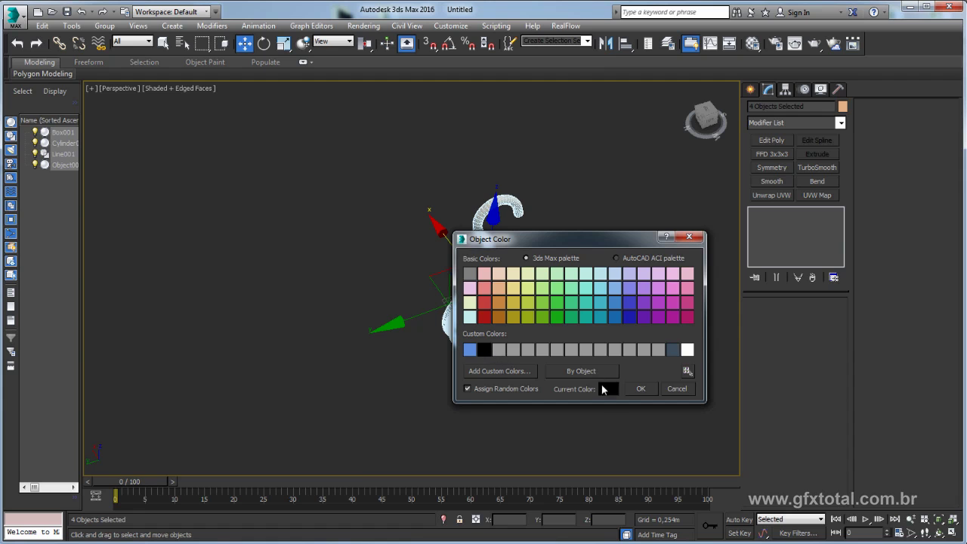
pyautogui.click(640, 388)
# Assign a Standard material, '01 - Default', in the Material Editor, then deselect all
pyautogui.scroll(3, 597, 317)
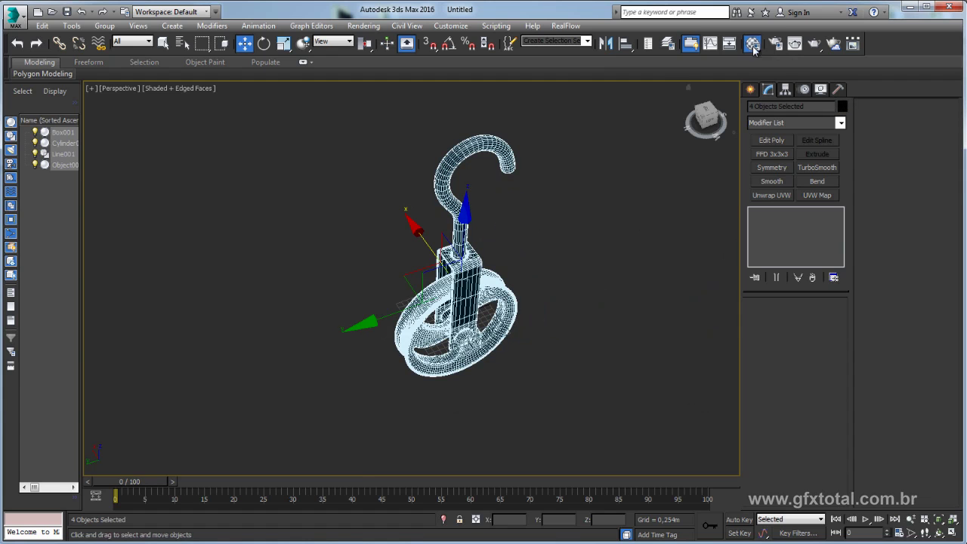
pyautogui.click(752, 43)
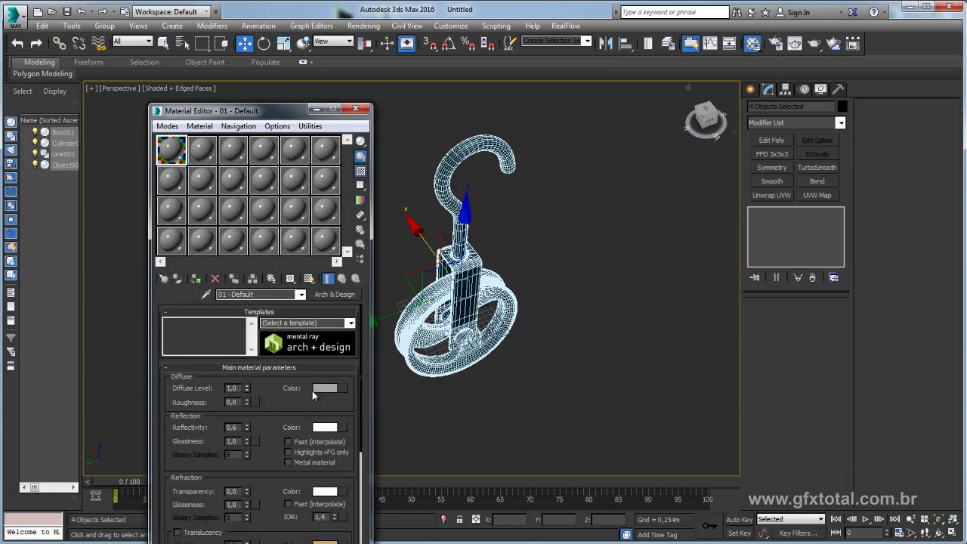
pyautogui.click(339, 298)
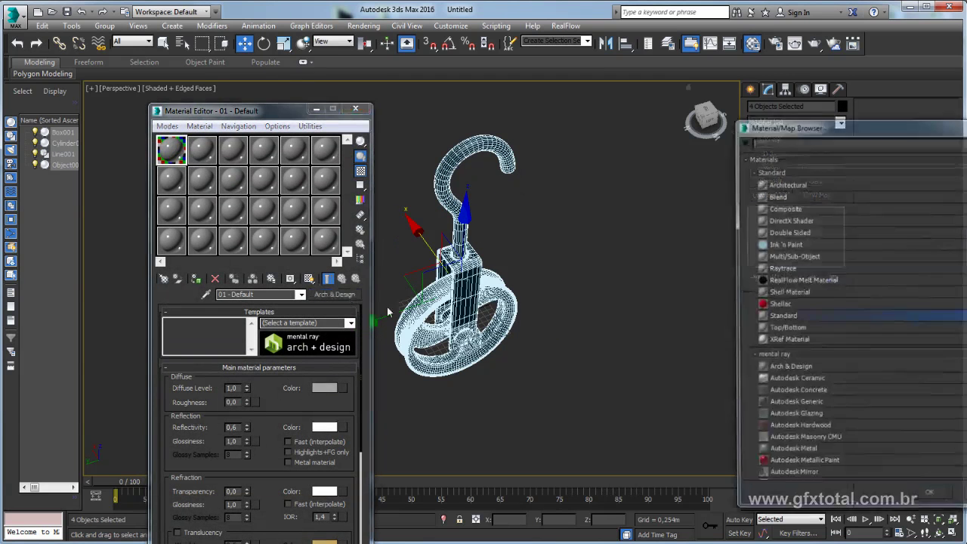
pyautogui.doubleClick(783, 317)
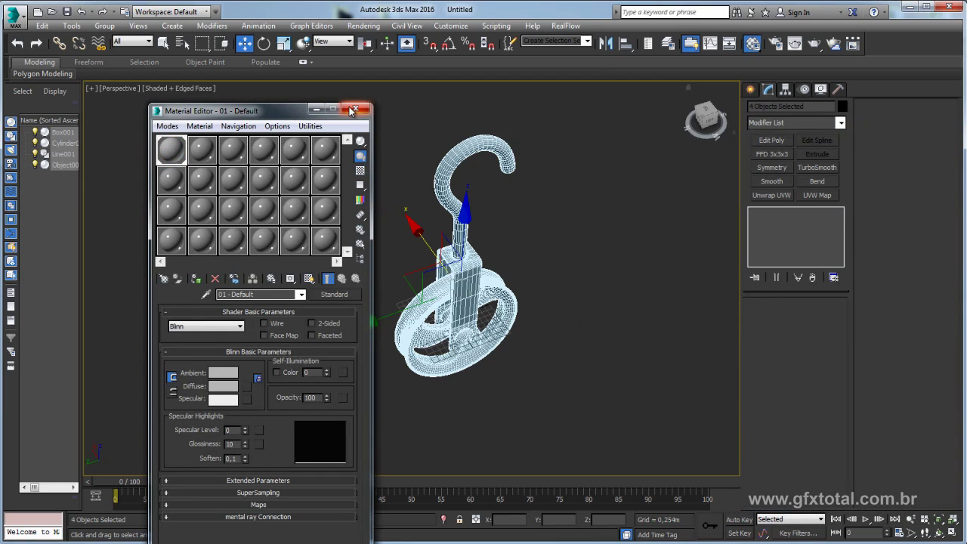
pyautogui.click(352, 111)
pyautogui.click(653, 301)
pyautogui.keyDown('alt'); pyautogui.moveTo(653, 301); pyautogui.dragTo(564, 281, button='middle'); pyautogui.keyUp('alt')
# Show the face edges in the viewport and view the pulley from the front
pyautogui.press('F4')
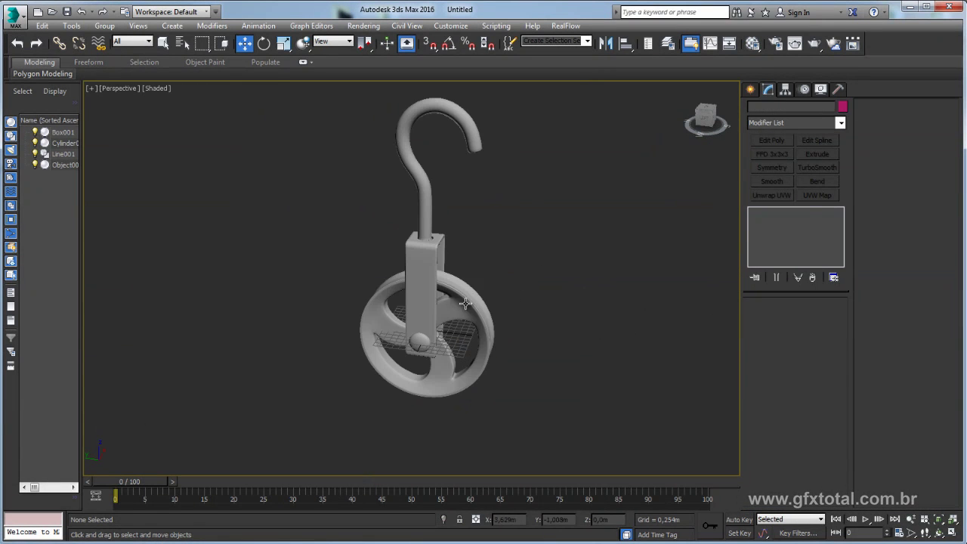
pyautogui.click(465, 303)
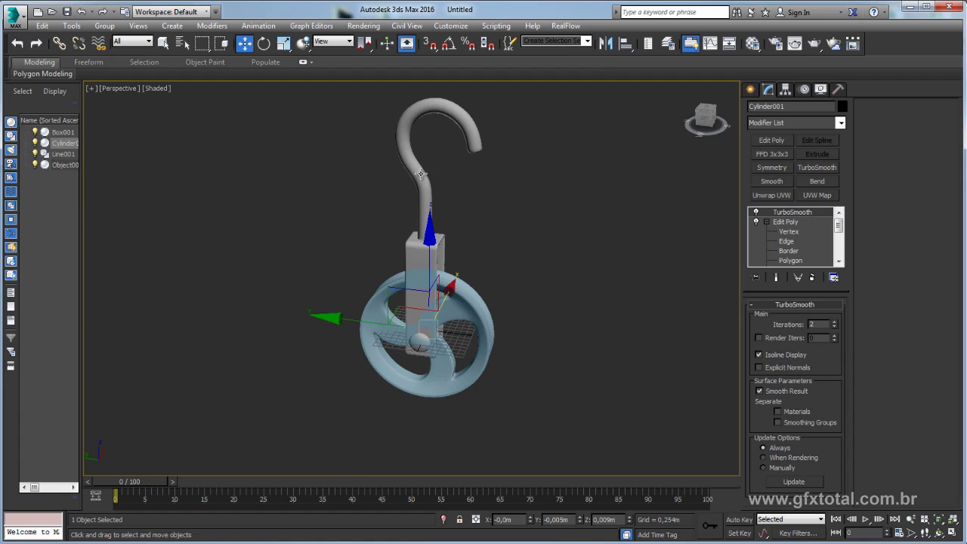
pyautogui.press('F4')
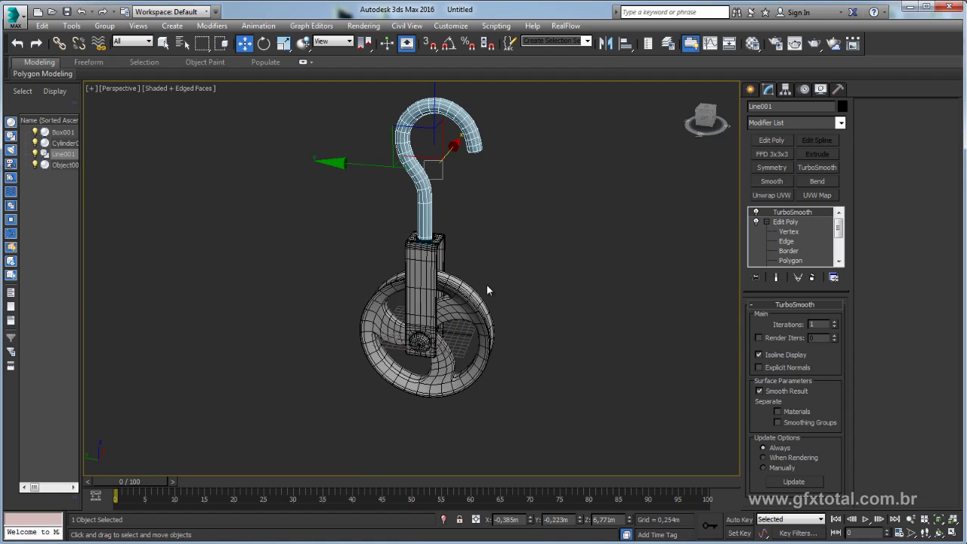
pyautogui.moveTo(488, 290)
pyautogui.keyDown('alt'); pyautogui.mouseDown(button='middle')
pyautogui.moveTo(563, 276)
pyautogui.moveTo(511, 267)
pyautogui.moveTo(528, 277)
pyautogui.moveTo(466, 291)
pyautogui.moveTo(508, 294)
pyautogui.moveTo(503, 270)
pyautogui.moveTo(550, 317)
pyautogui.moveTo(478, 286)
pyautogui.moveTo(464, 310)
pyautogui.moveTo(483, 324)
pyautogui.moveTo(509, 280)
pyautogui.moveTo(512, 229)
pyautogui.moveTo(472, 289)
pyautogui.moveTo(343, 294)
pyautogui.moveTo(323, 321)
pyautogui.mouseUp(button='middle'); pyautogui.keyUp('alt')
pyautogui.click(521, 299)
pyautogui.scroll(5, 461, 290)
pyautogui.scroll(-3, 475, 317)
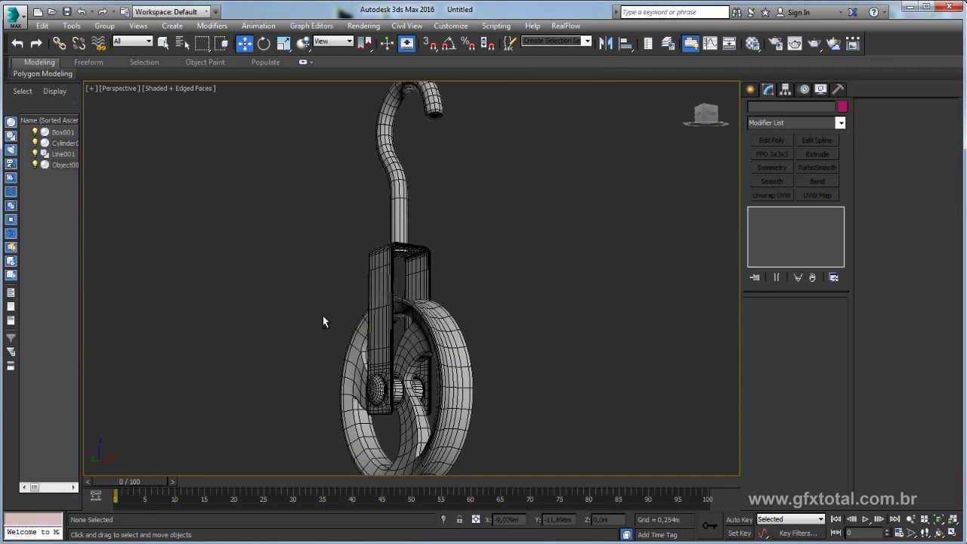
# Move the axle (Object001) left along the X axis
pyautogui.moveTo(509, 330)
pyautogui.keyDown('alt'); pyautogui.mouseDown(button='middle')
pyautogui.moveTo(469, 352)
pyautogui.moveTo(493, 371)
pyautogui.moveTo(456, 383)
pyautogui.moveTo(410, 315)
pyautogui.moveTo(527, 307)
pyautogui.mouseUp(button='middle'); pyautogui.keyUp('alt')
pyautogui.click(410, 315)
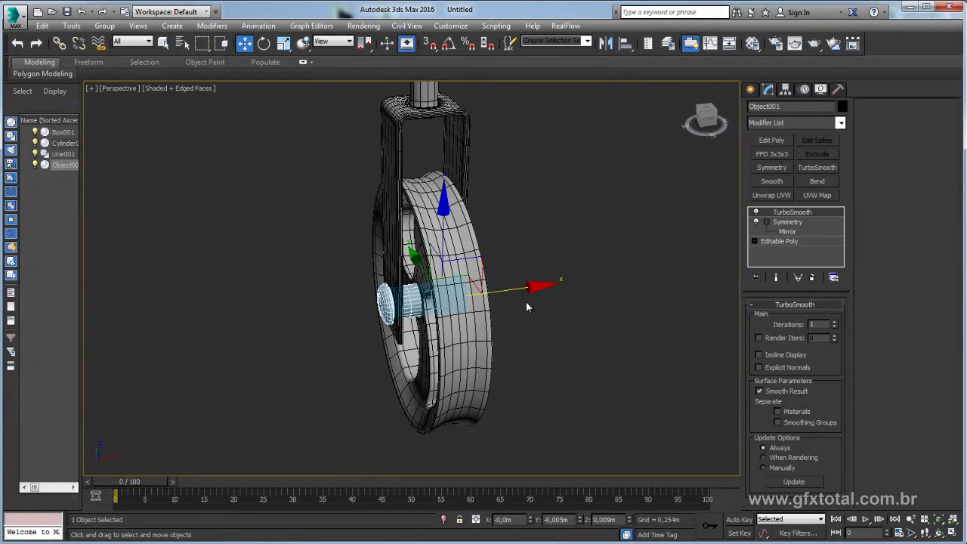
pyautogui.moveTo(480, 289)
pyautogui.mouseDown()
pyautogui.moveTo(384, 284)
pyautogui.moveTo(553, 295)
pyautogui.mouseUp()
pyautogui.moveTo(548, 302); pyautogui.dragTo(554, 425, button='middle')
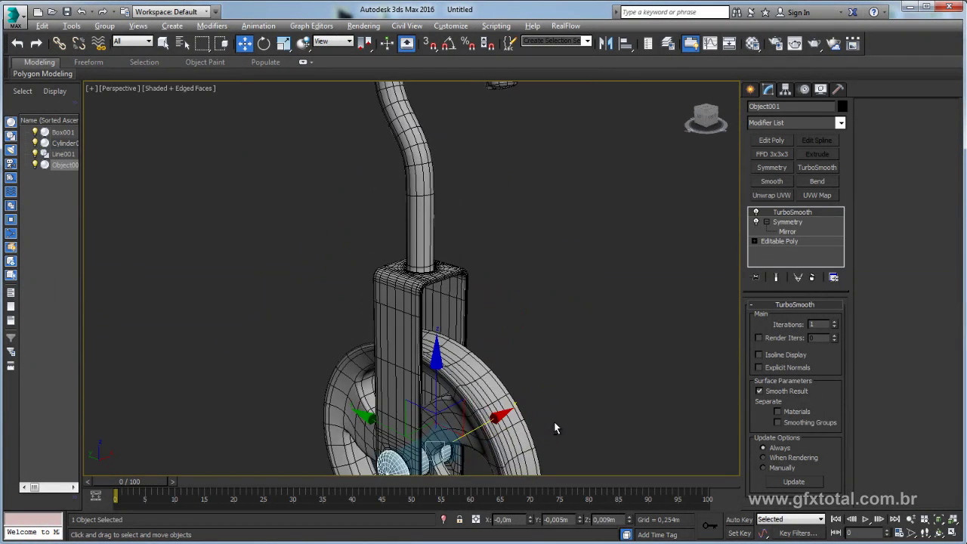
pyautogui.moveTo(518, 227); pyautogui.dragTo(518, 335, button='middle')
# Inspect the hook and the pulley from the side, then clear the selection
pyautogui.moveTo(358, 281); pyautogui.dragTo(358, 281)
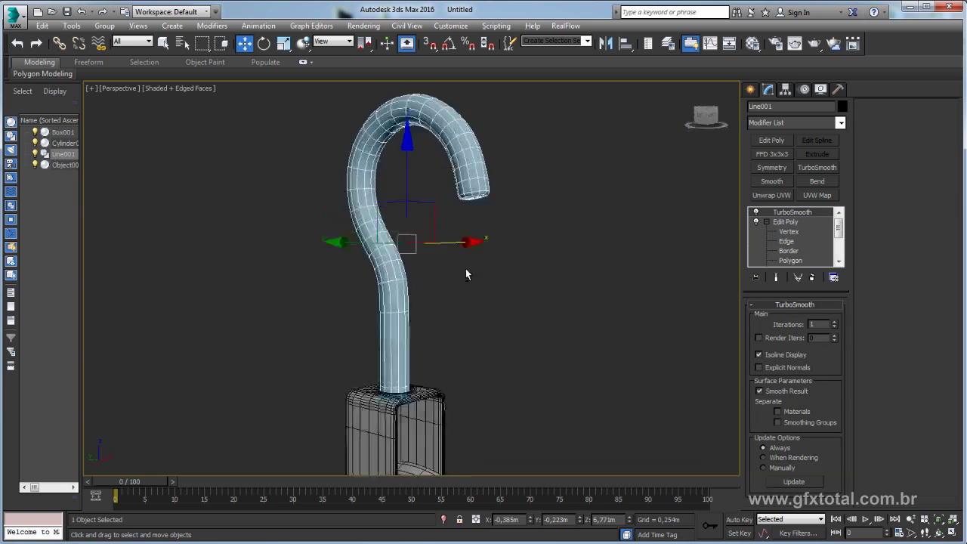
pyautogui.moveTo(465, 268)
pyautogui.keyDown('alt'); pyautogui.mouseDown(button='middle')
pyautogui.moveTo(473, 215)
pyautogui.moveTo(394, 169)
pyautogui.mouseUp(button='middle'); pyautogui.keyUp('alt')
pyautogui.moveTo(500, 213)
pyautogui.keyDown('alt'); pyautogui.mouseDown(button='middle')
pyautogui.moveTo(551, 261)
pyautogui.moveTo(537, 323)
pyautogui.mouseUp(button='middle'); pyautogui.keyUp('alt')
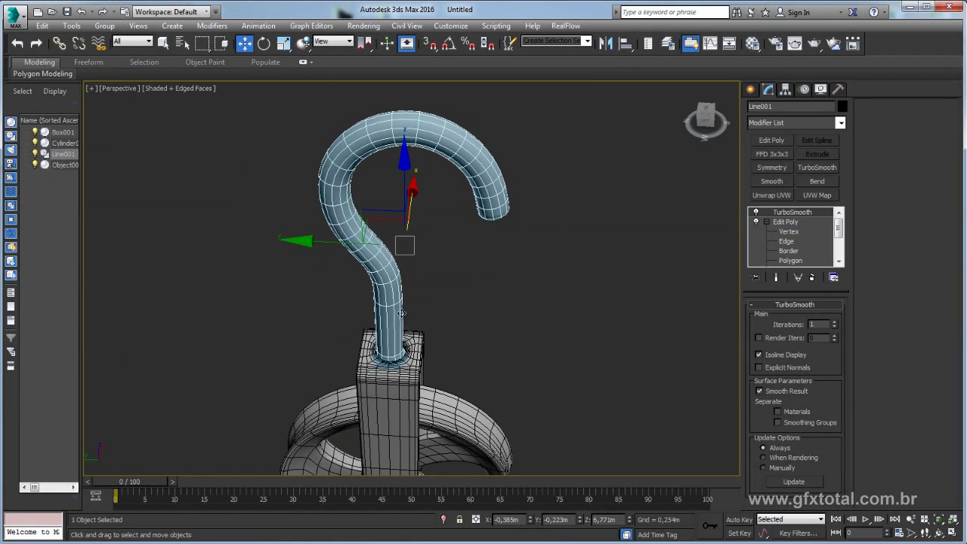
pyautogui.moveTo(470, 183)
pyautogui.keyDown('alt'); pyautogui.mouseDown(button='middle')
pyautogui.moveTo(572, 358)
pyautogui.moveTo(524, 298)
pyautogui.moveTo(489, 298)
pyautogui.mouseUp(button='middle'); pyautogui.keyUp('alt')
pyautogui.click(490, 299)
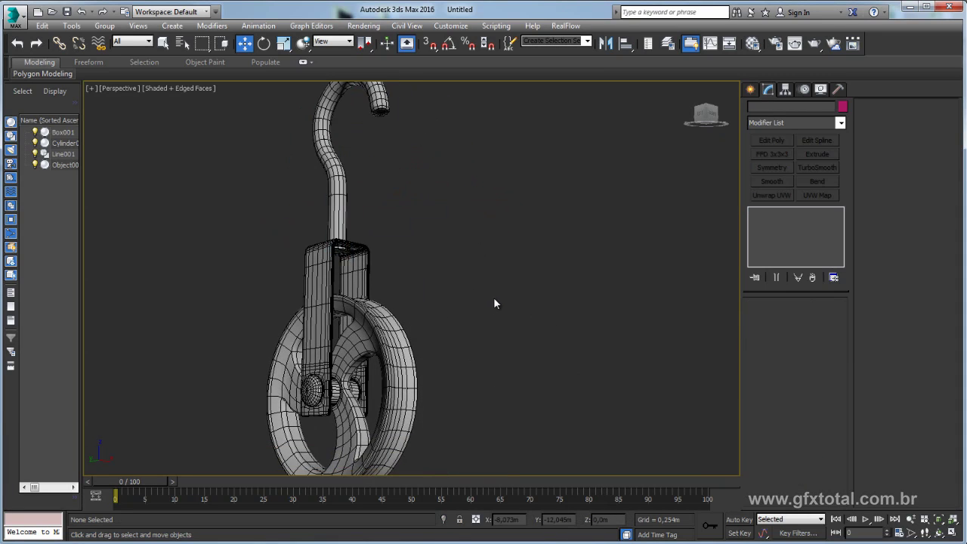
pyautogui.scroll(-3, 494, 301)
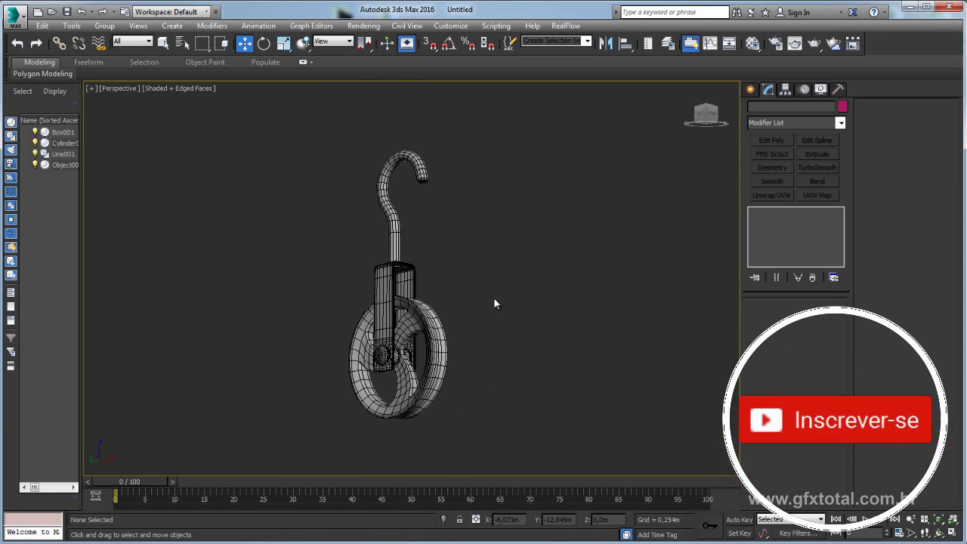